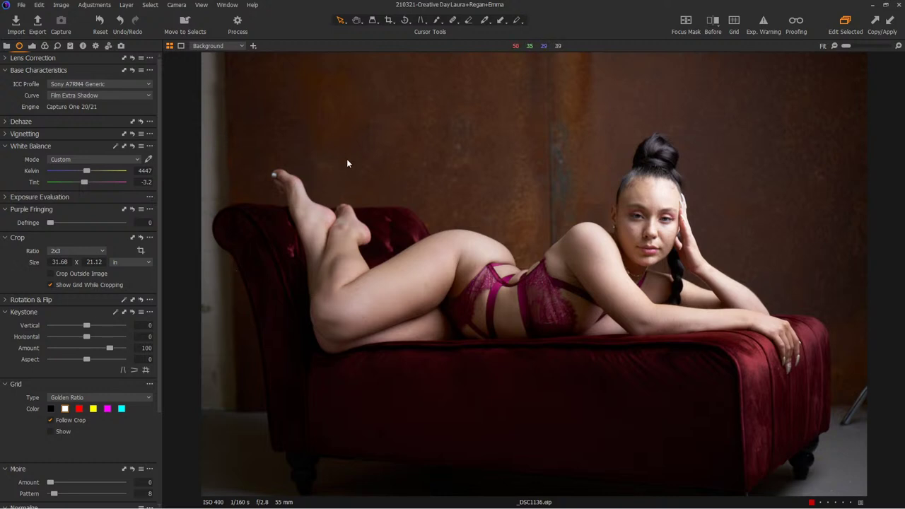
Straighten the photo and crop it at 2x3 to 26.51 x 17.67 in, tightly framing the woman on the sofa.
click(389, 20)
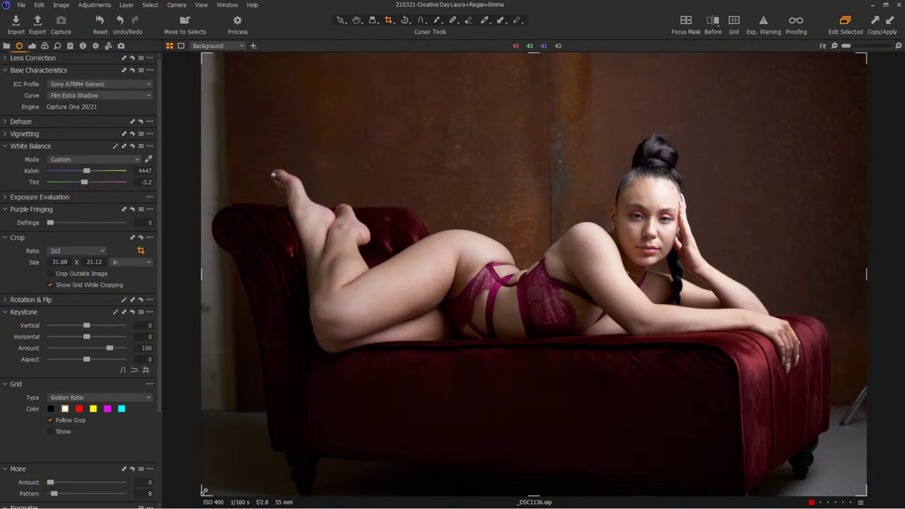
drag(201, 493, 251, 462)
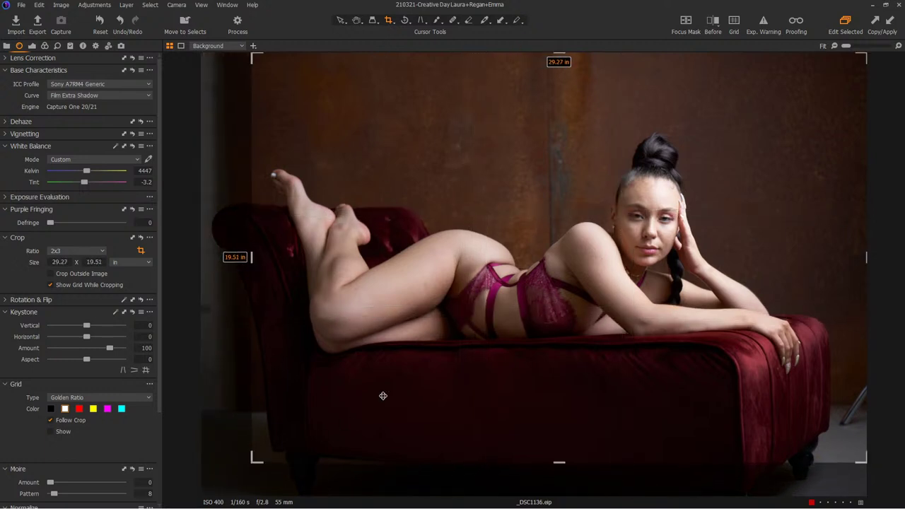
drag(866, 56, 842, 91)
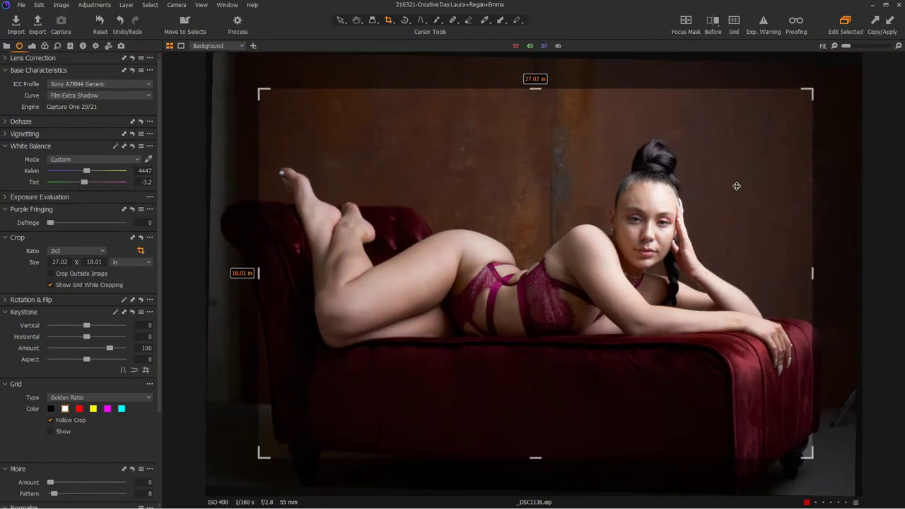
drag(733, 194, 734, 191)
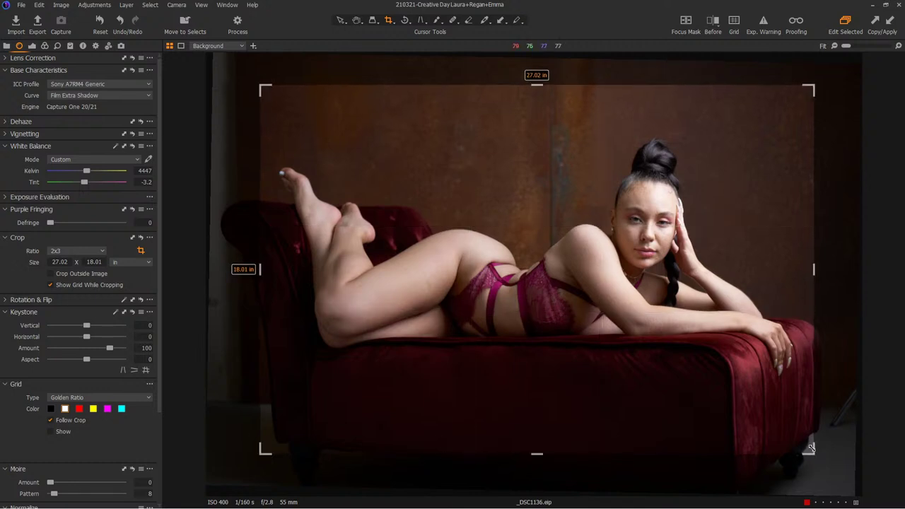
drag(813, 452, 805, 438)
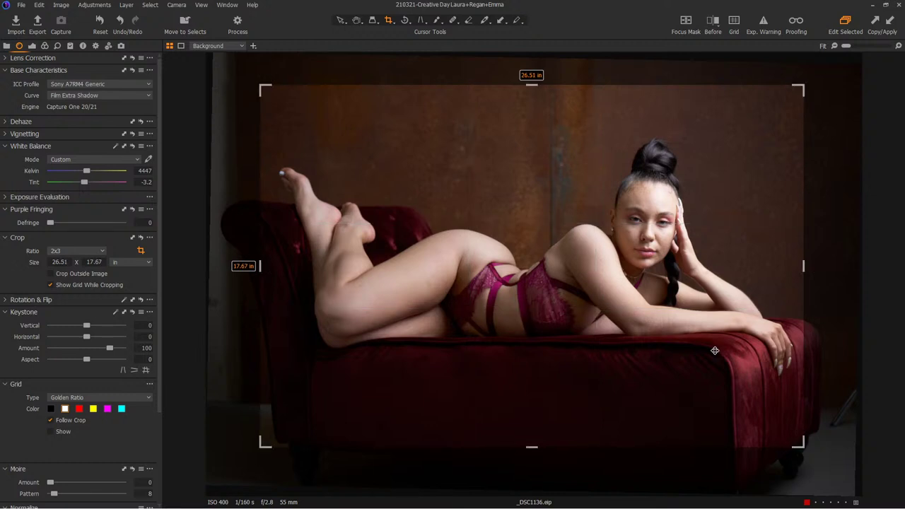
drag(699, 329, 702, 329)
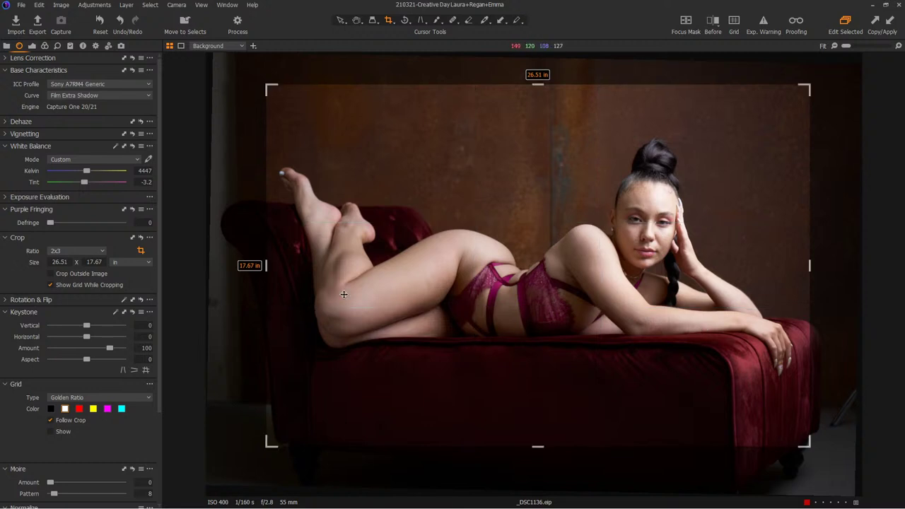
click(340, 22)
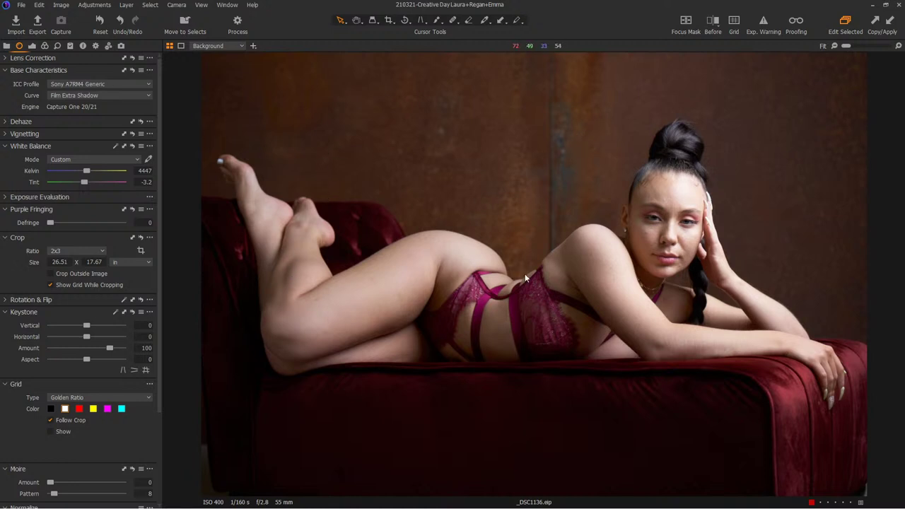
Darken the exposure to -0.77 and lift the shadows to 10 and the blacks to 8.
click(33, 46)
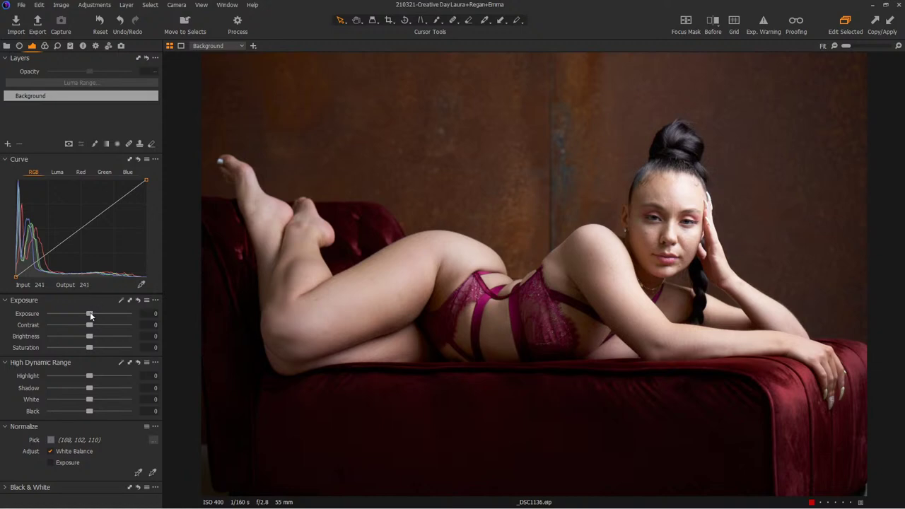
drag(90, 313, 83, 318)
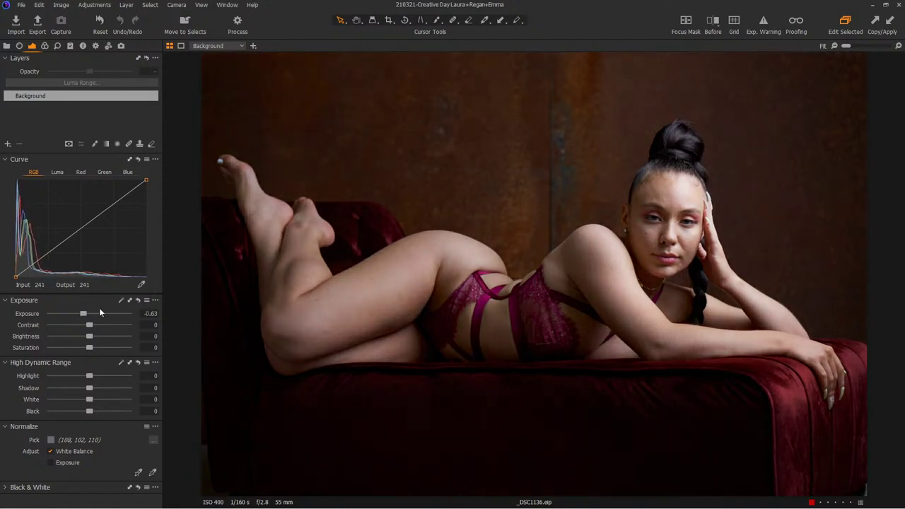
click(141, 284)
click(82, 313)
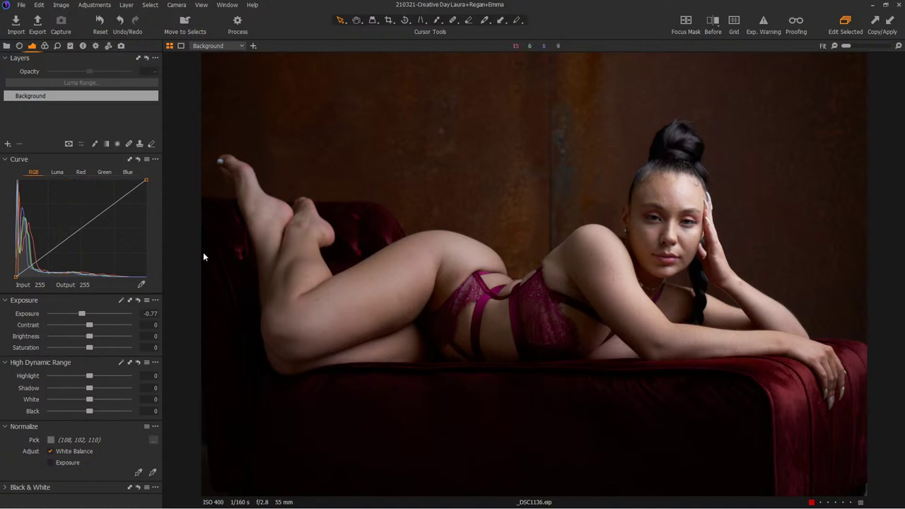
drag(90, 388, 92, 389)
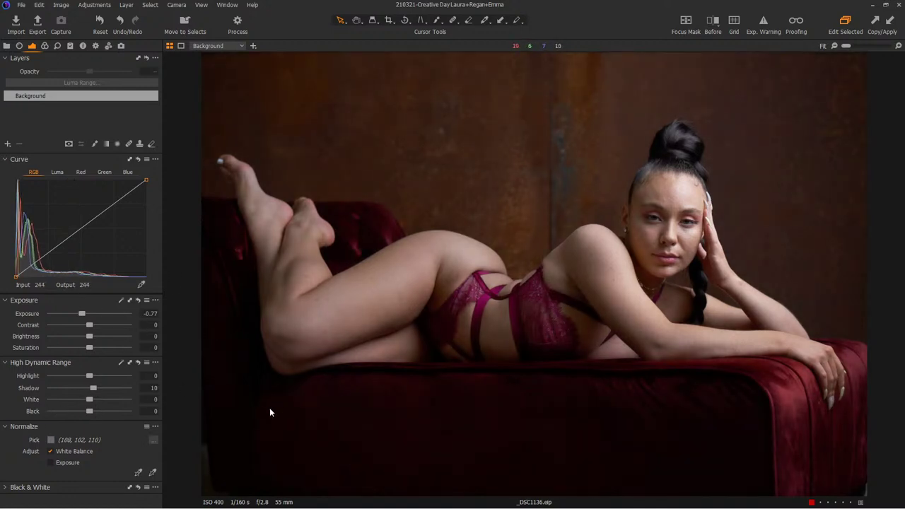
drag(91, 411, 94, 411)
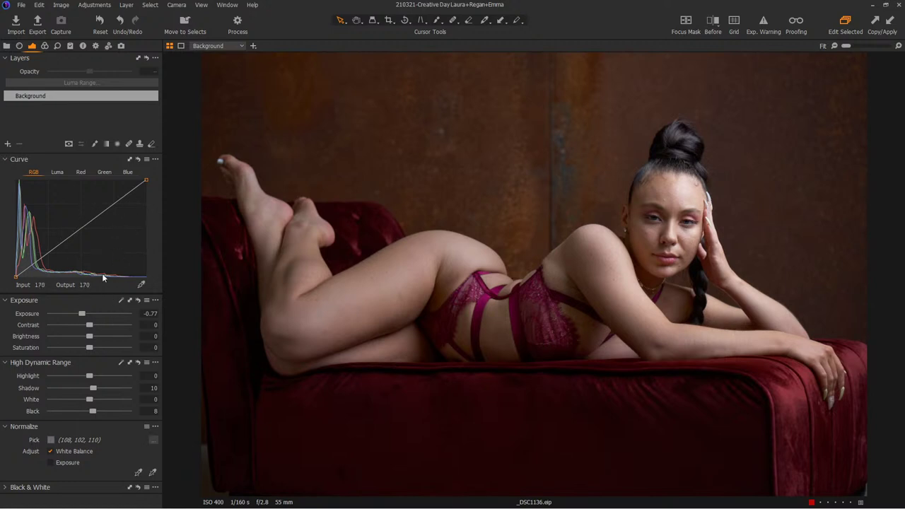
Reduce the highlights to -29 and the whites to -30, and fine-tune the exposure to -0.78.
drag(82, 315, 88, 322)
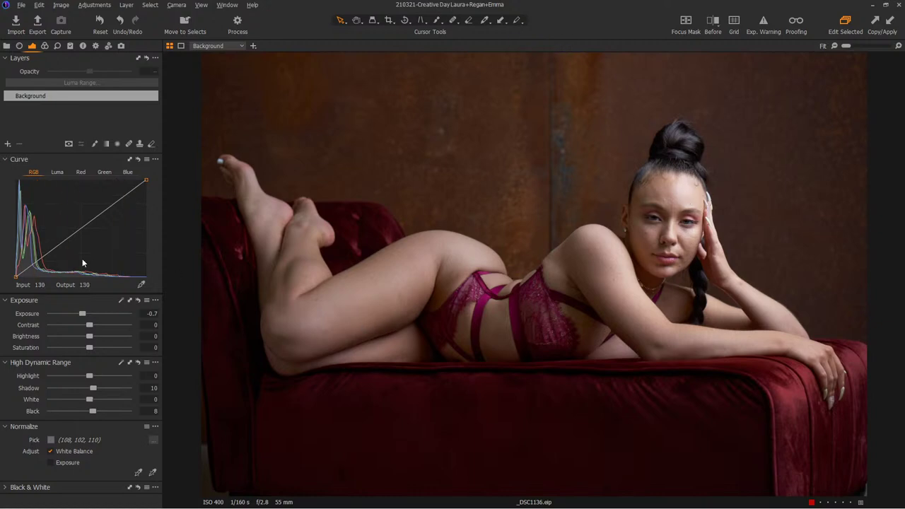
drag(90, 378, 78, 377)
drag(90, 399, 79, 398)
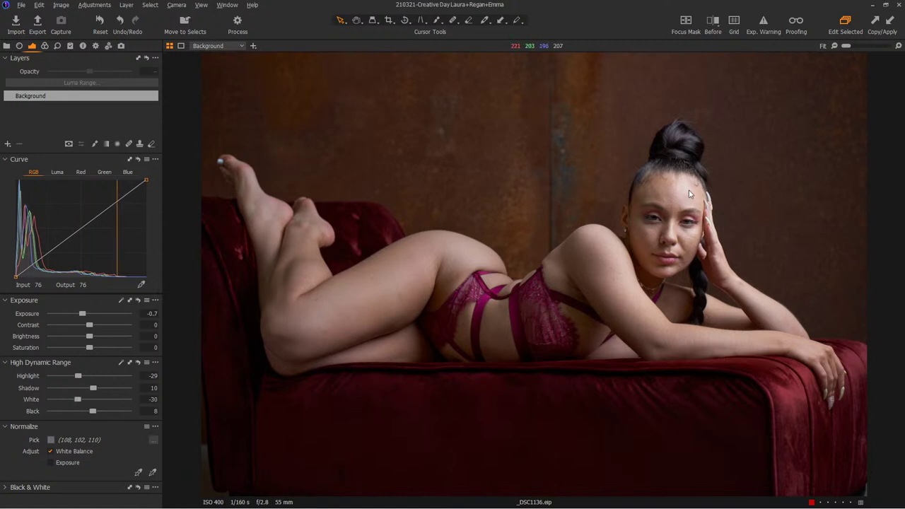
drag(81, 318, 79, 318)
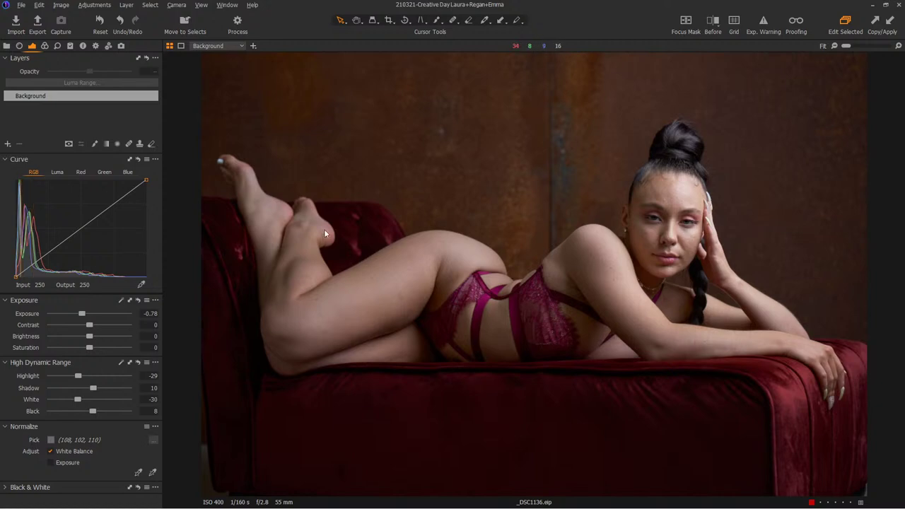
Fill in the IPTC content description with the model's first name followed by "in pink lingerie" in the output metadata.
click(97, 46)
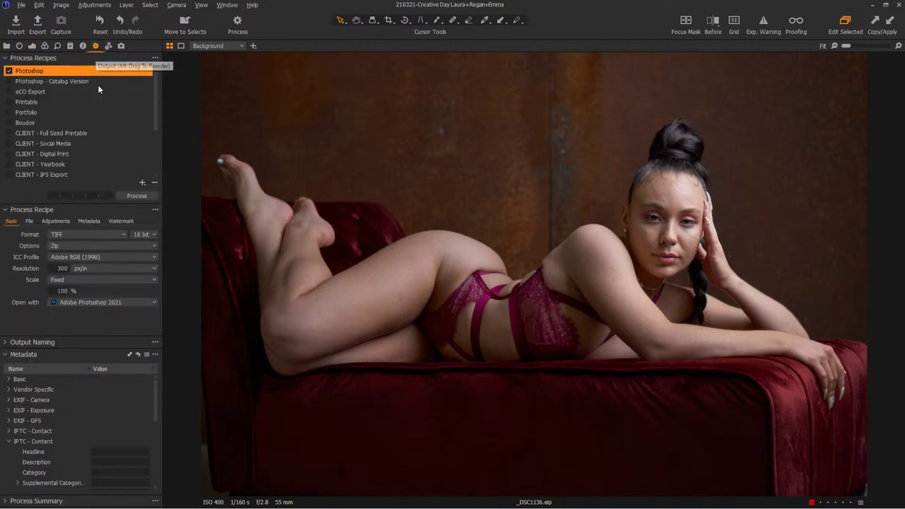
click(115, 462)
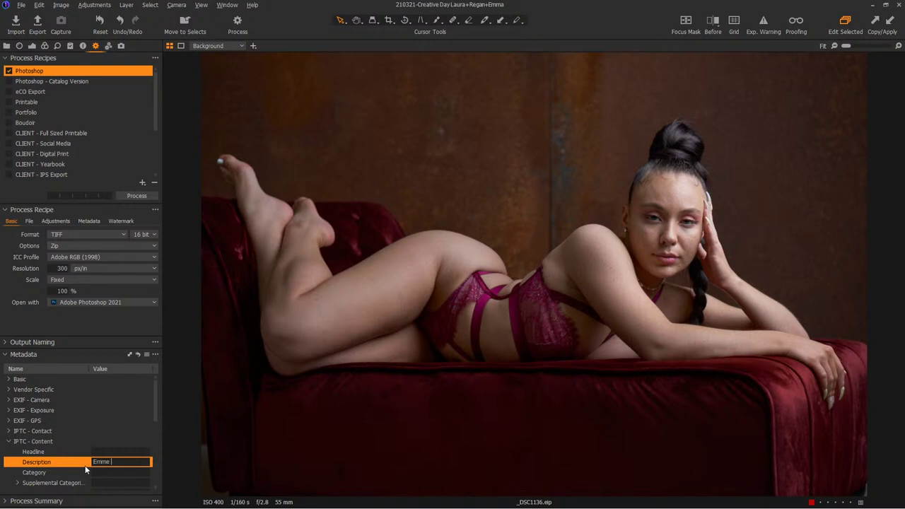
text(Emma om)
key(BackSpace)
key(BackSpace)
text(in pink lingerie)
scroll(153, 403, down, 5)
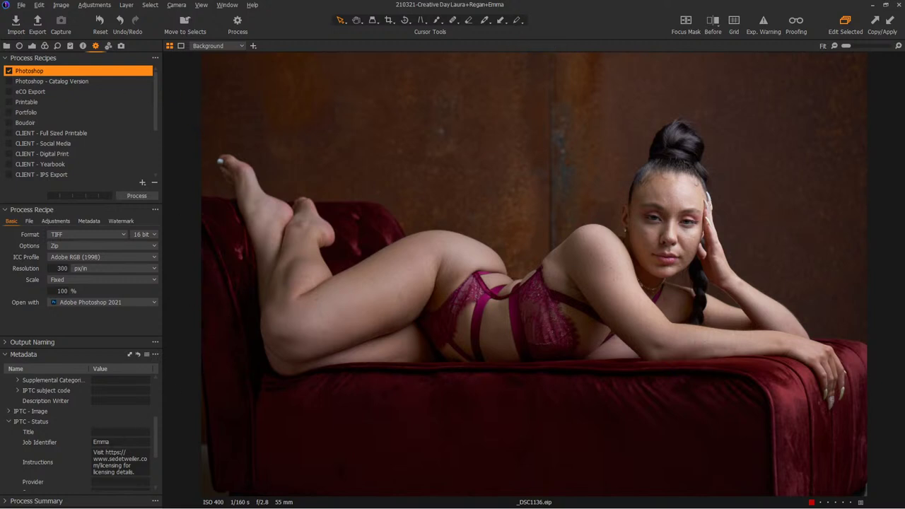
scroll(155, 437, up, 4)
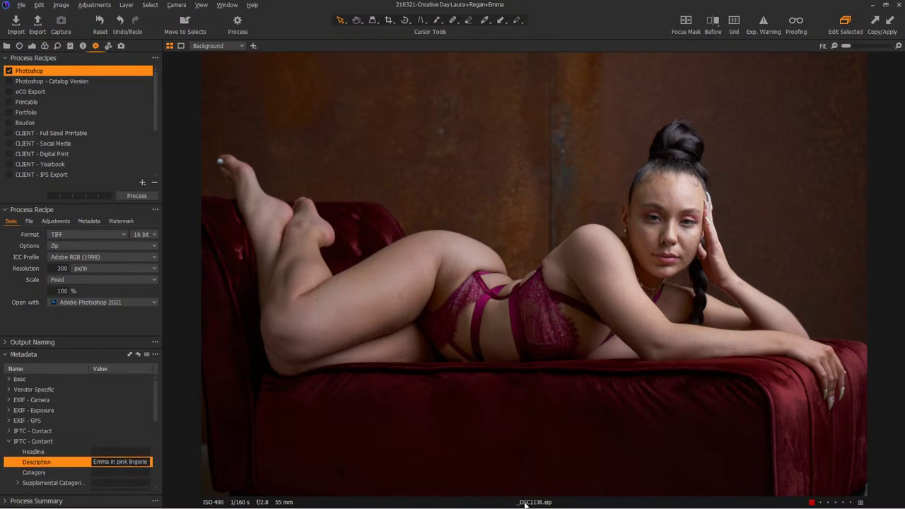
key(Return)
scroll(85, 125, down, 2)
scroll(84, 125, up, 2)
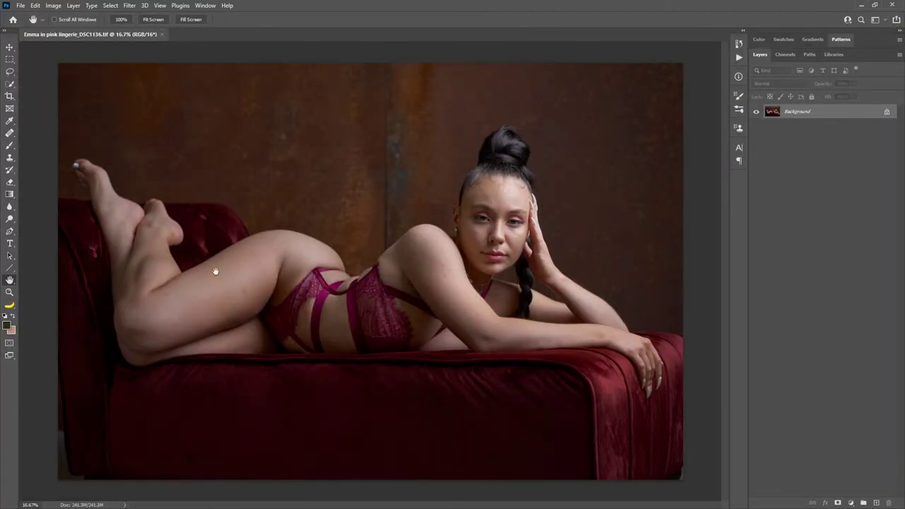
In Photoshop, fit the image on screen and resize the list of actions to a single column showing every action.
double_click(10, 281)
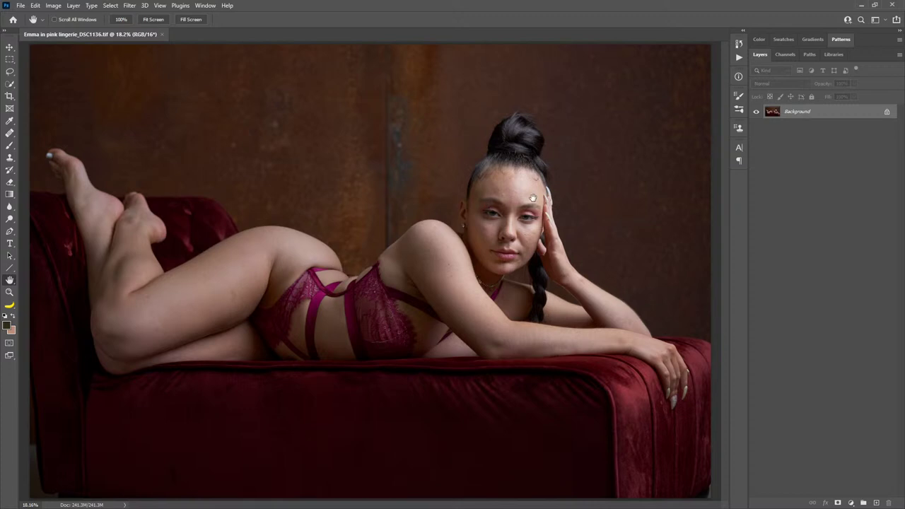
click(739, 58)
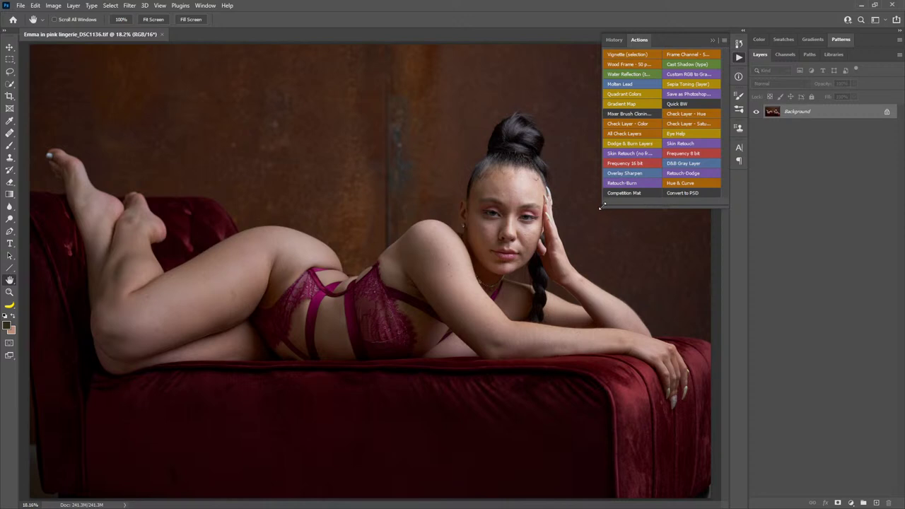
drag(601, 206, 657, 420)
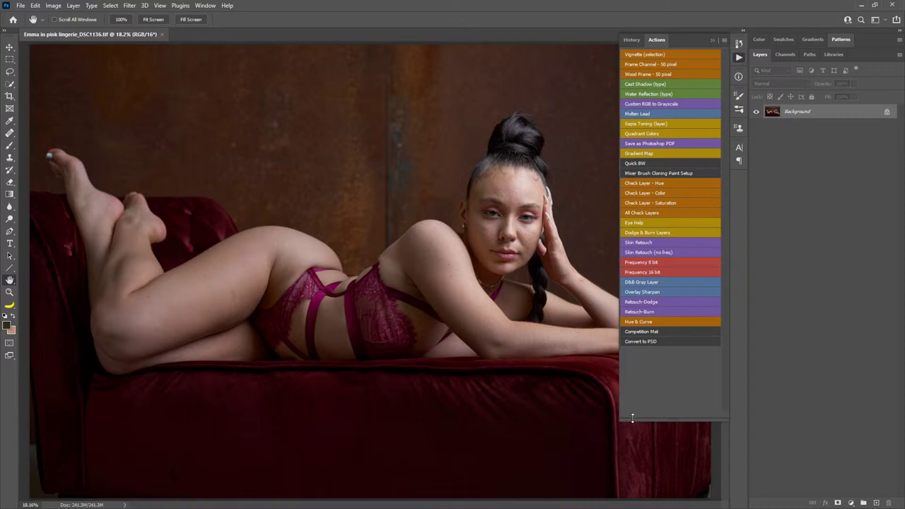
drag(633, 419, 662, 360)
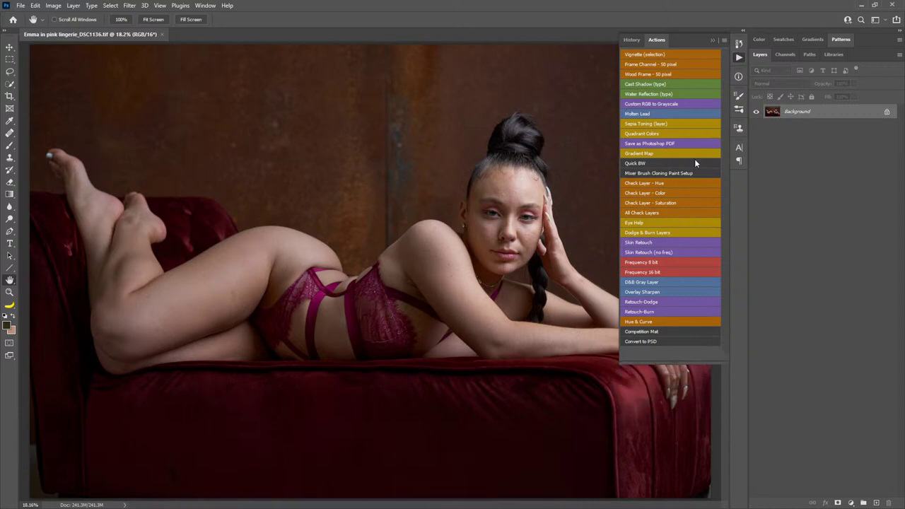
Run the Frequency 16 bit action with a Gaussian Blur radius of 6.0 pixels, checking the blur on the forehead.
click(665, 272)
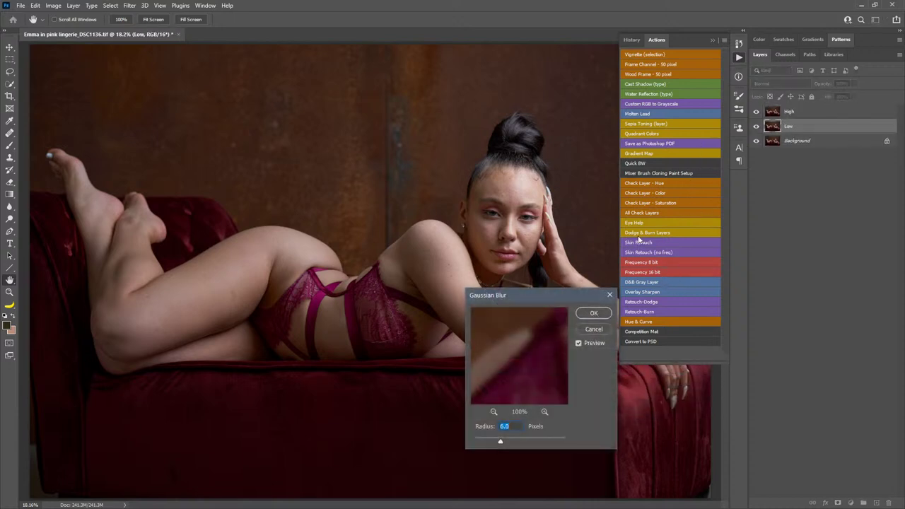
click(524, 198)
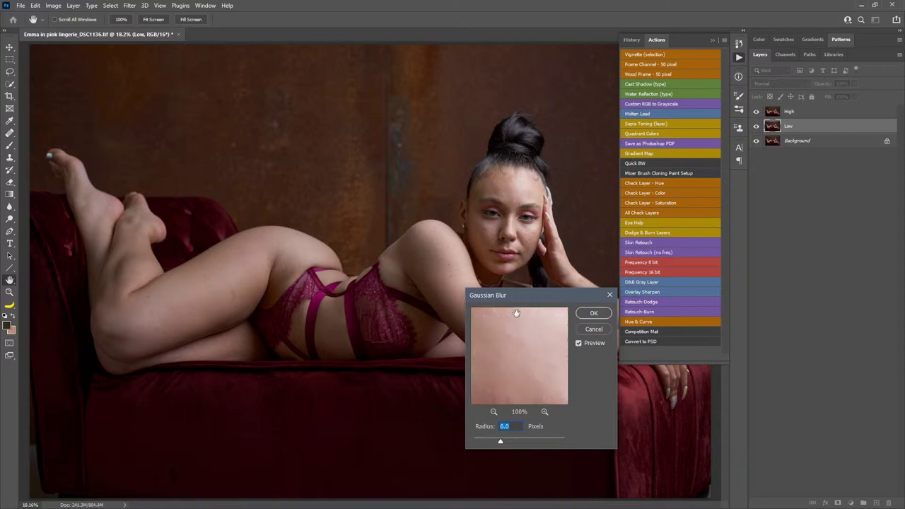
click(587, 316)
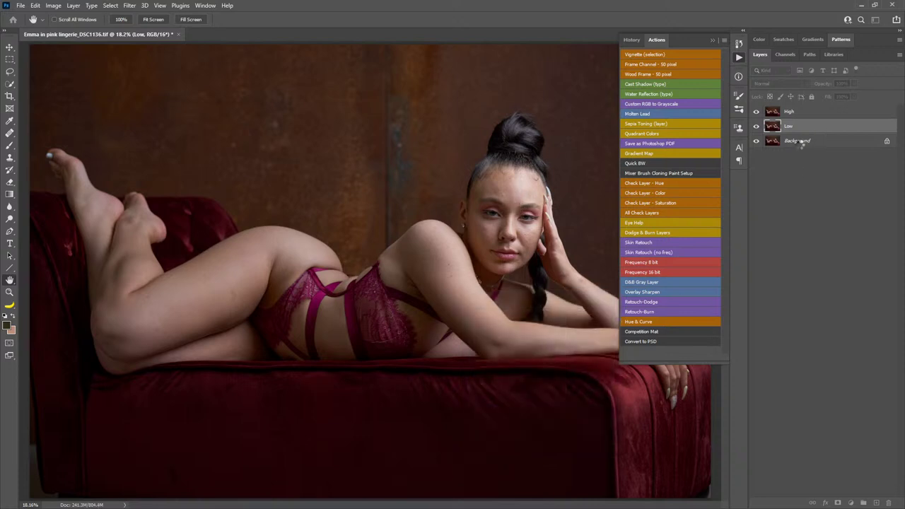
click(724, 35)
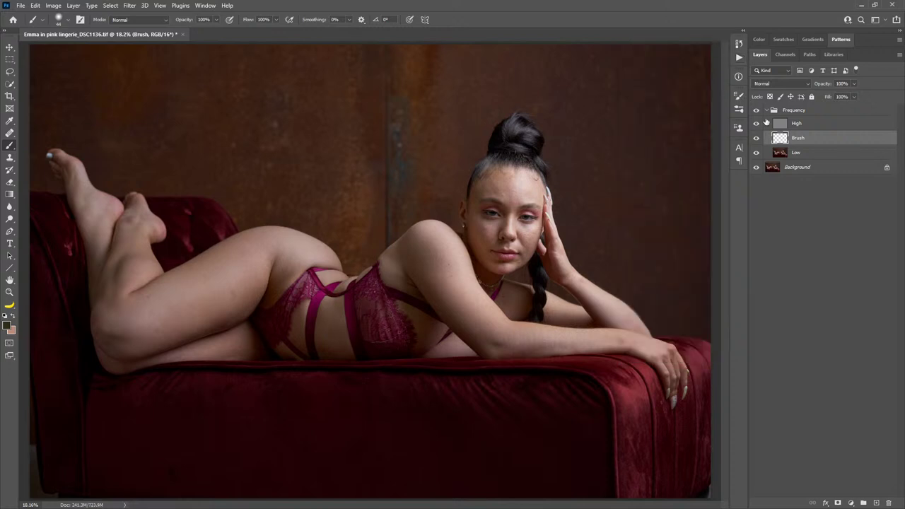
Delete the Brush layer from the Frequency group and hide the High layer.
key(Delete)
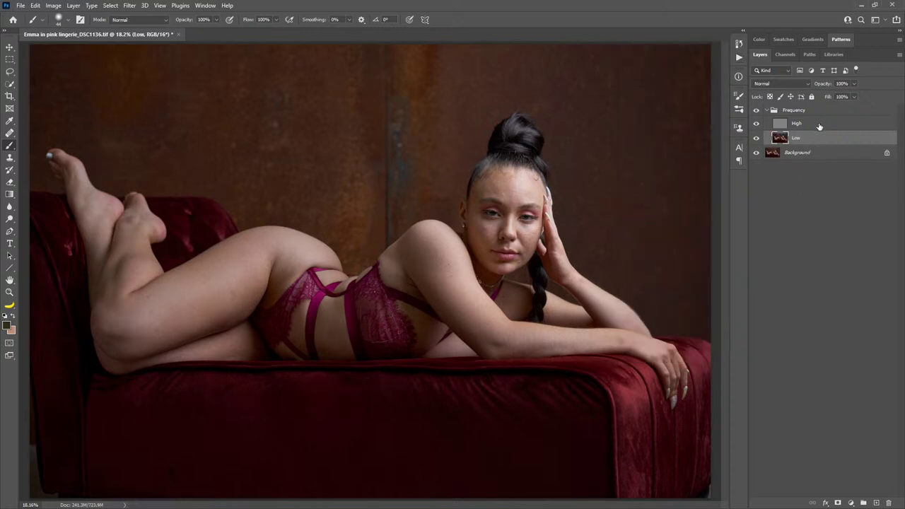
click(819, 126)
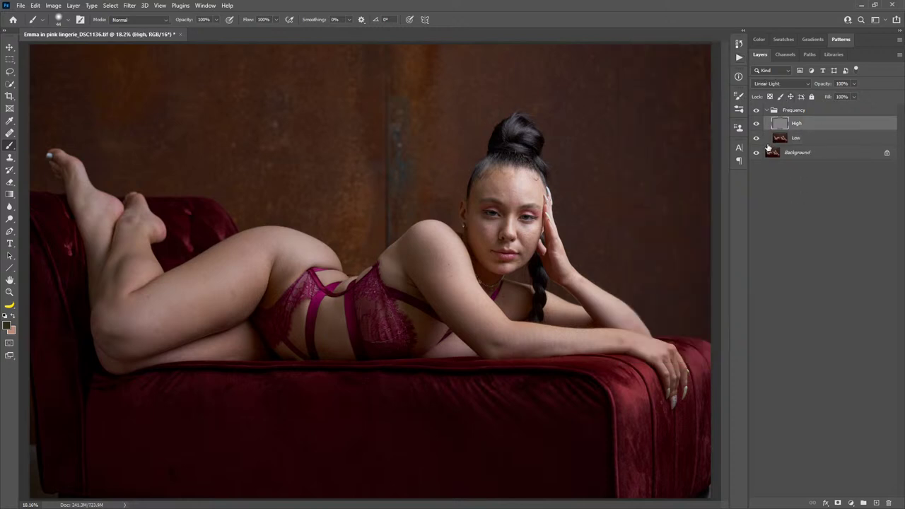
click(756, 125)
On the Low layer, smooth the blemish on the lower forehead between the brows with the Healing Brush.
click(796, 138)
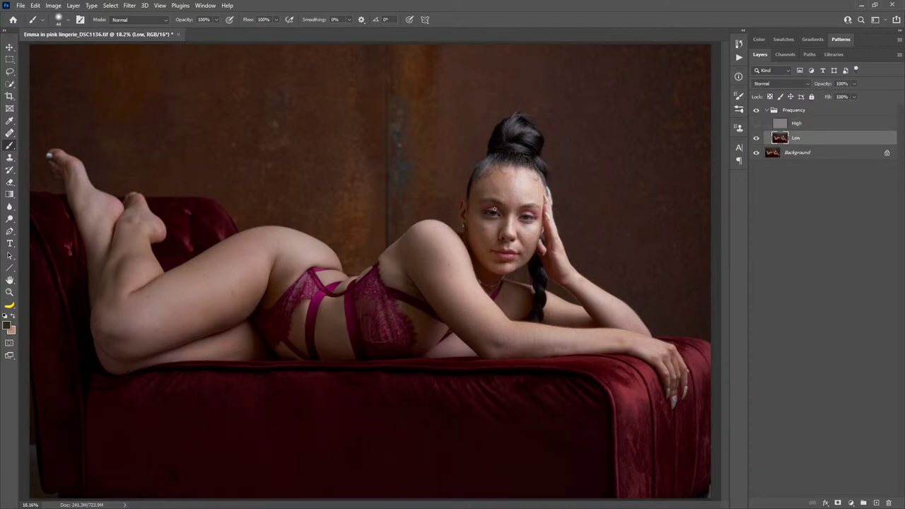
key(z)
drag(513, 186, 583, 211)
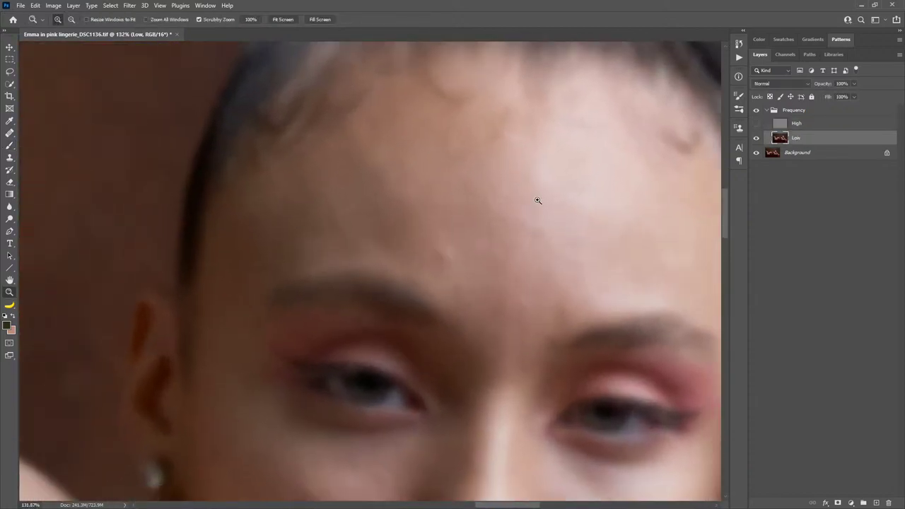
key(j)
mouse_move(471, 244)
mouse_down()
mouse_move(481, 247)
mouse_move(485, 164)
mouse_up()
alt+click(464, 232)
mouse_move(441, 258)
mouse_down()
mouse_move(447, 227)
mouse_move(465, 244)
mouse_up()
alt+click(457, 251)
alt+click(433, 243)
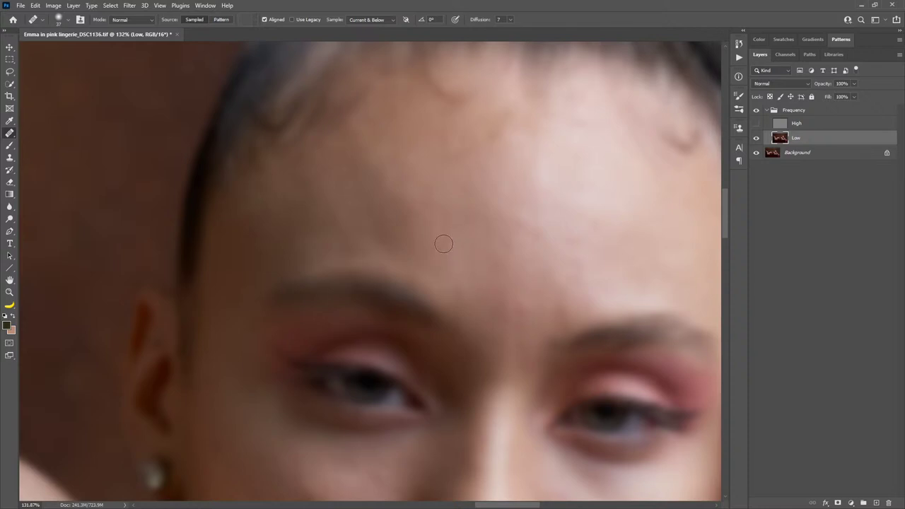
Even out the uneven patches on the upper middle of the forehead with sampled Healing Brush strokes.
alt+click(503, 155)
drag(505, 134, 491, 134)
alt+click(437, 158)
mouse_move(413, 150)
mouse_down()
mouse_move(406, 158)
mouse_move(418, 171)
mouse_up()
Heal the tonal transitions around the bright highlight at the centre of the forehead on the Low layer.
mouse_move(582, 249)
mouse_down()
mouse_move(458, 213)
mouse_move(475, 193)
mouse_up()
alt+click(496, 174)
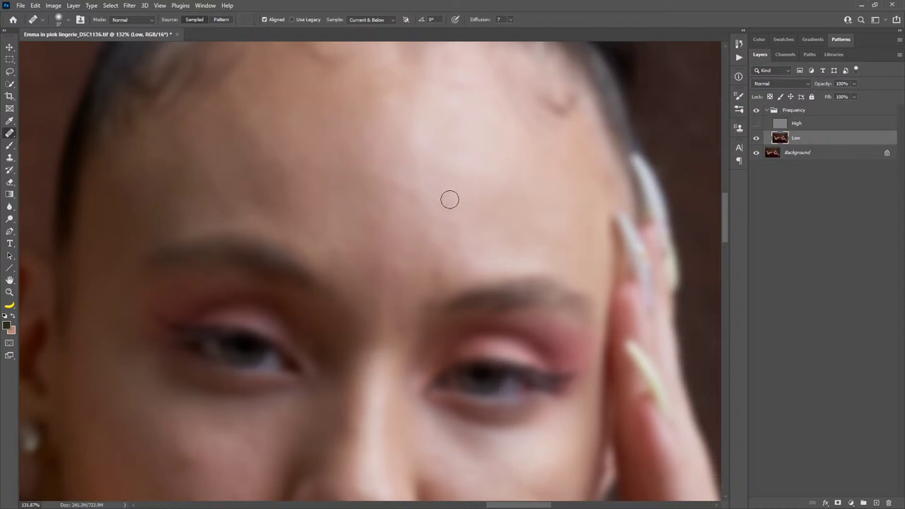
drag(445, 222, 463, 231)
alt+click(443, 192)
mouse_move(406, 184)
mouse_down()
mouse_move(404, 198)
mouse_move(416, 207)
mouse_up()
drag(417, 148, 418, 160)
Heal the blotches on the shaded side of the forehead, from near the hairline down to the inner eyebrow.
alt+click(346, 181)
click(358, 154)
drag(334, 142, 324, 140)
mouse_move(338, 233)
mouse_down()
mouse_move(318, 216)
mouse_move(334, 243)
mouse_move(324, 236)
mouse_up()
mouse_move(436, 262)
mouse_down()
mouse_move(513, 192)
mouse_move(450, 204)
mouse_up()
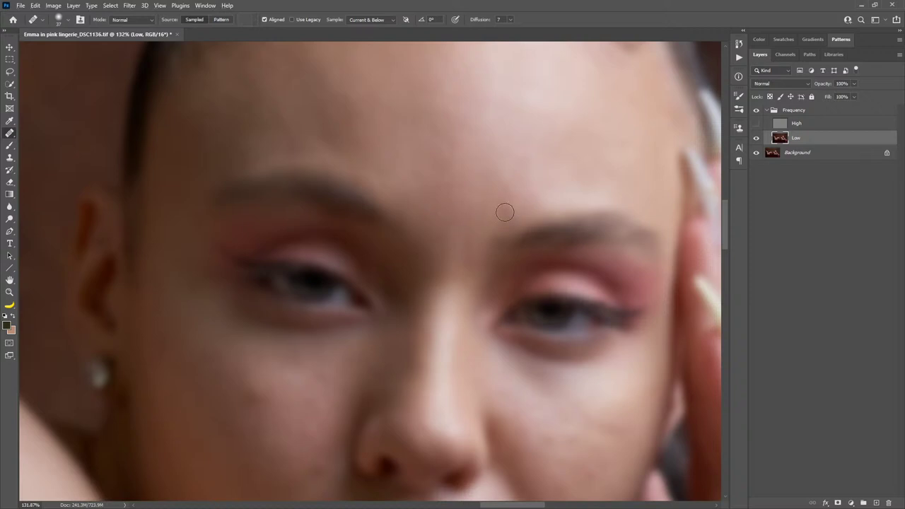
Enlarge the Healing Brush and smooth the dark blotch in the middle of the shaded cheek on the Low layer.
drag(427, 338, 529, 180)
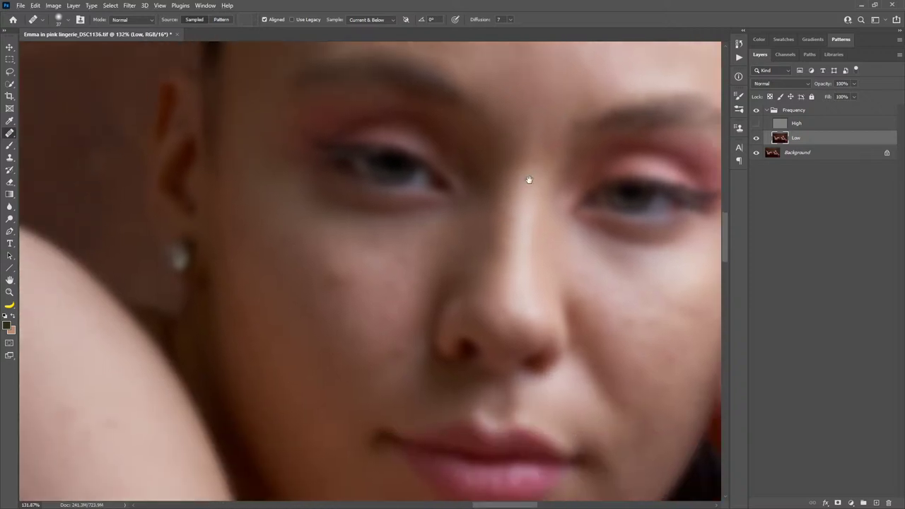
alt+click(347, 306)
key(bracketright)
key(bracketright)
key(bracketright)
key(bracketright)
mouse_move(335, 283)
mouse_down()
mouse_move(326, 273)
mouse_move(342, 306)
mouse_up()
drag(348, 308, 371, 257)
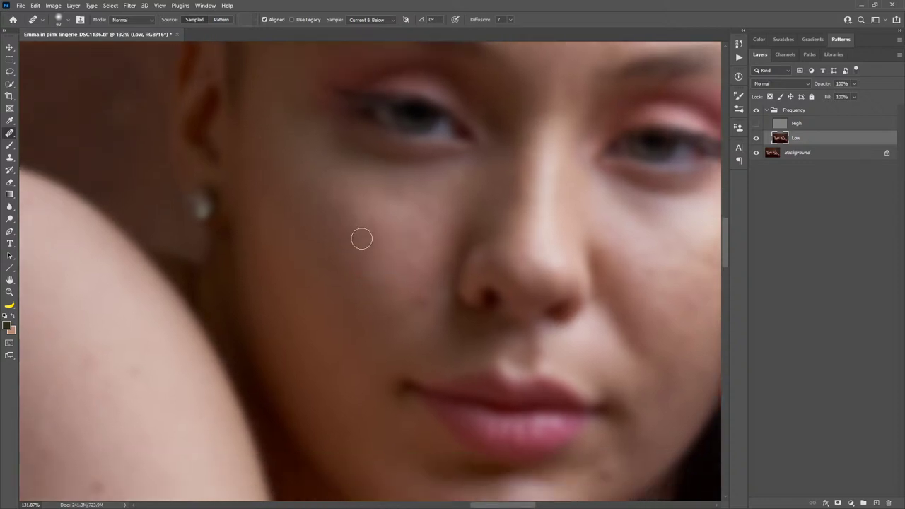
mouse_move(371, 227)
mouse_down()
mouse_move(358, 255)
mouse_move(360, 185)
mouse_move(369, 207)
mouse_up()
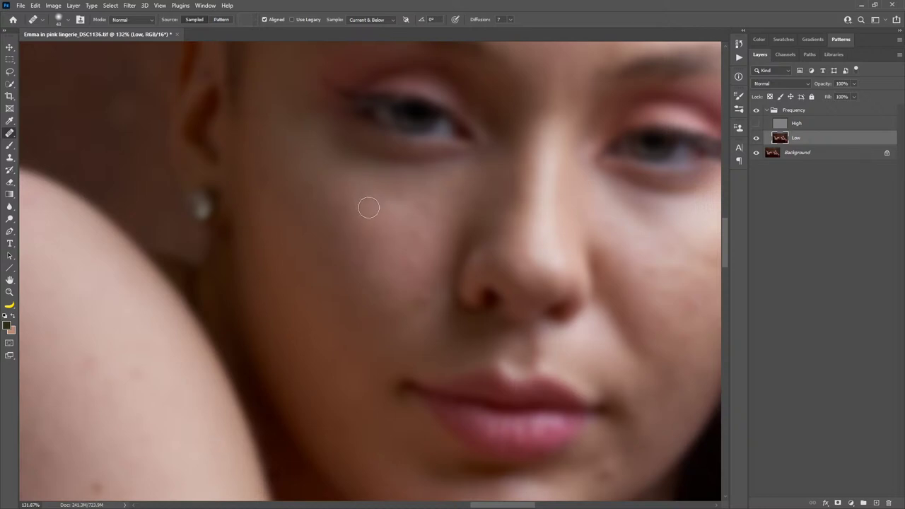
Even out the remaining patches on the shaded cheek below the eye, sampling clean skin close to each one.
alt+click(380, 255)
click(361, 251)
alt+click(394, 248)
click(412, 264)
alt+click(407, 228)
click(417, 213)
Heal the uneven streaks on the outer part of the brightly lit cheek beneath the eye.
mouse_move(371, 361)
mouse_down()
mouse_move(328, 216)
mouse_move(315, 295)
mouse_move(400, 304)
mouse_move(447, 204)
mouse_up()
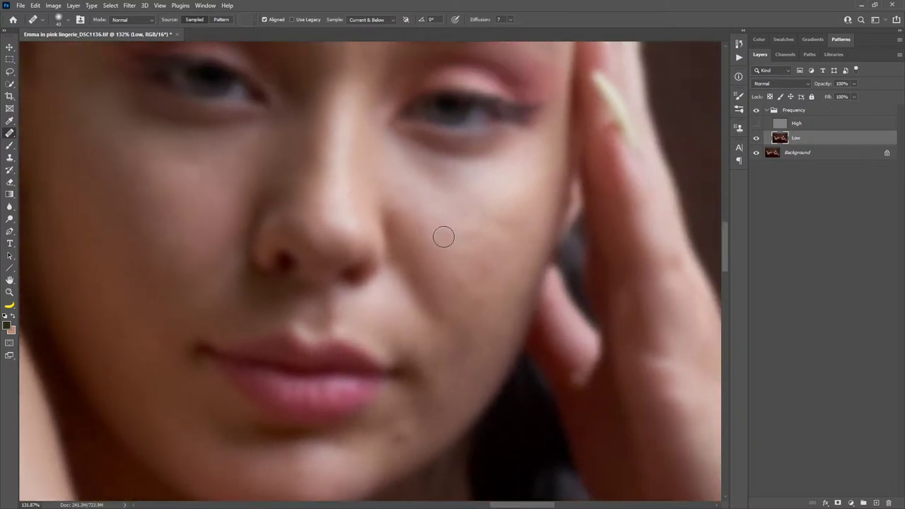
mouse_move(505, 224)
mouse_down()
mouse_move(489, 228)
mouse_move(508, 219)
mouse_move(485, 211)
mouse_up()
alt+click(521, 211)
alt+click(516, 202)
alt+click(501, 197)
alt+click(481, 224)
mouse_move(469, 247)
mouse_down()
mouse_move(471, 239)
mouse_move(452, 239)
mouse_move(464, 238)
mouse_move(443, 201)
mouse_move(445, 212)
mouse_up()
Blend the blotchy tones on the inner part of the lit cheek, between the nose and the under-eye highlight.
alt+click(468, 217)
click(439, 214)
alt+click(465, 208)
alt+click(432, 225)
click(446, 205)
alt+click(443, 227)
Smooth the darker patch lower on the lit cheek with a sampled healing stroke.
scroll(503, 216, down, 1)
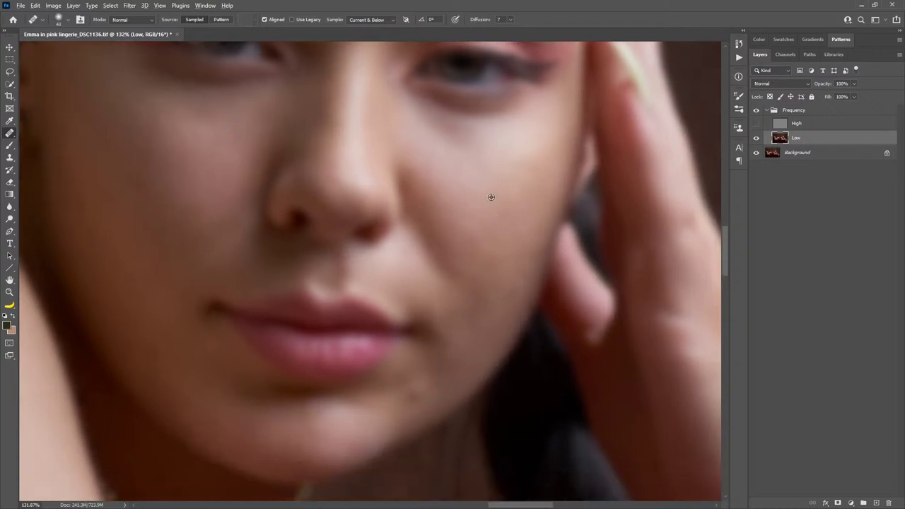
alt+click(491, 197)
mouse_move(476, 212)
mouse_down()
mouse_move(469, 247)
mouse_move(490, 231)
mouse_move(491, 255)
mouse_move(496, 243)
mouse_up()
alt+click(475, 208)
Heal the blemish on the chin below the lit mouth corner, reducing the Healing Brush to 37 px for the finishing touch.
drag(492, 297, 522, 178)
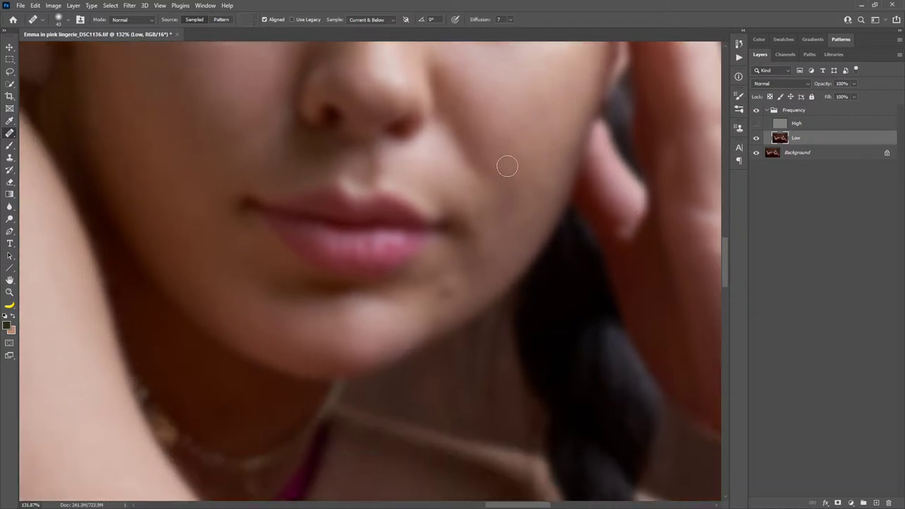
alt+click(470, 282)
click(449, 290)
alt+click(431, 294)
alt+right_click(465, 294)
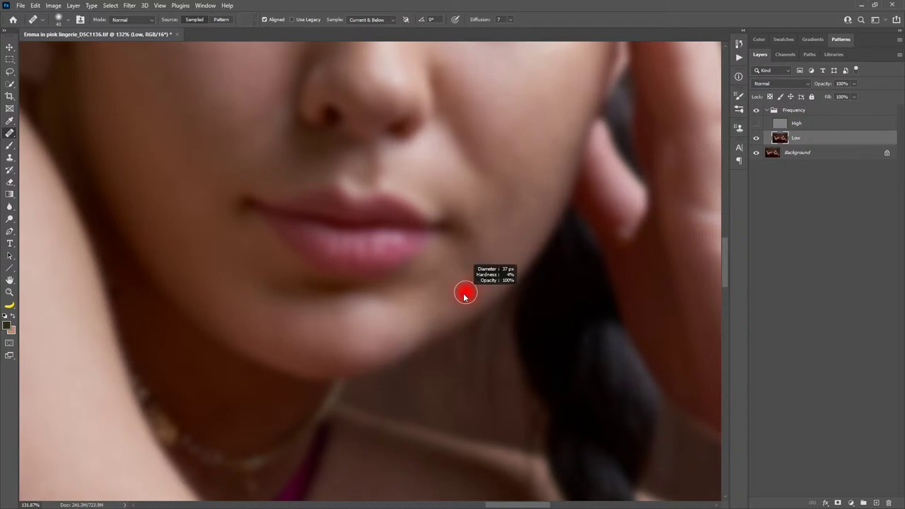
alt+click(463, 289)
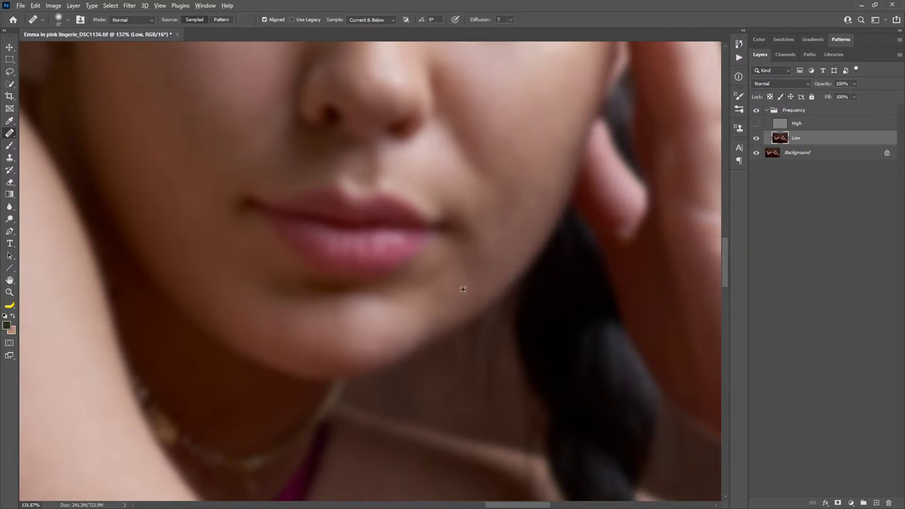
click(438, 290)
Heal the dark spots on the upper arm just below the shoulder with the Healing Brush at 56 px.
drag(389, 316, 522, 224)
drag(426, 362, 512, 302)
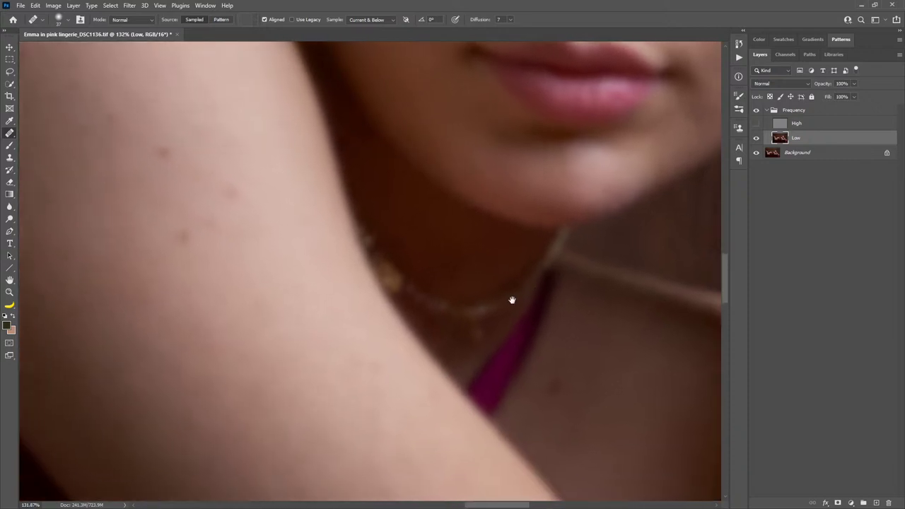
drag(617, 432, 491, 293)
key(j)
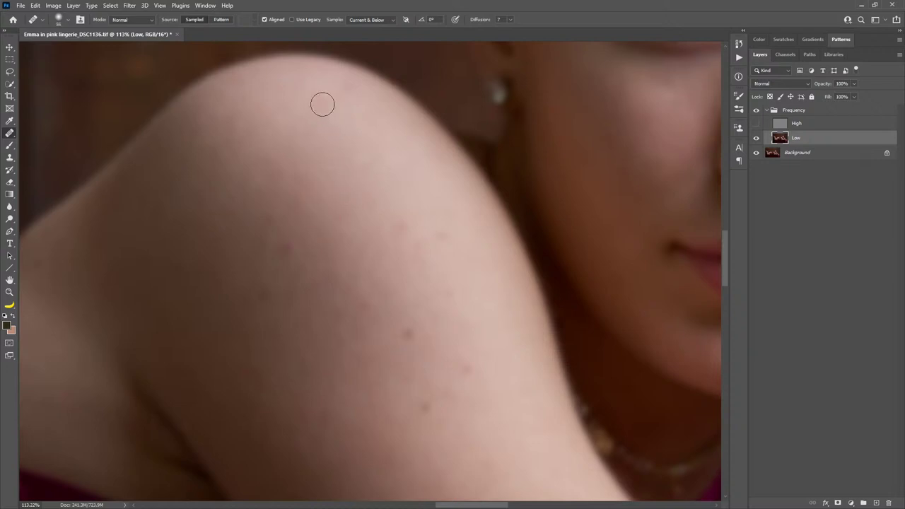
alt+click(312, 268)
click(287, 246)
alt+click(298, 247)
drag(263, 240, 266, 217)
Heal a reddish spot on the outer upper arm and smooth the uneven skin between the arm and the pink lace.
drag(357, 330, 525, 266)
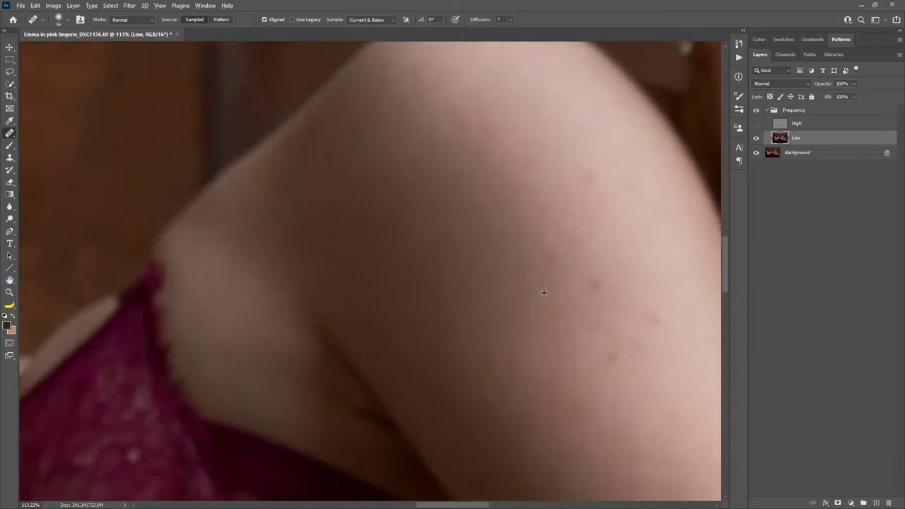
alt+click(592, 201)
click(595, 182)
alt+click(251, 293)
drag(282, 316, 270, 314)
alt+click(233, 315)
click(234, 354)
Even out the tonal patches on the lower part of the upper arm, toward the elbow.
drag(418, 440, 265, 248)
drag(398, 348, 349, 311)
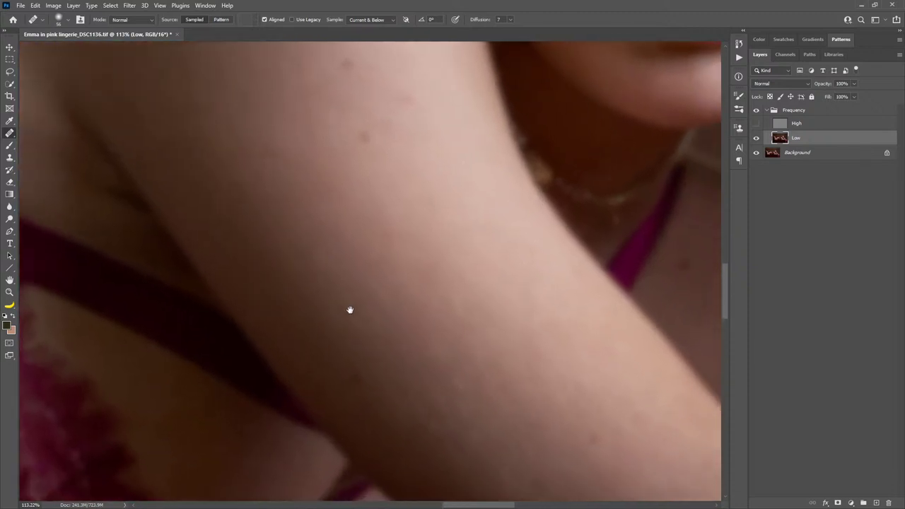
alt+click(332, 207)
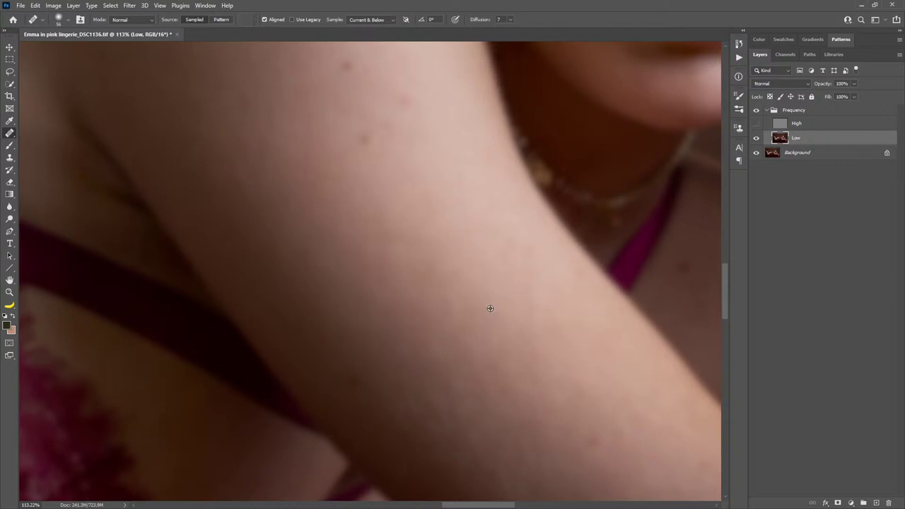
alt+click(437, 359)
click(448, 392)
Heal the reddish patch along the lower edge of the resting forearm near the elbow.
drag(528, 451, 438, 228)
drag(491, 279, 258, 325)
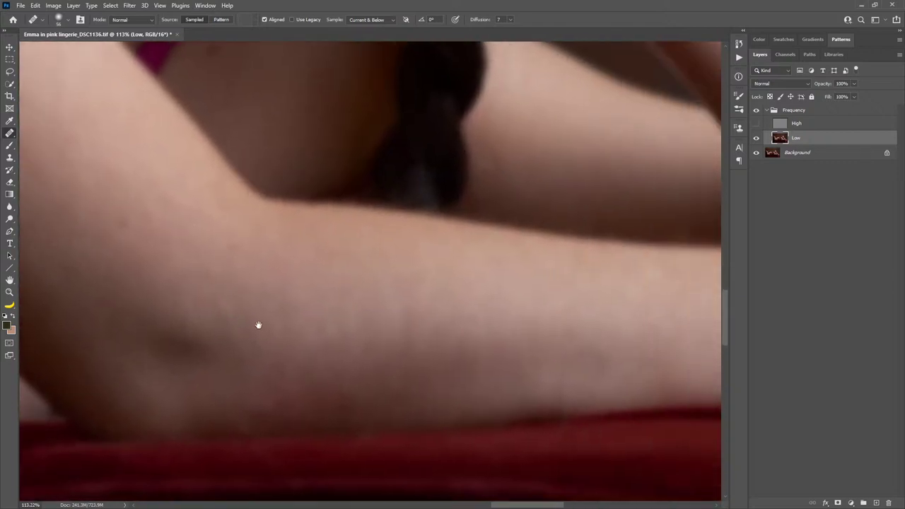
mouse_move(266, 408)
mouse_down()
mouse_move(270, 387)
mouse_move(286, 400)
mouse_move(265, 400)
mouse_up()
Smooth the skin toward the elbow of the raised arm, behind the resting forearm.
drag(502, 248, 424, 394)
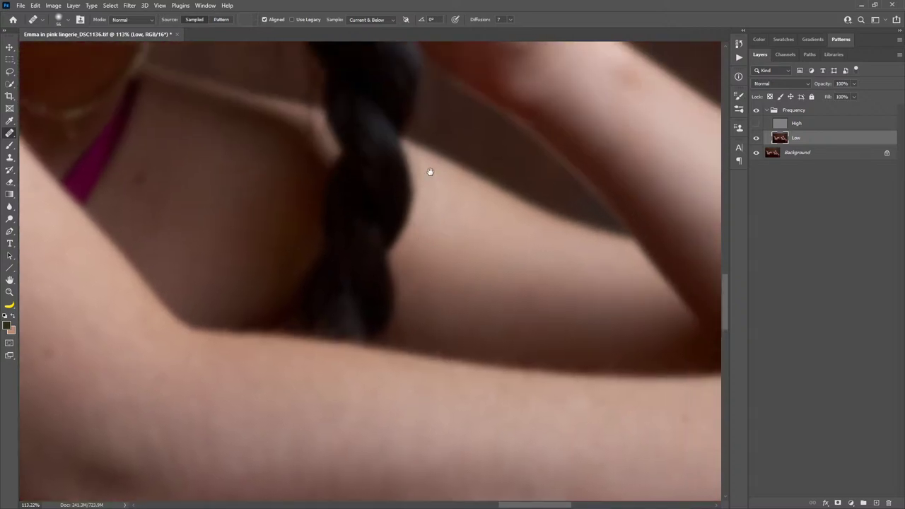
mouse_move(430, 172)
mouse_down()
mouse_move(269, 288)
mouse_move(249, 285)
mouse_up()
mouse_move(509, 359)
mouse_down()
mouse_move(370, 206)
mouse_move(365, 172)
mouse_up()
drag(424, 339, 281, 310)
mouse_move(413, 200)
mouse_down()
mouse_move(435, 225)
mouse_move(438, 203)
mouse_move(445, 236)
mouse_up()
alt+click(392, 178)
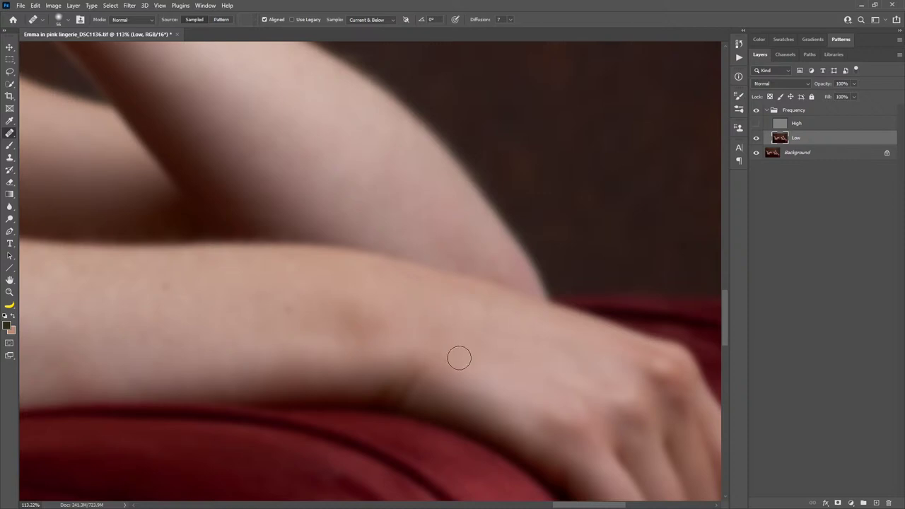
Even out the triangle of skin below the thin pink strap, between the arm and the red sofa.
drag(281, 315, 566, 233)
drag(325, 337, 566, 368)
drag(268, 318, 319, 311)
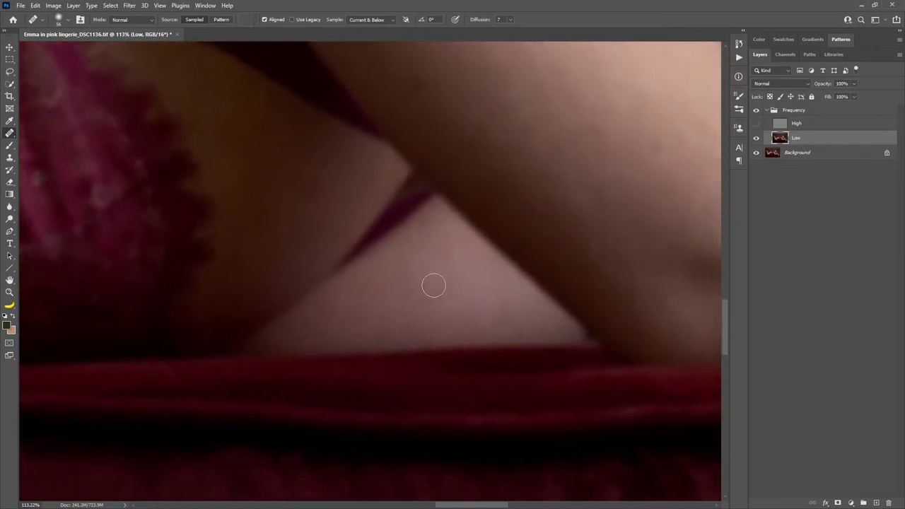
drag(449, 274, 441, 280)
Set the Healing Brush to 55 px and smooth the shaded skin between the lace cup and the thin strap.
drag(244, 236, 437, 297)
right_click(453, 278)
drag(475, 269, 467, 271)
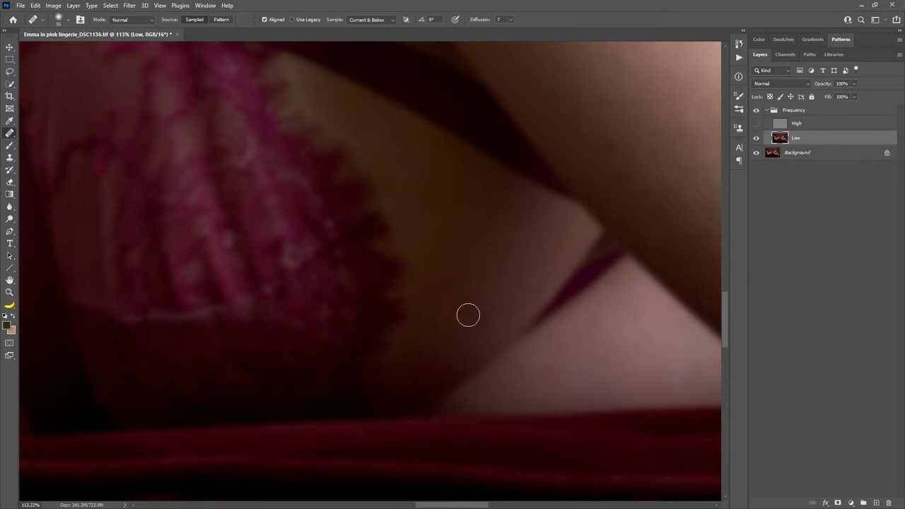
Remove the yellowish bruise from the middle of the upper thigh, using a larger Healing Brush.
drag(226, 217, 381, 243)
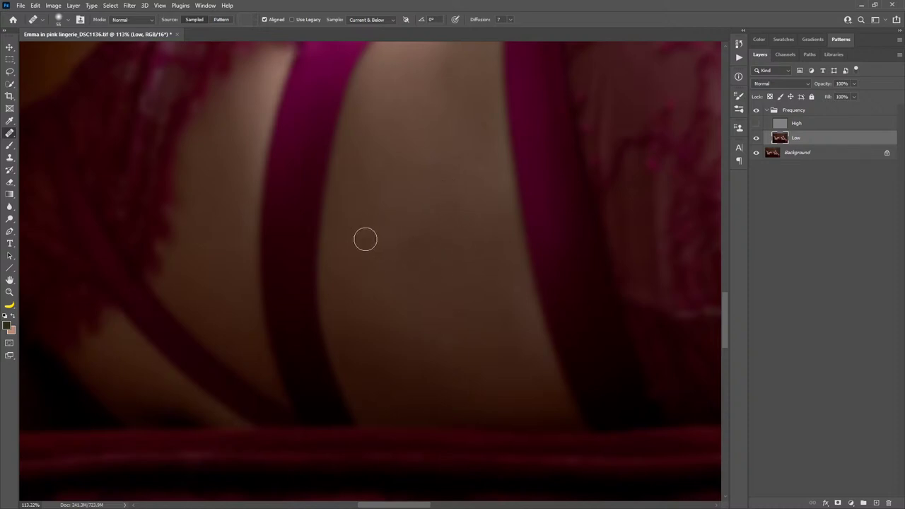
drag(277, 271, 426, 306)
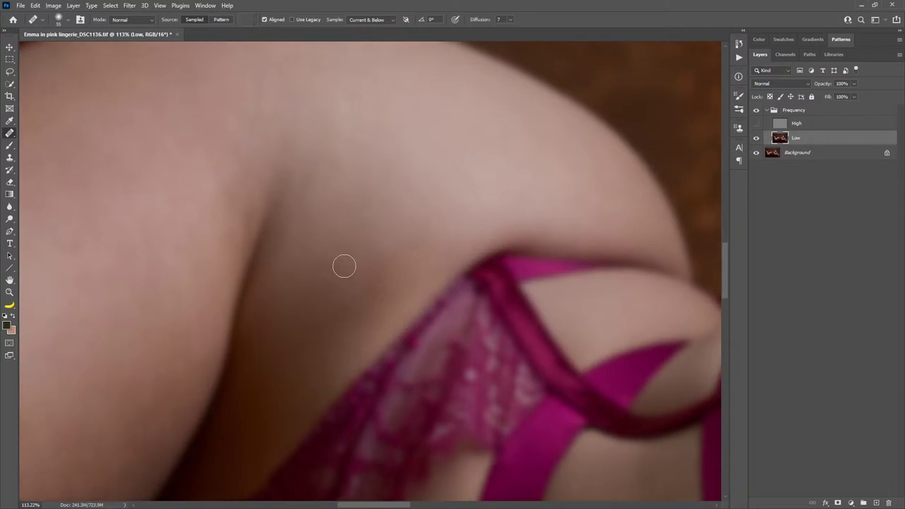
drag(367, 230, 459, 204)
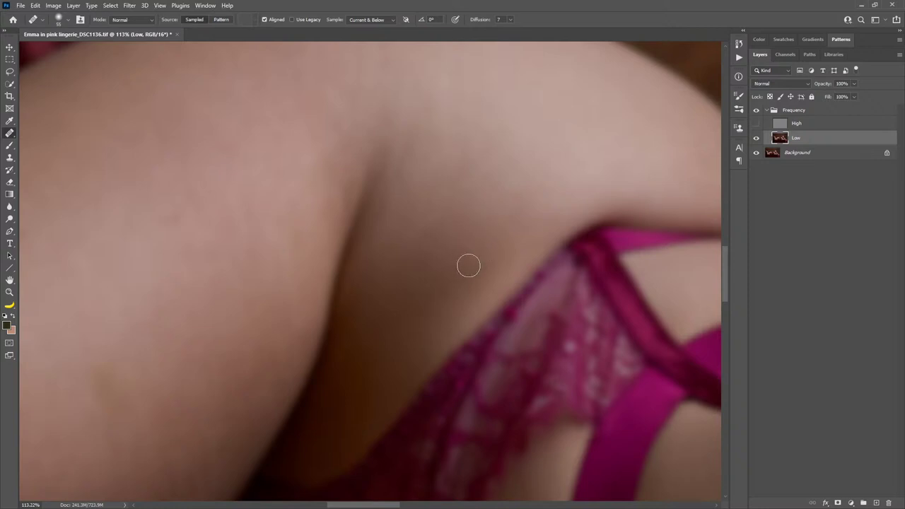
drag(369, 149, 497, 243)
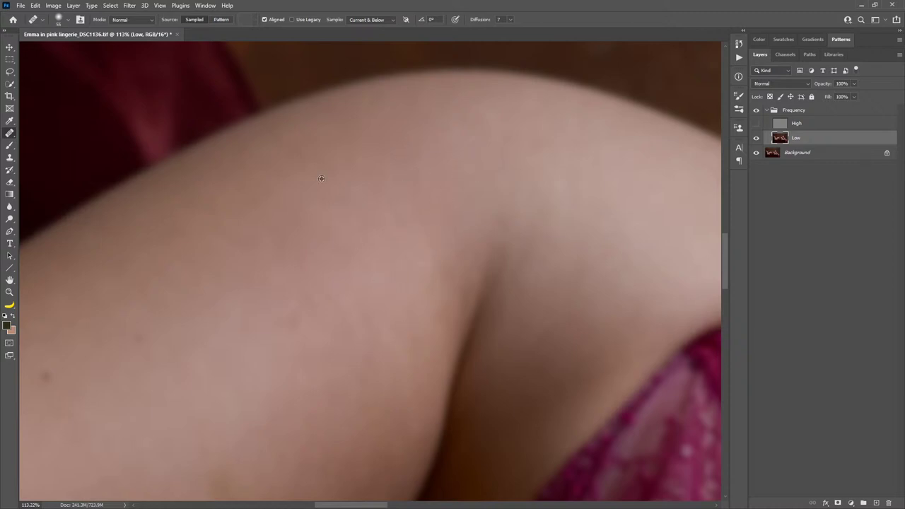
drag(295, 250, 390, 187)
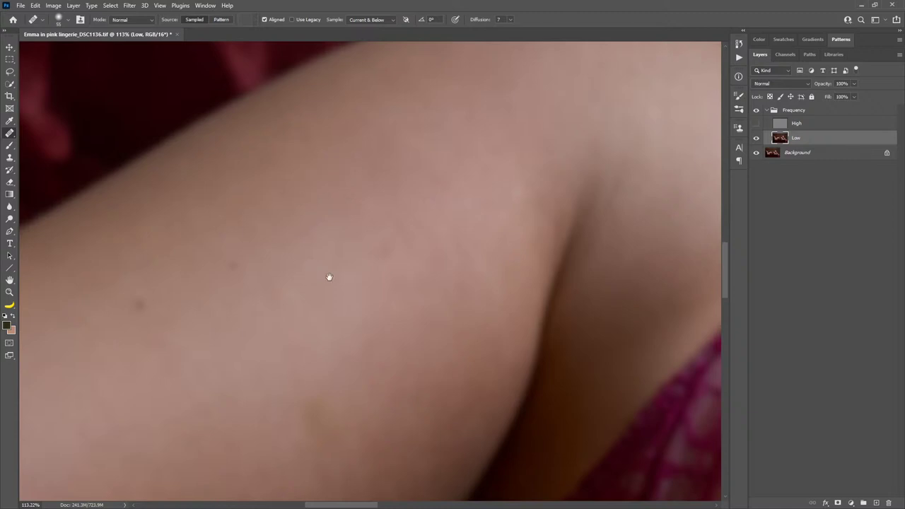
drag(329, 276, 403, 186)
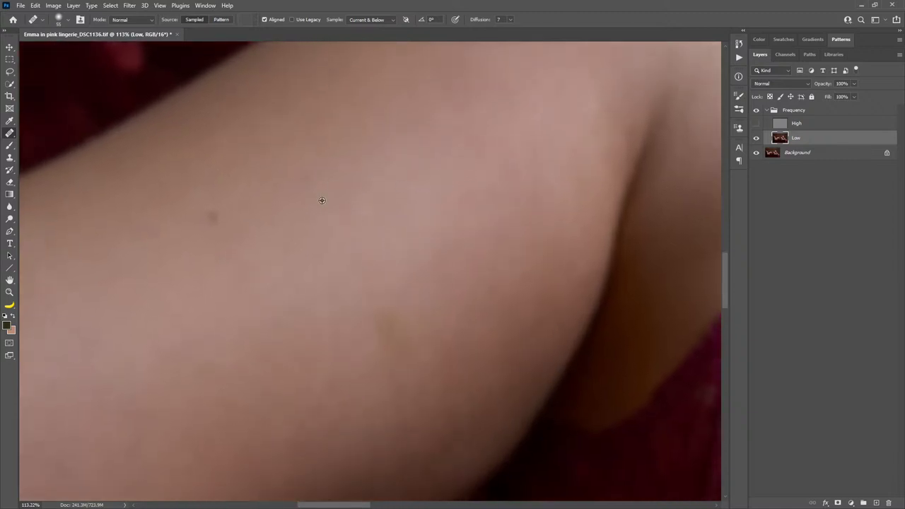
alt+right_click(398, 275)
Reduce the Healing Brush to 72 px and even out the blotches along the shaded lower side of the thigh.
drag(440, 298, 439, 186)
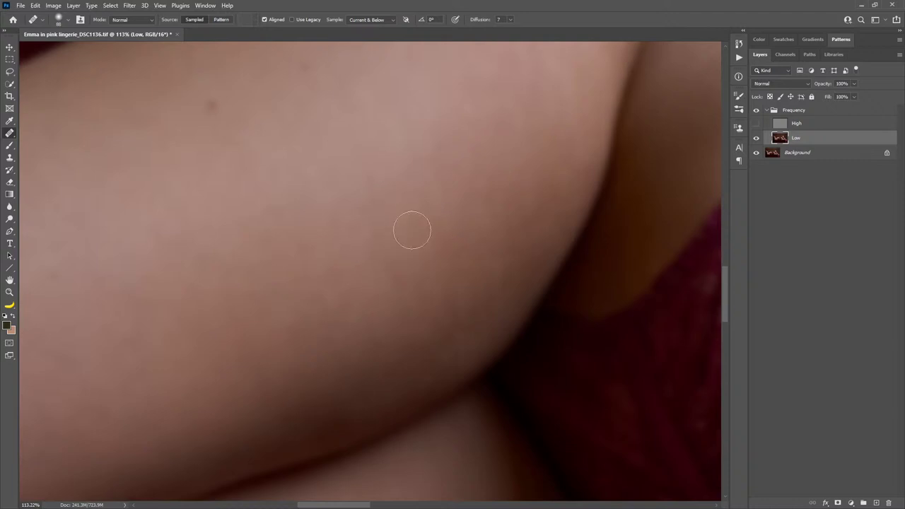
alt+right_click(450, 217)
alt+click(457, 202)
mouse_move(431, 259)
mouse_down()
mouse_move(422, 280)
mouse_move(379, 284)
mouse_move(377, 226)
mouse_up()
alt+click(473, 276)
alt+click(482, 277)
drag(473, 324, 466, 344)
Blend the mottled tones across the middle of the thigh with a sampled healing stroke.
drag(382, 301, 587, 212)
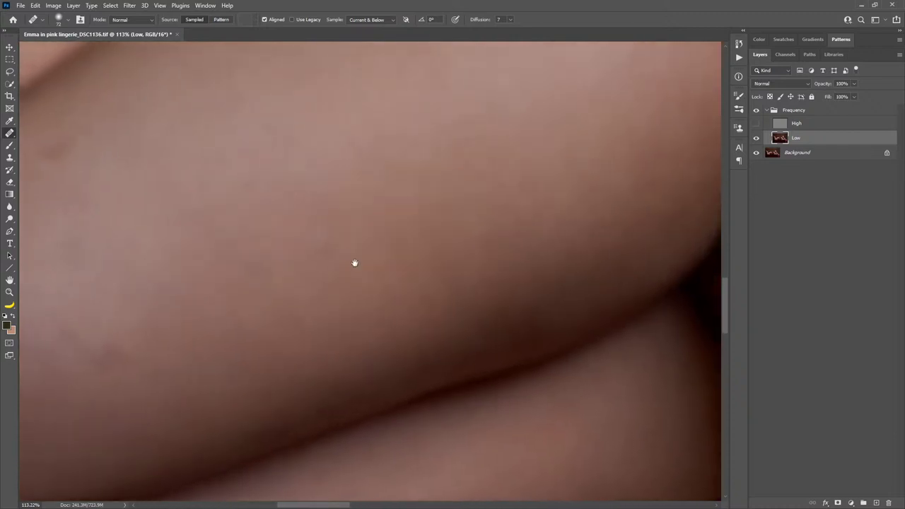
drag(353, 262, 499, 280)
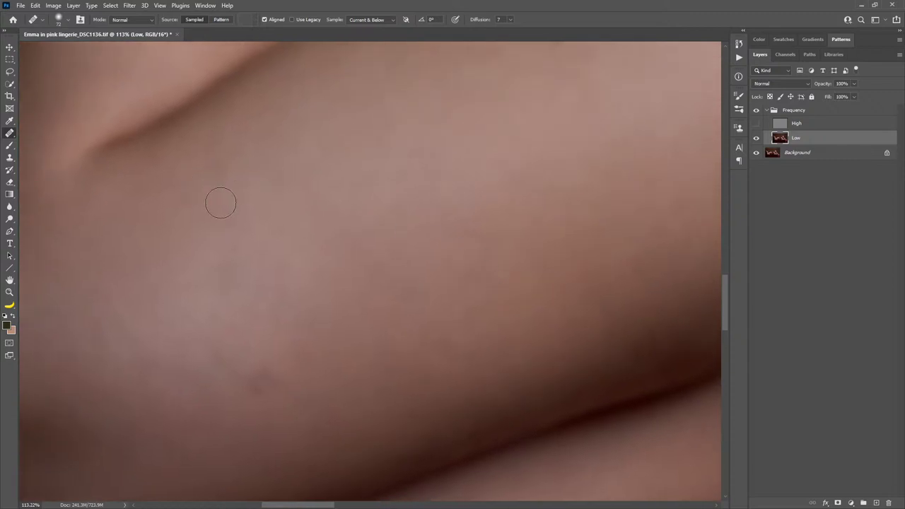
alt+click(438, 200)
drag(454, 263, 487, 289)
Heal the dark blotch and the surrounding discoloration on the thigh close to the knee.
mouse_move(425, 341)
mouse_down()
mouse_move(428, 318)
mouse_move(487, 225)
mouse_up()
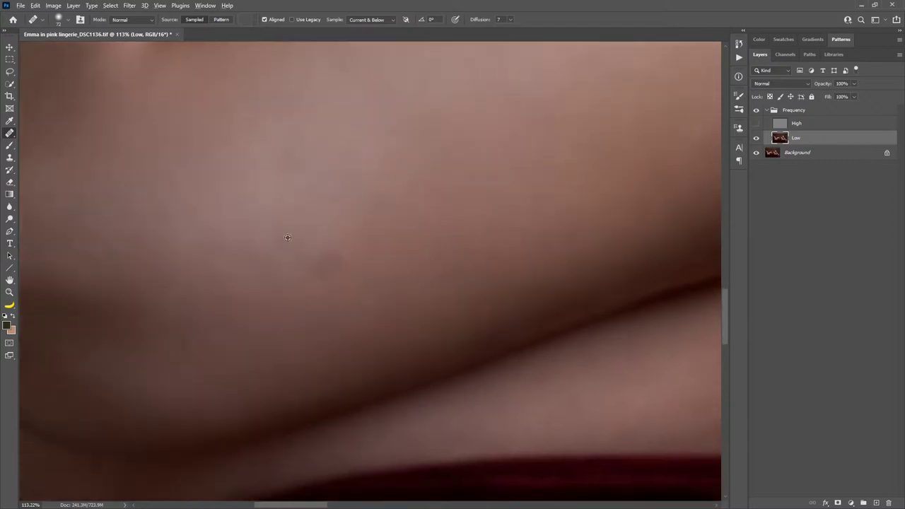
mouse_move(289, 288)
mouse_down()
mouse_move(328, 264)
mouse_move(297, 262)
mouse_up()
mouse_move(370, 271)
mouse_down()
mouse_move(374, 215)
mouse_move(345, 255)
mouse_up()
alt+click(374, 191)
Adjust the Healing Brush size and smooth the blotchy skin on the knee and the folded lower leg.
drag(191, 231, 484, 320)
alt+click(363, 307)
alt+right_click(400, 243)
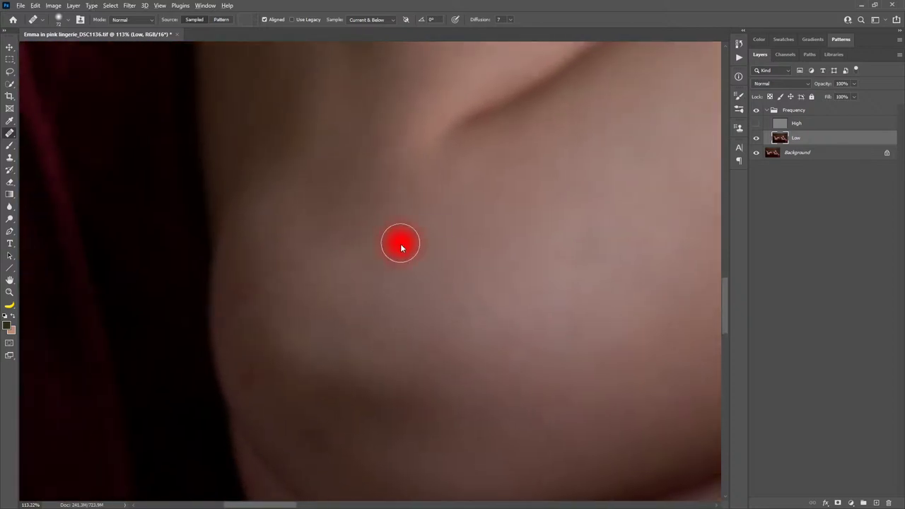
drag(459, 145, 384, 361)
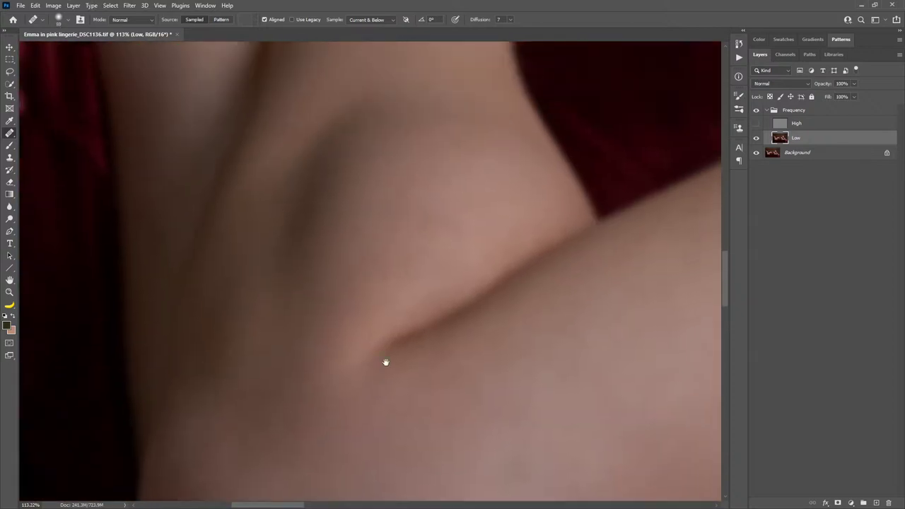
drag(404, 169, 372, 284)
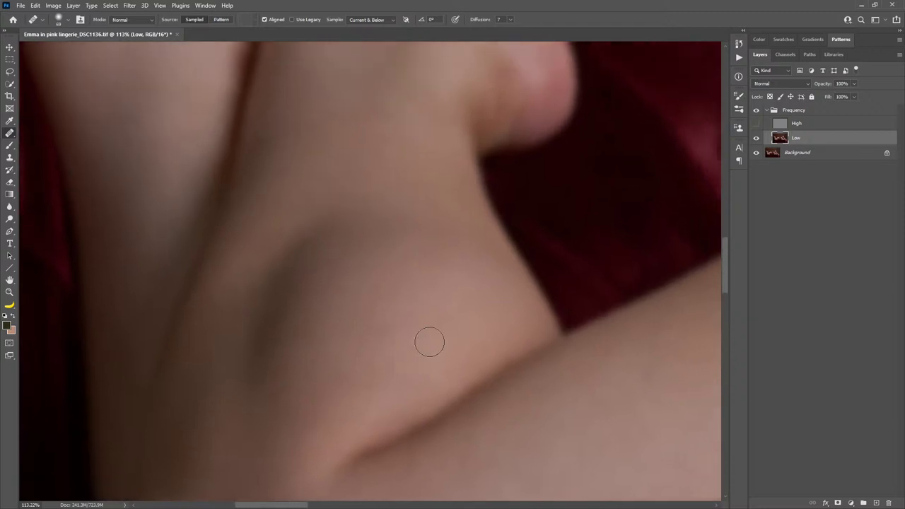
mouse_move(396, 173)
mouse_down()
mouse_move(401, 331)
mouse_move(445, 295)
mouse_move(418, 310)
mouse_move(389, 291)
mouse_move(396, 144)
mouse_move(425, 364)
mouse_move(398, 243)
mouse_move(371, 294)
mouse_move(382, 318)
mouse_move(413, 240)
mouse_up()
Even out the patches on the strip of the other thigh visible above the sofa edge.
drag(342, 264, 411, 290)
alt+click(444, 279)
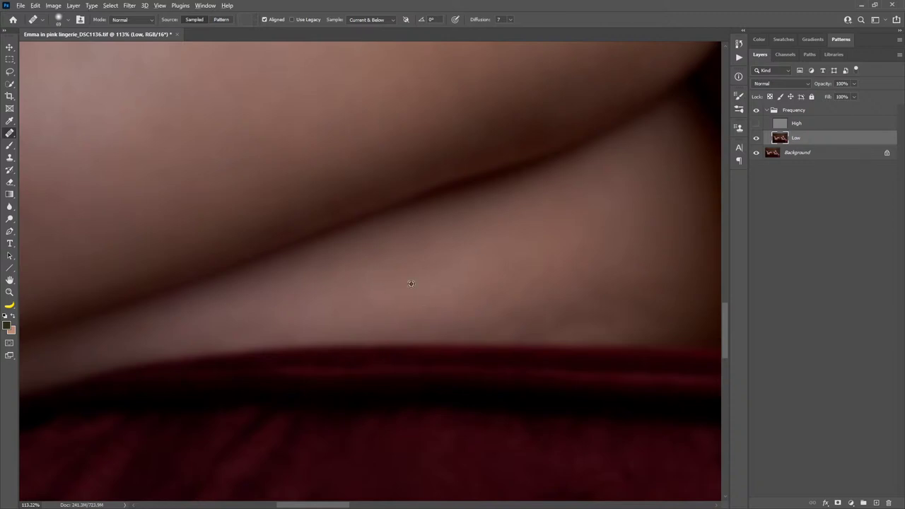
drag(380, 307, 381, 302)
alt+click(358, 195)
Heal the uneven dark tones at the hip end of the lower thigh with a sampled source.
drag(432, 227, 244, 276)
alt+click(418, 319)
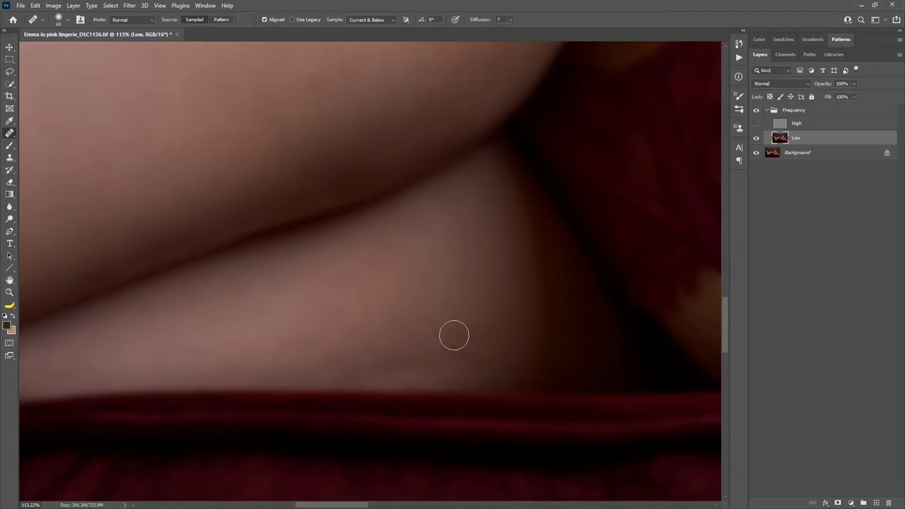
scroll(398, 340, up, 3)
scroll(382, 297, right, 2)
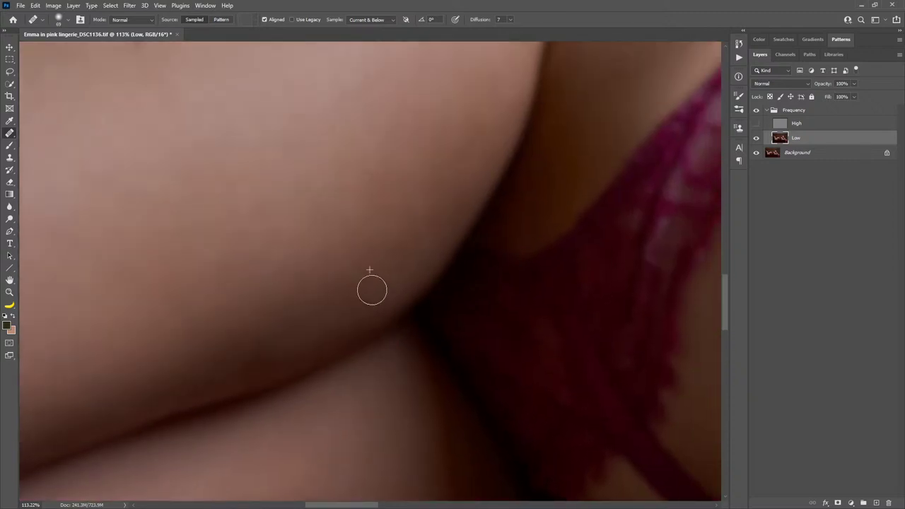
Smooth the blotchy tones on the upper thigh beside the crease next to the lace briefs.
scroll(457, 188, up, 2)
scroll(457, 189, right, 2)
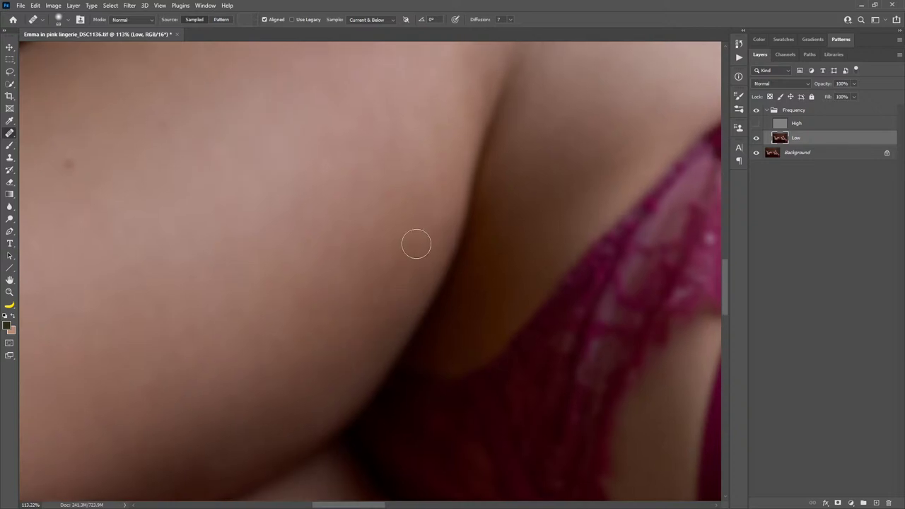
scroll(416, 268, up, 2)
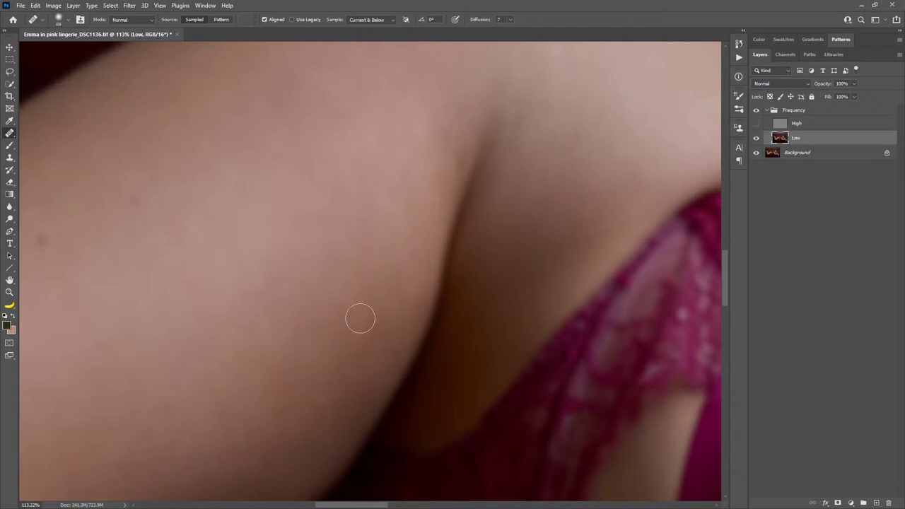
click(366, 328)
drag(442, 178, 340, 351)
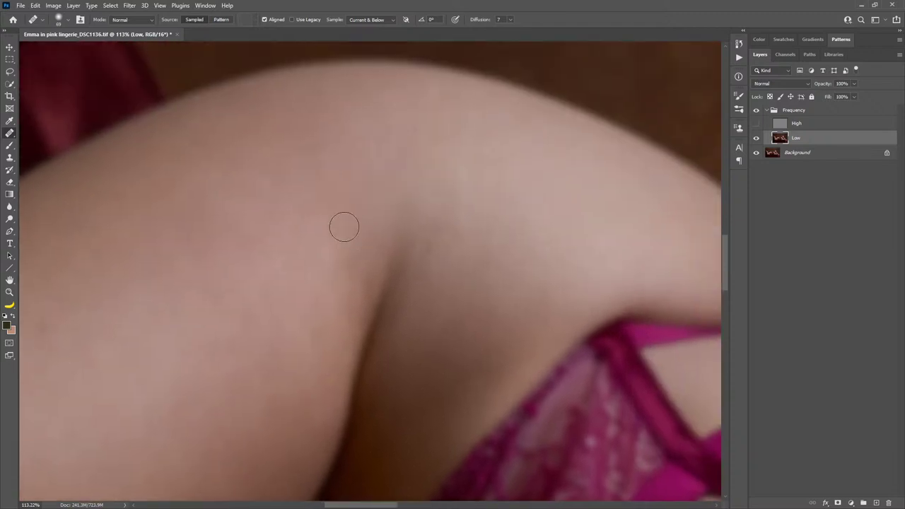
Even out the skin tones around the top of the thigh crease and across the hip.
drag(342, 166, 330, 166)
drag(326, 226, 312, 229)
drag(464, 223, 336, 251)
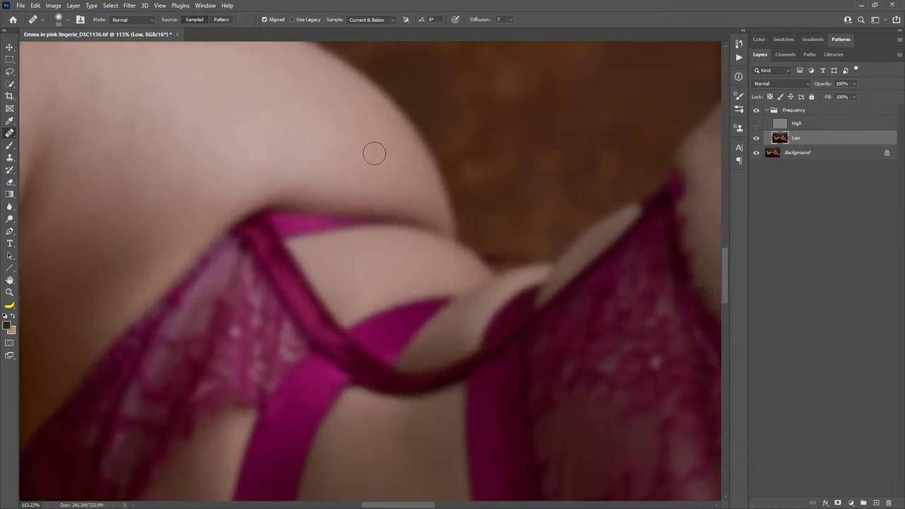
alt+click(338, 129)
Heal the patchy tones on the belly between the straps and on the shadowed side of the torso.
scroll(271, 196, down, 5)
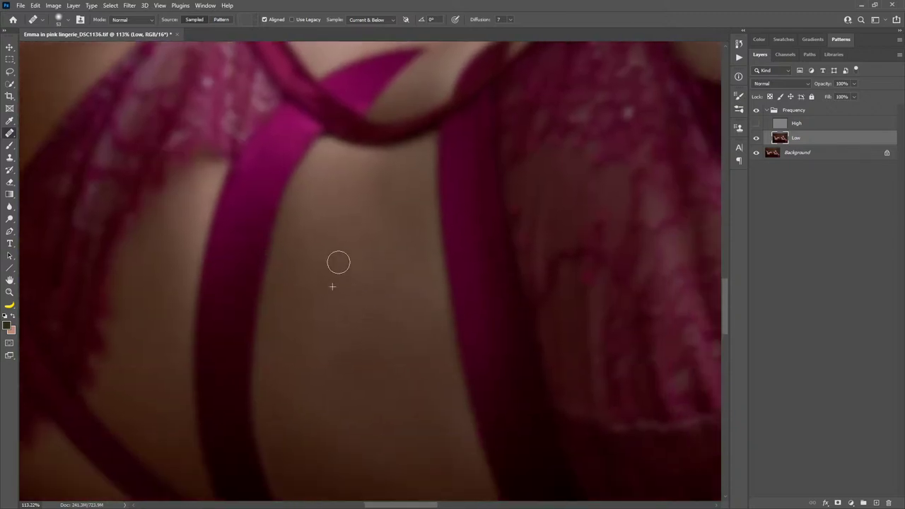
drag(503, 304, 353, 259)
scroll(357, 258, down, 3)
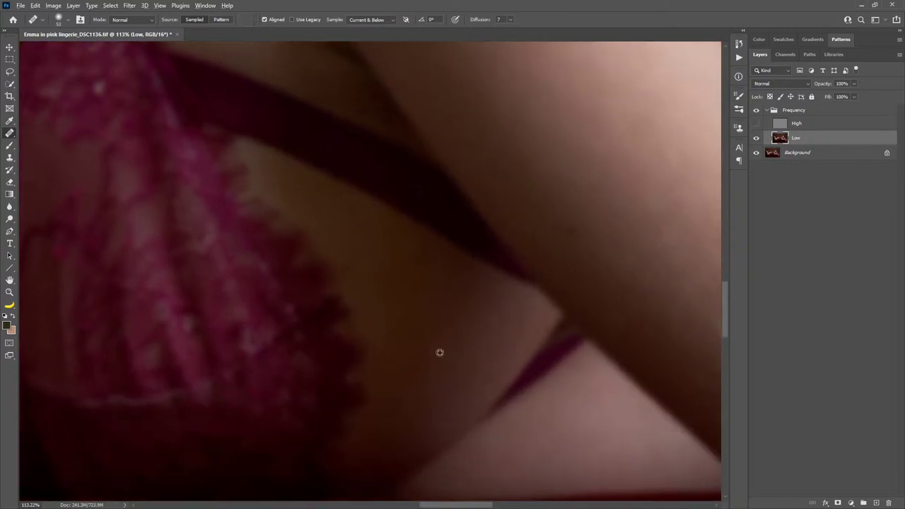
drag(459, 172, 336, 334)
Reduce the Healing Brush size and smooth the uneven tones on the cheek below the eye.
drag(411, 192, 481, 260)
drag(325, 171, 301, 245)
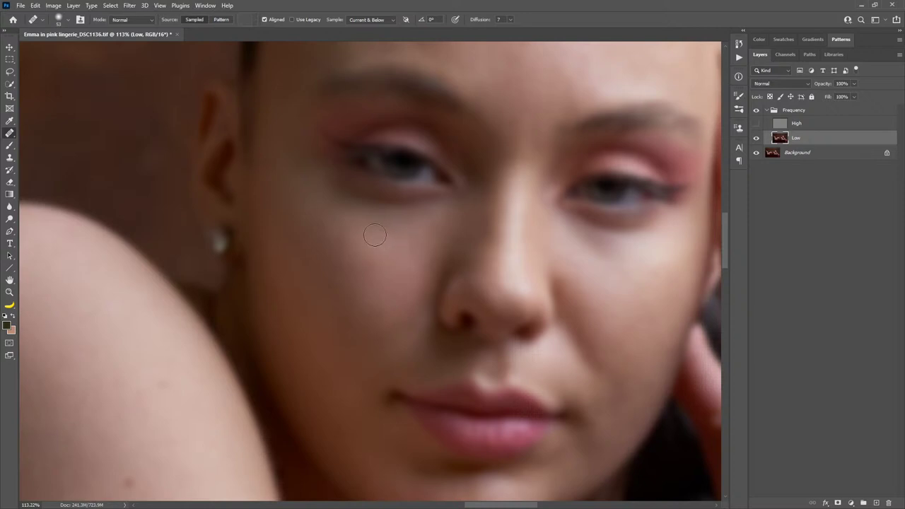
alt+right_click(390, 253)
drag(519, 330, 410, 380)
drag(528, 238, 533, 398)
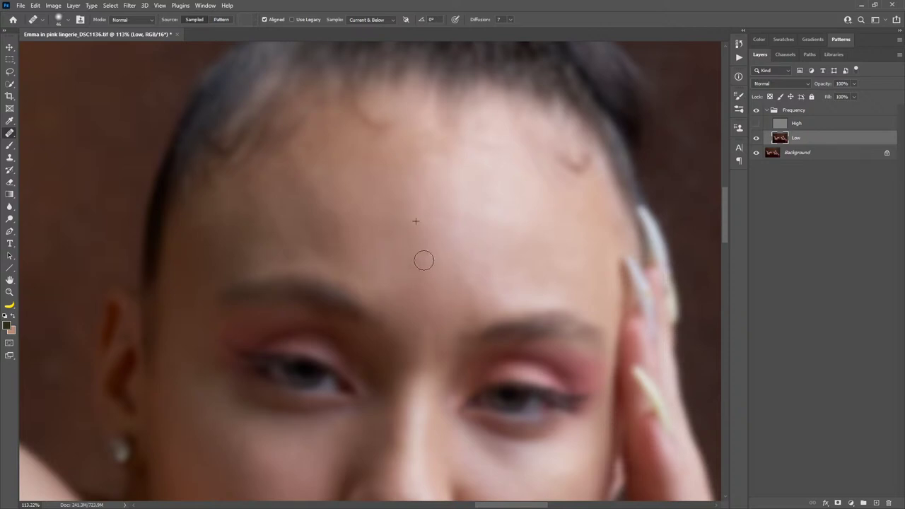
Even out the tonal patches across the middle of the forehead and its bright highlight with sampled healing strokes.
alt+click(360, 211)
drag(352, 216, 333, 206)
alt+click(519, 240)
mouse_move(486, 213)
mouse_down()
mouse_move(502, 180)
mouse_move(482, 171)
mouse_move(482, 136)
mouse_move(498, 172)
mouse_up()
alt+click(498, 172)
click(488, 154)
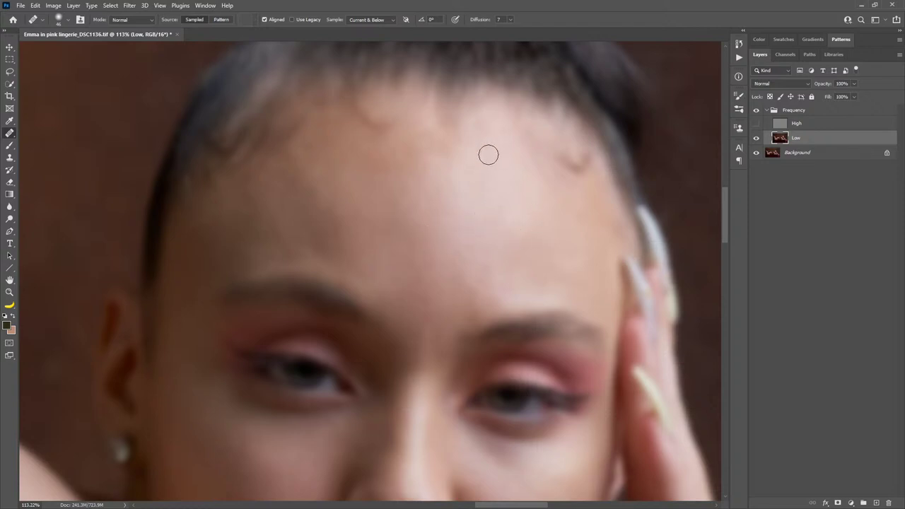
Blend the uneven tones on the lower forehead just above the eyebrows.
alt+click(505, 230)
mouse_move(487, 277)
mouse_down()
mouse_move(498, 299)
mouse_move(491, 287)
mouse_up()
drag(411, 218, 522, 206)
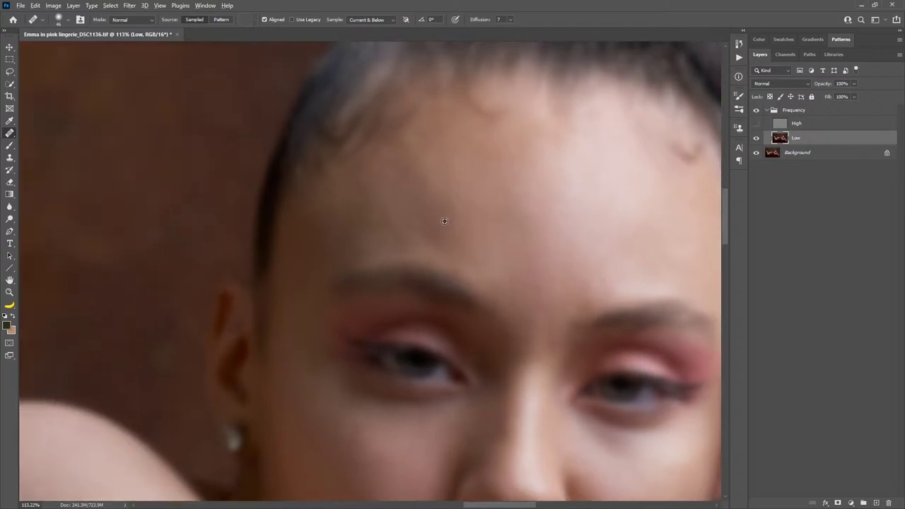
drag(513, 262, 440, 217)
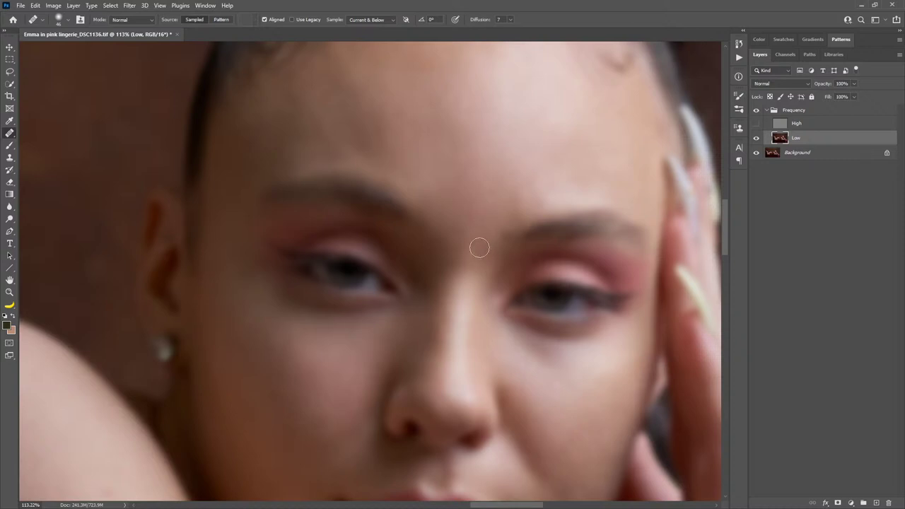
Heal the tonal transitions between the eyebrows and up the center of the forehead.
alt+click(495, 207)
alt+click(482, 212)
click(492, 171)
scroll(550, 278, down, 5)
scroll(495, 241, right, 2)
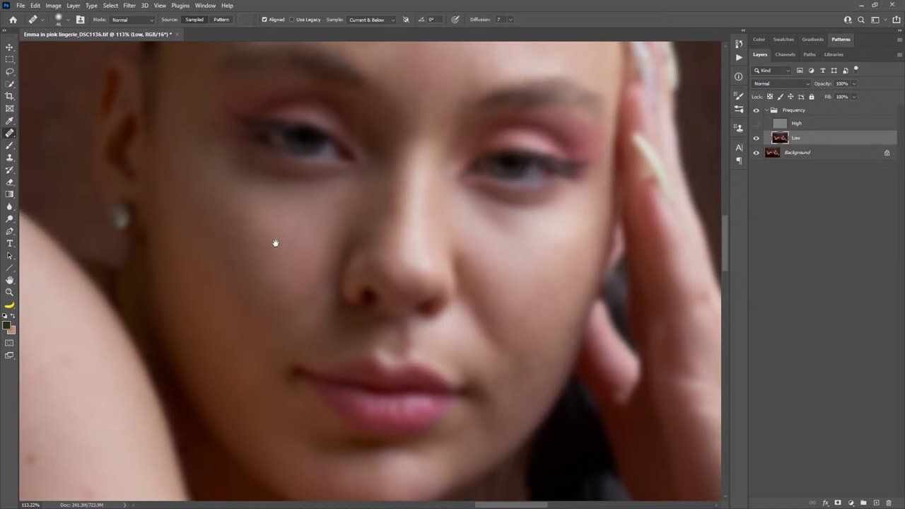
Smooth the blotchy tones on the shaded cheek, sampling from the clean skin beneath the eye.
scroll(275, 242, left, 3)
alt+click(413, 206)
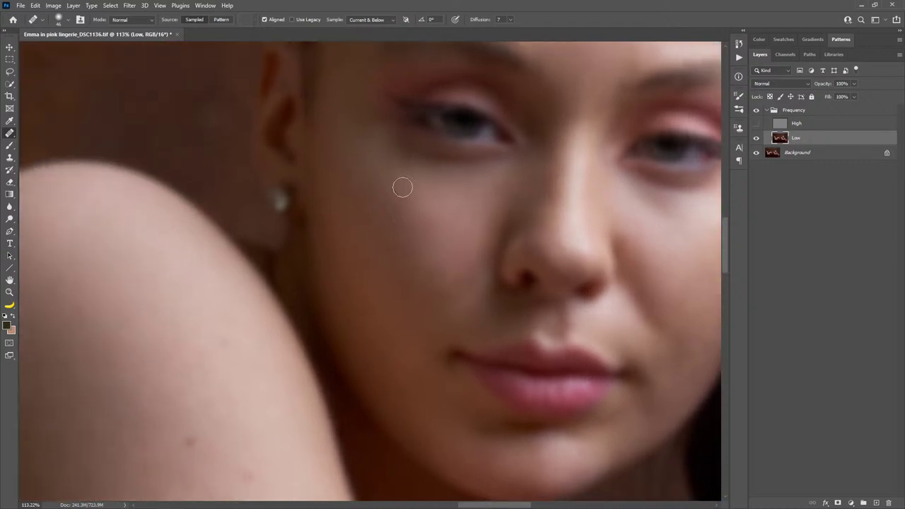
click(381, 199)
drag(490, 350, 460, 241)
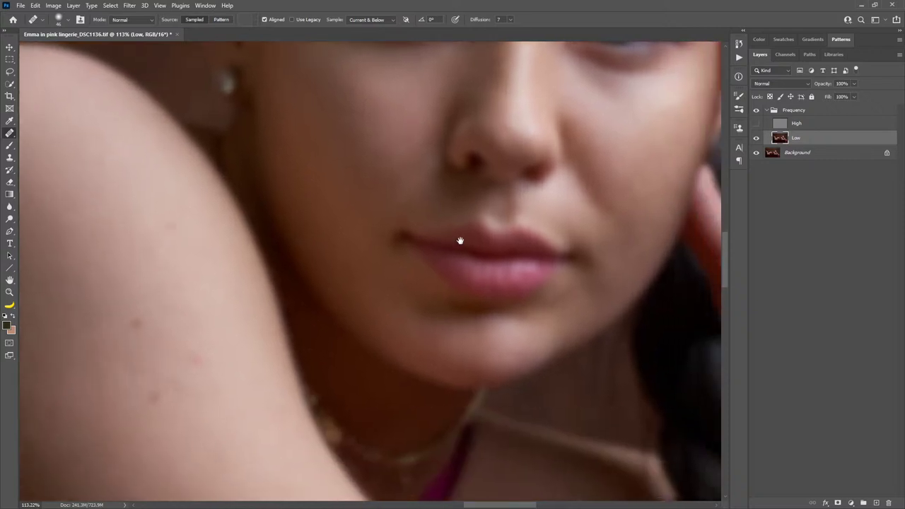
drag(332, 305, 383, 422)
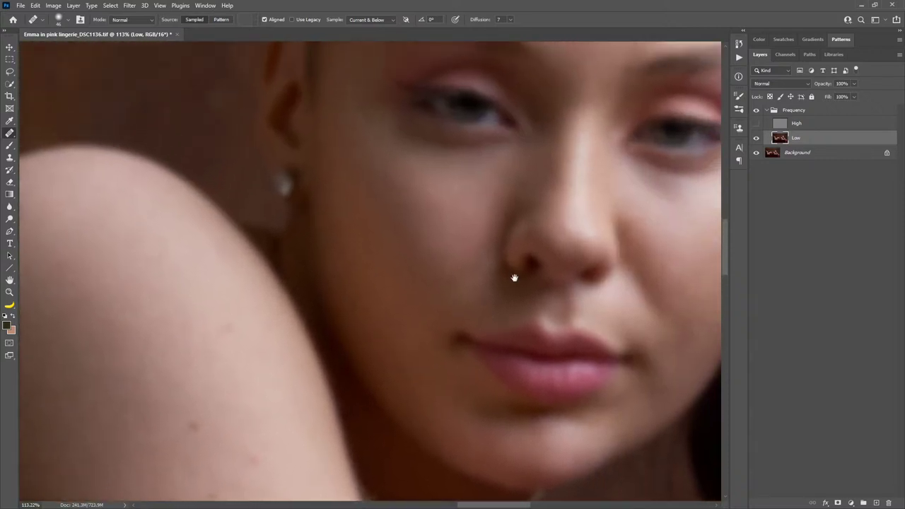
drag(514, 276, 521, 295)
Show and select the High layer, then clone clean texture over the bumps on the upper forehead with the Clone Stamp.
click(769, 124)
drag(645, 164, 502, 313)
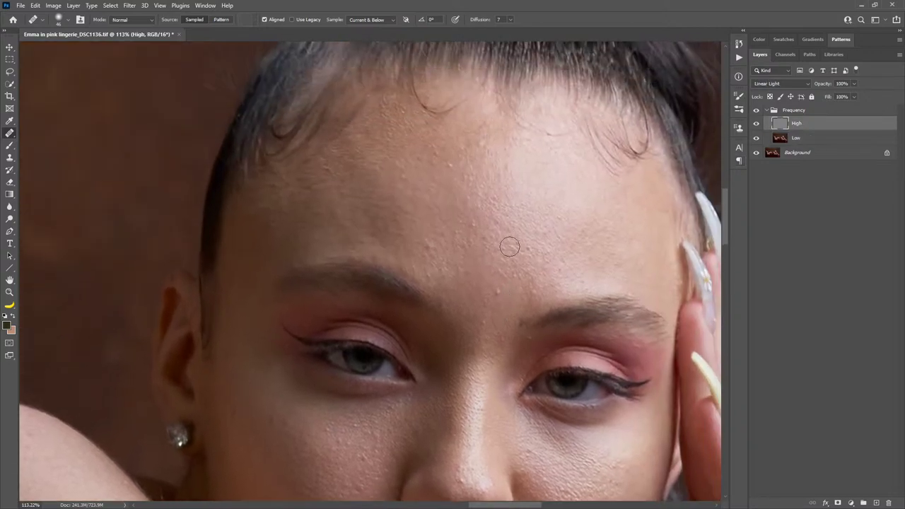
key(s)
mouse_move(483, 168)
mouse_down()
mouse_move(457, 170)
mouse_move(388, 449)
mouse_up()
drag(497, 186, 494, 198)
alt+click(524, 159)
drag(525, 146, 533, 145)
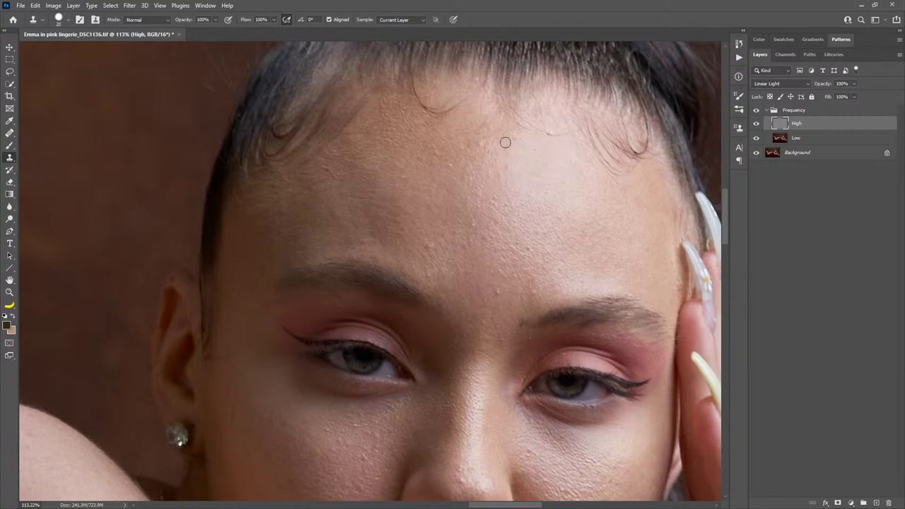
Clone away the small bumps on the shaded half of the forehead, from the hairline to above the brow.
click(437, 150)
alt+click(452, 180)
click(468, 176)
alt+click(442, 228)
drag(433, 248, 432, 242)
Cover the cluster of bumps in the center of the forehead with sampled clean texture.
alt+click(515, 193)
click(501, 204)
click(482, 198)
drag(529, 208, 521, 213)
drag(585, 275, 510, 266)
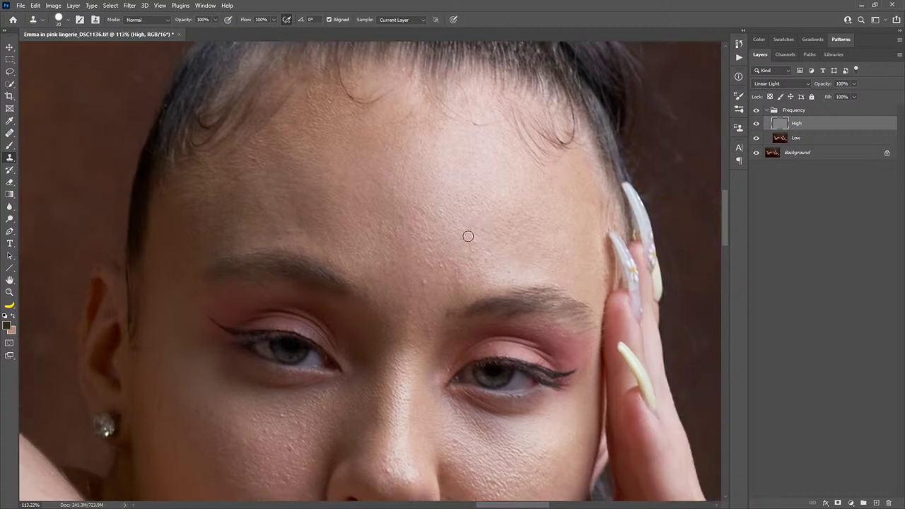
Clone out the remaining bumps on the lit forehead above the brow and between the eyebrows.
alt+click(476, 226)
click(478, 253)
click(478, 231)
drag(431, 305, 446, 271)
alt+click(487, 220)
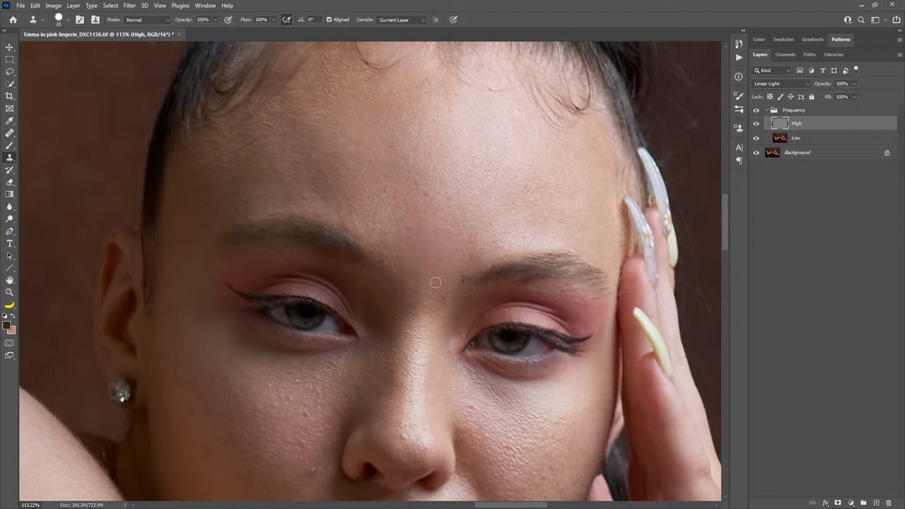
Clean up the leftover texture flaws above the shaded eyebrow and toward the temple.
scroll(436, 299, down, 2)
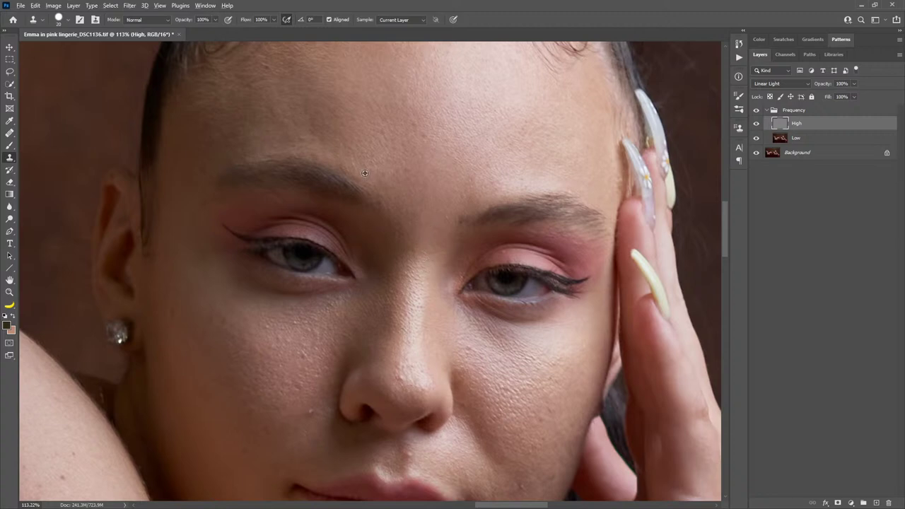
drag(275, 80, 302, 174)
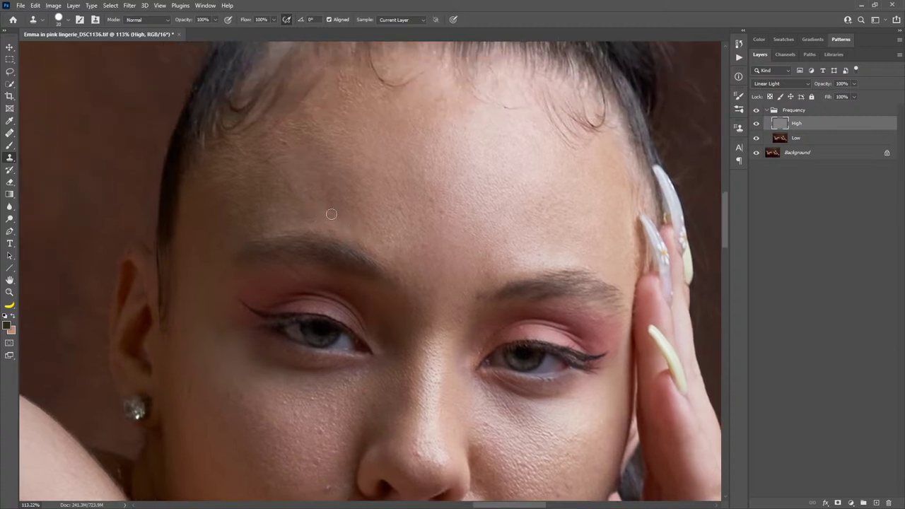
drag(401, 280, 386, 192)
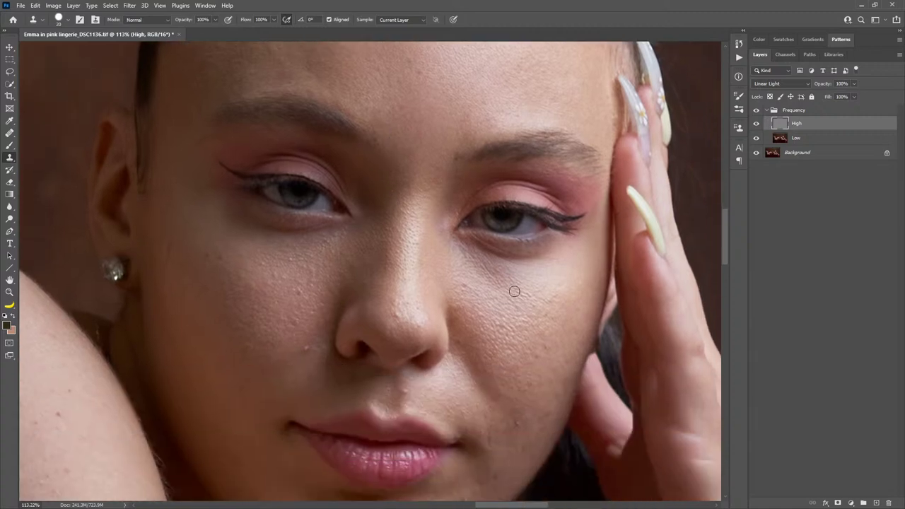
Clone clean texture over the blemishes between the nose and the upper lip.
drag(477, 308, 485, 228)
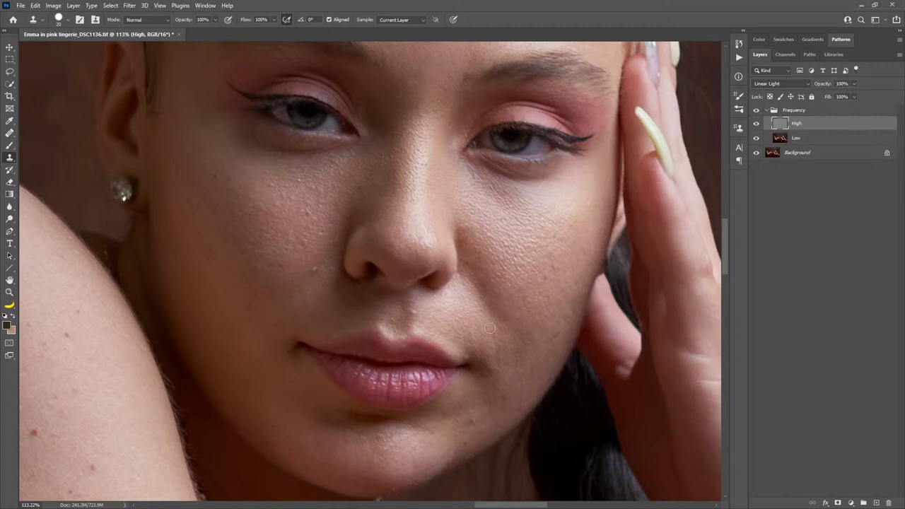
alt+click(434, 318)
click(439, 310)
Remove the raised bumps from the shaded cheek beside the nose with the Clone Stamp.
drag(316, 239, 349, 294)
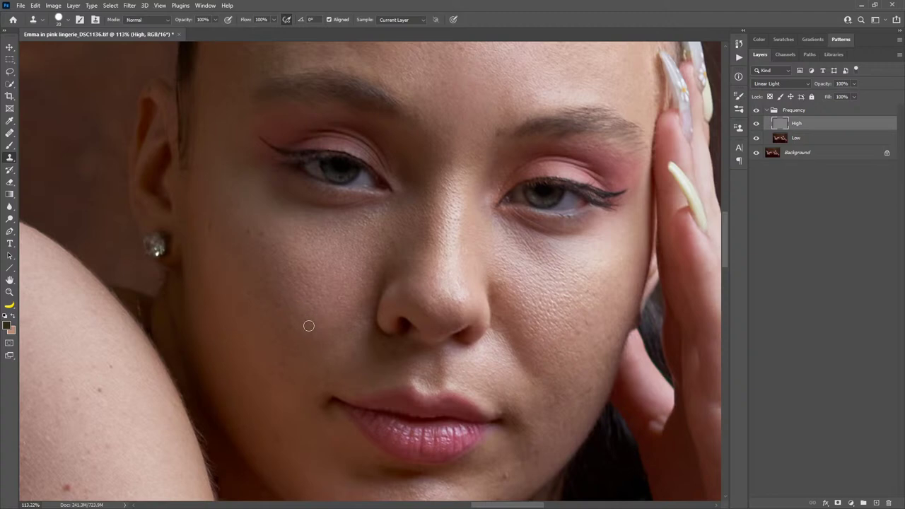
drag(288, 328, 305, 341)
drag(377, 357, 384, 222)
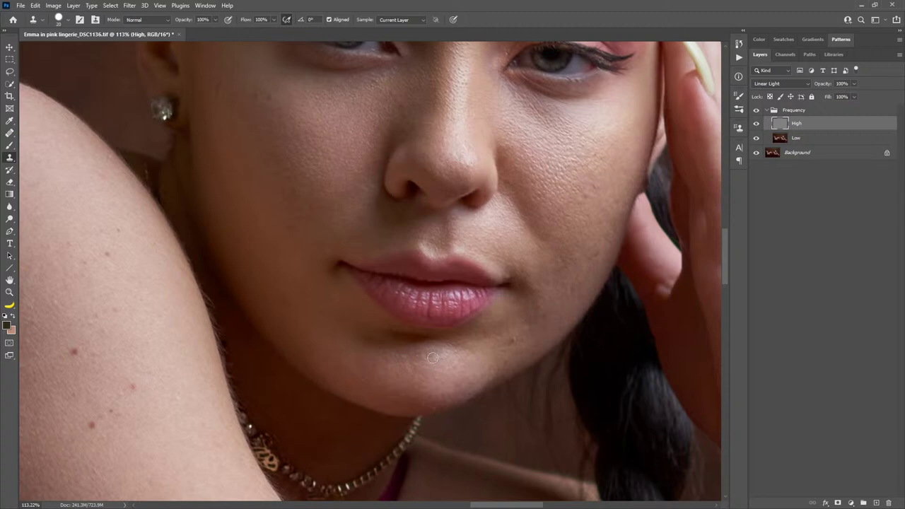
Clone out the small texture flaws on the chin below the lower lip.
alt+click(431, 351)
click(435, 370)
drag(539, 293, 433, 333)
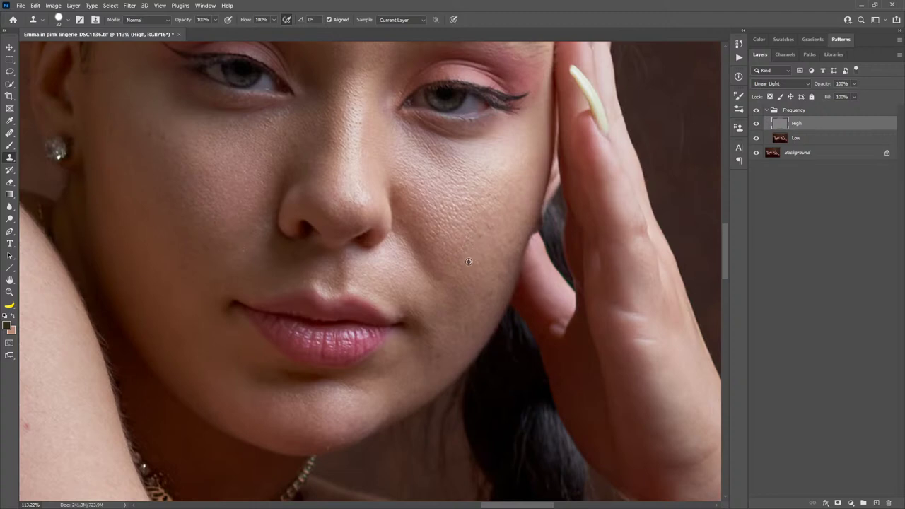
Replace the rough texture on the lit cheek with clean texture sampled nearby.
alt+click(499, 198)
click(490, 220)
alt+click(477, 206)
drag(466, 198, 467, 187)
Clone away the small spots along the jawline below the corner of the mouth.
drag(82, 464, 407, 254)
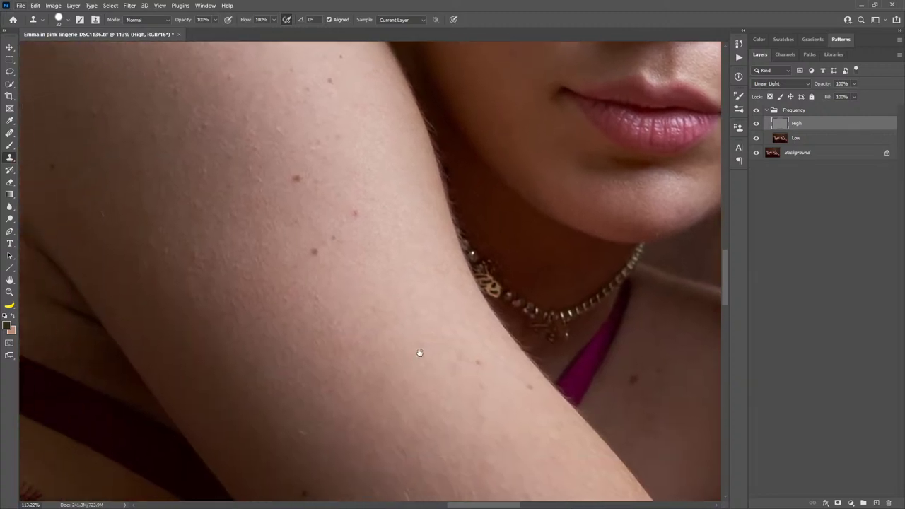
drag(525, 488, 327, 203)
drag(401, 306, 465, 232)
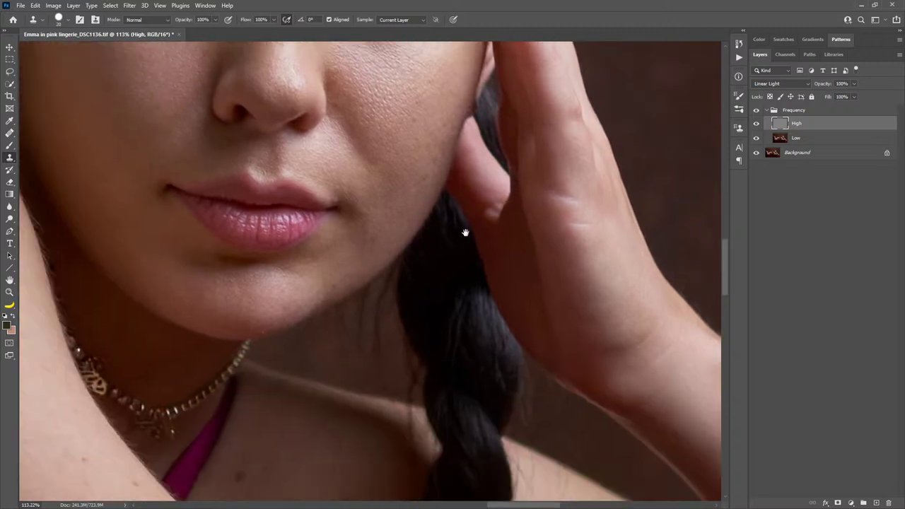
drag(336, 384, 329, 395)
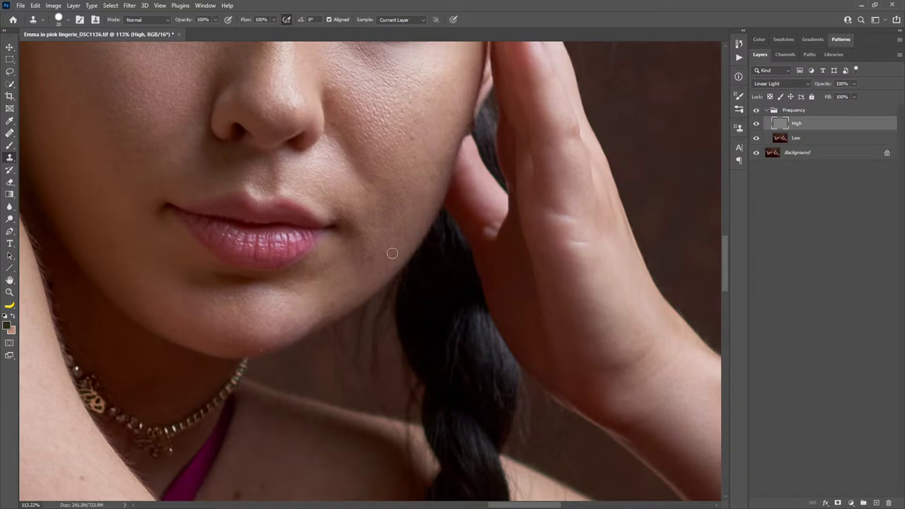
Clone out small texture flaws on the shaded torso skin between the lace and the arm.
drag(285, 424, 417, 238)
drag(302, 412, 403, 265)
mouse_move(355, 338)
mouse_down()
mouse_move(452, 328)
mouse_move(457, 250)
mouse_move(424, 250)
mouse_move(445, 336)
mouse_up()
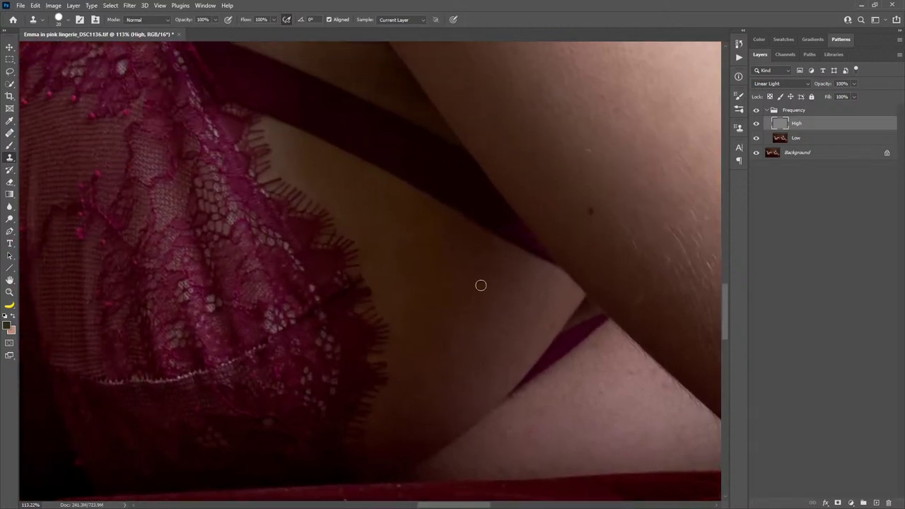
mouse_move(270, 316)
mouse_down()
mouse_move(285, 318)
mouse_move(354, 212)
mouse_up()
drag(440, 335, 258, 291)
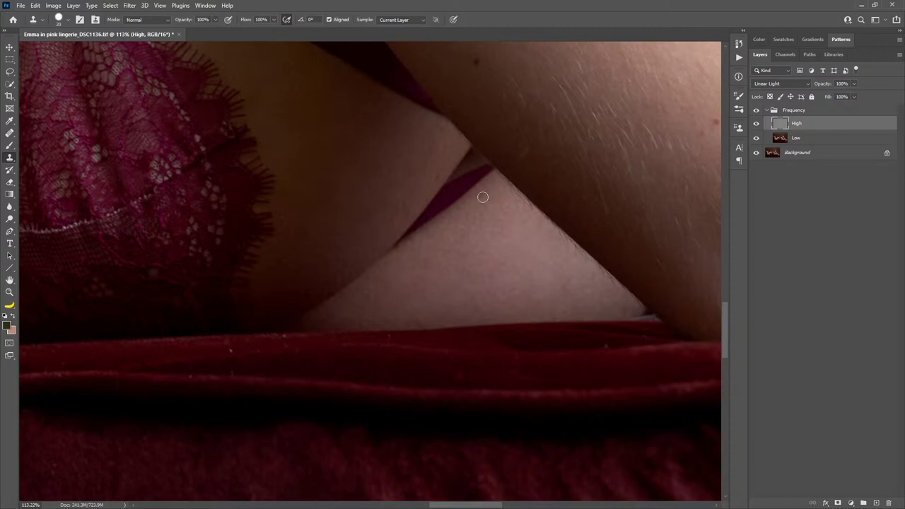
drag(262, 249, 404, 312)
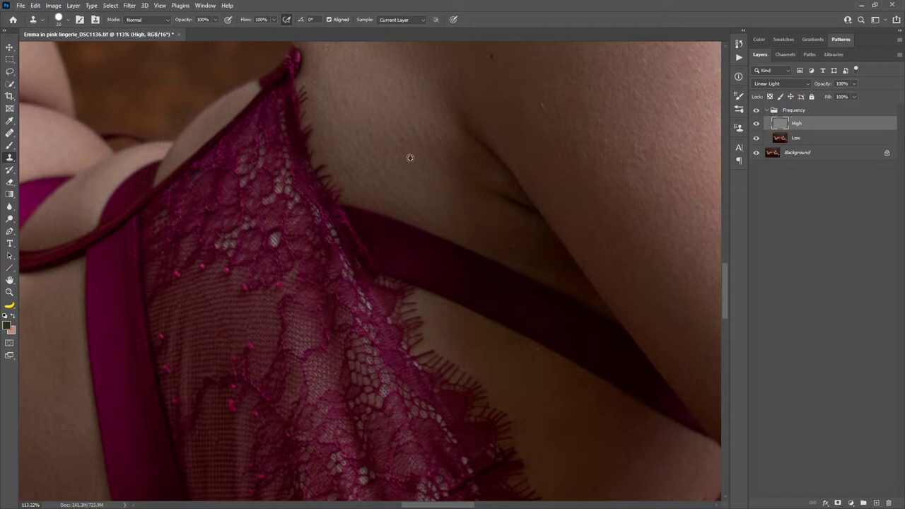
Clean up the skin texture around the armpit, shoulder and midriff with the Clone Stamp.
drag(476, 172, 533, 300)
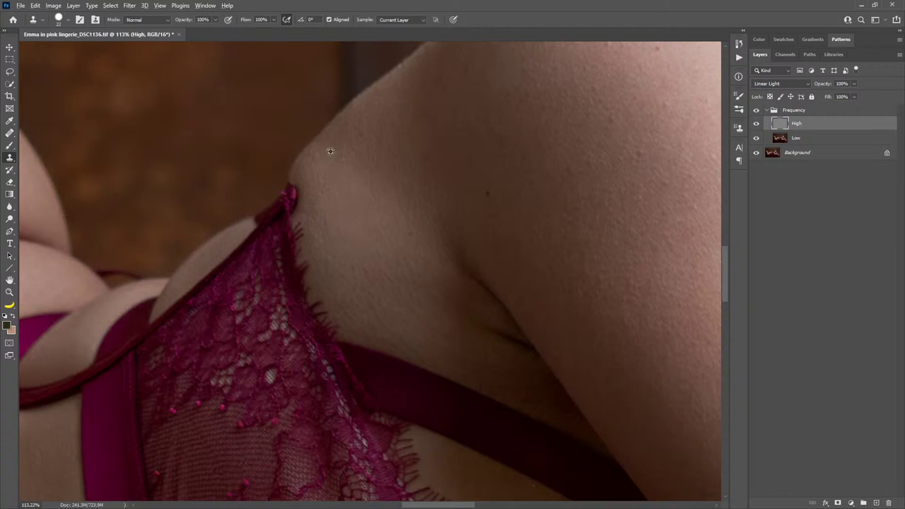
drag(272, 352, 394, 206)
drag(351, 246, 414, 293)
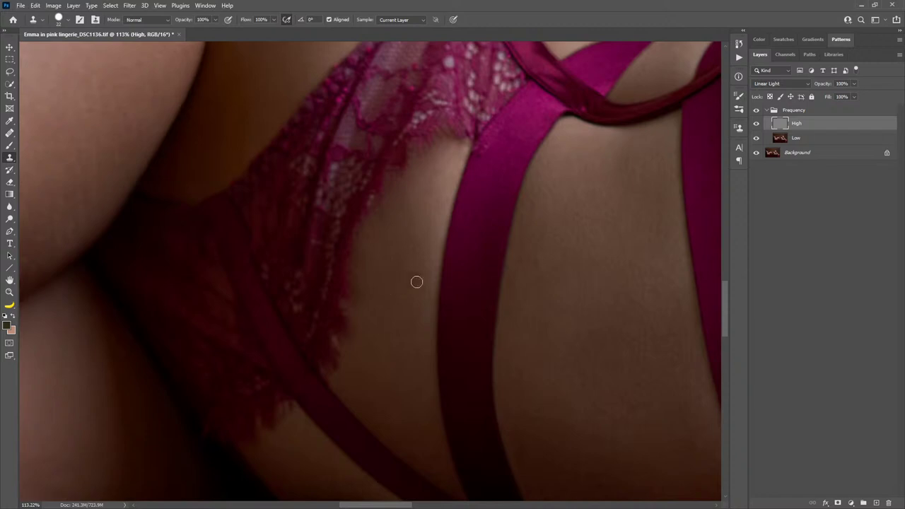
drag(308, 199, 445, 427)
drag(395, 295, 416, 299)
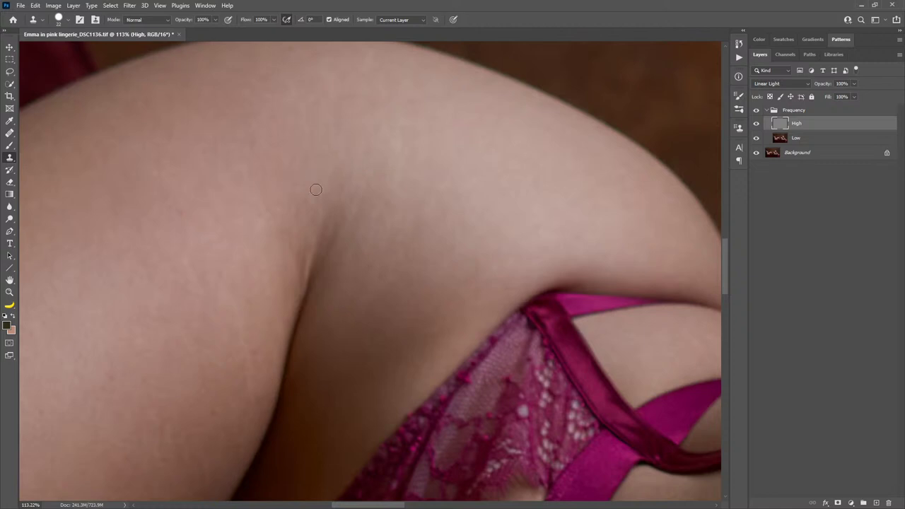
Clone away the small marks on the upper thigh beside the hip crease using nearby skin texture.
drag(284, 305, 396, 225)
alt+click(398, 160)
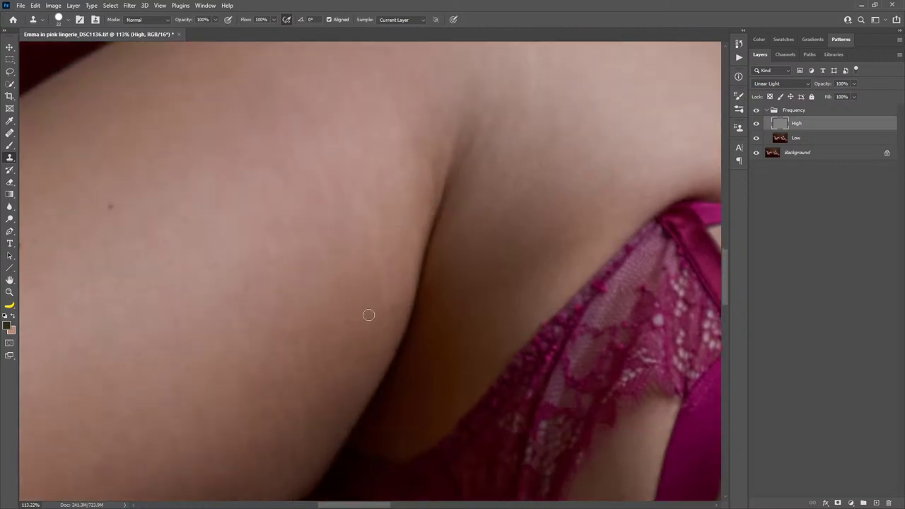
alt+click(335, 255)
drag(364, 186, 358, 176)
drag(337, 367, 434, 183)
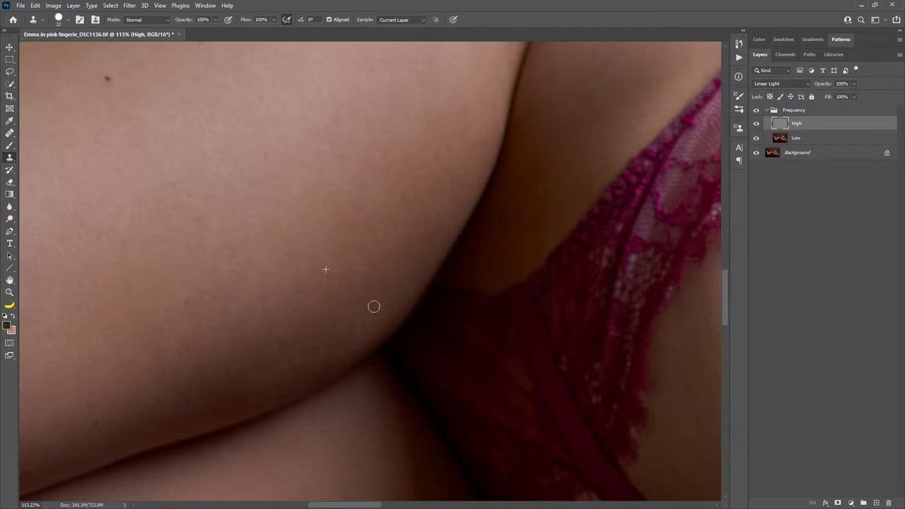
Enlarge the clone brush to 25 and clean the skin texture along the shaded underside of the thigh.
alt+click(387, 259)
key(])
drag(399, 257, 420, 242)
alt+click(371, 271)
mouse_move(380, 314)
mouse_down()
mouse_move(371, 303)
mouse_move(389, 302)
mouse_up()
mouse_move(254, 401)
mouse_down()
mouse_move(276, 358)
mouse_move(276, 373)
mouse_move(304, 366)
mouse_move(326, 343)
mouse_move(329, 354)
mouse_up()
Clean the skin texture on the lower leg resting on the velvet sofa.
drag(236, 276, 469, 217)
drag(297, 312, 487, 192)
drag(524, 297, 156, 234)
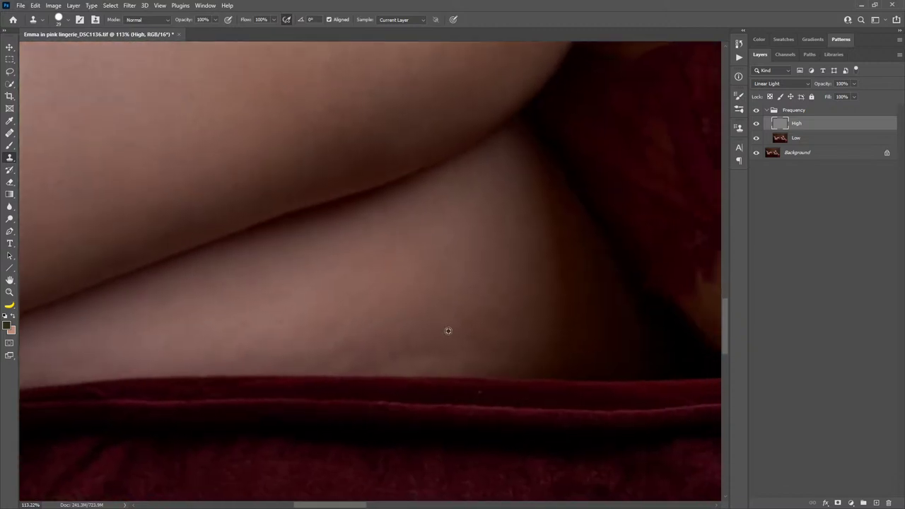
mouse_move(165, 185)
mouse_down()
mouse_move(394, 303)
mouse_move(463, 261)
mouse_up()
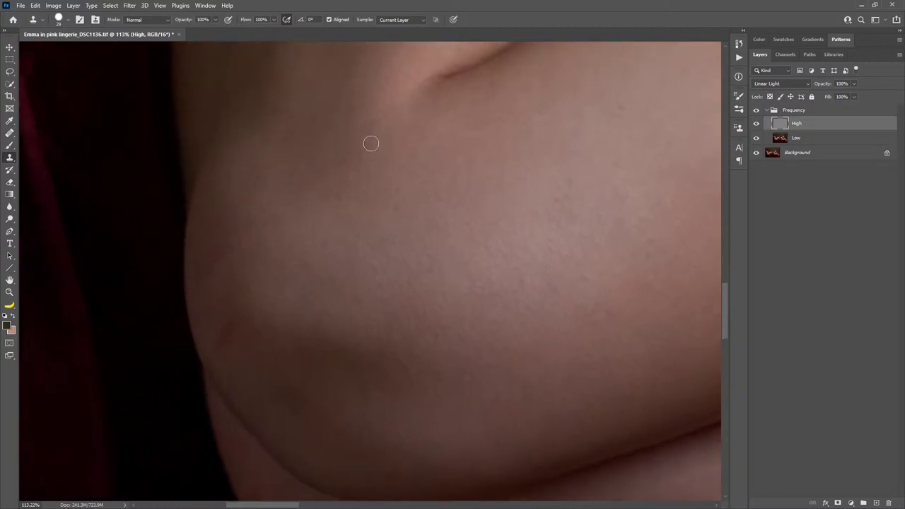
Clone out the texture flaws on the knee and on the lower leg near the feet.
drag(447, 138, 414, 219)
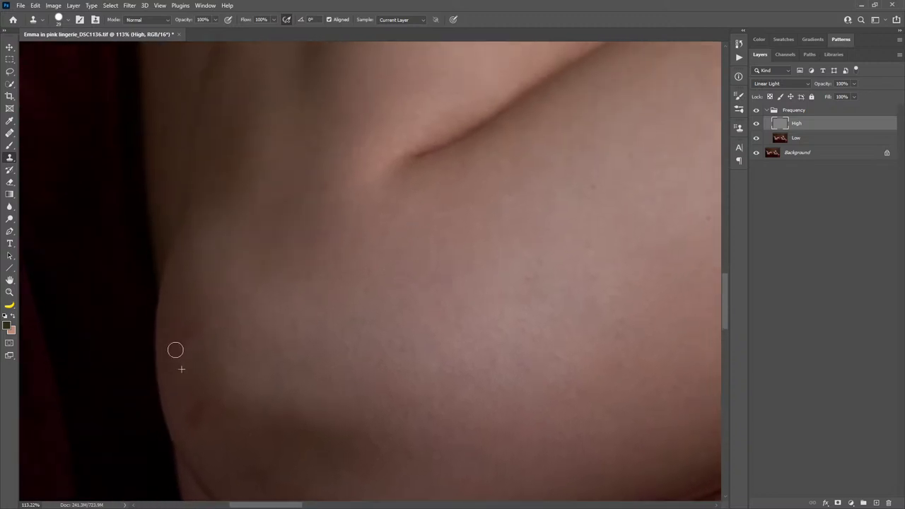
drag(247, 432, 394, 334)
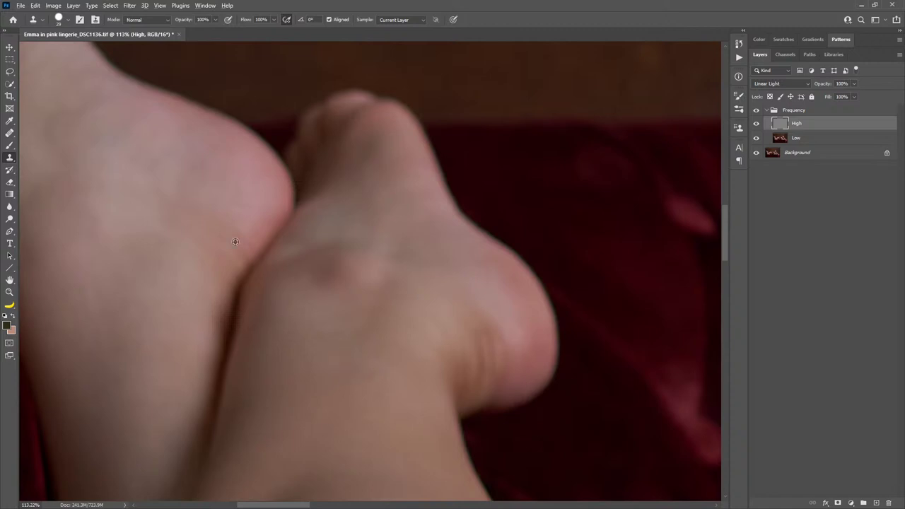
alt+click(123, 290)
drag(91, 283, 97, 304)
Clone away the small spots across the broad lit side of the thigh.
mouse_move(250, 346)
mouse_down()
mouse_move(420, 356)
mouse_move(378, 299)
mouse_move(375, 321)
mouse_move(69, 201)
mouse_up()
drag(360, 289, 428, 273)
alt+click(169, 220)
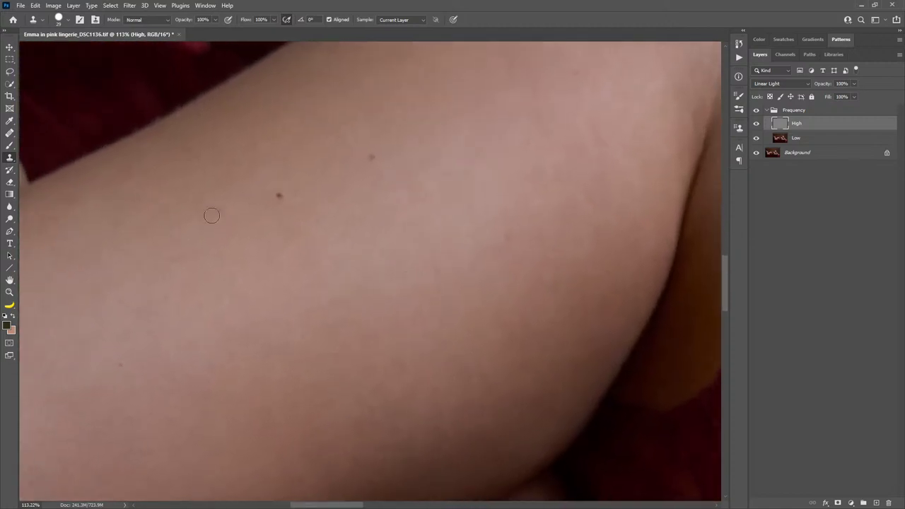
alt+click(367, 301)
drag(413, 372, 403, 376)
drag(332, 370, 281, 359)
Smooth the rough texture around the hip crease with clean skin sampled nearby.
mouse_move(607, 266)
mouse_down()
mouse_move(402, 326)
mouse_move(382, 283)
mouse_up()
drag(551, 160, 415, 350)
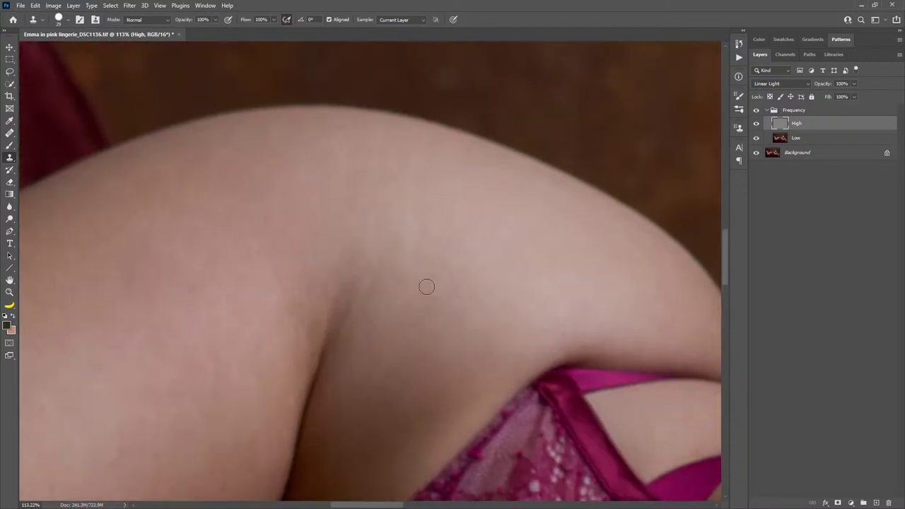
alt+click(389, 289)
drag(379, 258, 384, 288)
alt+click(391, 338)
click(397, 276)
Compare the face and shoulder before and after the retouching by toggling the layers above the Background.
drag(438, 344, 303, 220)
key(z)
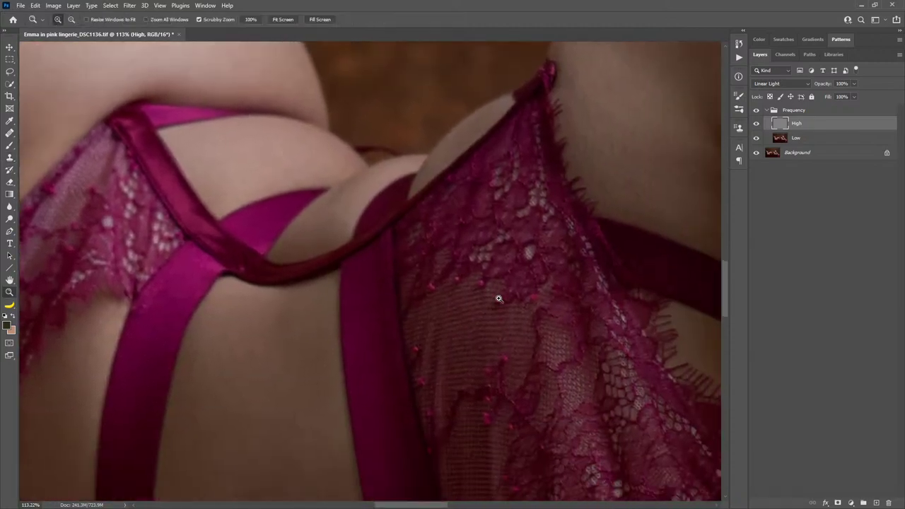
drag(499, 299, 402, 281)
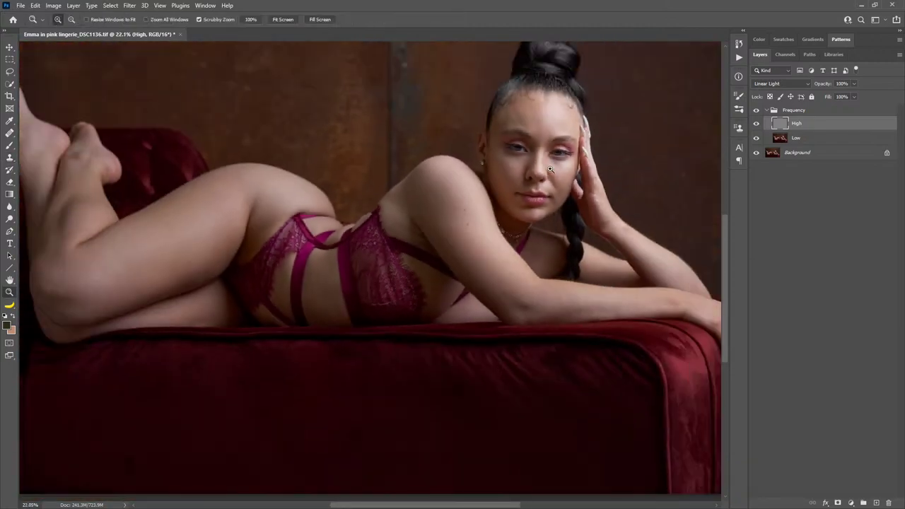
drag(552, 168, 523, 279)
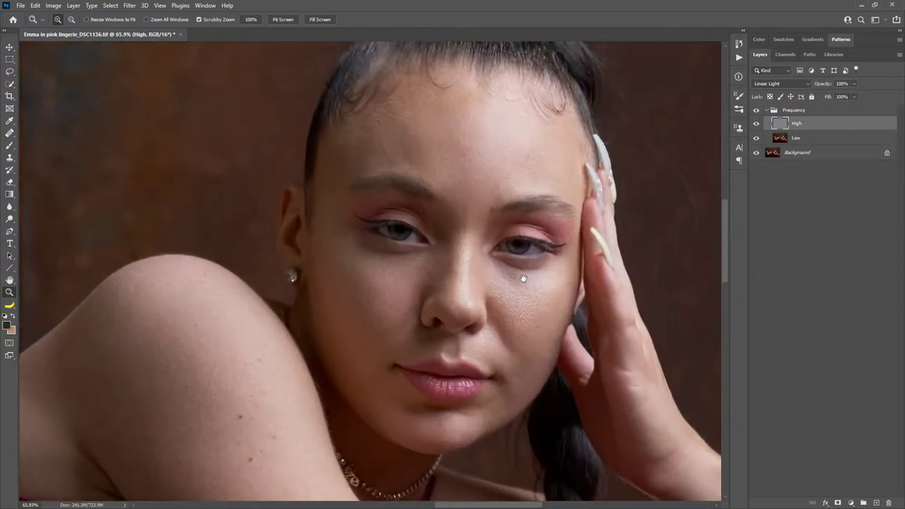
alt+click(756, 154)
alt+click(756, 155)
alt+click(756, 155)
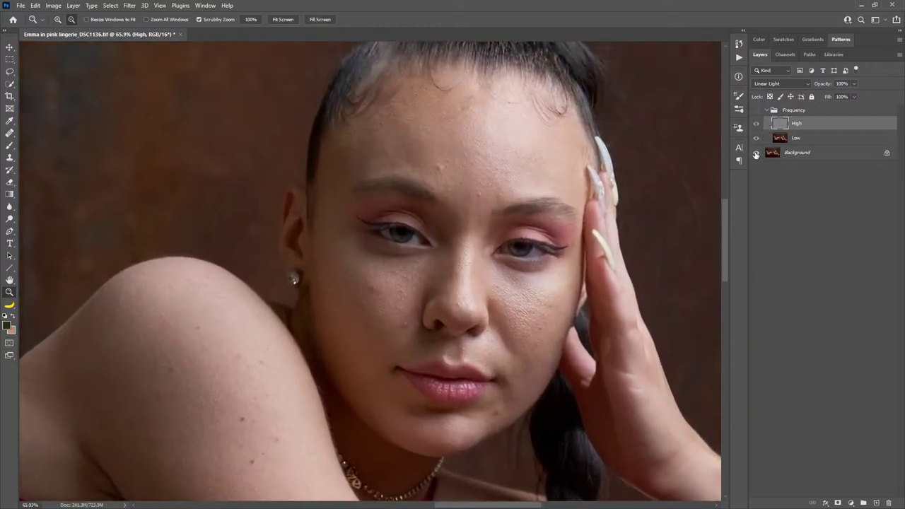
alt+click(756, 154)
Run the Dodge & Burn Layers action above the Frequency group, collapse Frequency and expand the Dodge & Burn Skin group.
click(809, 113)
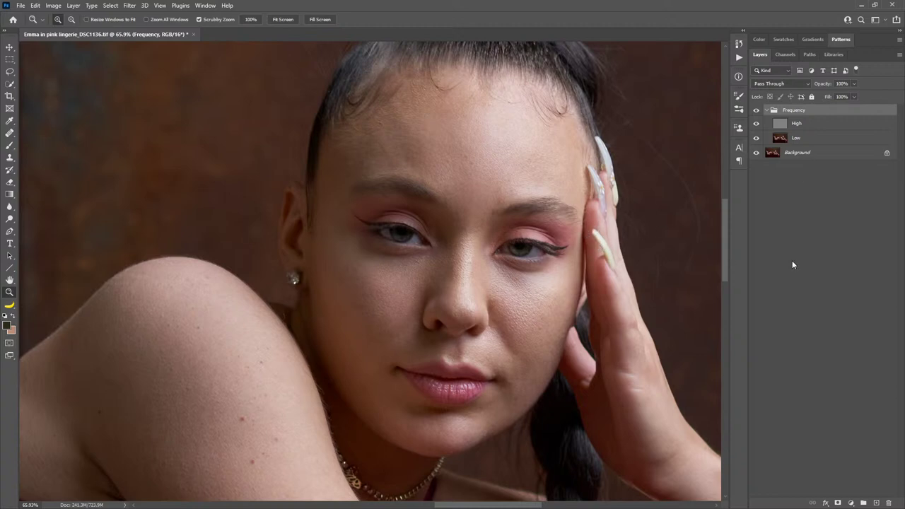
click(740, 58)
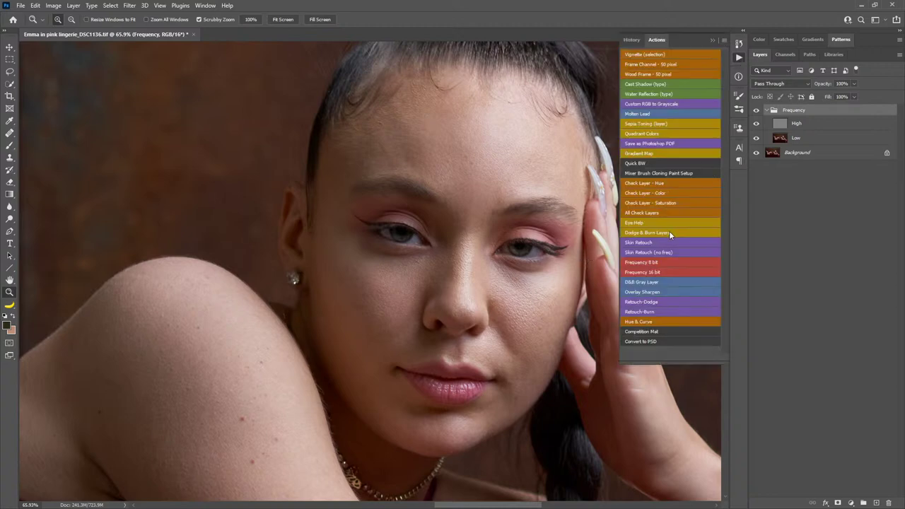
click(670, 234)
drag(811, 122, 771, 110)
click(767, 122)
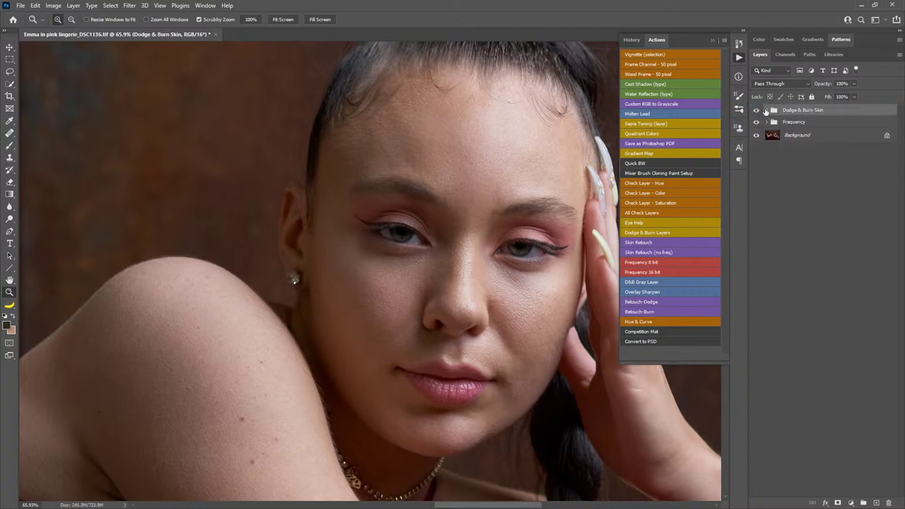
click(767, 110)
Delete the Regional D&B layer from the Dodge & Burn Skin group.
click(811, 124)
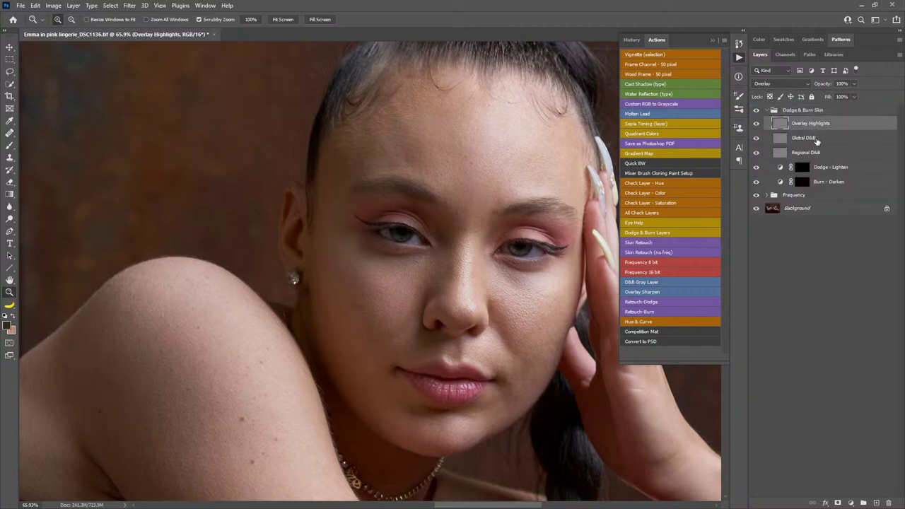
click(817, 153)
key(Delete)
Examine the curves of the Dodge - Lighten and Burn - Darken adjustment layers.
double_click(781, 152)
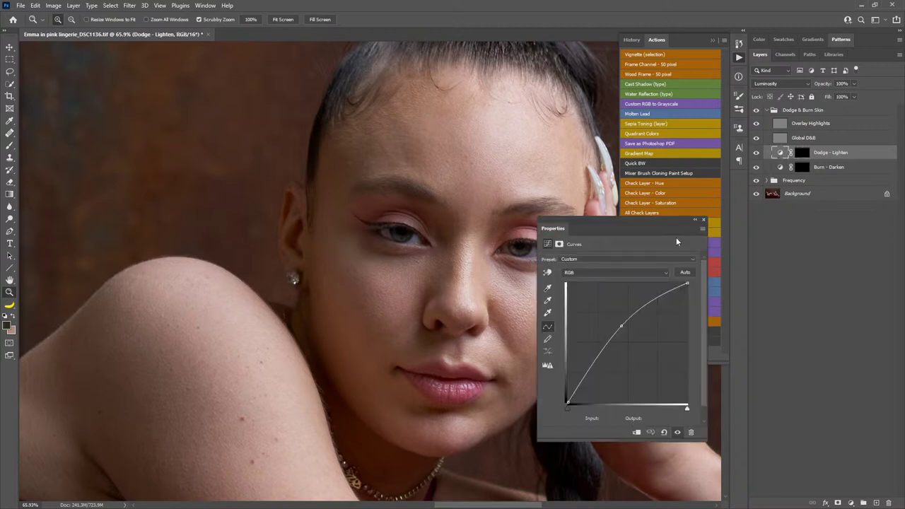
click(780, 168)
click(635, 361)
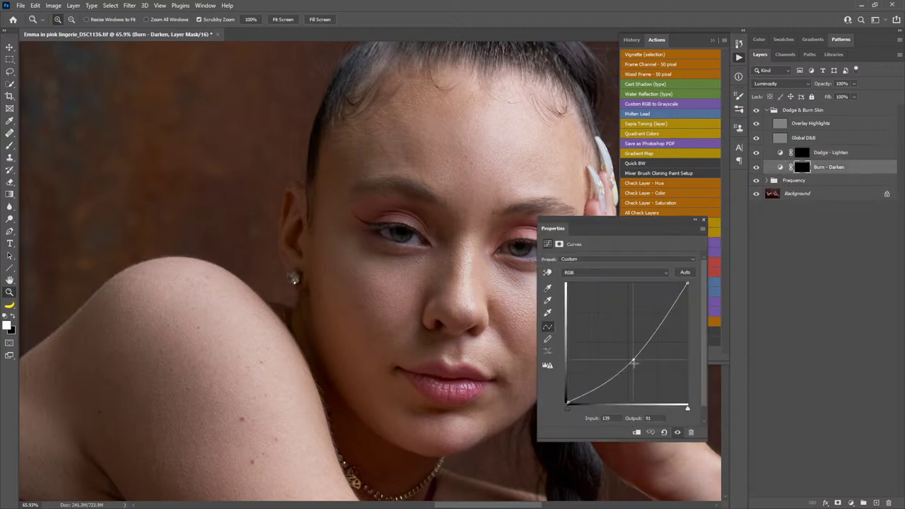
click(703, 222)
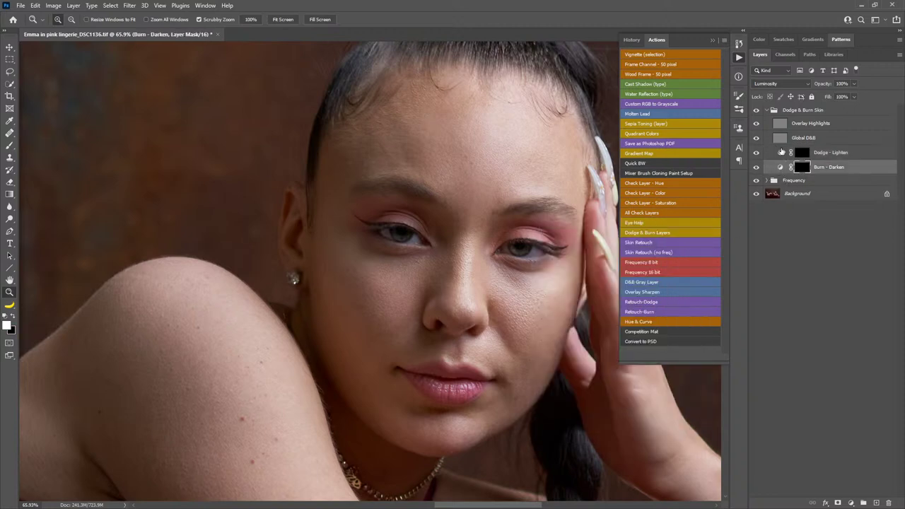
Move Global D&B above the Dodge & Burn Skin group and rename the Overlay Highlights layer to eyes.
drag(804, 139, 818, 112)
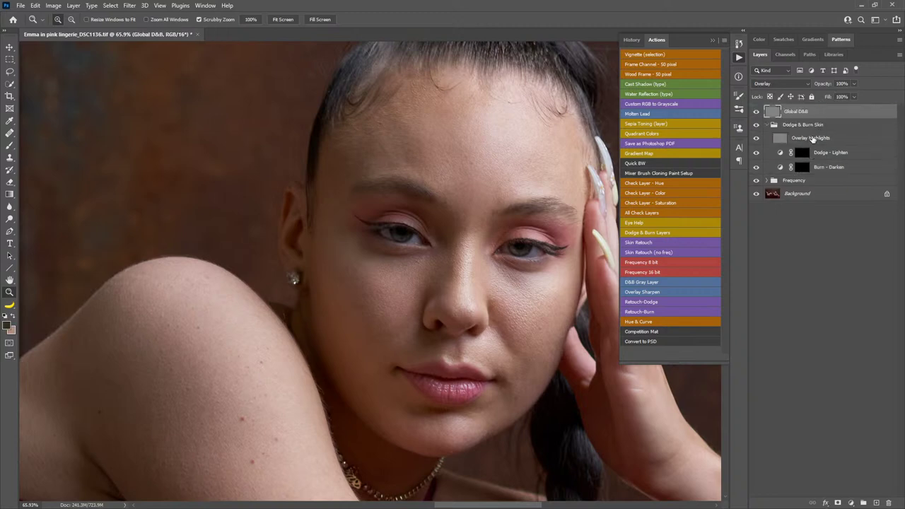
double_click(812, 138)
text(eyes)
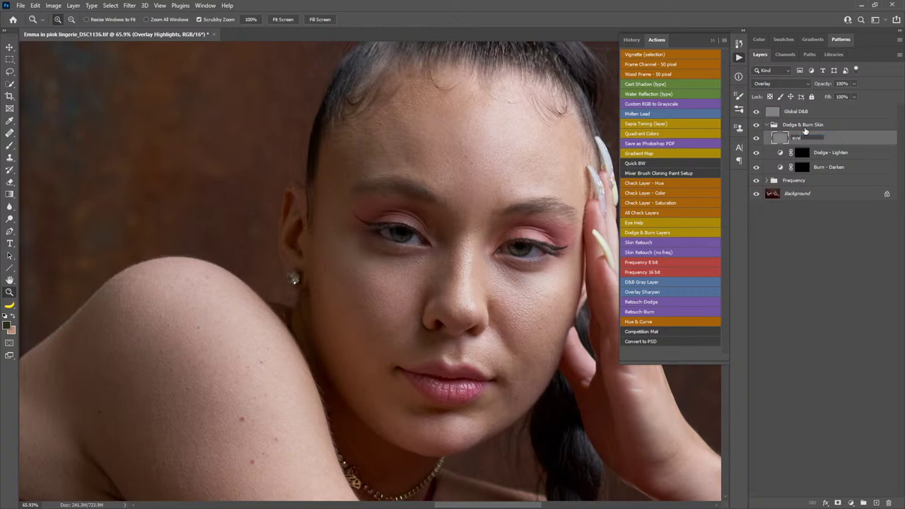
key(Return)
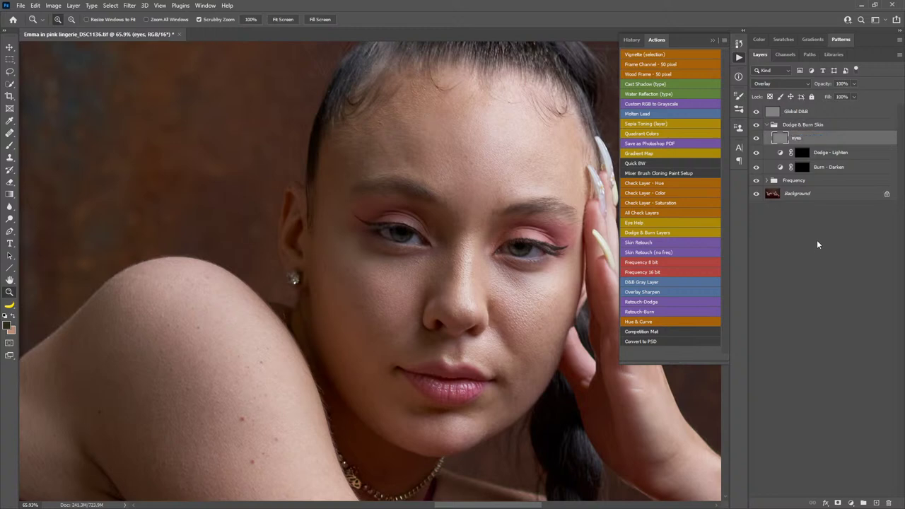
Run the Eye Help action above the Global D&B layer.
click(800, 113)
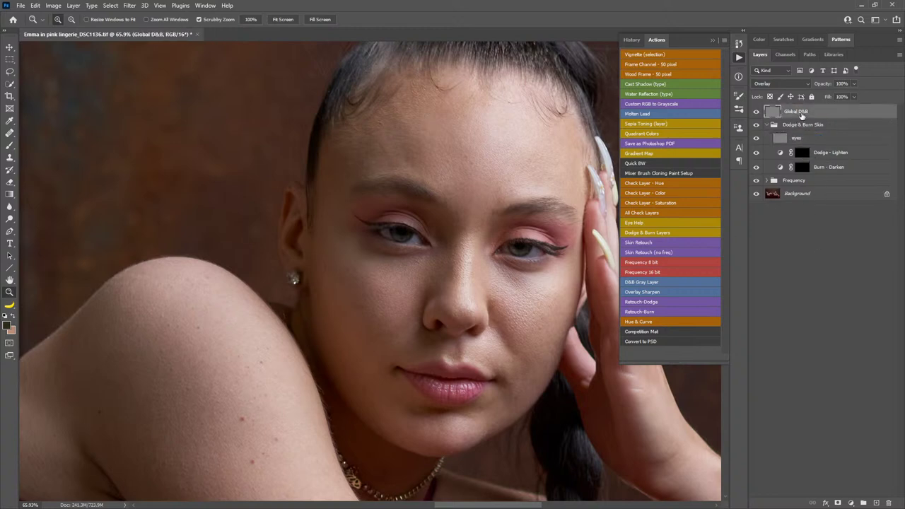
click(643, 223)
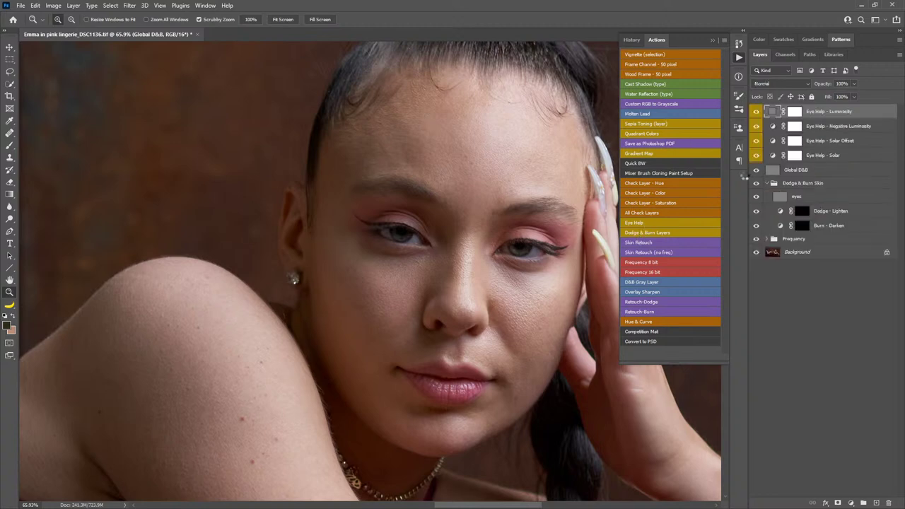
click(768, 111)
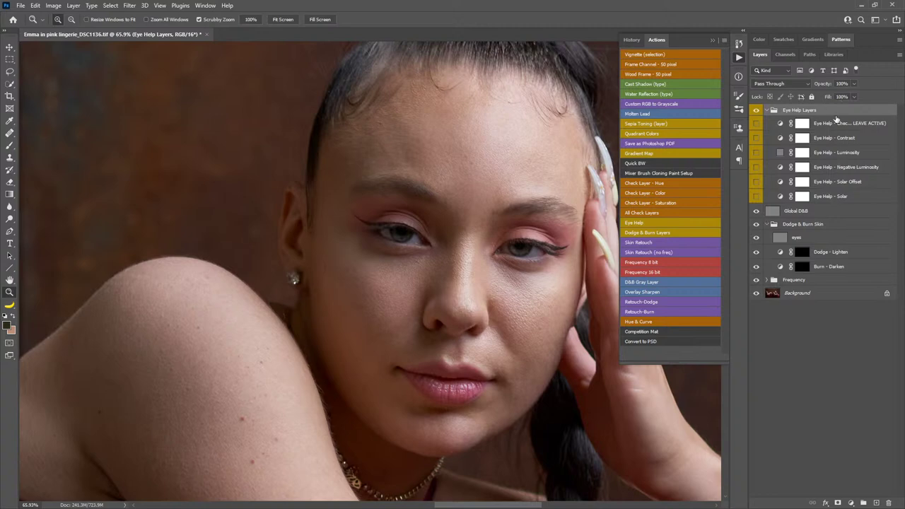
Delete the check, Negative Luminosity, Solar Offset and Solar layers from Eye Help Layers, and show the Eye Help - Luminosity layer.
click(834, 126)
key(Delete)
key(Delete)
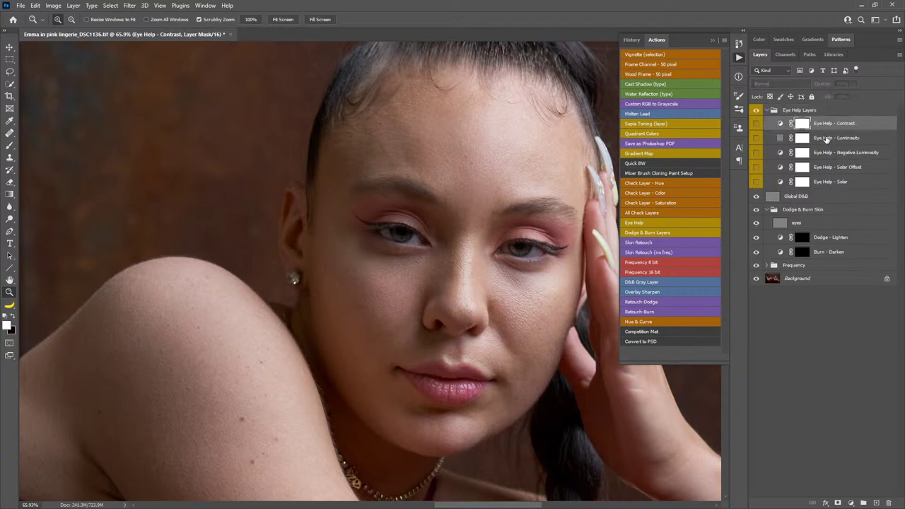
click(830, 153)
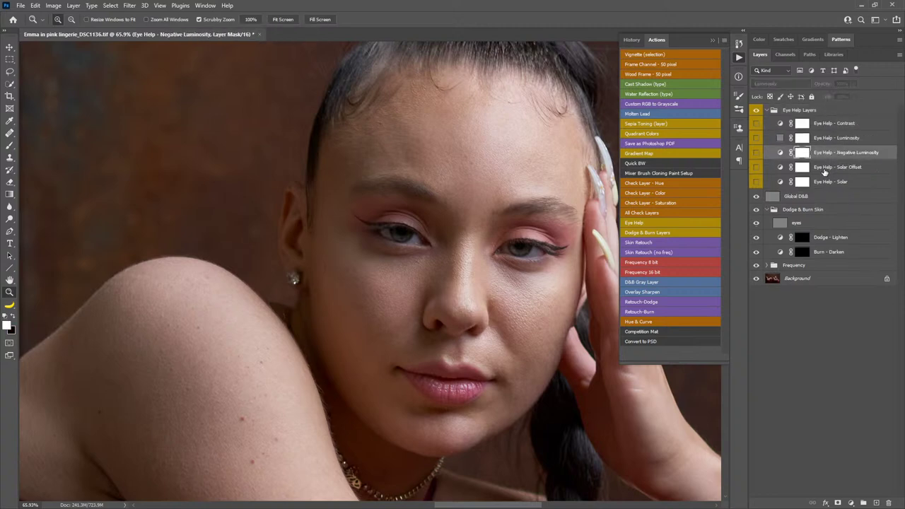
key(Delete)
key(Delete)
key(Delete)
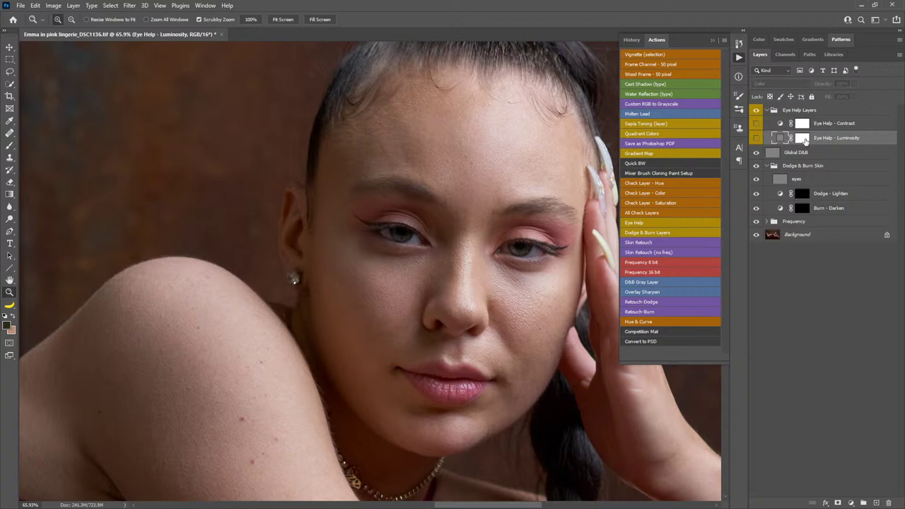
click(756, 138)
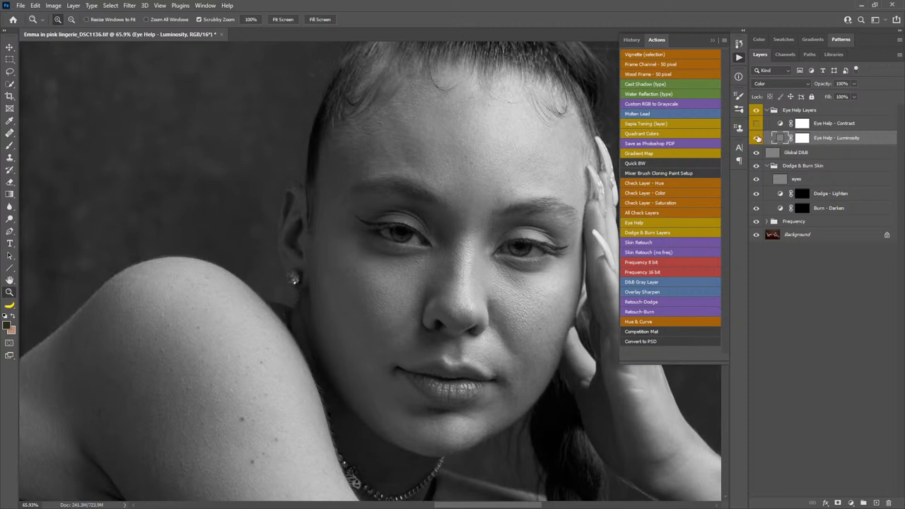
Show the Eye Help - Contrast layer and steepen its curve to isolate the bright skin, moving the lower point to input 166, output 46.
click(755, 124)
click(756, 138)
double_click(780, 123)
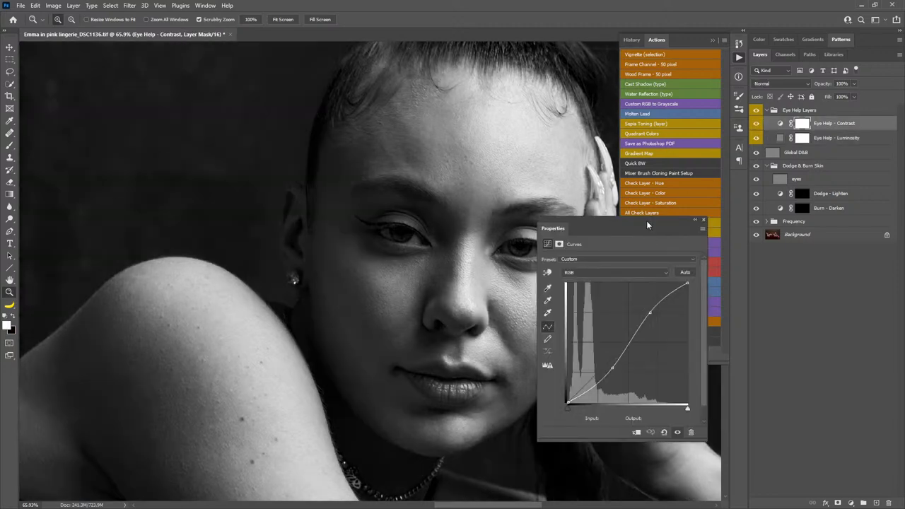
drag(646, 225, 251, 101)
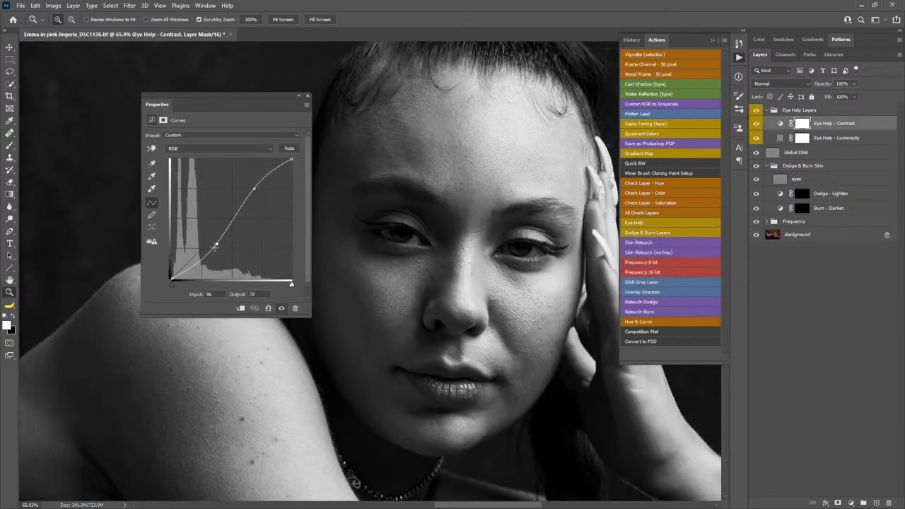
drag(215, 246, 230, 247)
drag(254, 189, 276, 191)
drag(230, 248, 244, 256)
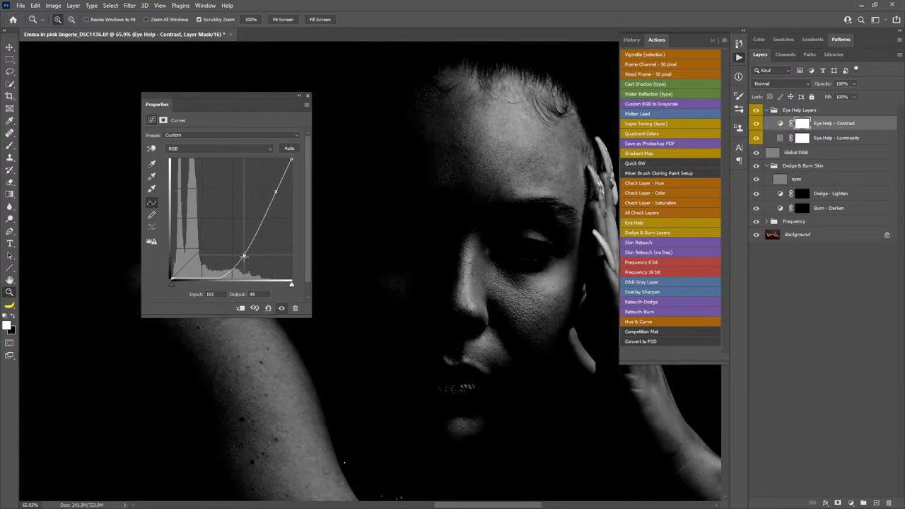
drag(275, 191, 274, 193)
drag(243, 256, 250, 256)
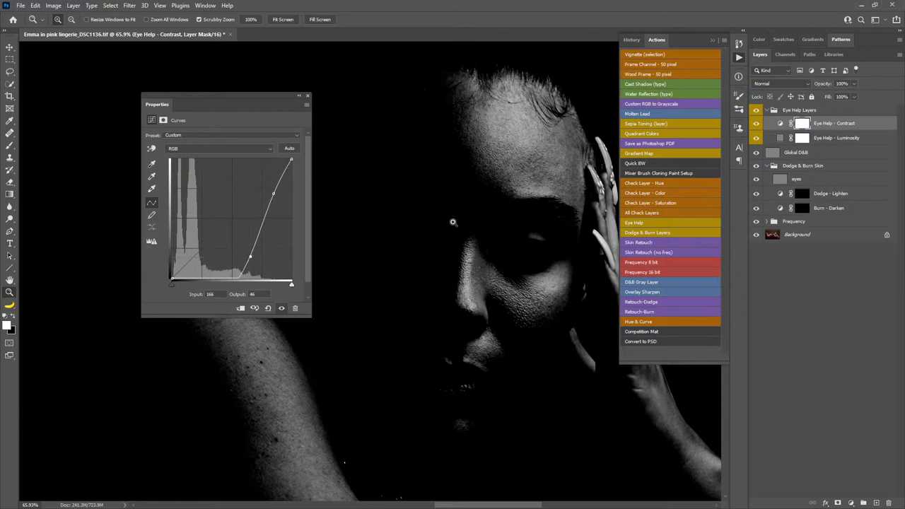
Lighten dark patches in the middle of the forehead on the Dodge - Lighten mask with a small, soft white brush at 1% flow.
drag(539, 141, 569, 142)
drag(564, 217, 514, 272)
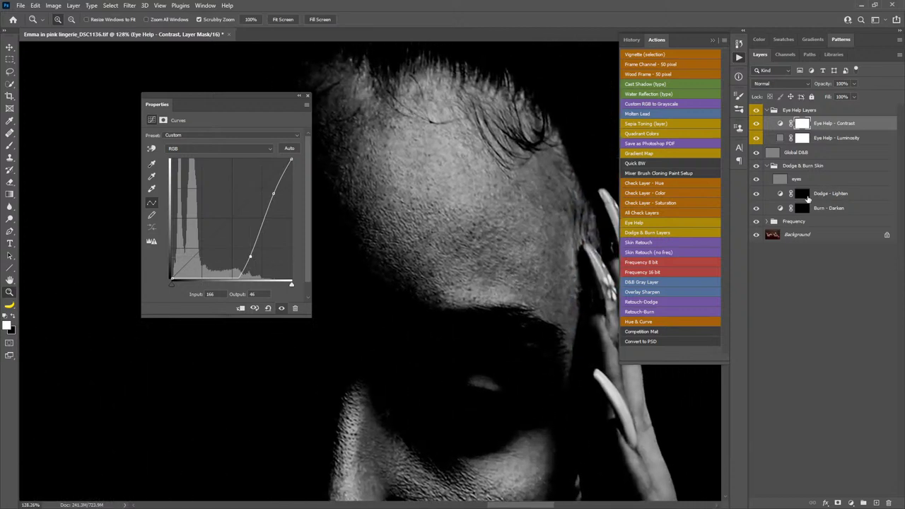
click(804, 195)
key(b)
drag(539, 180, 519, 188)
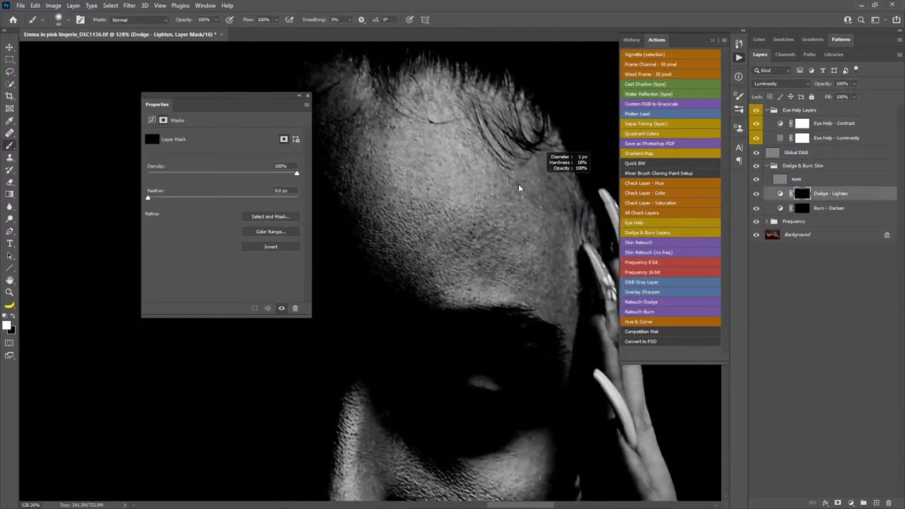
key(shift+0)
key(shift+1)
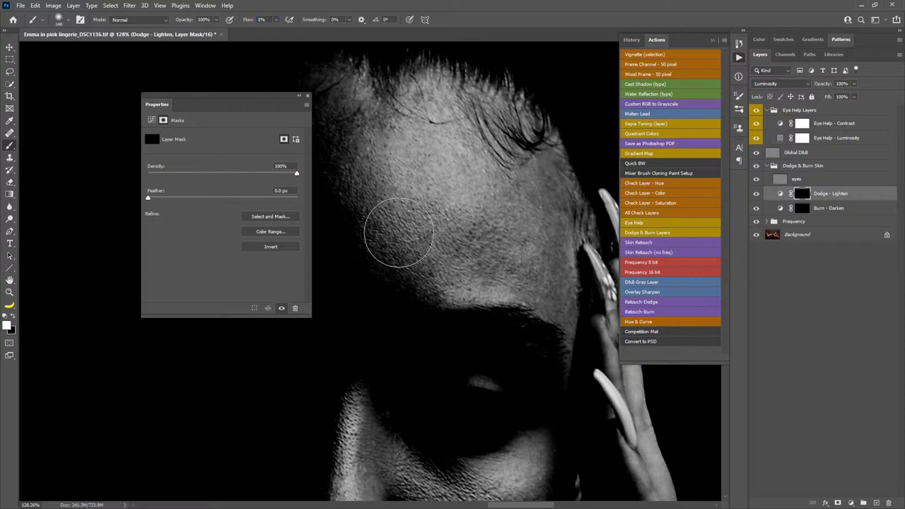
alt+right_click(465, 216)
alt+right_click(487, 223)
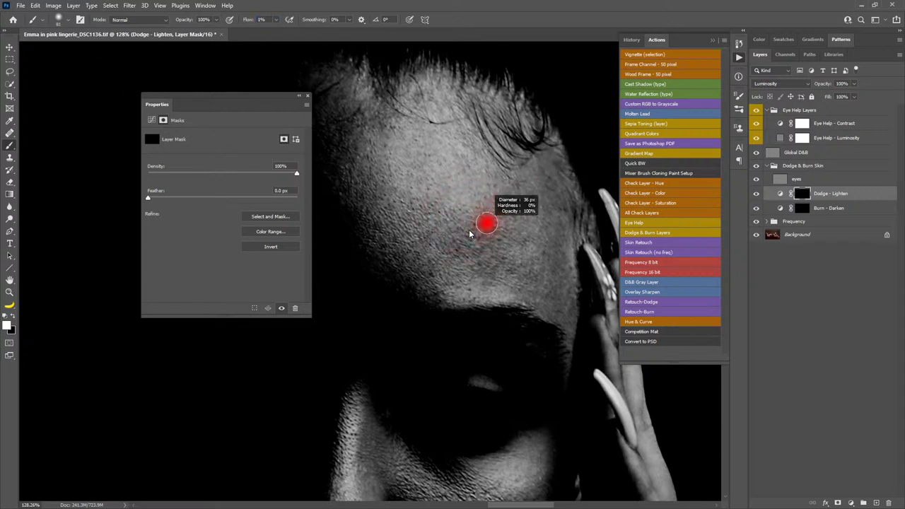
alt+right_click(487, 273)
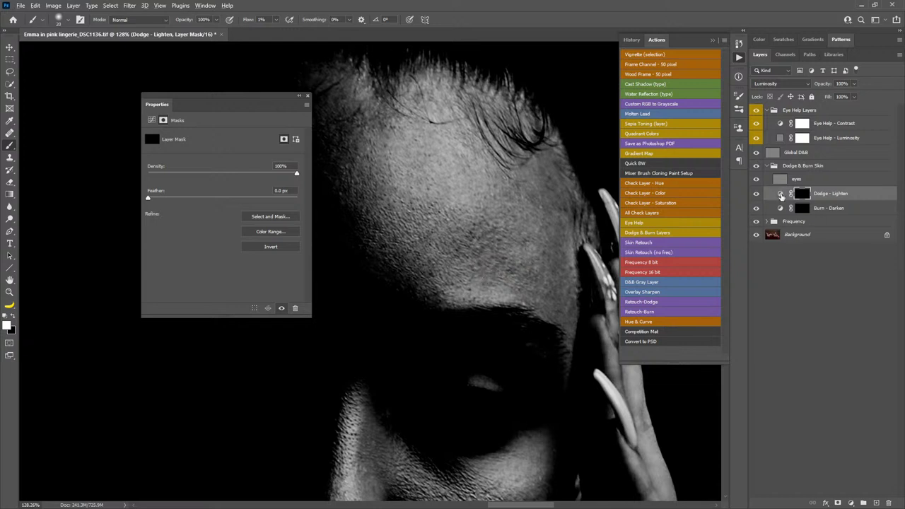
Dodge more dark spots across the forehead, viewing the Dodge - Lighten mask on its own to check the painted areas.
alt+click(794, 199)
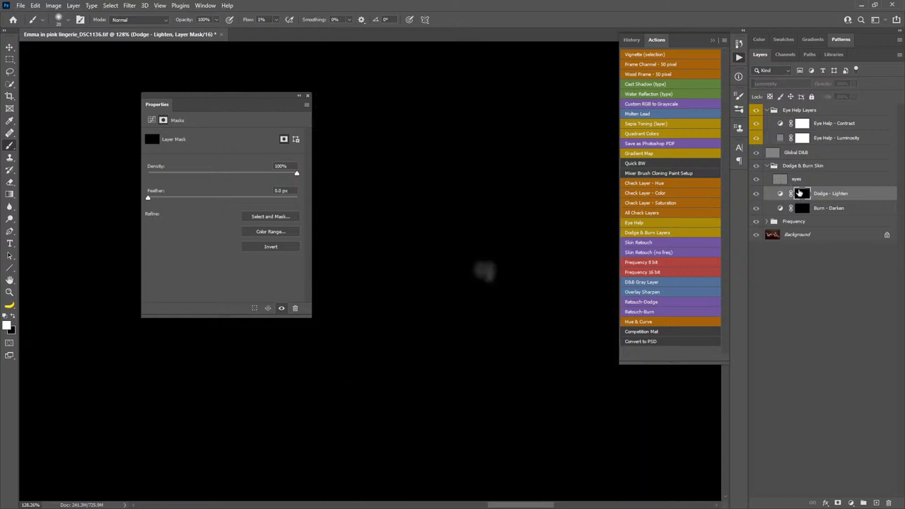
alt+click(800, 193)
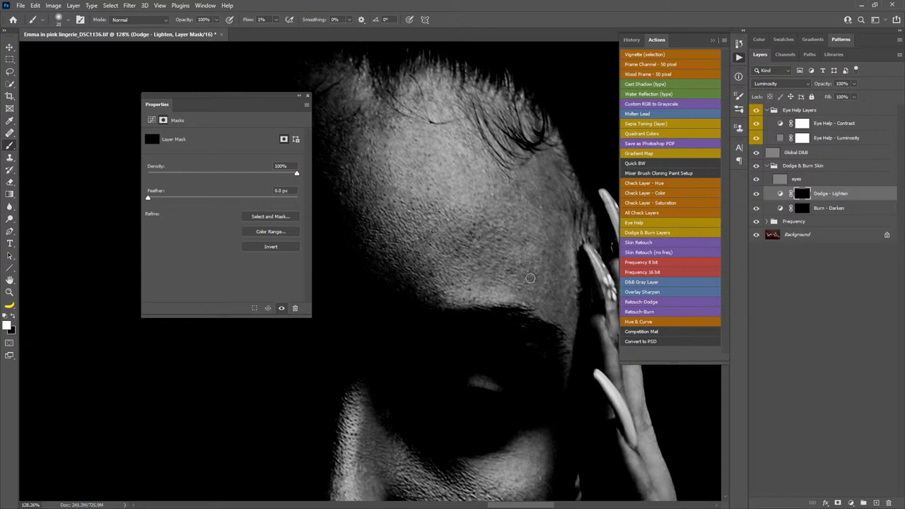
alt+right_click(471, 236)
alt+right_click(531, 188)
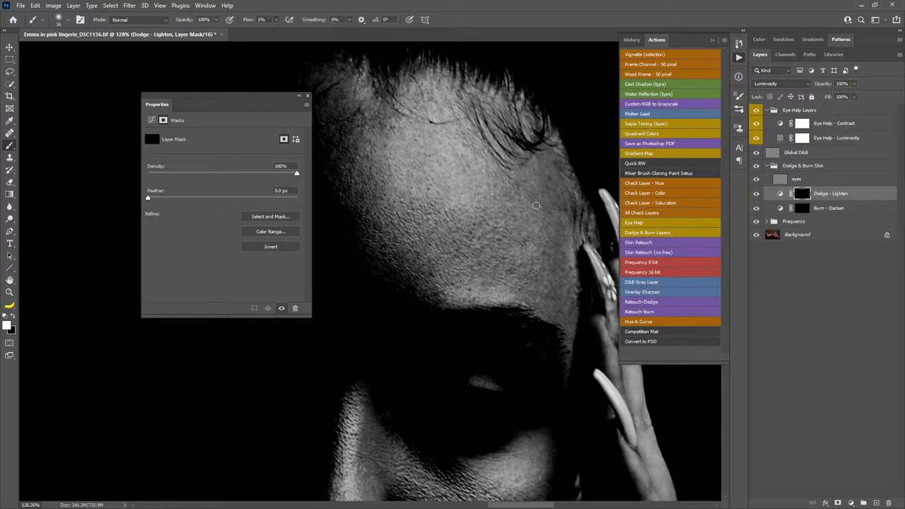
alt+click(802, 194)
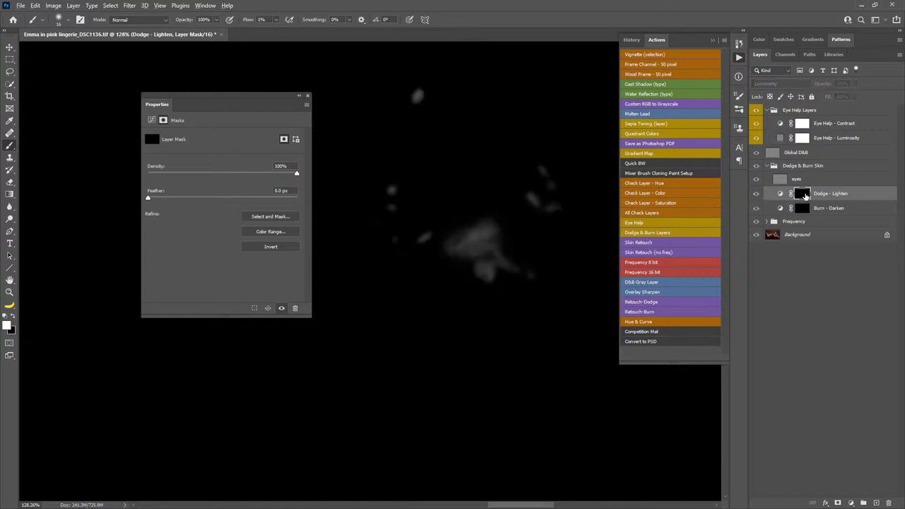
alt+click(805, 197)
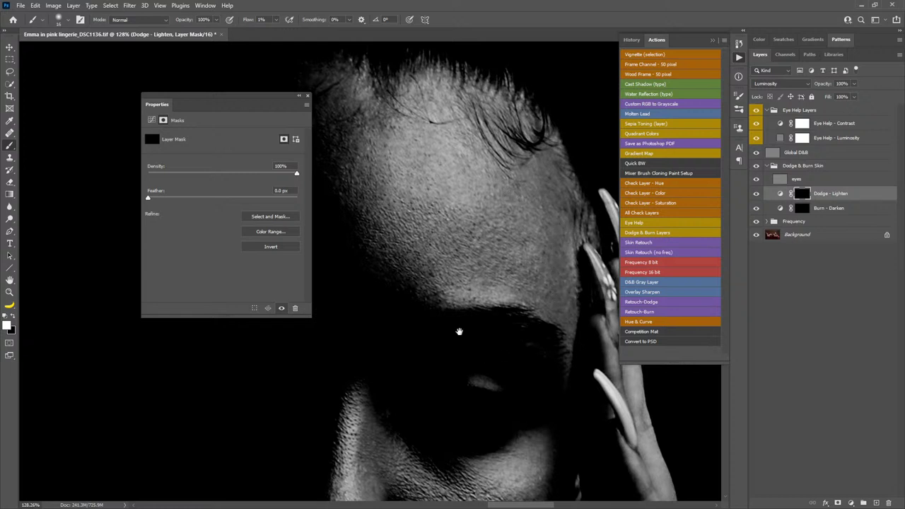
Dodge uneven dark spots on the lit side of the nose, cheek and upper lip on the Dodge - Lighten mask.
drag(457, 303, 481, 195)
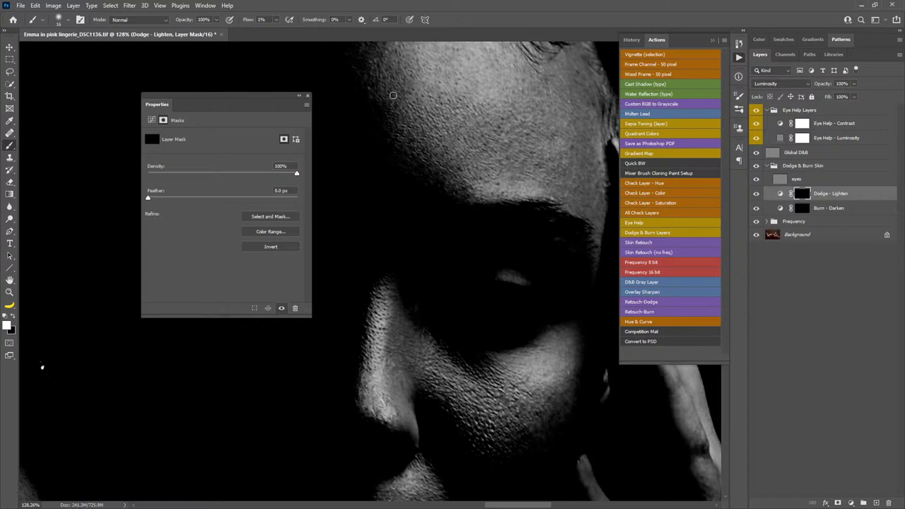
scroll(477, 314, down, 4)
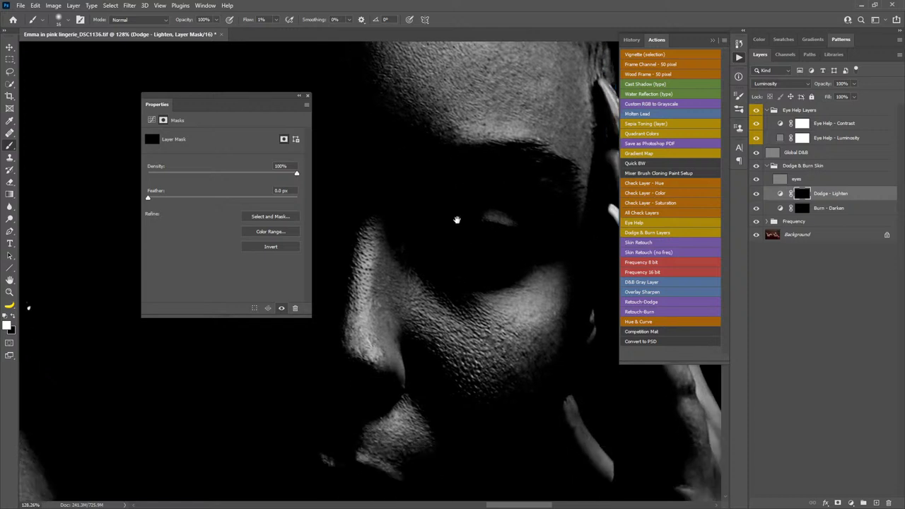
drag(398, 221, 400, 221)
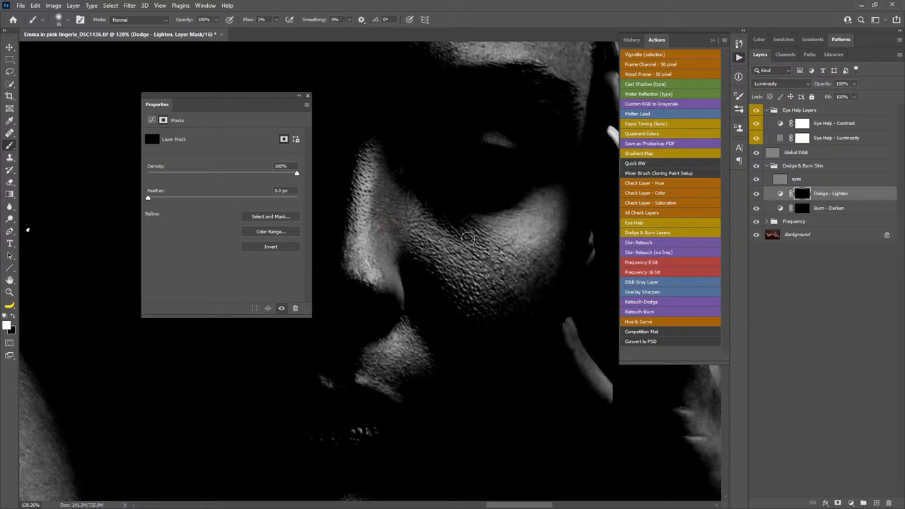
drag(519, 287, 514, 287)
drag(434, 287, 500, 190)
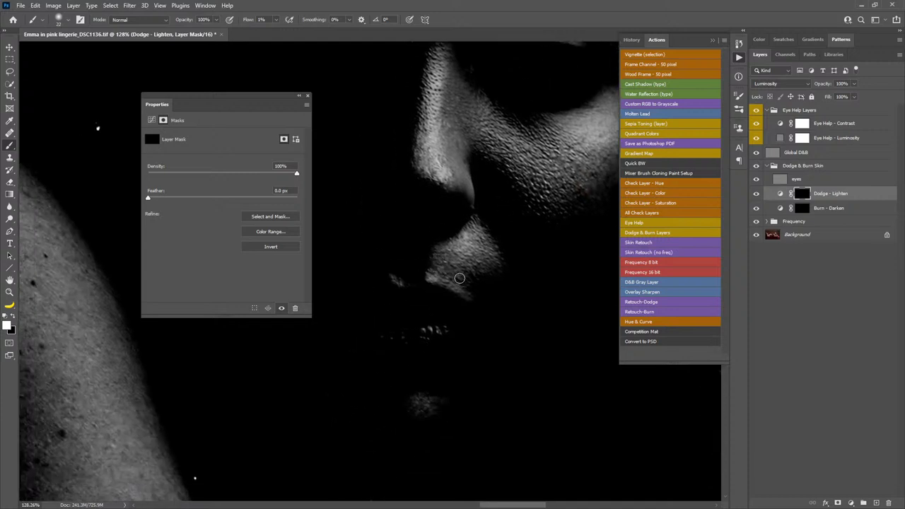
drag(463, 251, 424, 351)
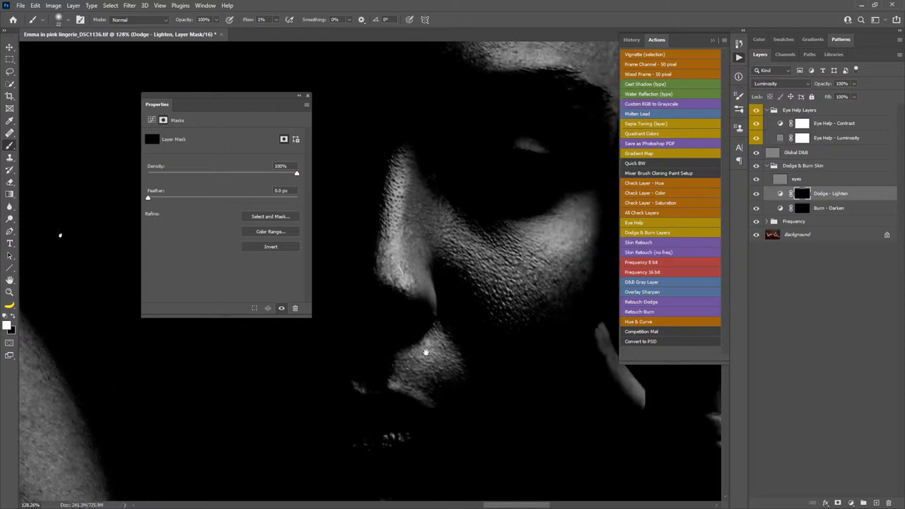
drag(446, 211, 462, 348)
drag(416, 258, 464, 334)
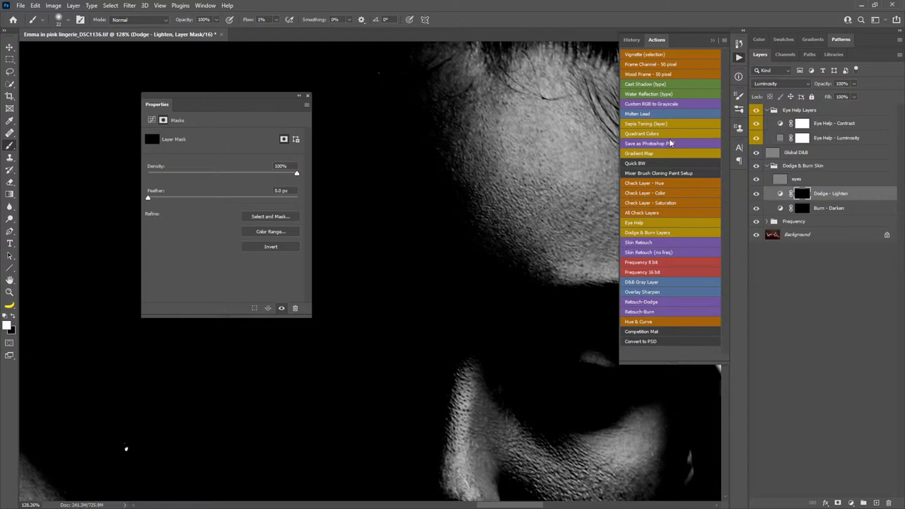
Reshape the Eye Help - Contrast curve to reveal the midtones, moving the upper point to input 184, output 198 and pulling back the lower point.
click(782, 124)
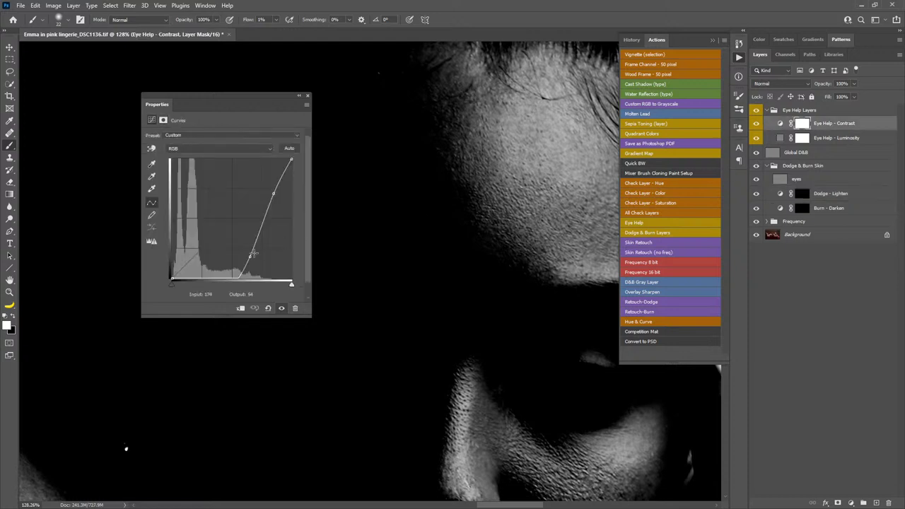
drag(253, 253, 221, 254)
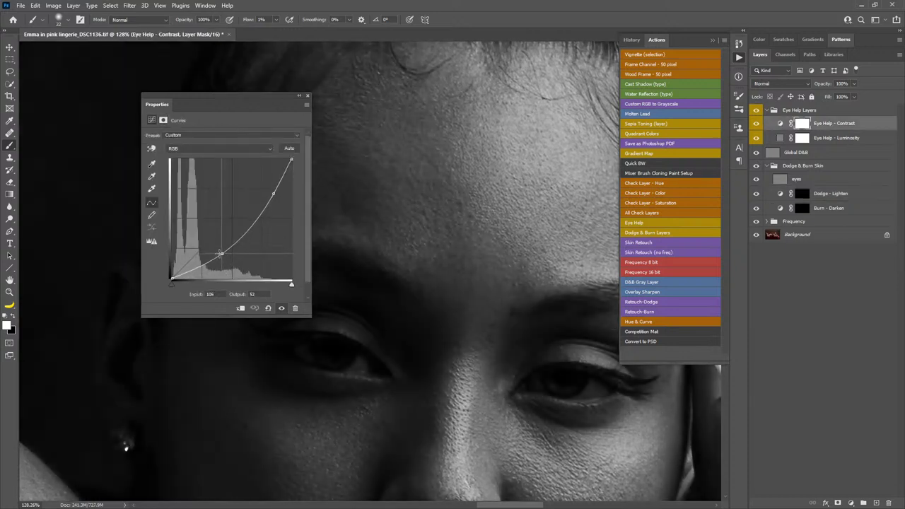
drag(274, 194, 259, 188)
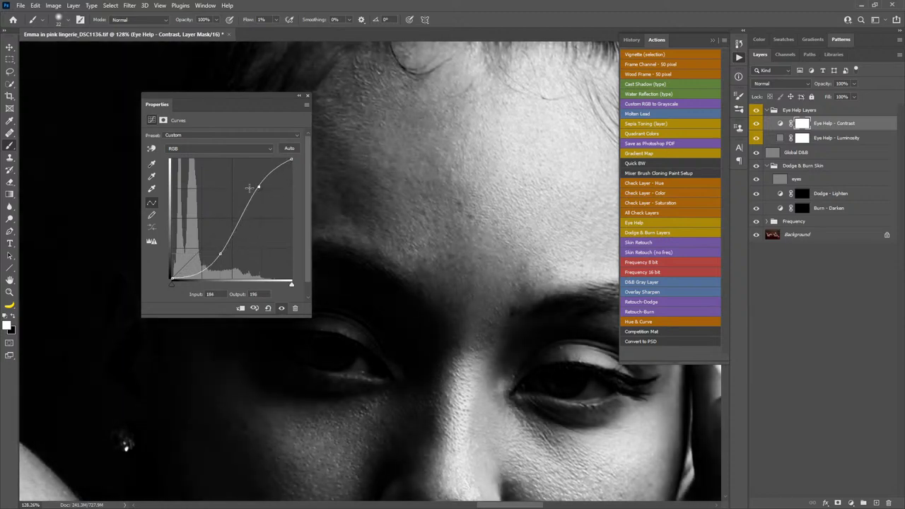
drag(222, 253, 216, 260)
Dodge dark spots between the eyebrows and on the shaded side of the forehead on the Dodge - Lighten mask.
click(803, 194)
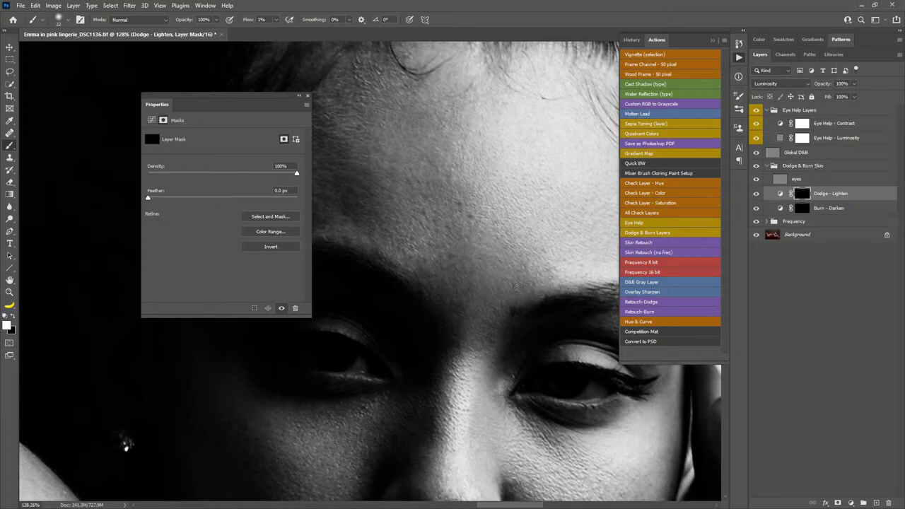
drag(486, 275, 489, 196)
alt+right_click(479, 194)
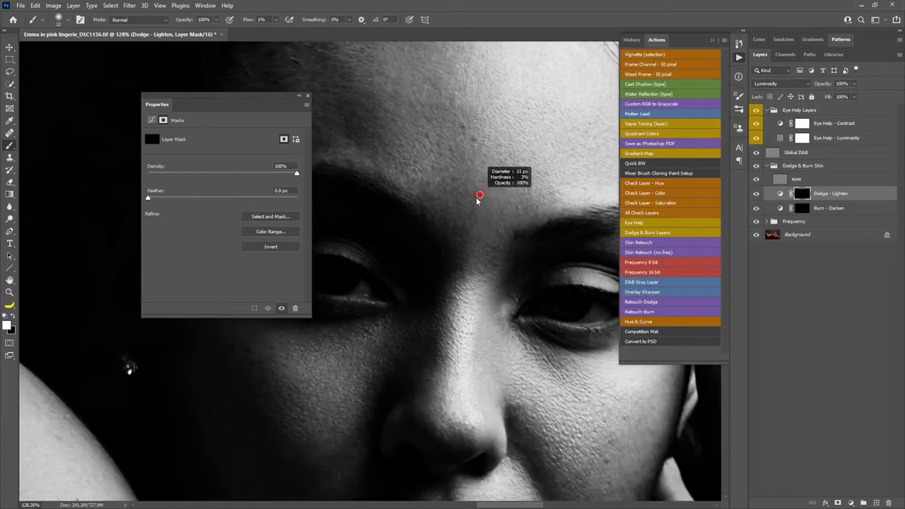
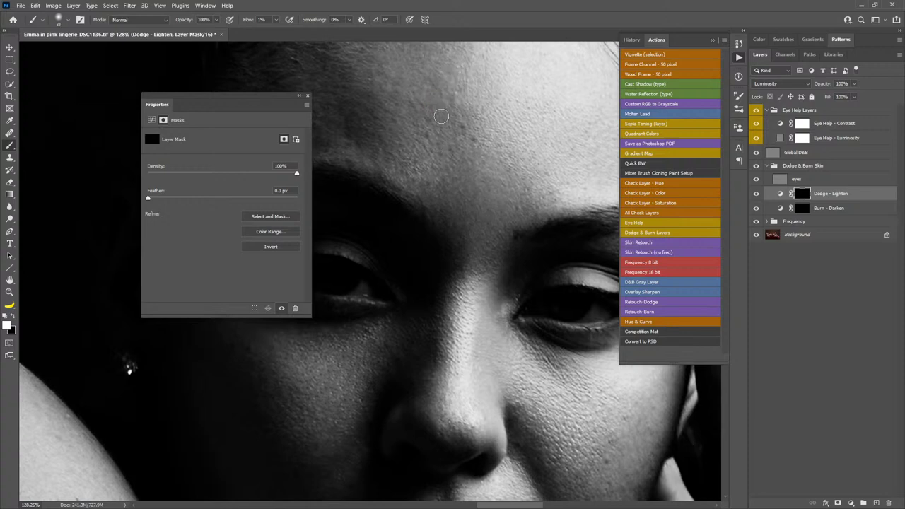
drag(446, 106, 495, 222)
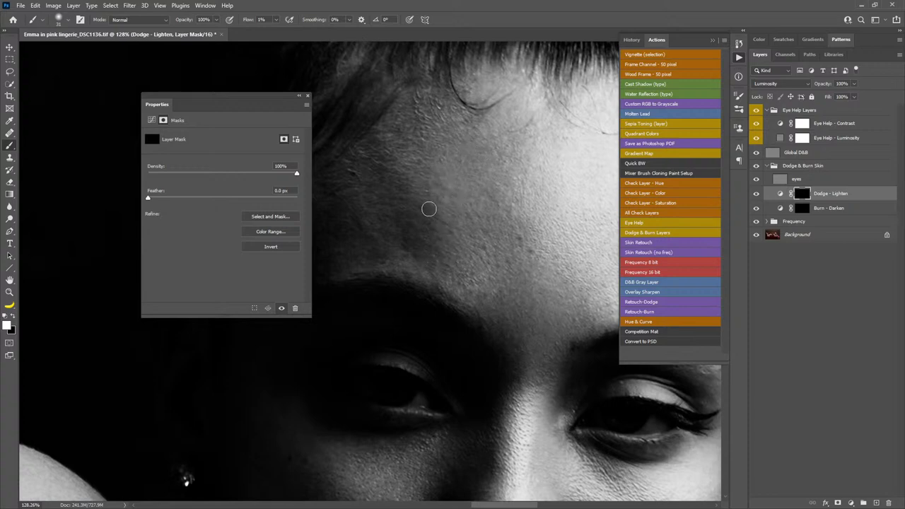
drag(438, 196, 430, 196)
alt+right_click(484, 247)
Dodge dark blotches around the nose bridge, lower cheek, mouth and chin on the Dodge - Lighten mask, resizing the brush to fit each spot.
drag(503, 362, 466, 249)
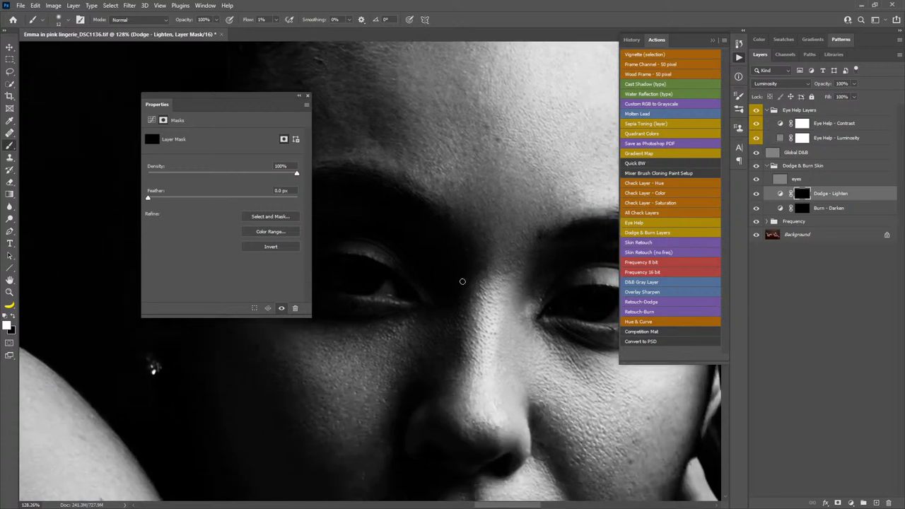
scroll(451, 278, down, 3)
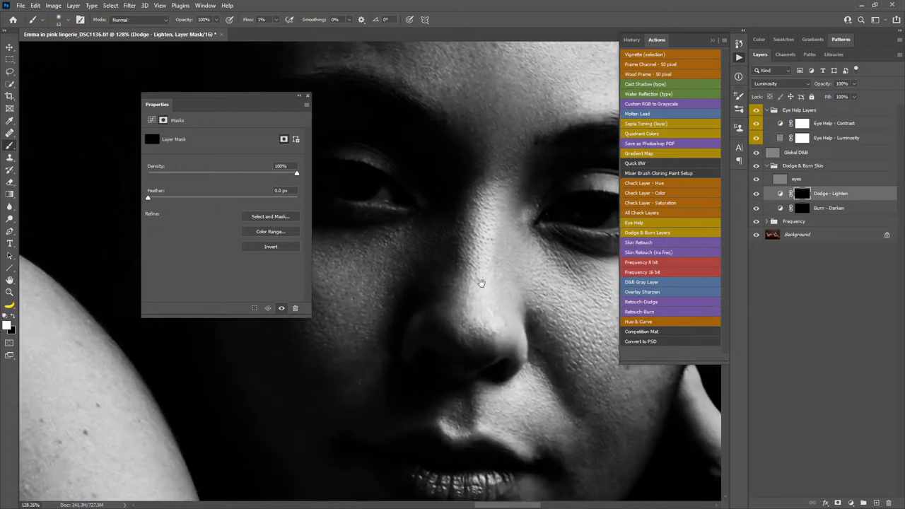
drag(512, 267, 408, 232)
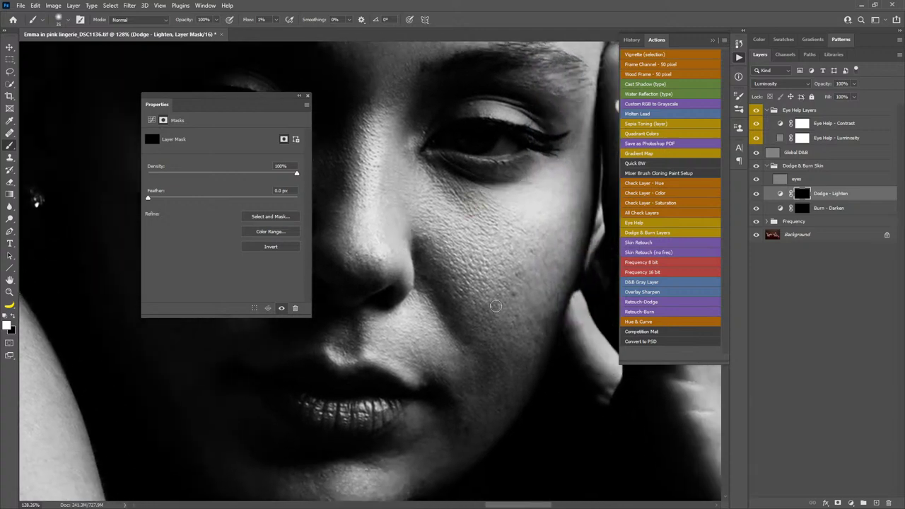
drag(484, 352, 485, 277)
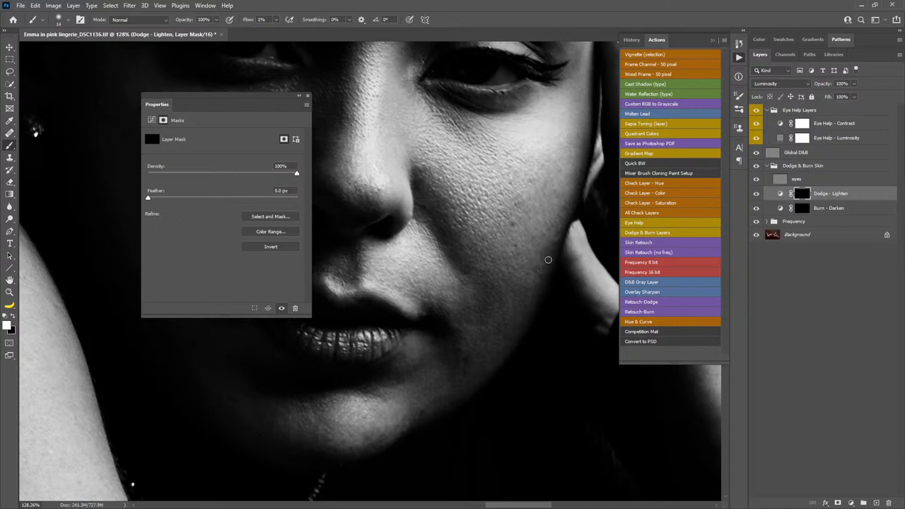
alt+right_click(542, 281)
alt+right_click(521, 283)
drag(388, 315, 468, 255)
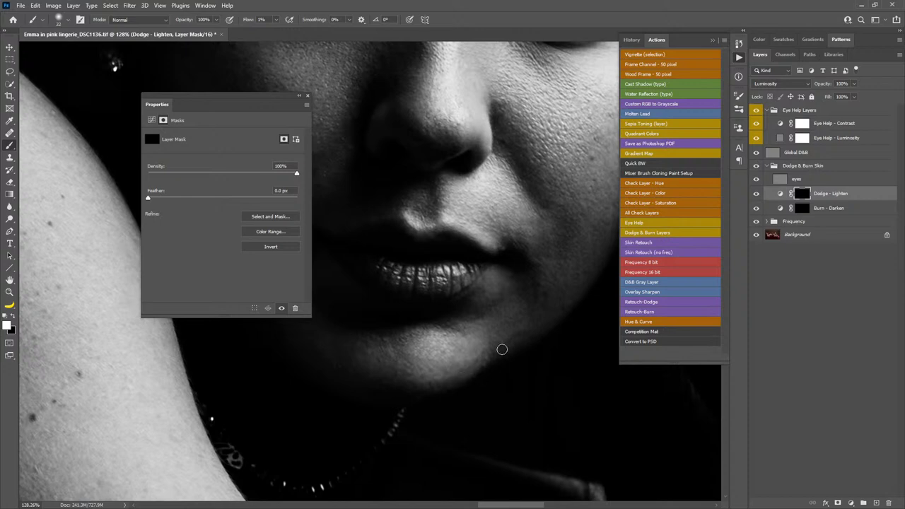
scroll(460, 319, up, 2)
scroll(460, 318, right, 3)
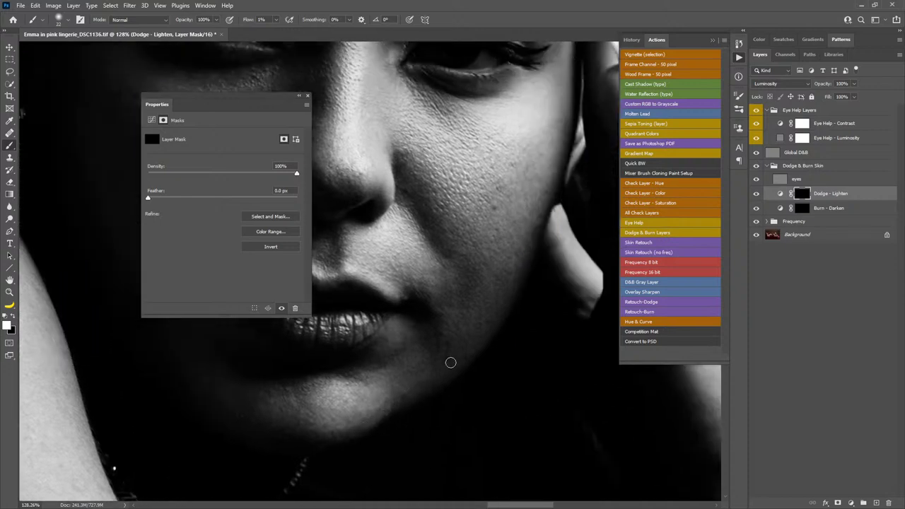
Steepen the Eye Help - Contrast curve to expose tones in the darker jaw area, moving the upper point to input 133, output 207.
click(778, 124)
drag(220, 257, 215, 258)
drag(259, 187, 235, 183)
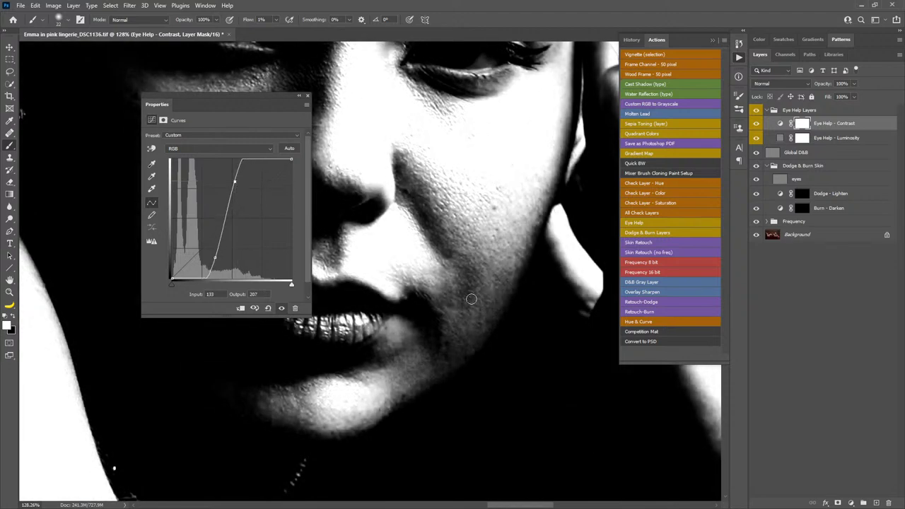
key(z)
drag(463, 295, 497, 302)
key(b)
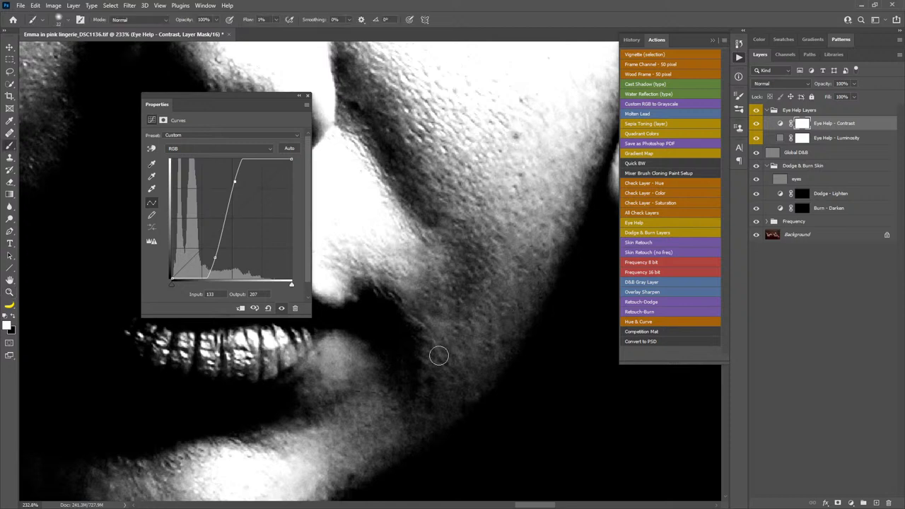
Dodge dark patches on the lower cheek and beside the mouth on the Dodge - Lighten mask, reducing the brush size for small spots.
drag(427, 374, 417, 379)
alt+right_click(441, 385)
click(803, 197)
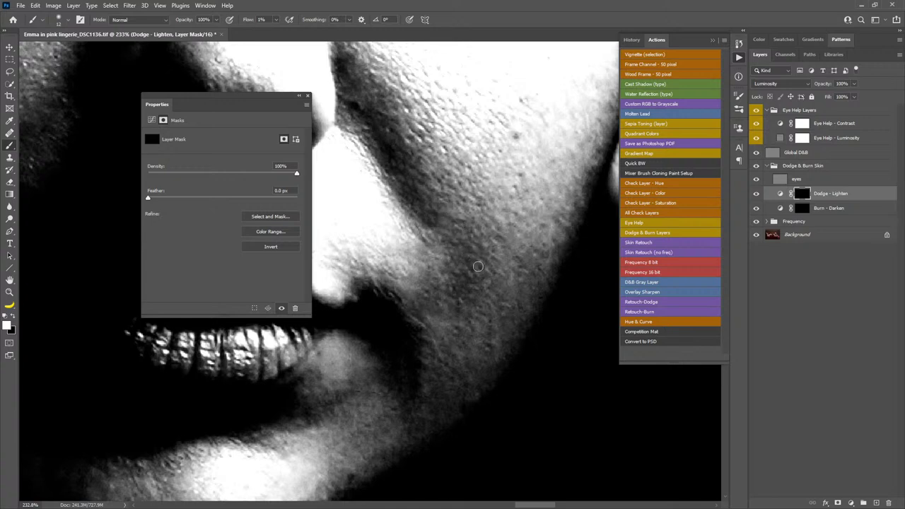
key(z)
drag(524, 273, 503, 276)
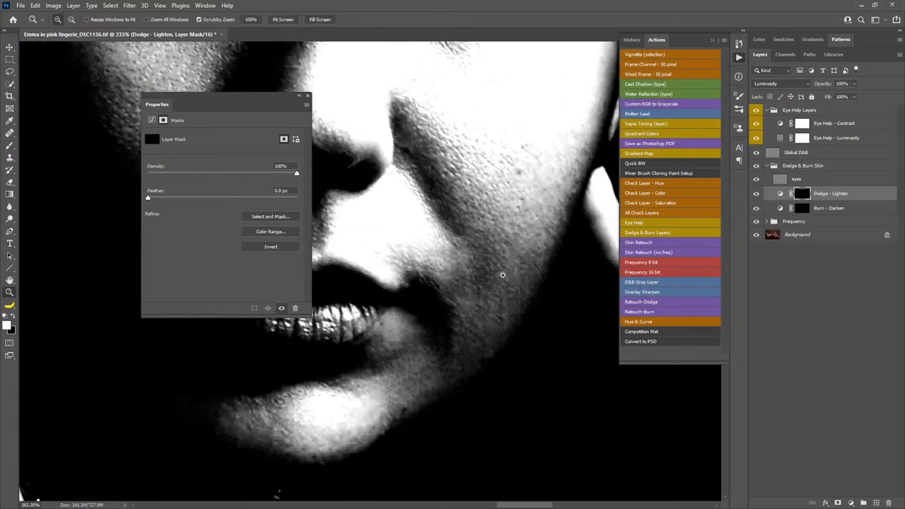
alt+click(503, 276)
drag(460, 323, 466, 282)
key(b)
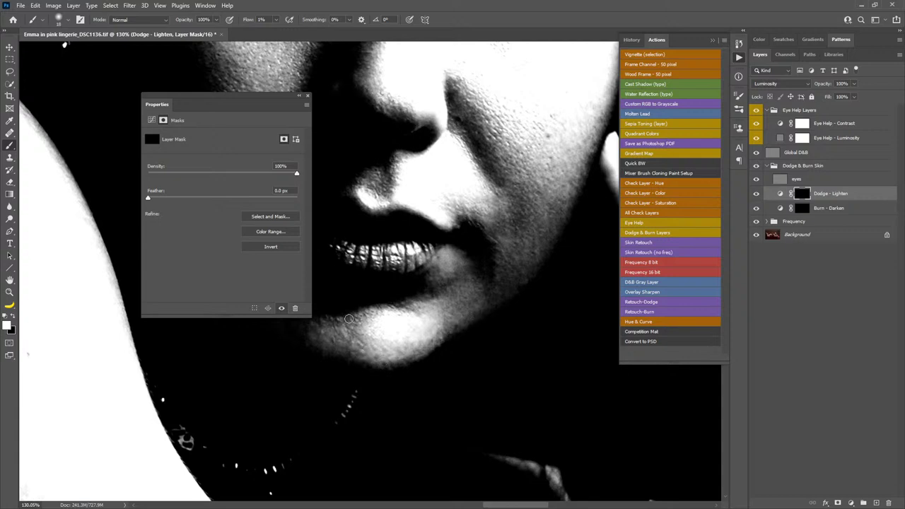
Dodge dark spots across the shaded forehead and the cheek below the darker eye on the Dodge - Lighten mask.
drag(422, 276, 561, 433)
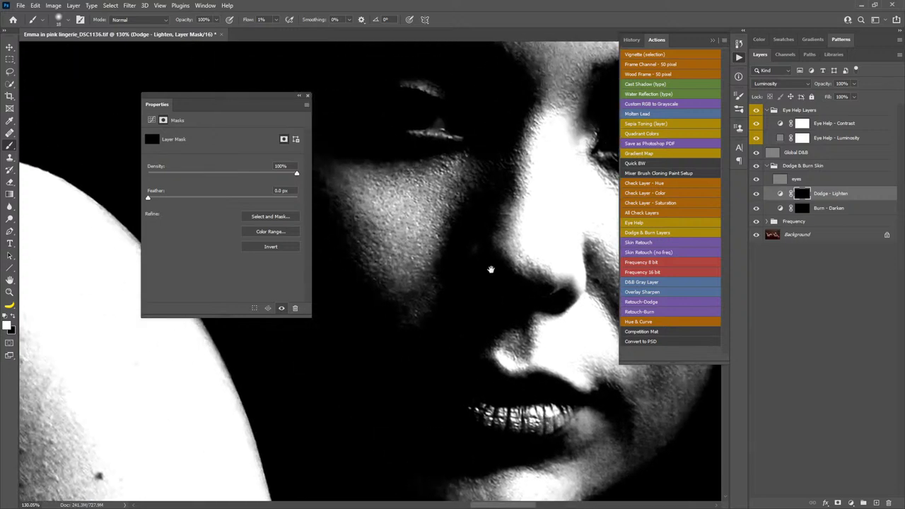
drag(446, 241, 454, 259)
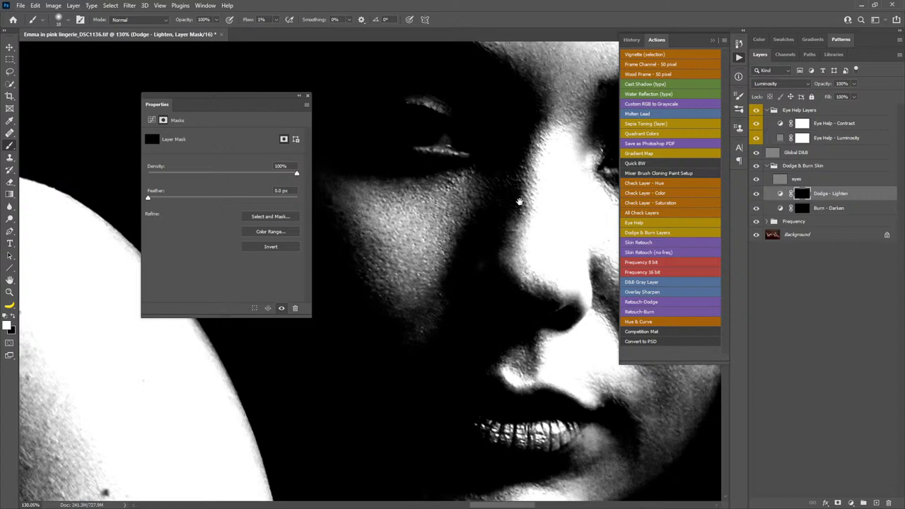
drag(521, 198, 500, 349)
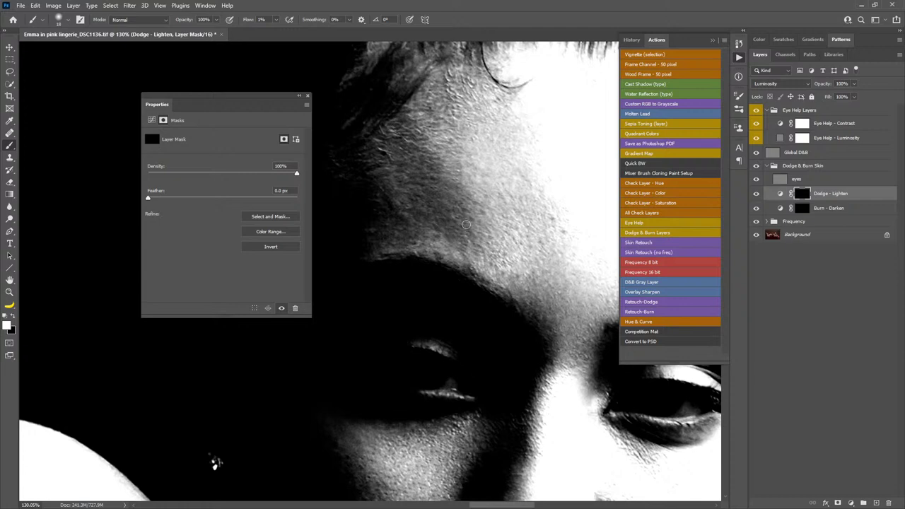
scroll(498, 292, down, 3)
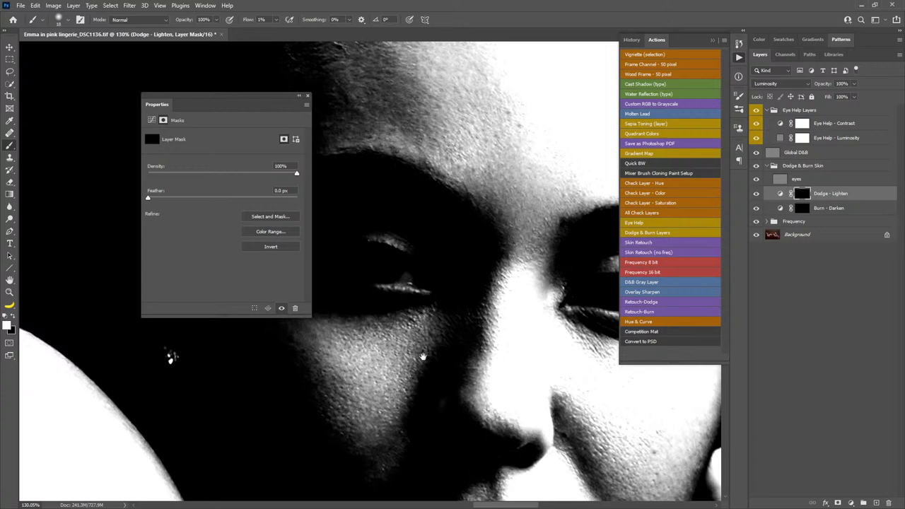
drag(423, 357, 458, 254)
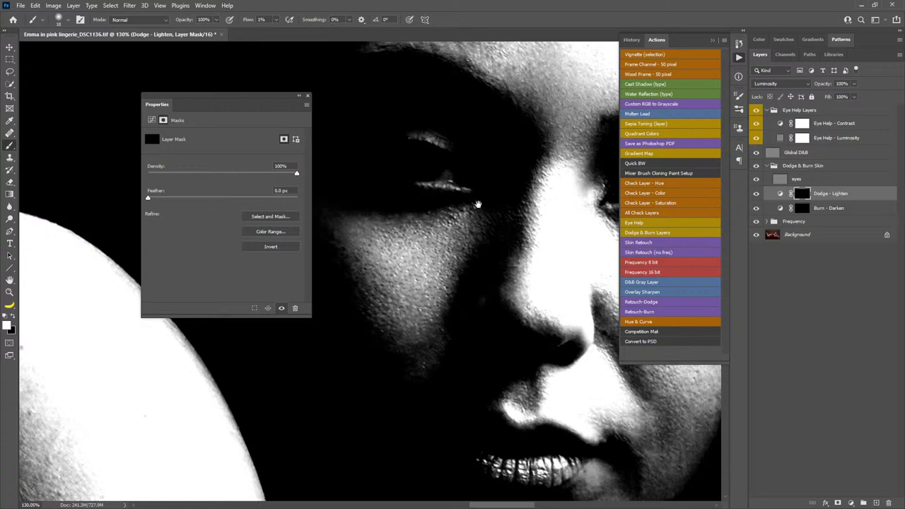
drag(477, 205, 497, 274)
Shift the Eye Help - Contrast curve toward the shadows to reveal the shaded side of the face, moving the upper point to input 100, output 212.
click(781, 125)
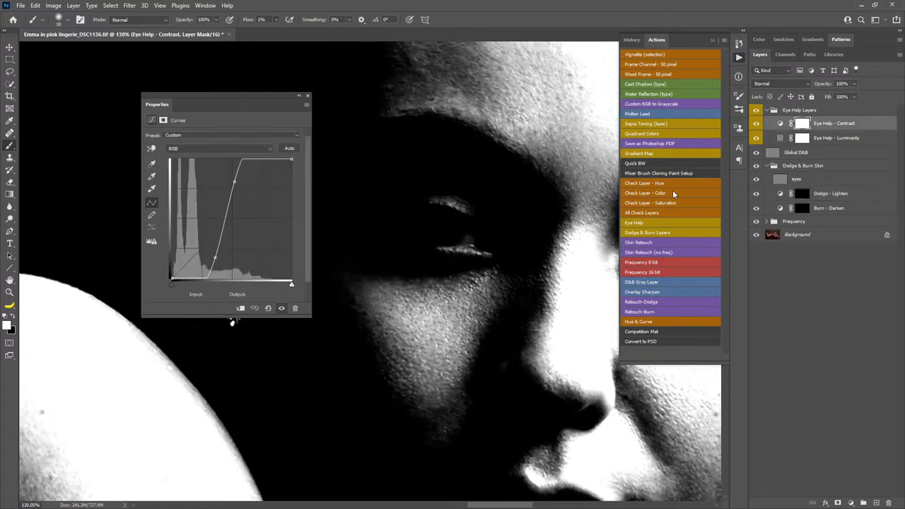
drag(215, 259, 197, 253)
drag(234, 185, 219, 179)
drag(398, 223, 504, 280)
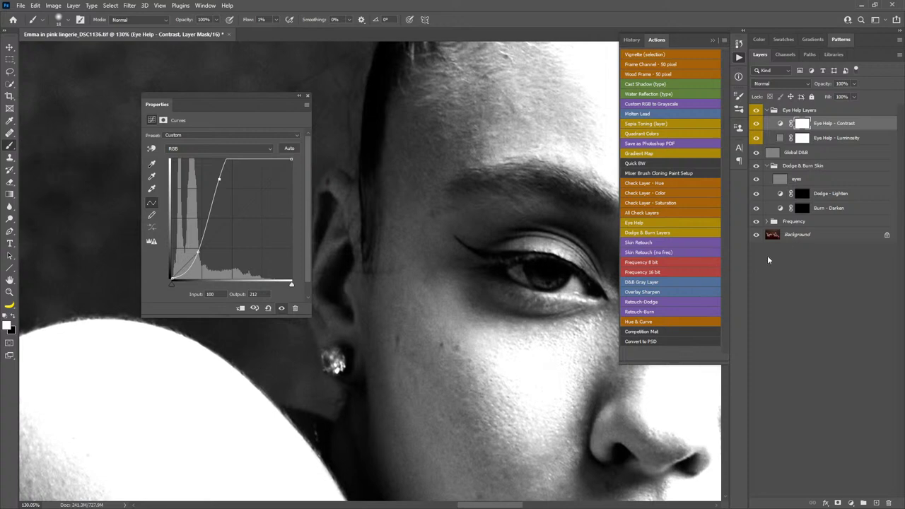
Dodge dark spots on the shaded cheek, the jaw and the skin above the lips on the Dodge - Lighten mask.
click(805, 192)
drag(442, 318, 447, 219)
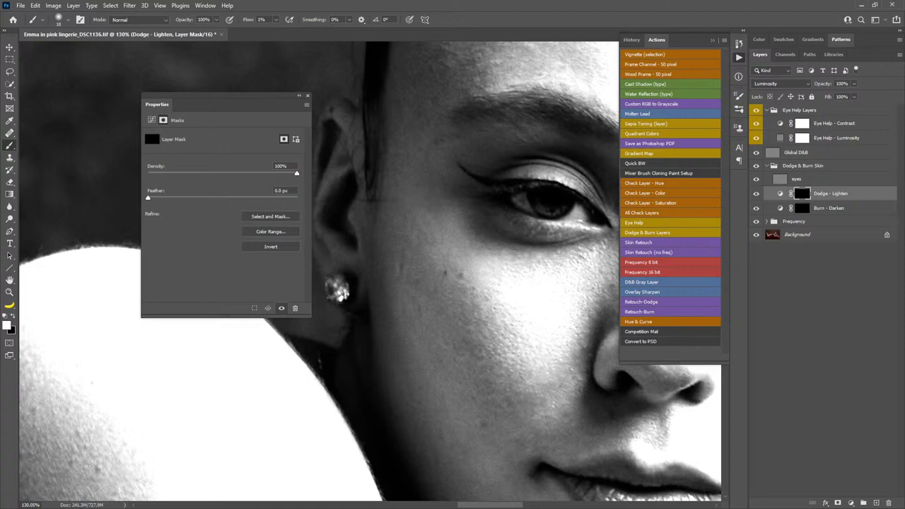
drag(446, 287, 399, 179)
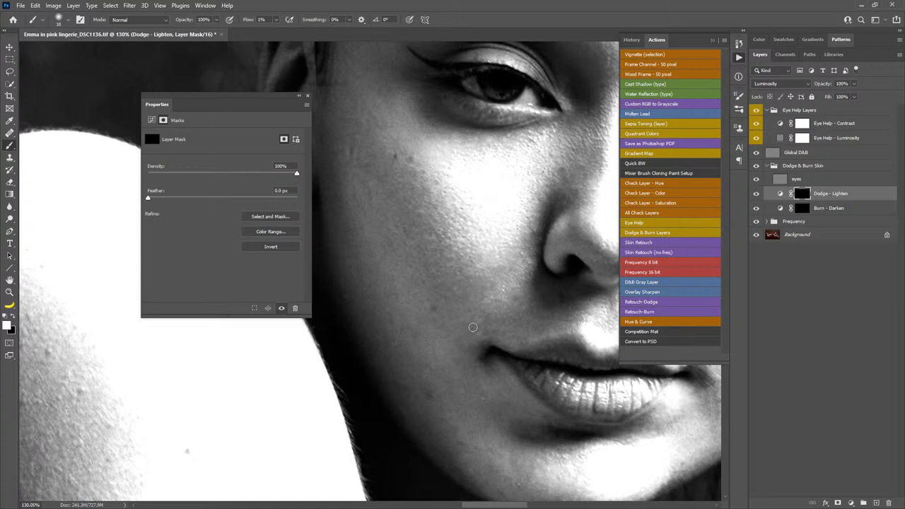
drag(530, 346, 417, 266)
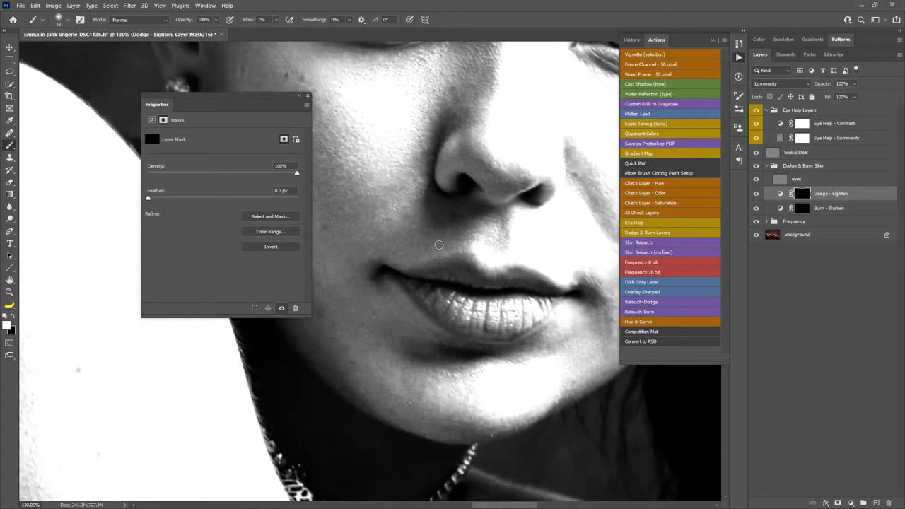
drag(410, 214, 472, 279)
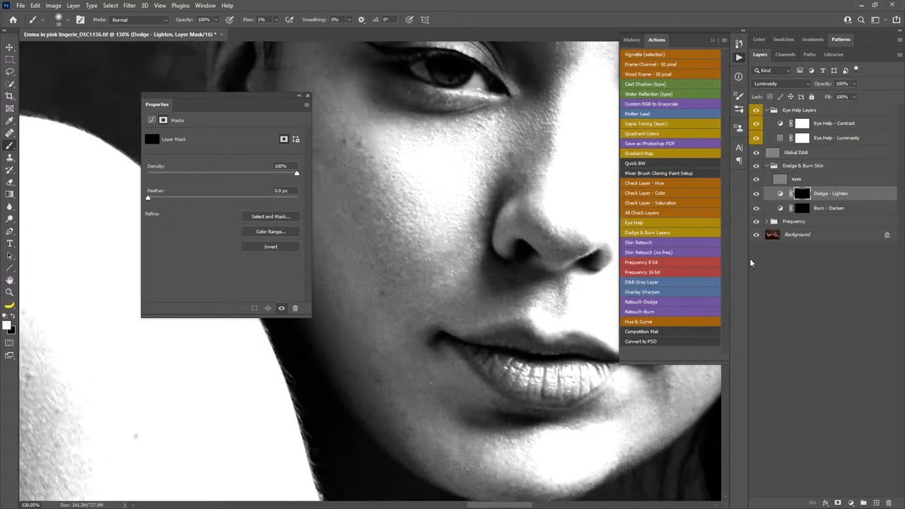
Even out the shaded lower cheek, jawline and chin by alternating between the Burn - Darken and Dodge - Lighten masks.
click(795, 210)
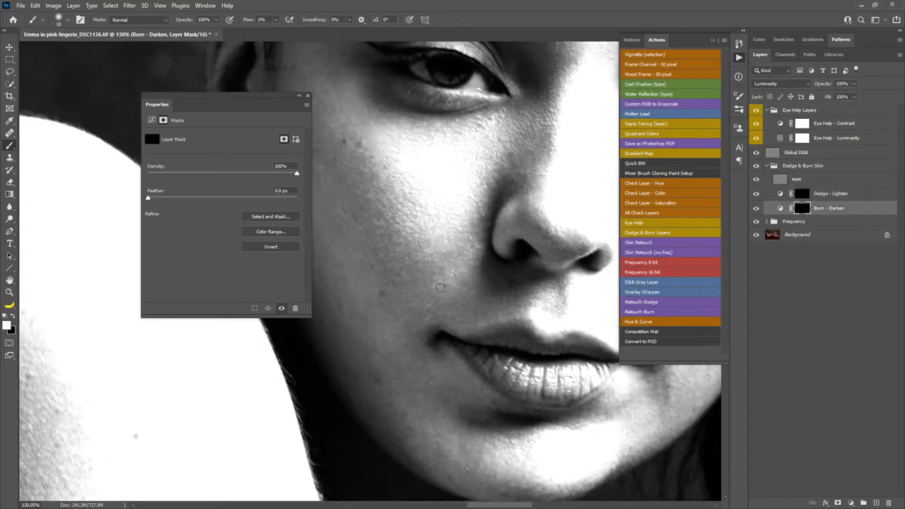
click(812, 197)
drag(463, 343, 460, 213)
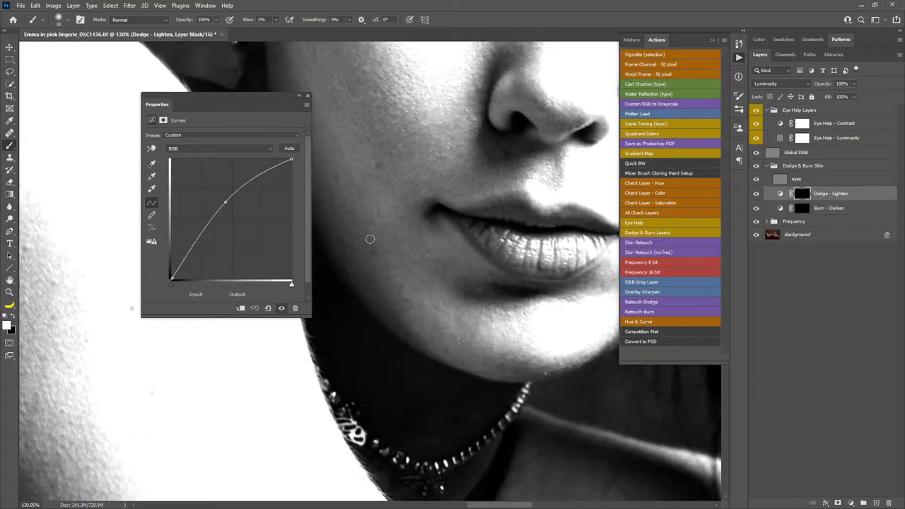
drag(399, 232, 445, 254)
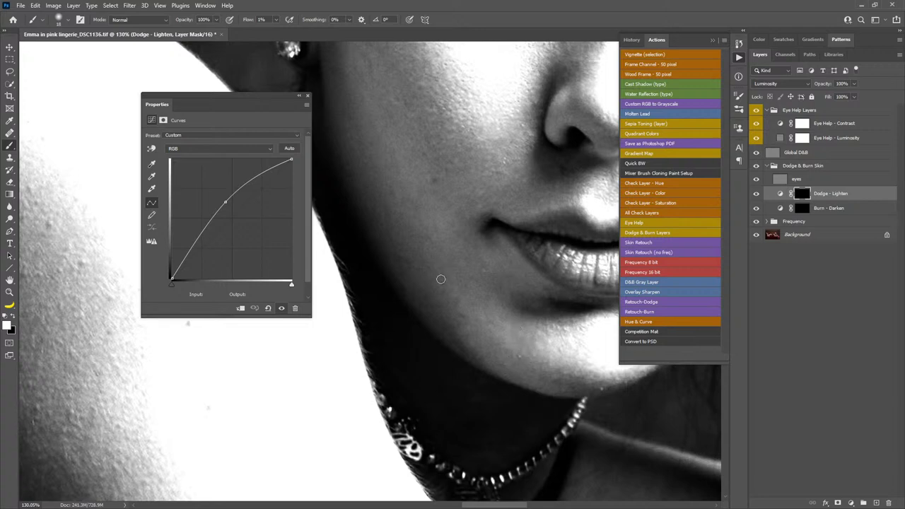
click(801, 208)
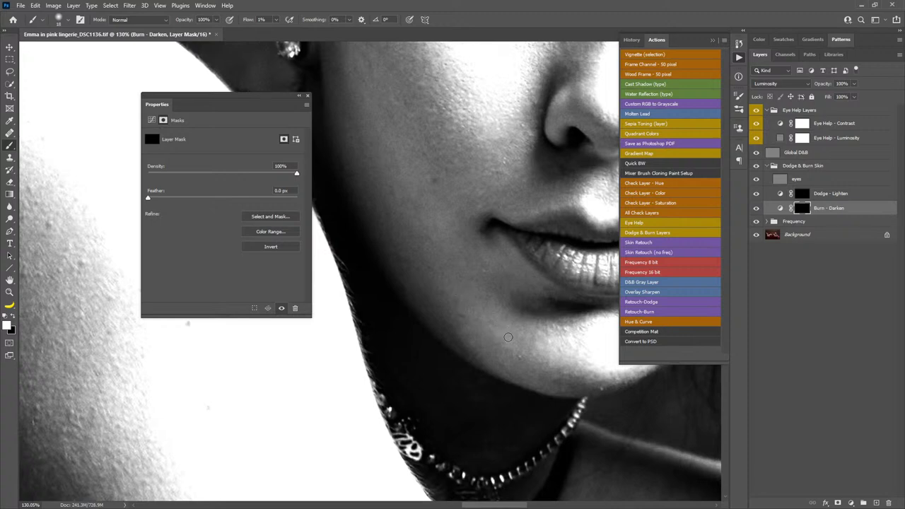
drag(535, 360, 441, 300)
click(801, 194)
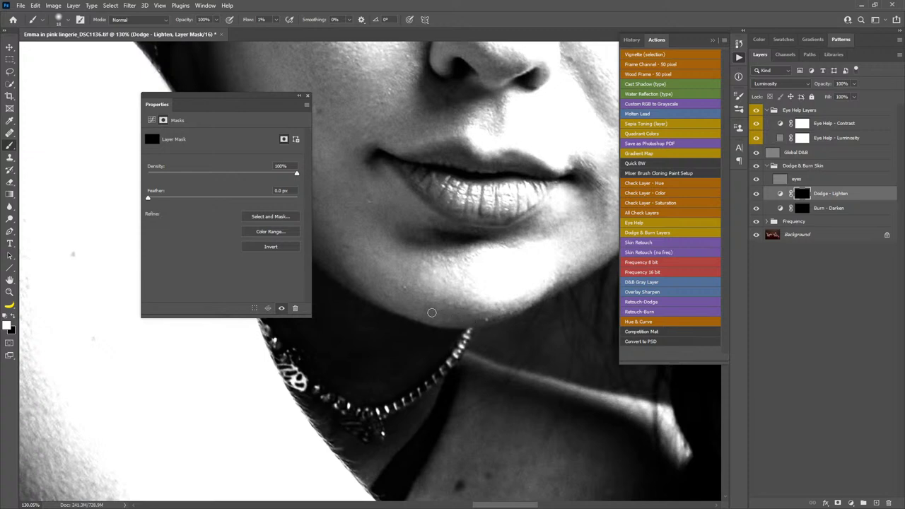
drag(515, 312, 454, 360)
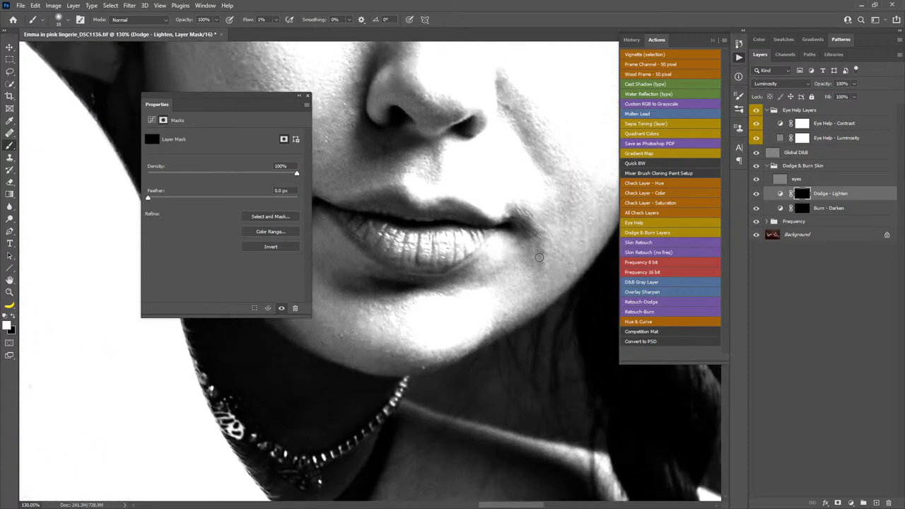
Burn bright spots beside the mouth and along the smile line on the Burn - Darken mask, and return to dodging around the mouth.
click(795, 208)
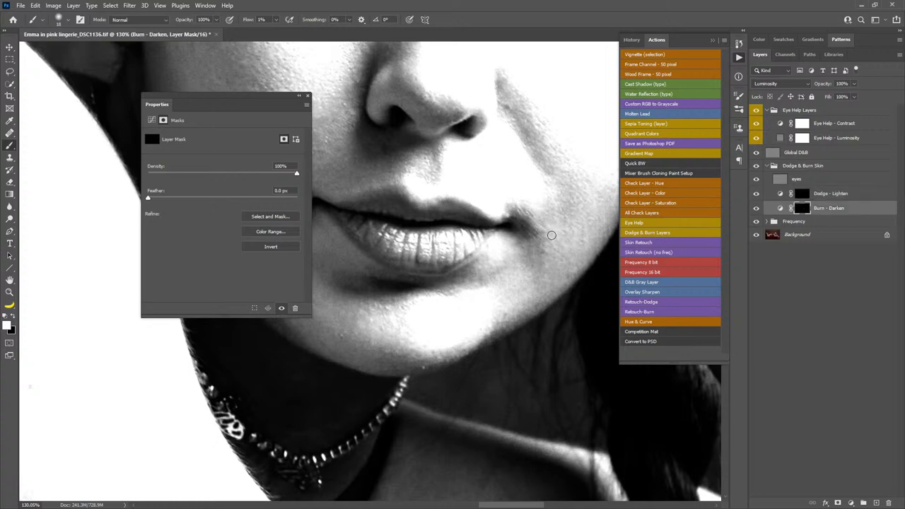
scroll(590, 240, up, 2)
scroll(543, 330, right, 1)
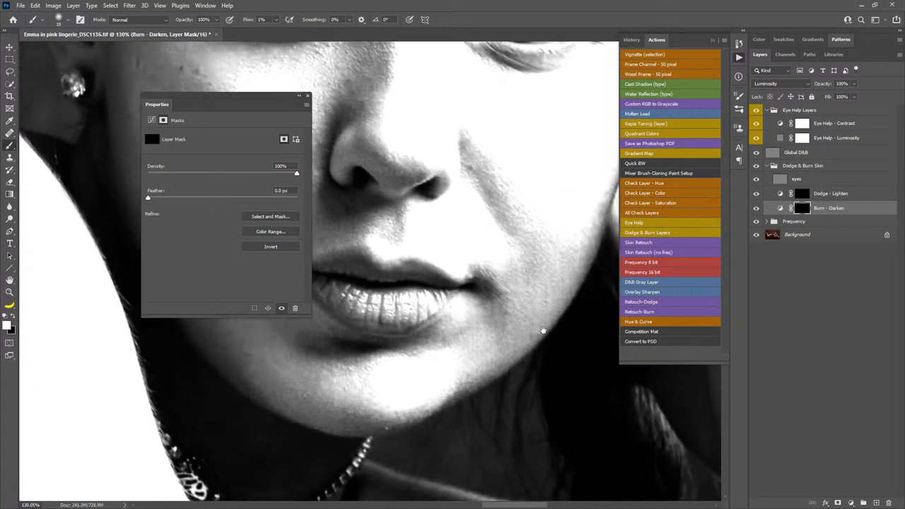
drag(547, 232, 541, 297)
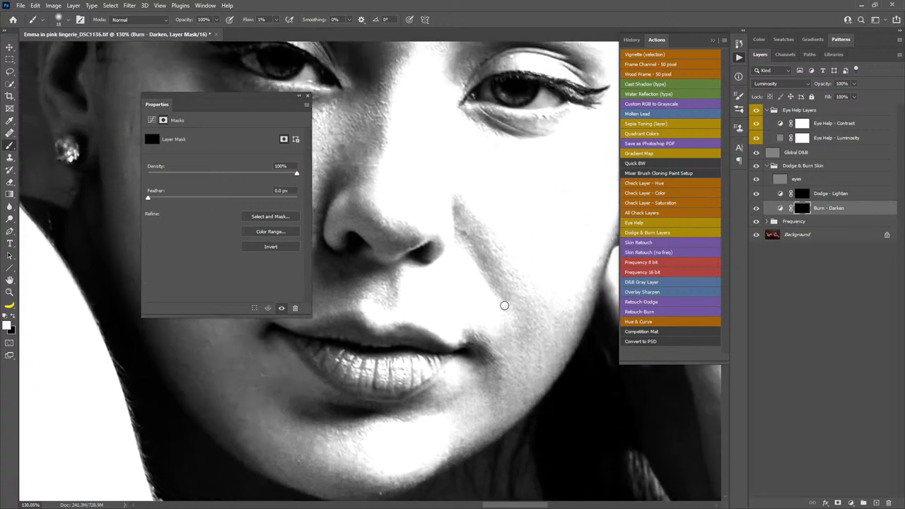
drag(471, 239, 487, 305)
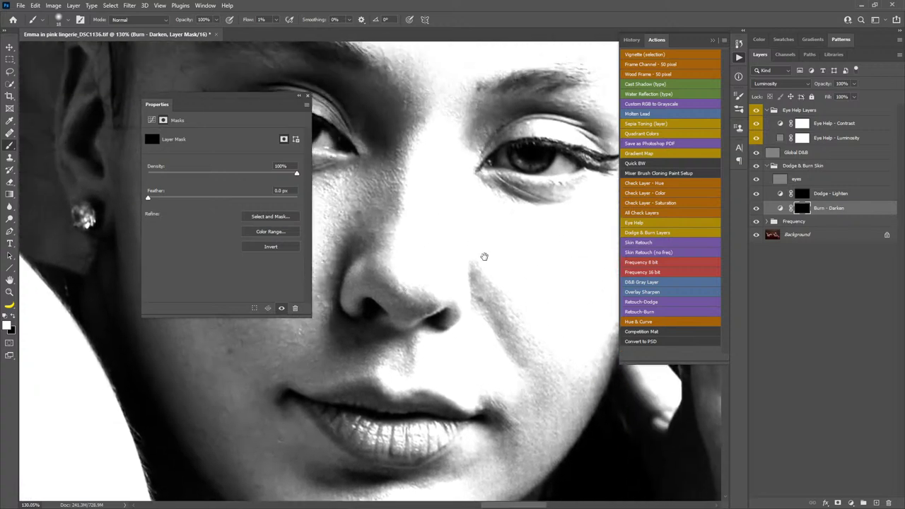
click(807, 195)
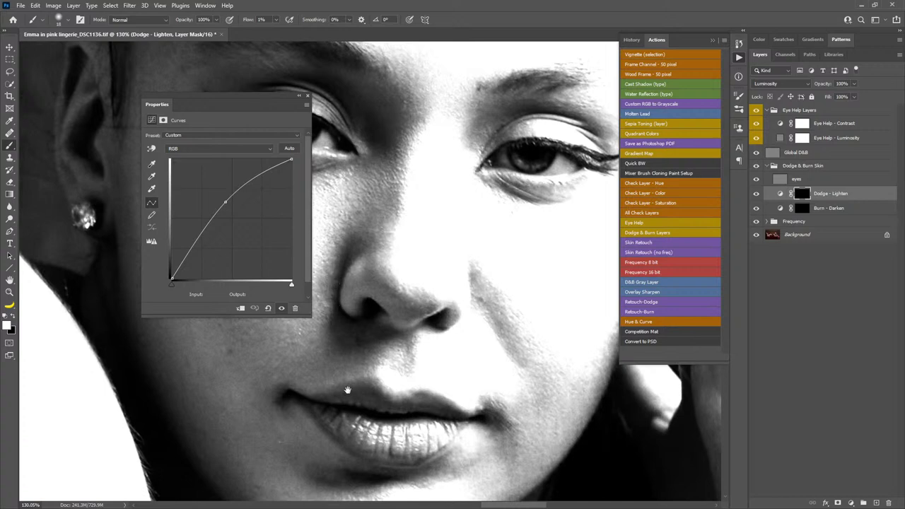
drag(348, 390, 396, 302)
Move the curve properties clear of the shoulder and reshape the Eye Help - Contrast curve into a gentler slope that reveals the shoulder's tones.
key(z)
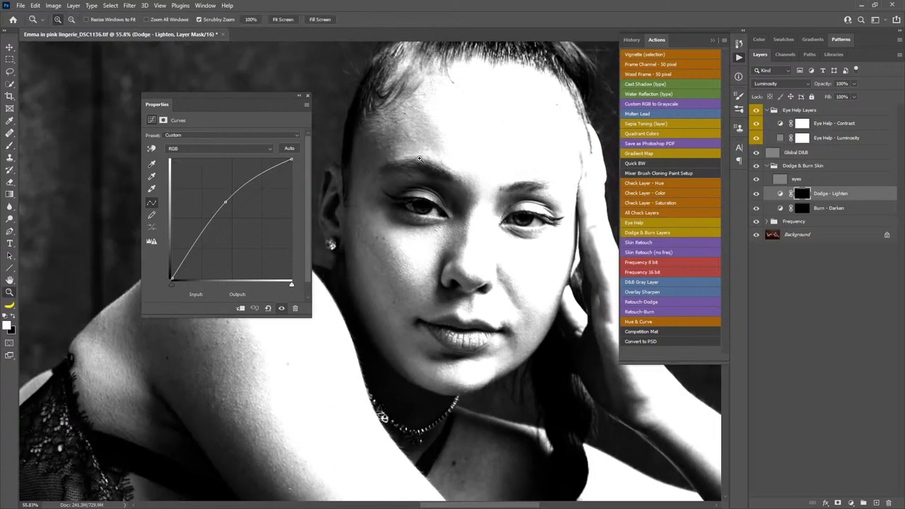
drag(299, 355, 501, 260)
drag(444, 259, 494, 246)
scroll(471, 272, up, 2)
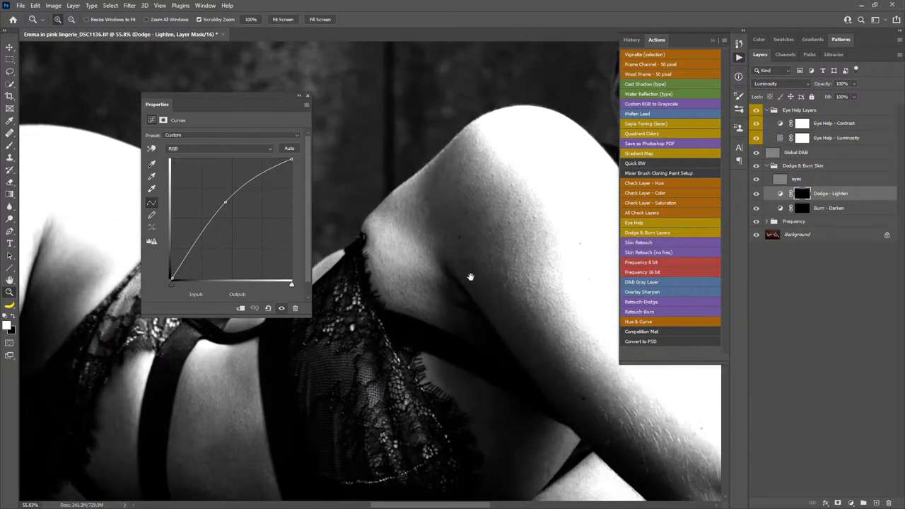
scroll(477, 274, up, 2)
drag(259, 101, 187, 78)
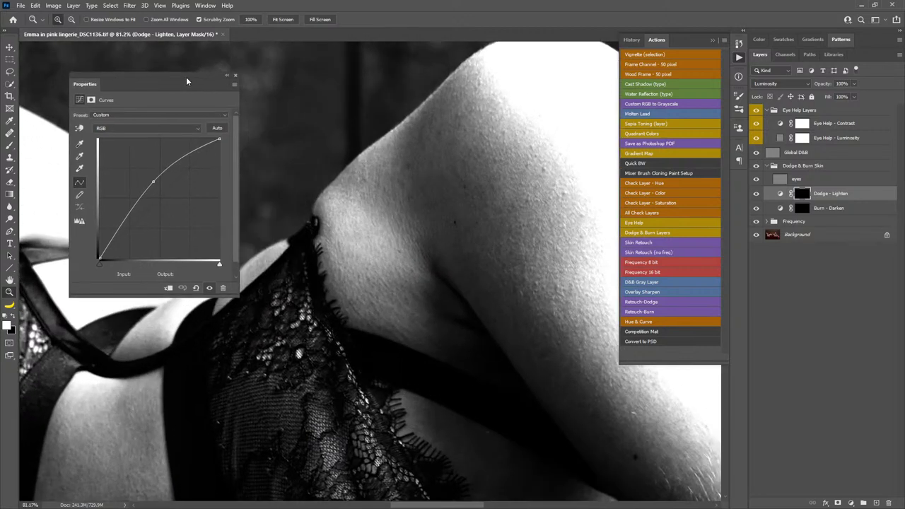
click(781, 125)
drag(152, 177, 189, 167)
drag(502, 231, 366, 318)
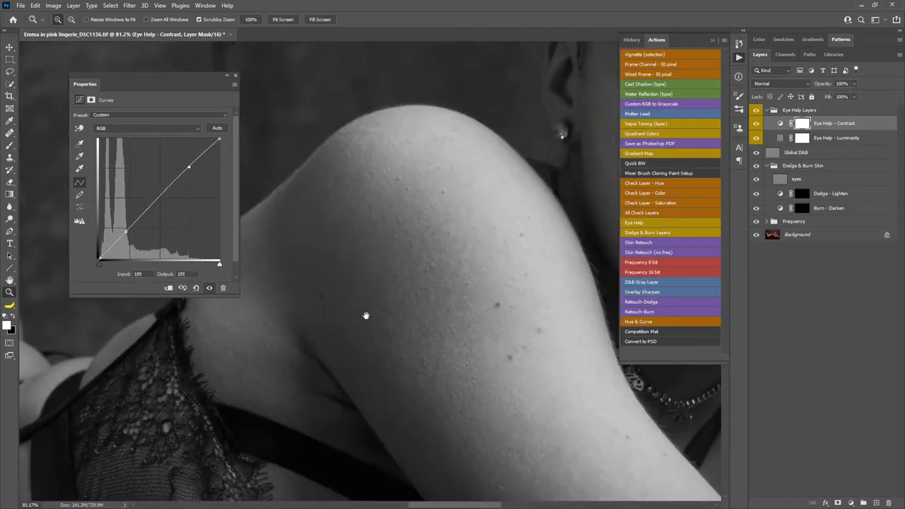
drag(126, 232, 147, 238)
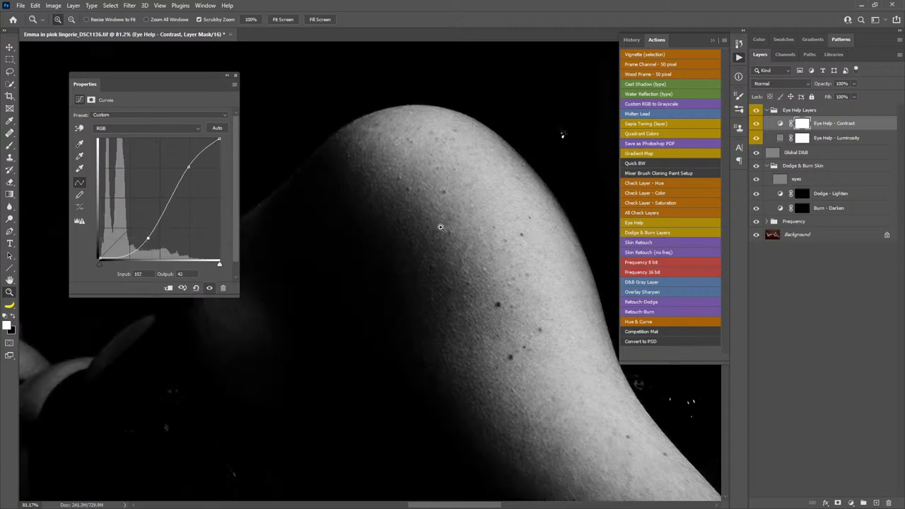
mouse_move(188, 167)
mouse_down()
mouse_move(200, 149)
mouse_move(185, 164)
mouse_up()
mouse_move(147, 239)
mouse_down()
mouse_move(157, 245)
mouse_move(131, 235)
mouse_up()
mouse_move(186, 164)
mouse_down()
mouse_move(184, 152)
mouse_move(183, 164)
mouse_up()
Dodge dark spots on the shaded shoulder and upper arm on the Dodge - Lighten mask, and enlarge the brush to 30.
click(804, 194)
drag(330, 299, 429, 216)
drag(538, 210, 451, 275)
key(b)
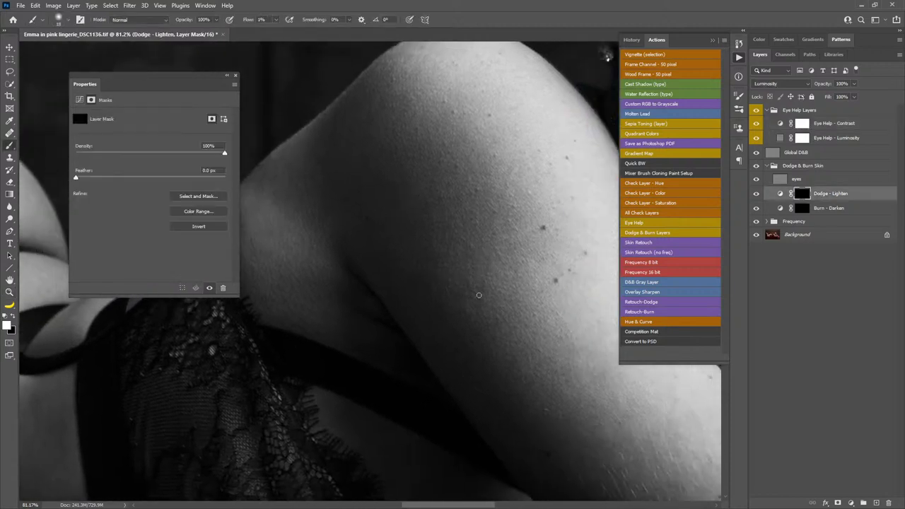
drag(502, 235, 507, 237)
Reshape the Eye Help - Contrast curve for the brighter arm tones, with the upper point at input 205, output 190 and the lower at 118, 37.
click(781, 125)
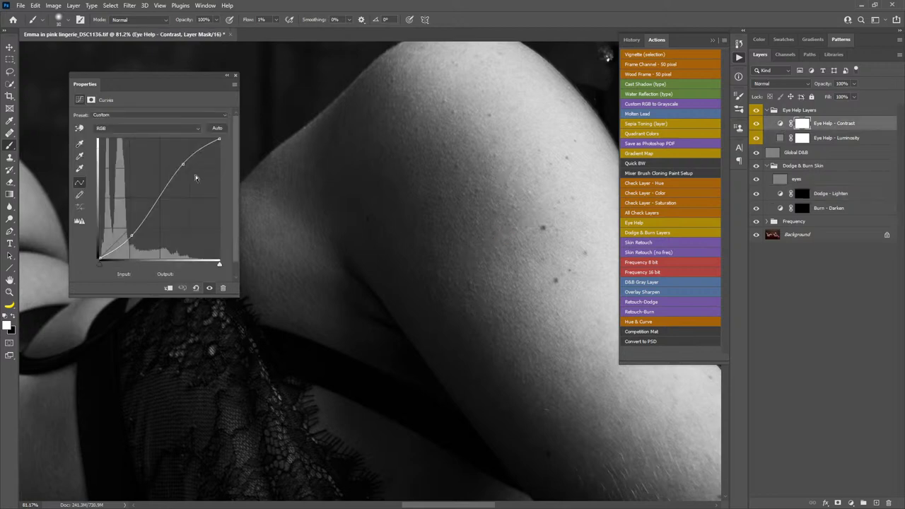
drag(135, 236, 142, 239)
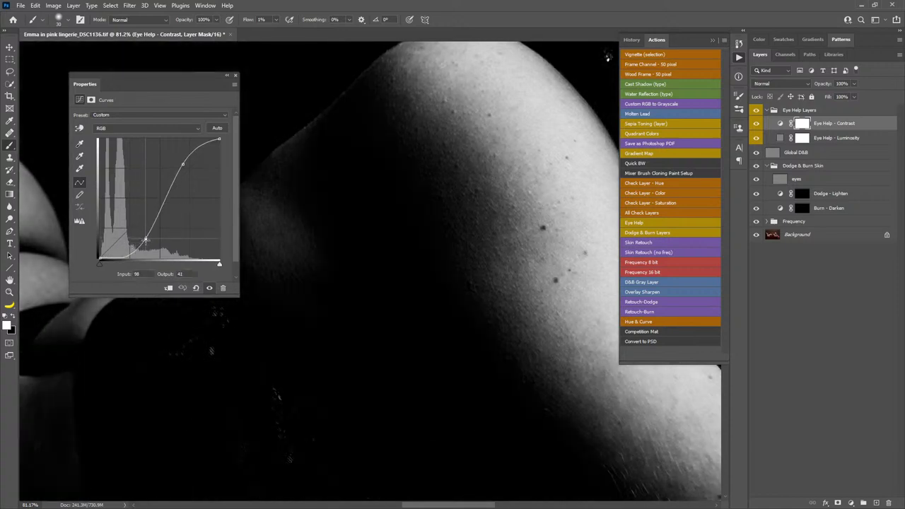
drag(182, 165, 198, 167)
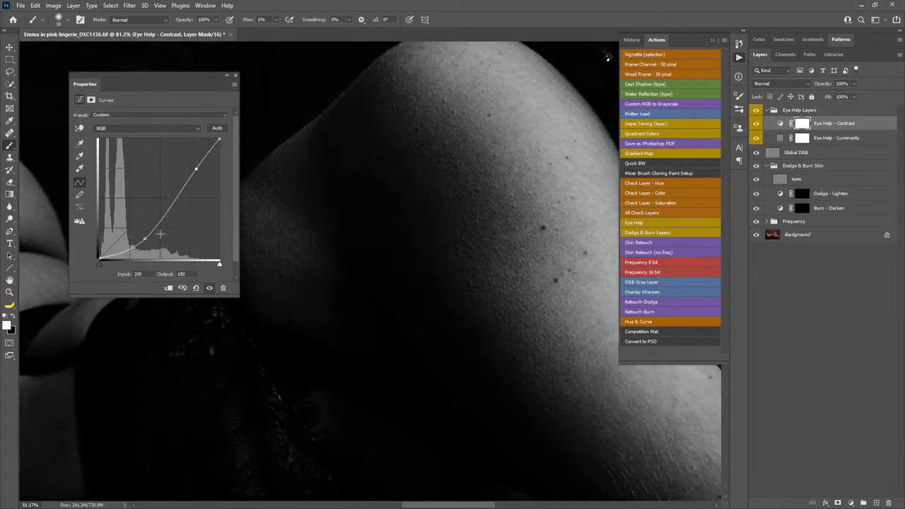
drag(144, 239, 156, 241)
mouse_move(464, 313)
mouse_down()
mouse_move(357, 165)
mouse_move(317, 222)
mouse_up()
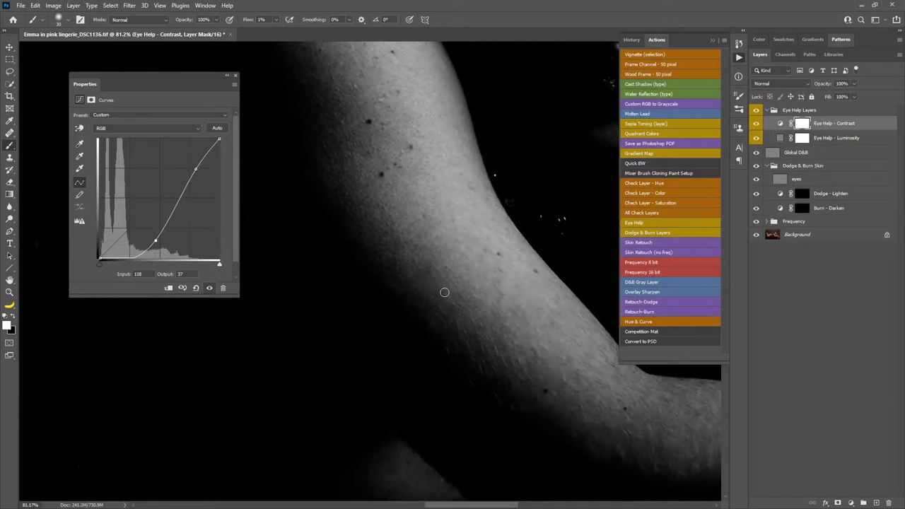
Dodge dark patches along the upper arm down to the elbow on the Dodge - Lighten mask.
click(800, 194)
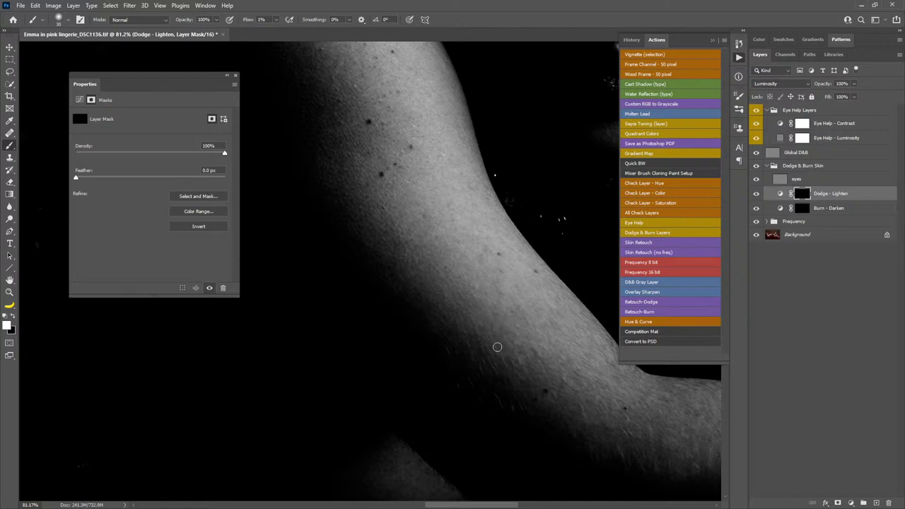
drag(501, 359, 355, 320)
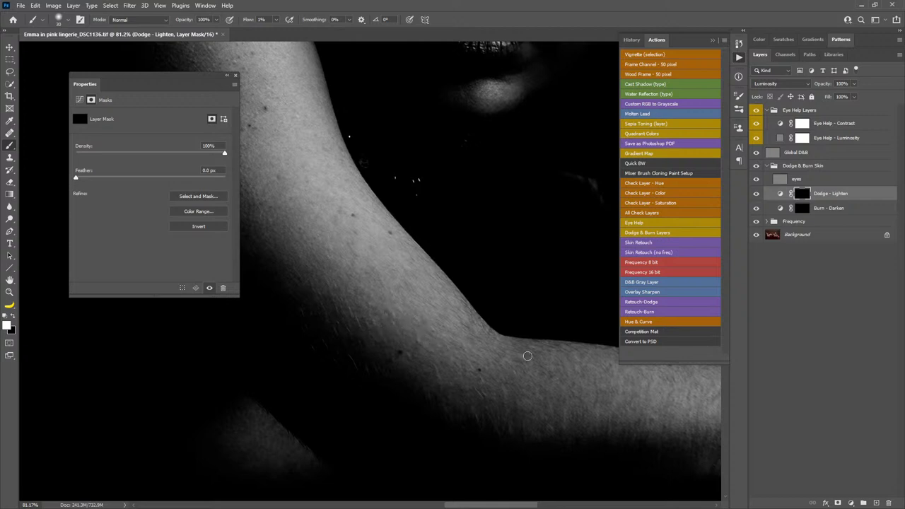
drag(528, 356, 460, 280)
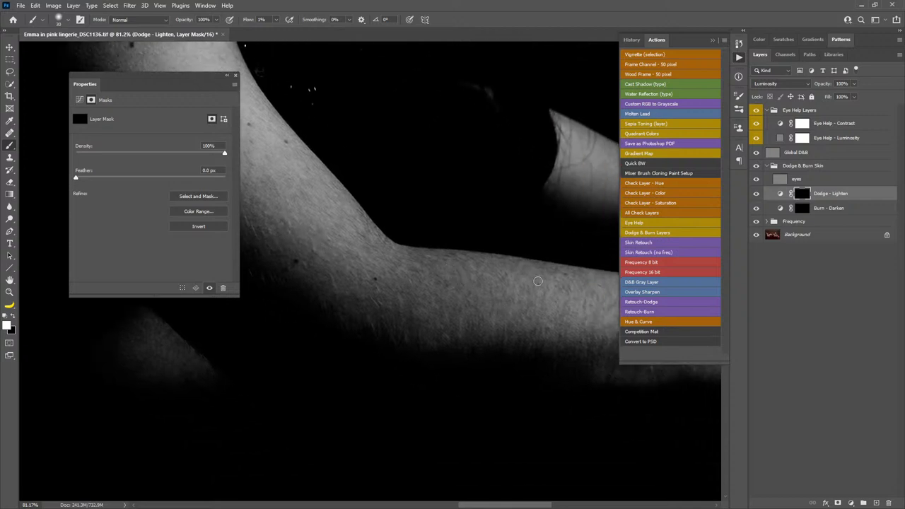
mouse_move(567, 323)
mouse_down()
mouse_move(408, 319)
mouse_move(463, 347)
mouse_up()
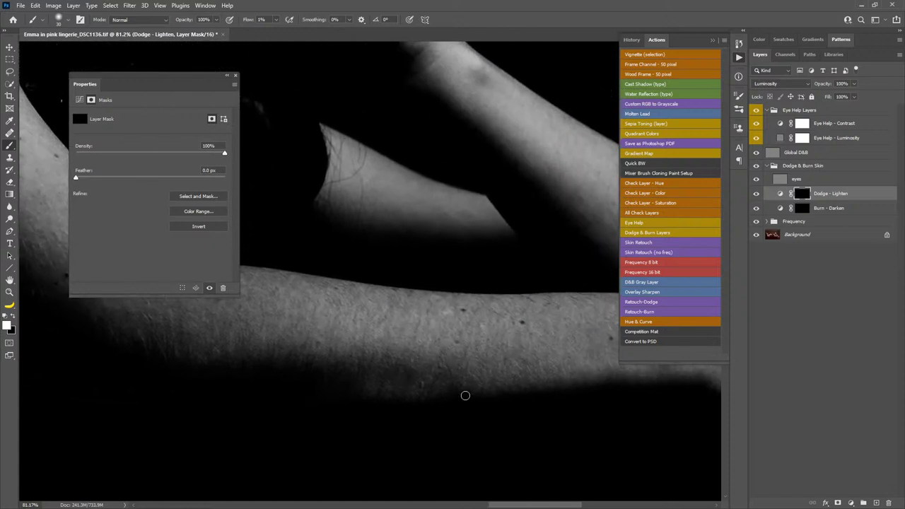
Enlarge the brush to 32 and dodge dark patches along the forearm toward the wrist and hand.
alt+right_click(401, 376)
drag(473, 360, 465, 418)
drag(550, 343, 416, 259)
alt+right_click(521, 370)
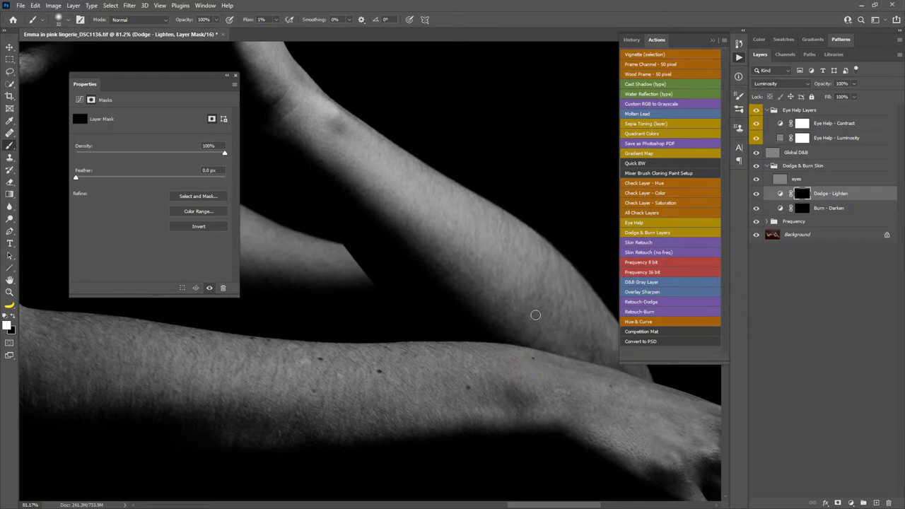
drag(519, 318, 422, 281)
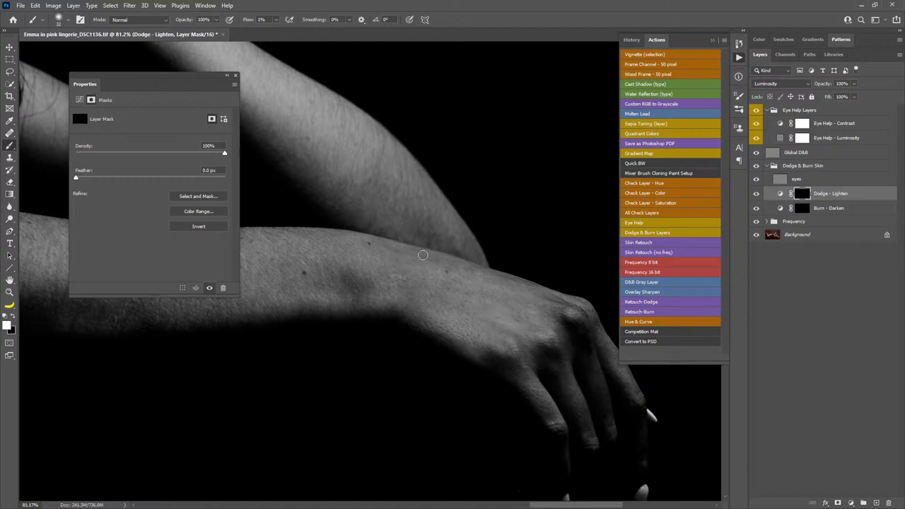
Inspect the hands, face and upper arm for remaining uneven tones, ending at the shaded shoulder beside the lace.
drag(454, 207, 586, 417)
drag(364, 279, 543, 366)
mouse_move(447, 233)
mouse_down()
mouse_move(530, 381)
mouse_move(569, 402)
mouse_up()
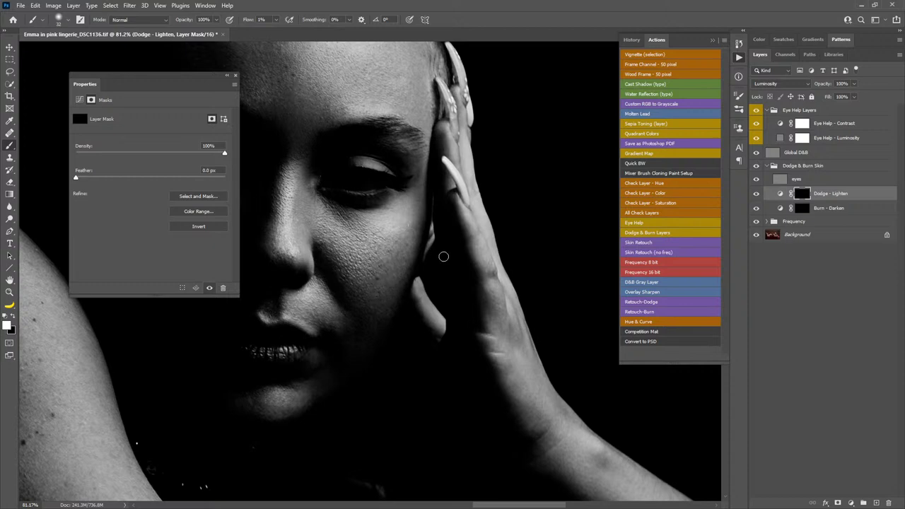
drag(322, 337, 460, 265)
drag(362, 326, 493, 177)
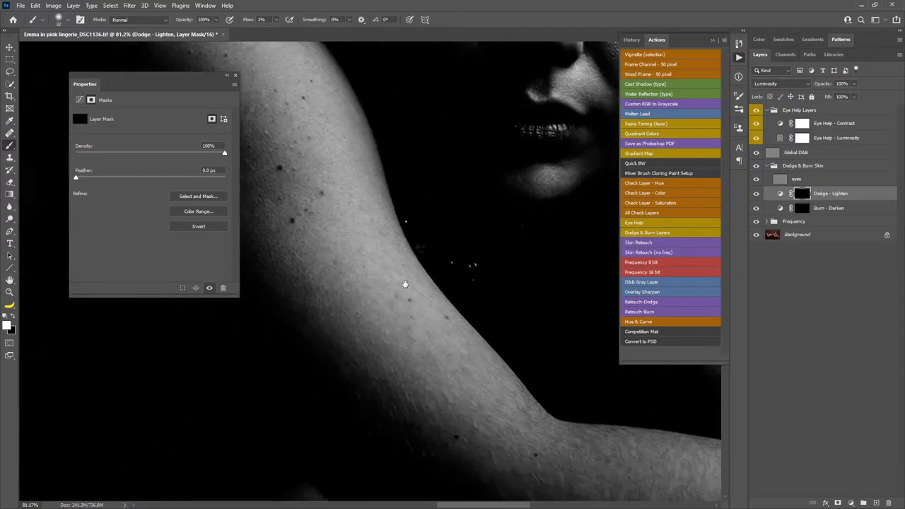
scroll(406, 285, down, 1)
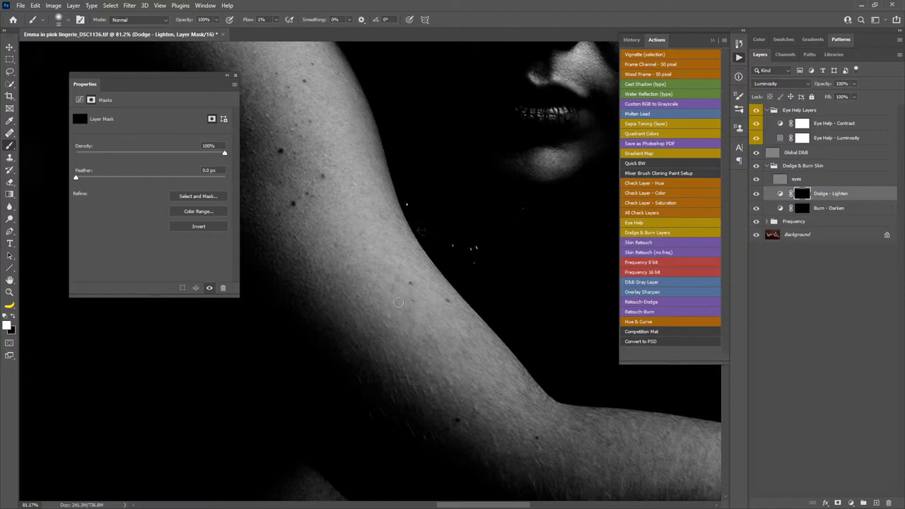
drag(373, 349, 378, 177)
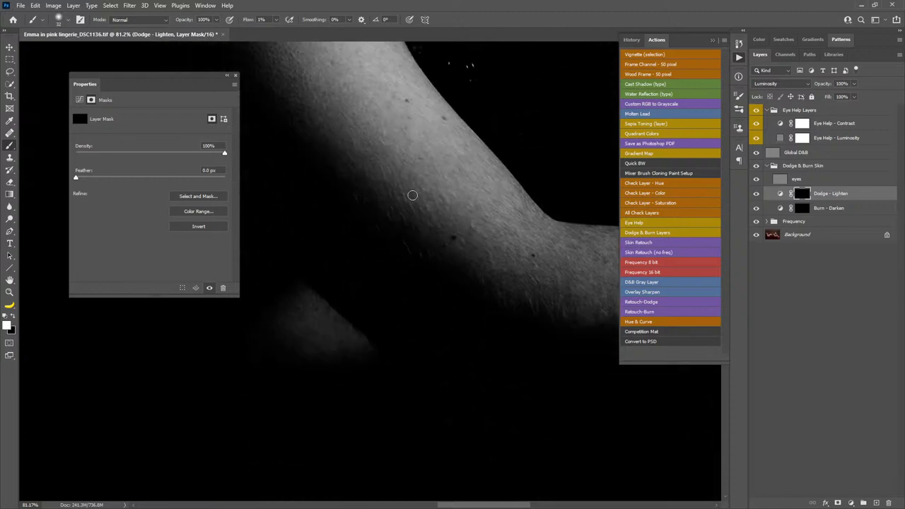
drag(286, 195, 491, 356)
drag(356, 208, 469, 349)
drag(397, 234, 507, 279)
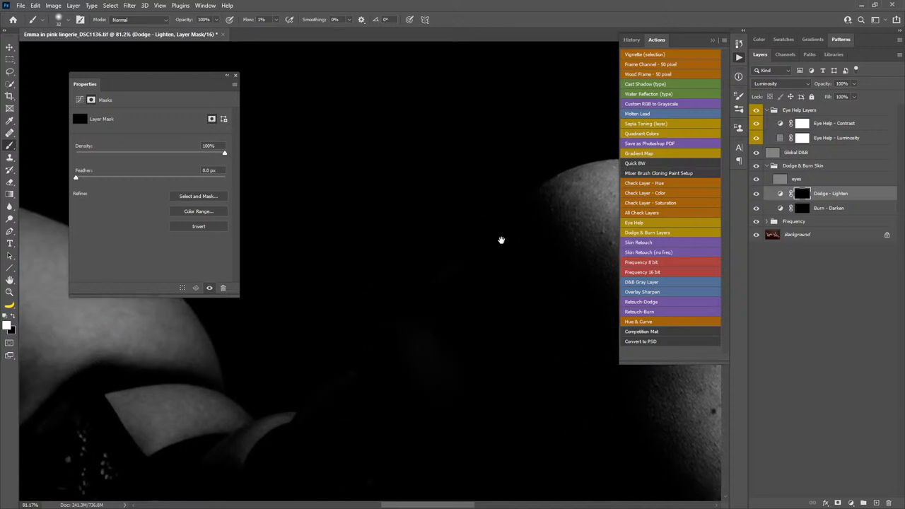
Reshape the Eye Help - Contrast curve to reveal the shaded shoulder, with its lower point at input 45, output 44.
click(781, 124)
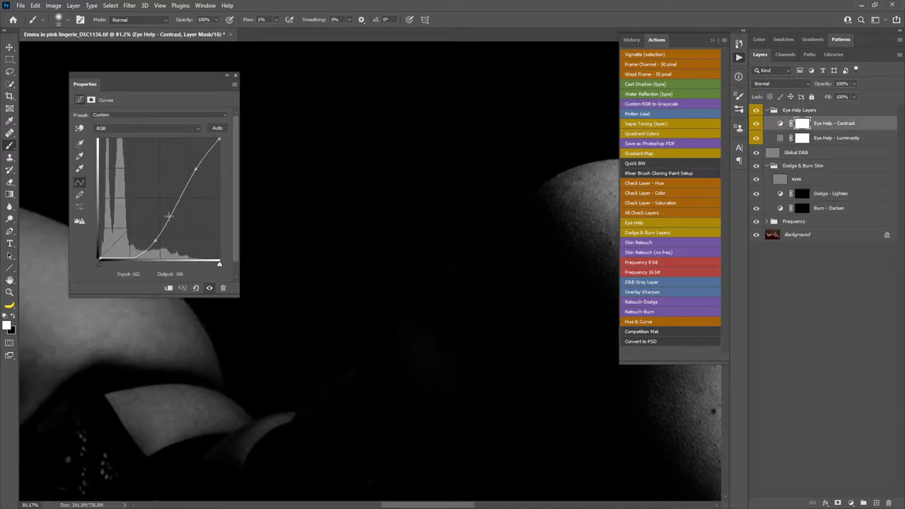
drag(153, 236, 122, 231)
mouse_move(194, 171)
mouse_down()
mouse_move(184, 149)
mouse_move(182, 161)
mouse_up()
drag(122, 232, 133, 238)
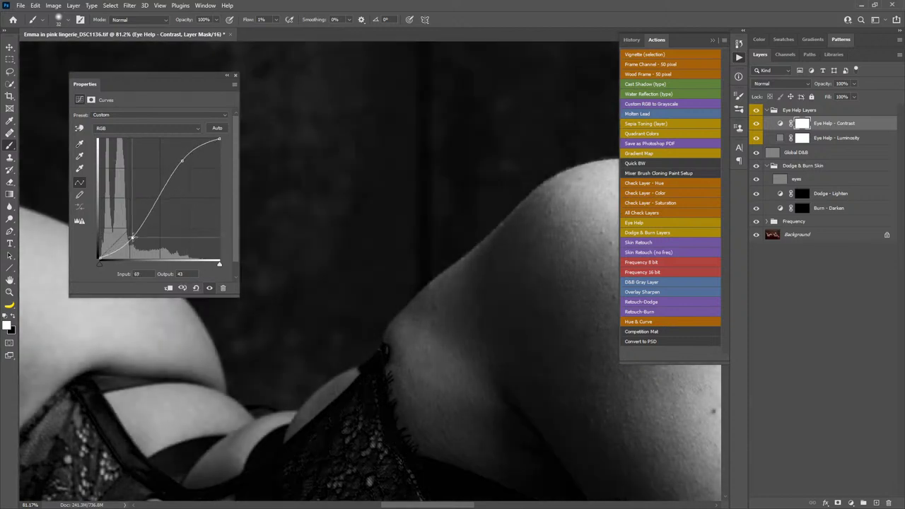
drag(182, 161, 165, 158)
drag(132, 237, 121, 237)
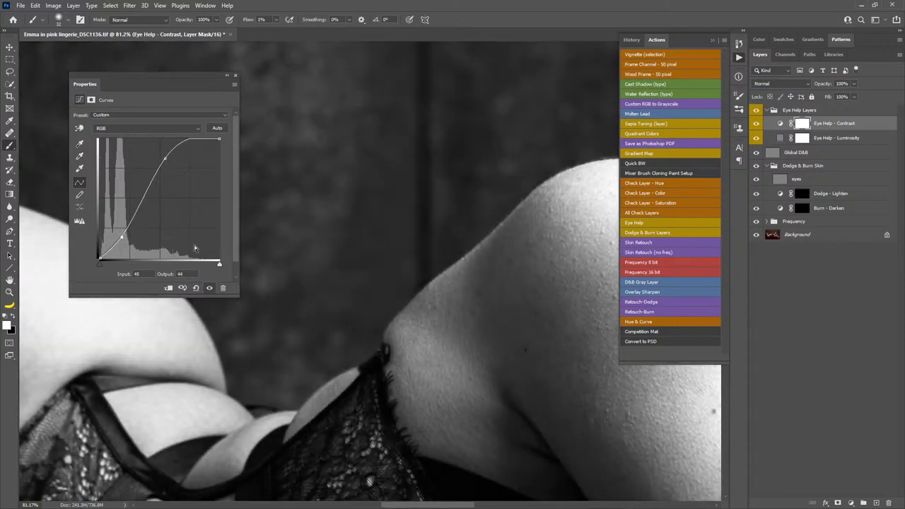
Dodge dark spots on the shaded shoulder on the Dodge - Lighten mask with the brush reduced to 22.
key(z)
mouse_move(486, 377)
mouse_down()
mouse_move(496, 393)
mouse_move(487, 356)
mouse_move(417, 302)
mouse_move(451, 315)
mouse_up()
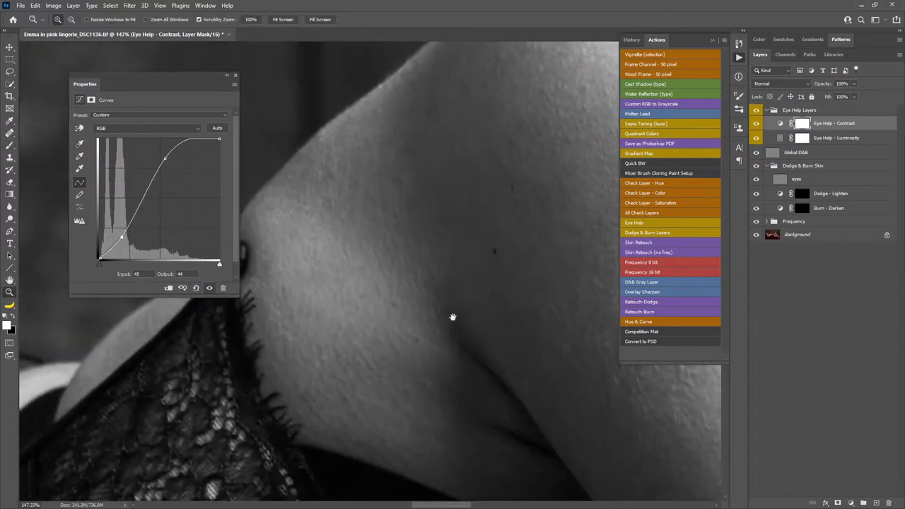
key(b)
alt+right_click(411, 151)
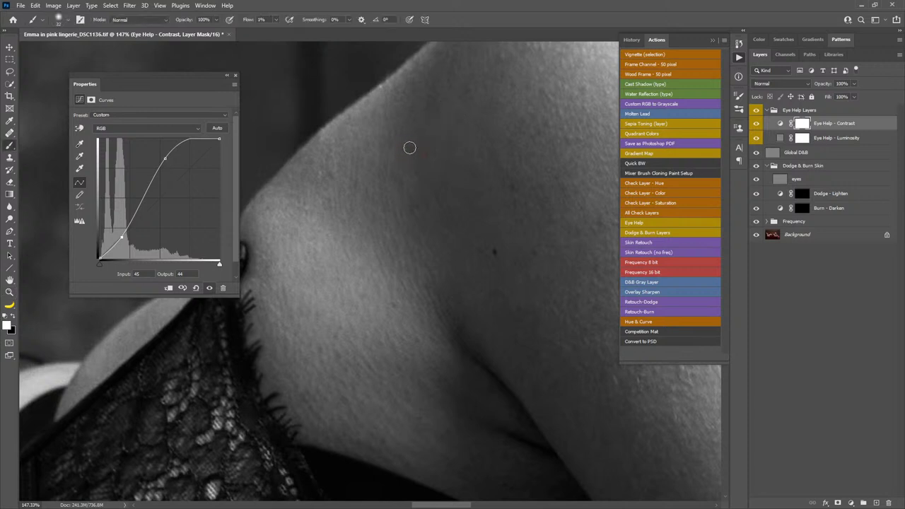
click(802, 194)
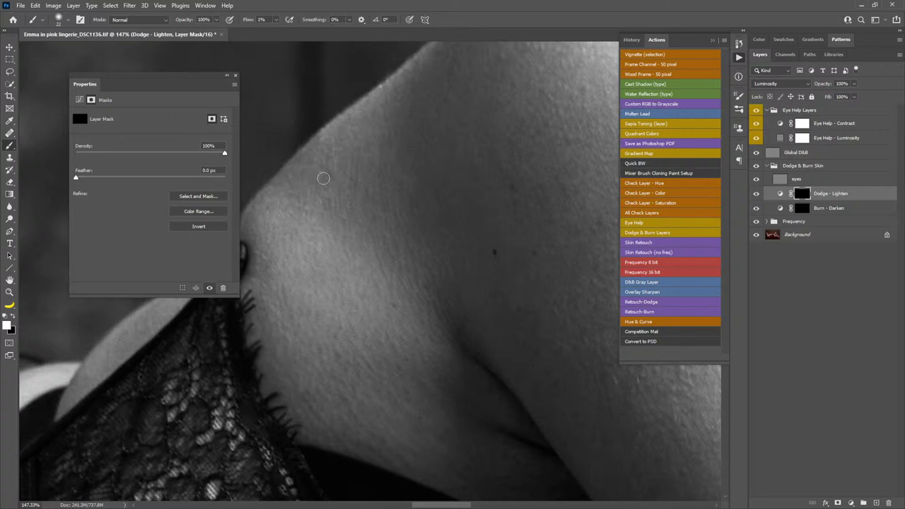
drag(462, 154, 404, 219)
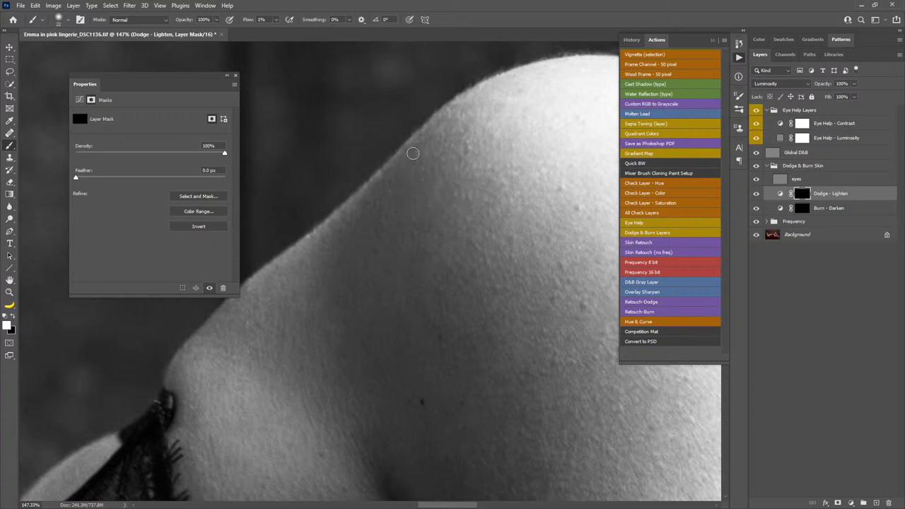
Dodge the uneven skin between the lace trim, the black strap and the armpit crease.
scroll(448, 251, down, 5)
scroll(448, 251, down, 5)
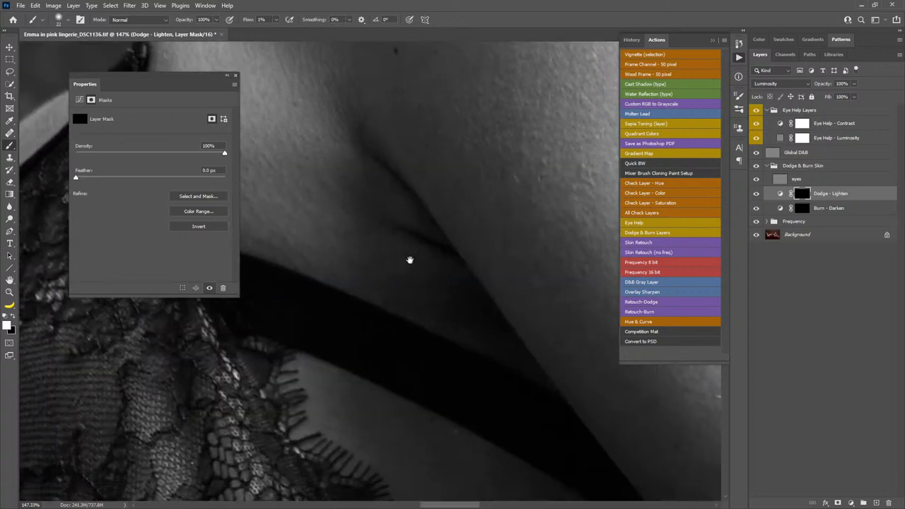
drag(327, 244, 447, 265)
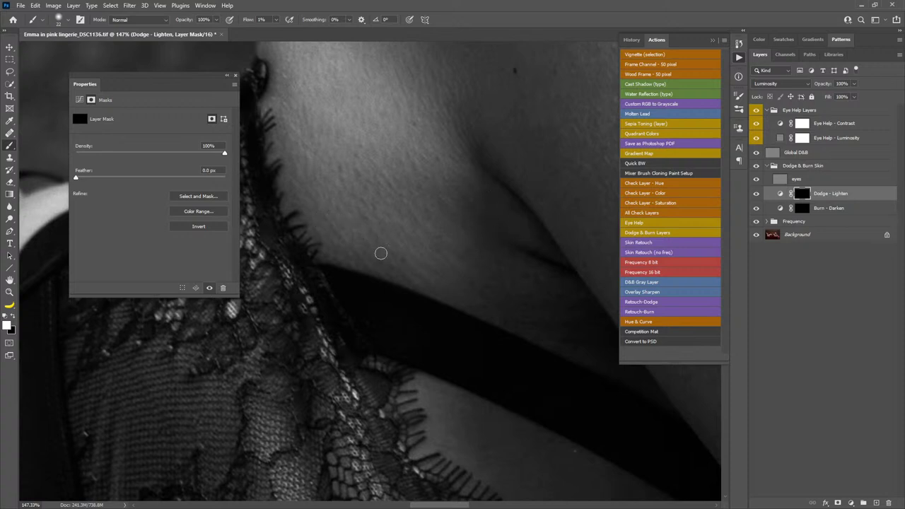
Steepen the Eye Help - Contrast curve to reveal the dark skin below the strap, with the upper point at input 84, output 226.
drag(510, 389, 370, 208)
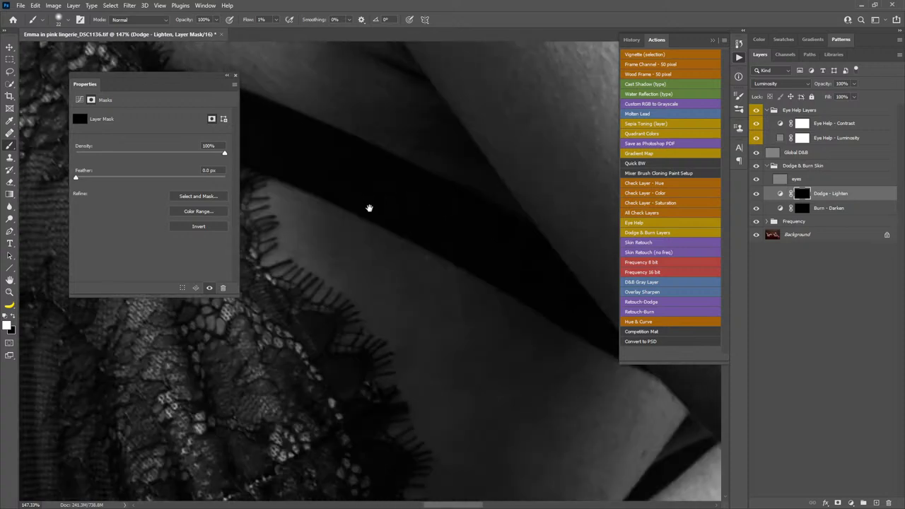
drag(497, 410, 450, 323)
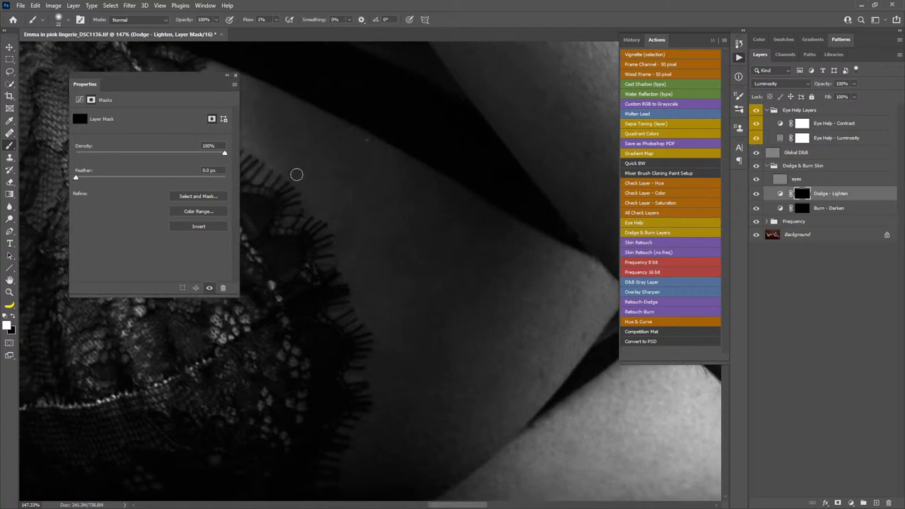
click(757, 125)
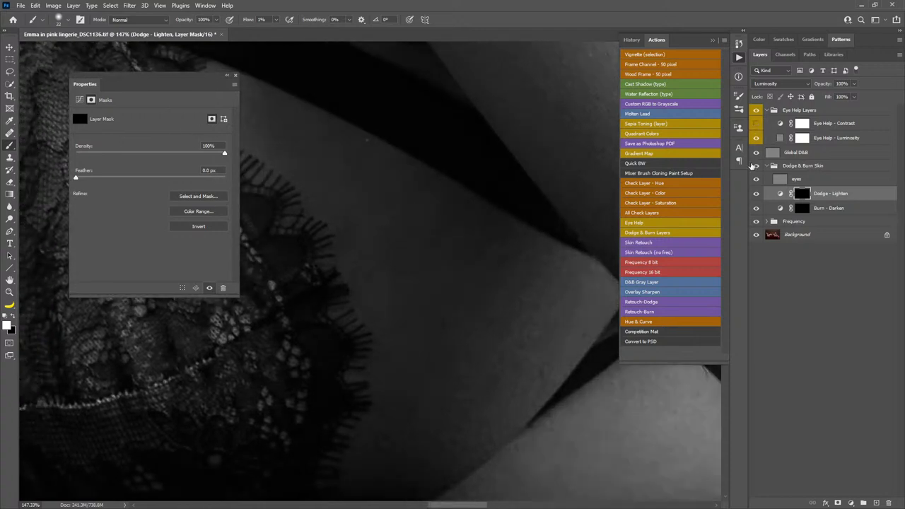
click(757, 124)
click(778, 126)
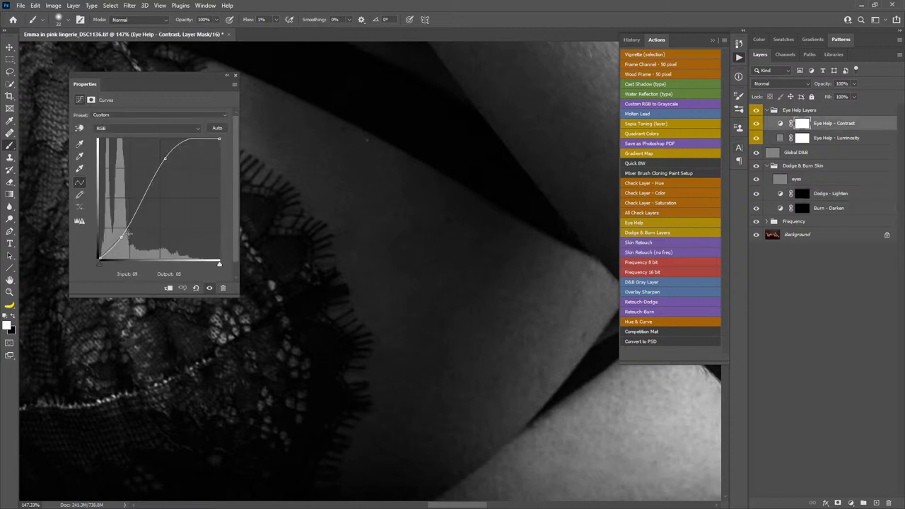
drag(117, 237, 147, 154)
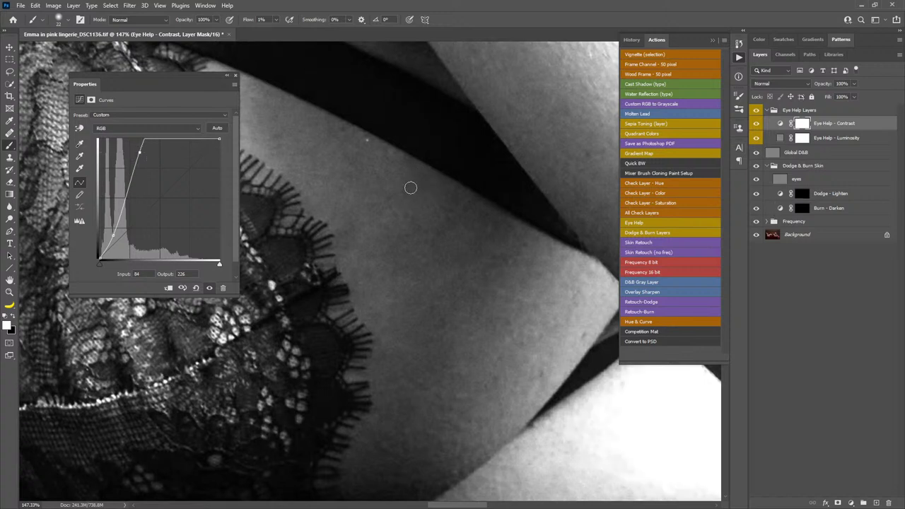
Dodge dark patches on the skin below the strap, and burn its bright spots on the Burn - Darken mask.
click(795, 208)
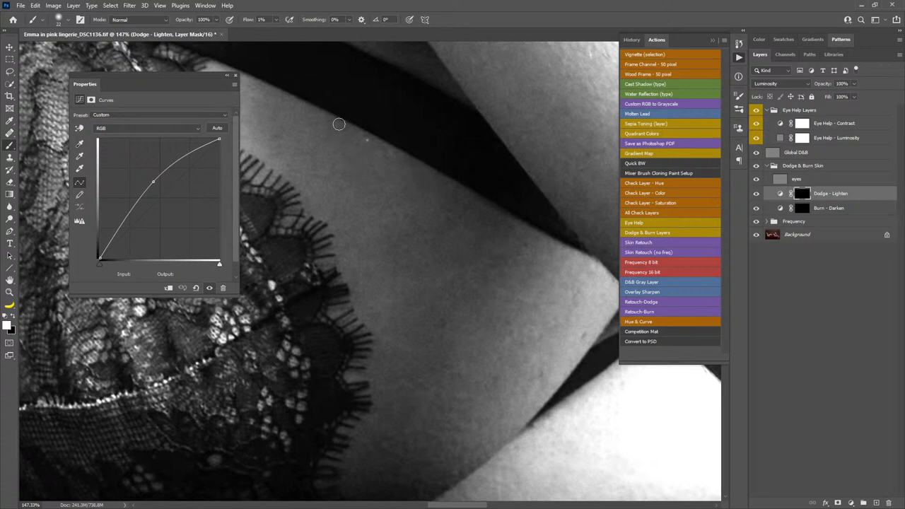
click(801, 208)
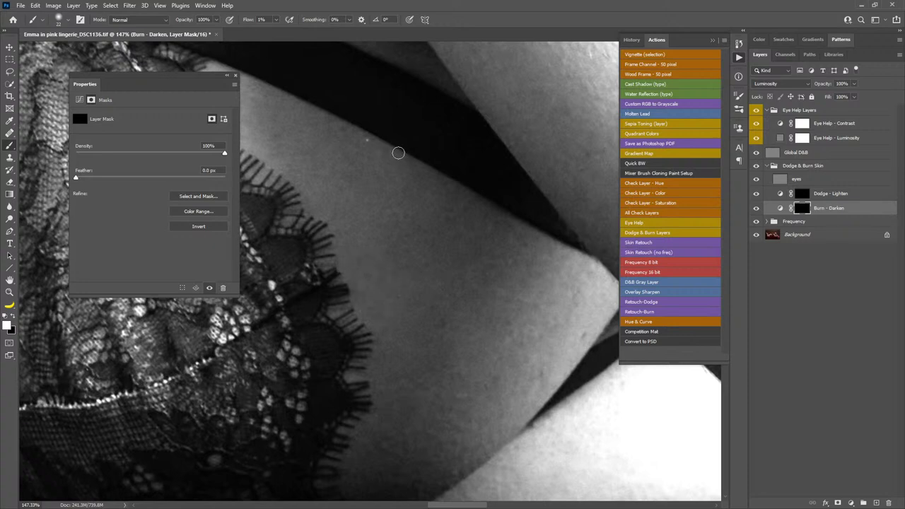
drag(503, 349, 499, 226)
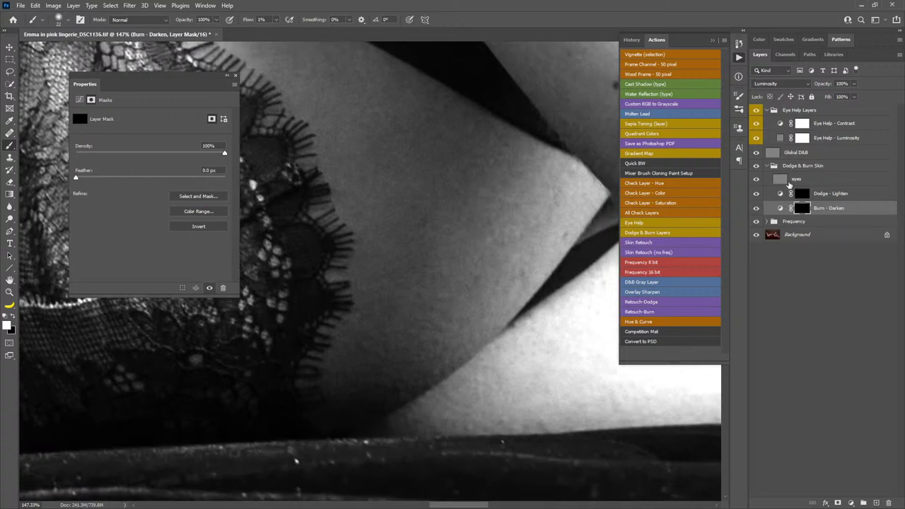
Return to the Dodge - Lighten mask and dodge the lower skin area beside the lace edge and above the fabric.
key(alt+bracketright)
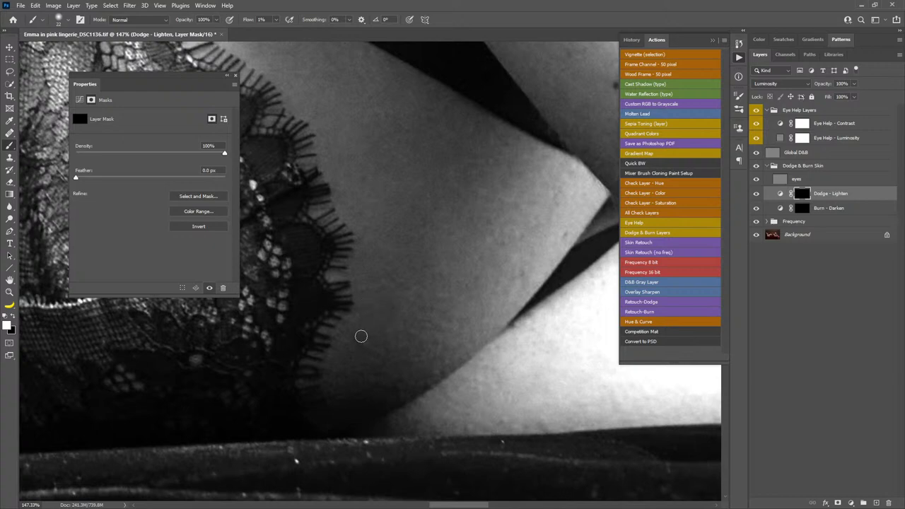
drag(527, 355, 390, 281)
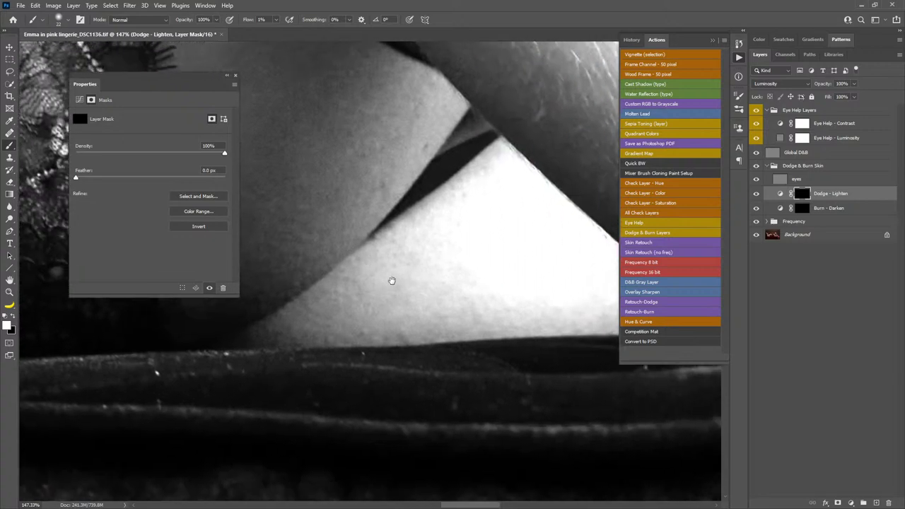
drag(499, 265, 280, 403)
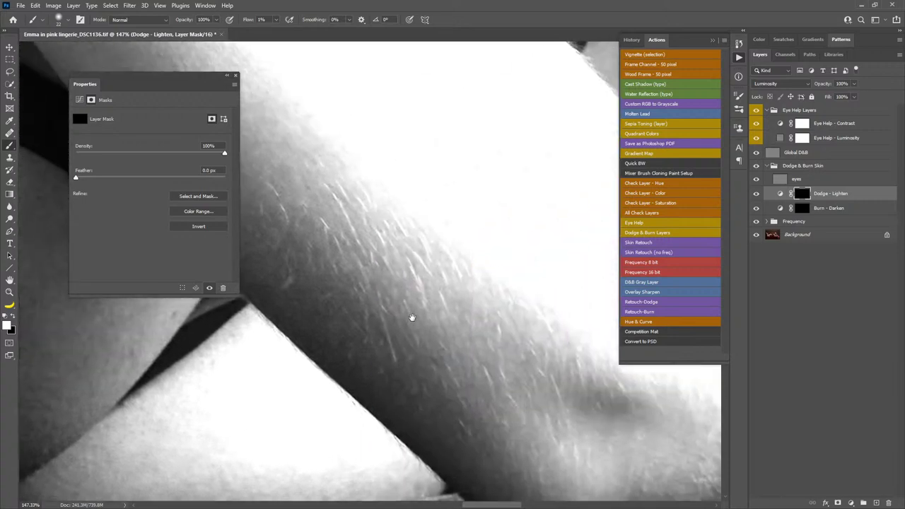
mouse_move(412, 318)
mouse_down()
mouse_move(493, 258)
mouse_move(469, 321)
mouse_move(478, 335)
mouse_up()
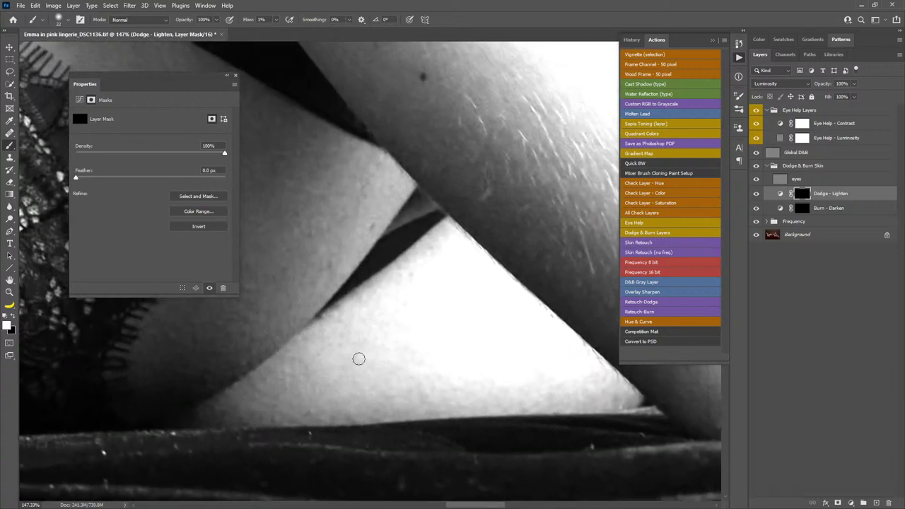
drag(374, 371, 473, 295)
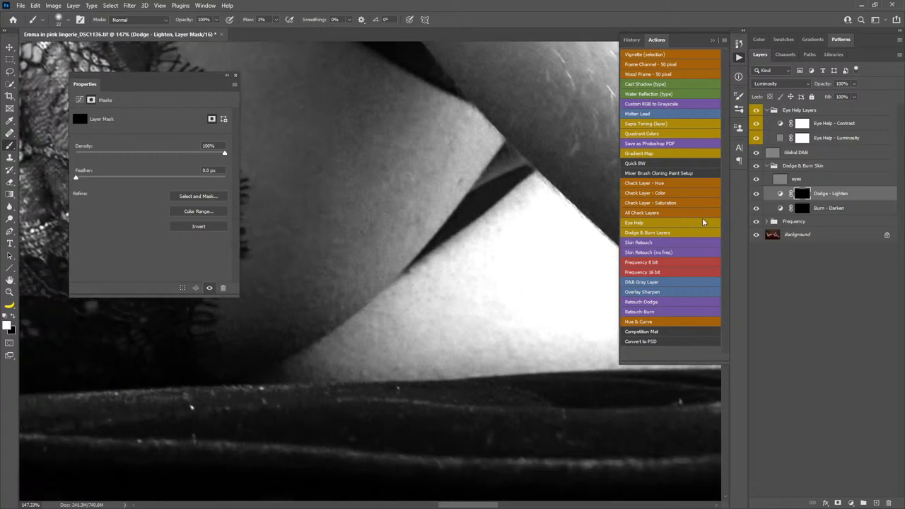
Reshape the Eye Help - Contrast curve for the brightest skin below the strap, with the upper point at input 114, output 207.
click(781, 124)
click(157, 160)
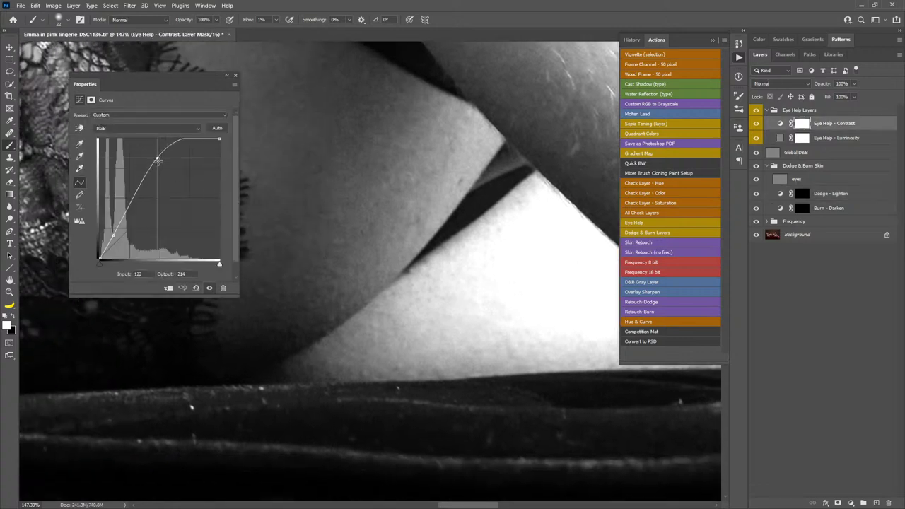
drag(158, 159, 175, 165)
mouse_move(113, 236)
mouse_down()
mouse_move(128, 251)
mouse_move(126, 239)
mouse_up()
drag(175, 165, 153, 161)
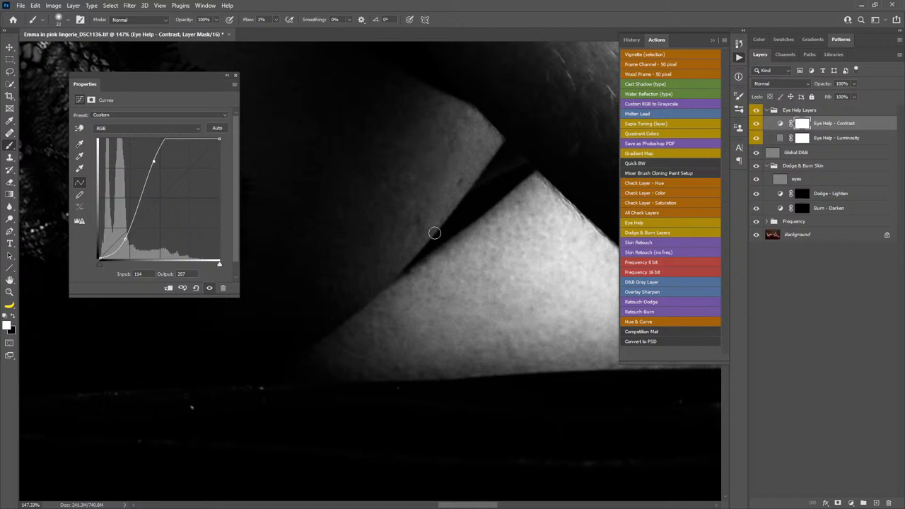
Dodge dark patches on the Dodge - Lighten mask across the bright skin triangle and the skin beside the lace edge.
click(805, 194)
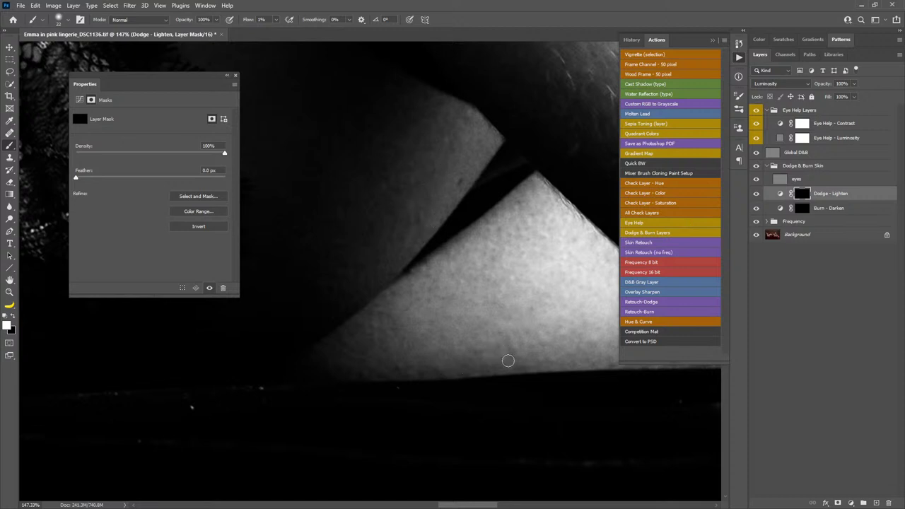
drag(526, 359, 378, 340)
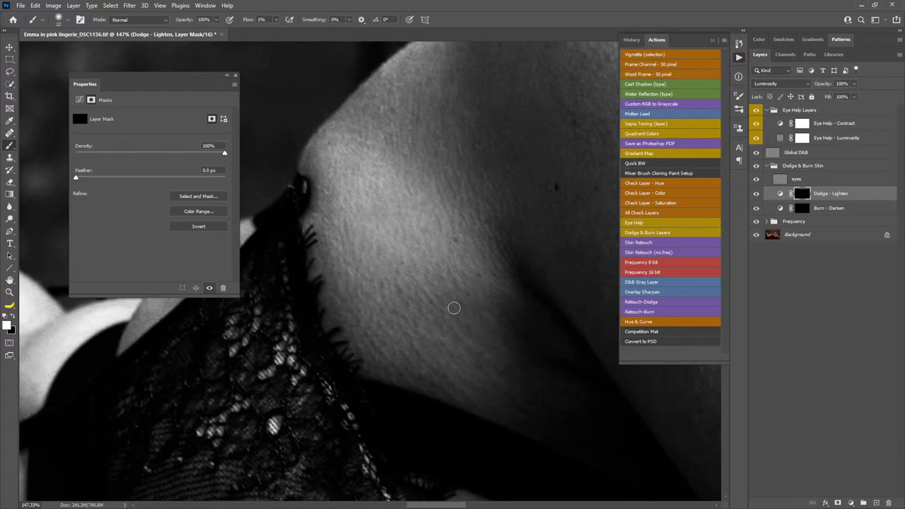
drag(452, 361, 289, 322)
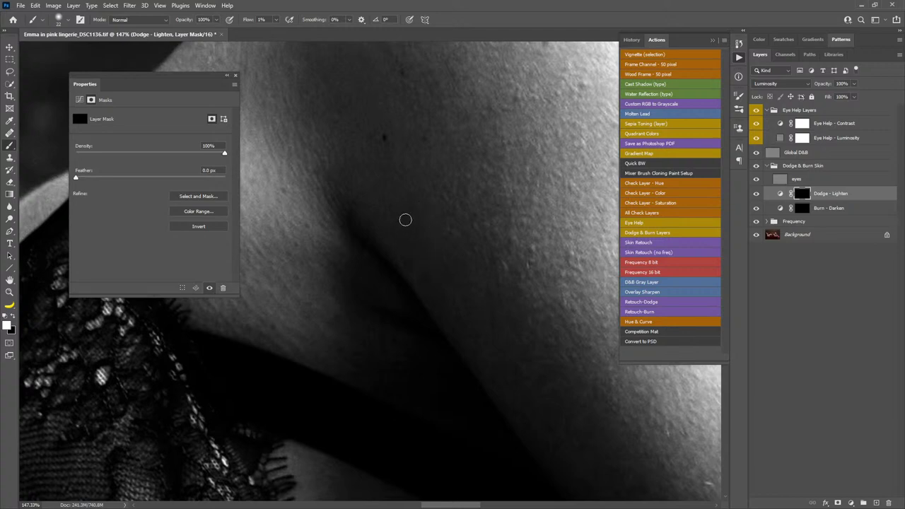
drag(460, 118, 463, 278)
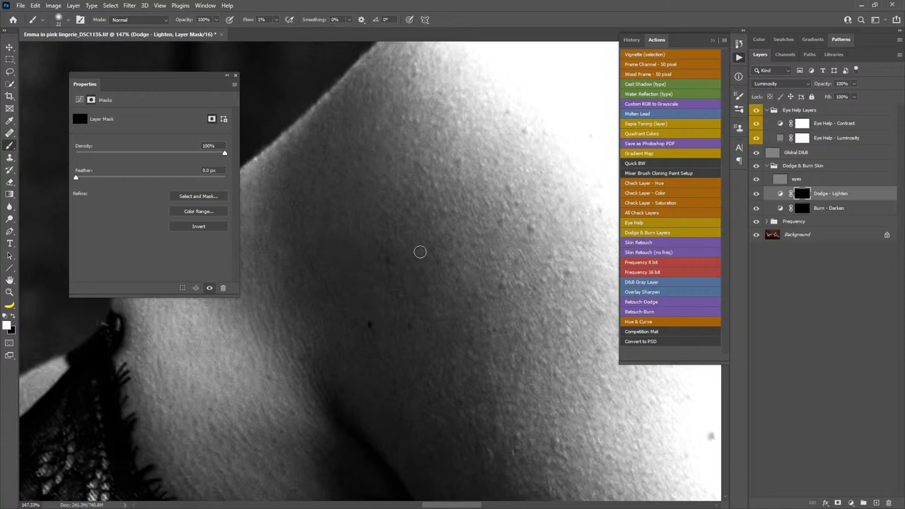
drag(498, 404, 479, 264)
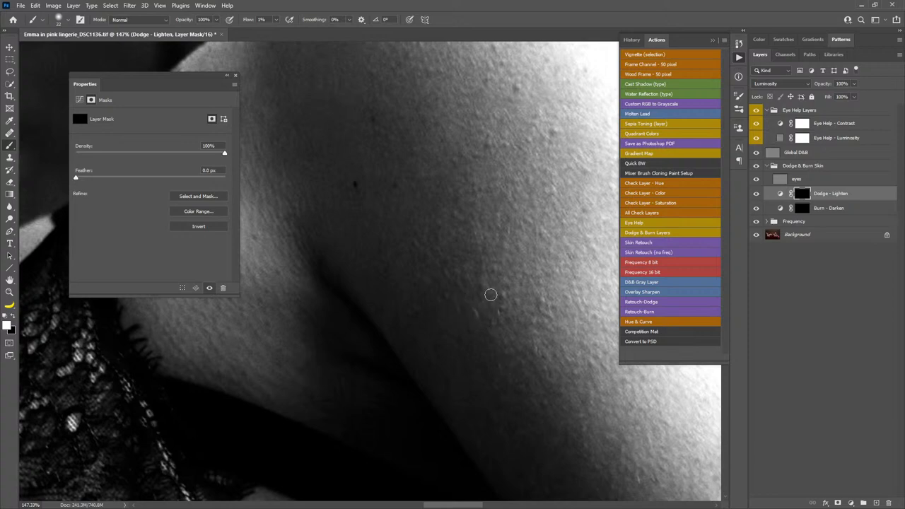
drag(375, 323, 456, 239)
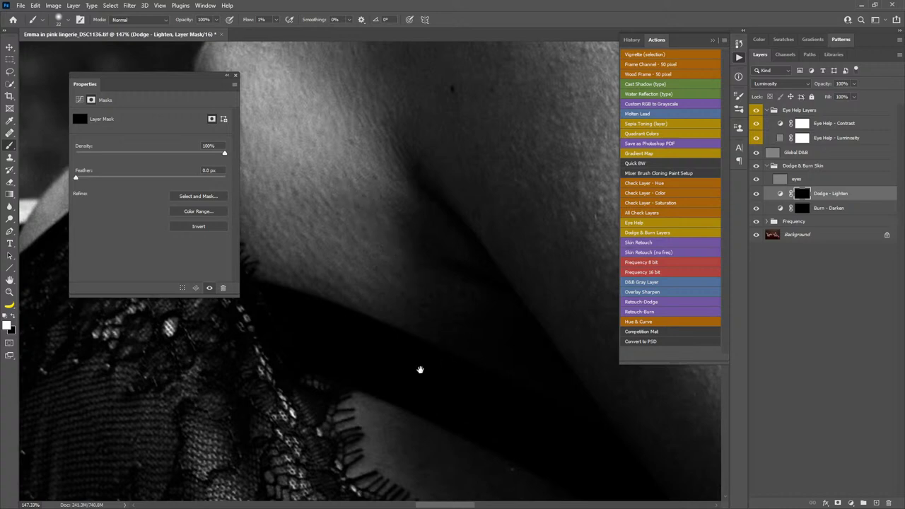
drag(418, 370, 406, 182)
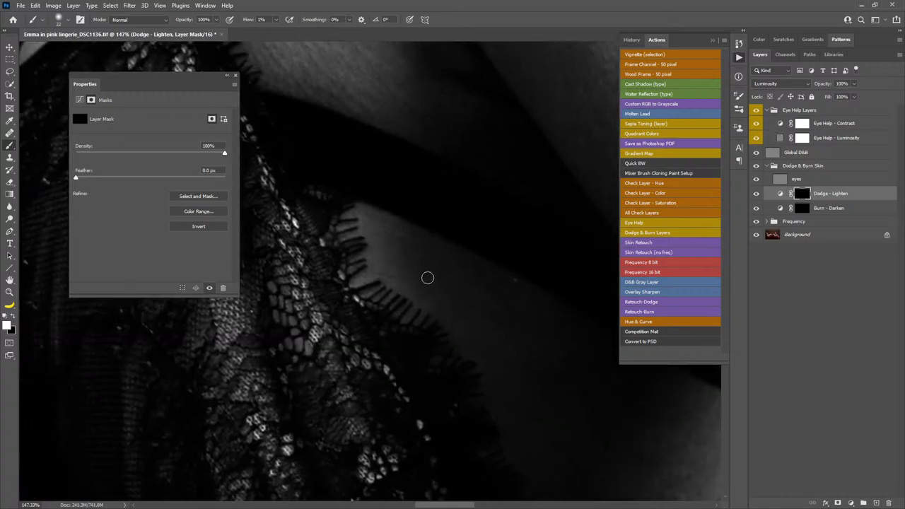
mouse_move(404, 355)
mouse_down()
mouse_move(438, 363)
mouse_move(443, 303)
mouse_move(457, 279)
mouse_move(429, 230)
mouse_up()
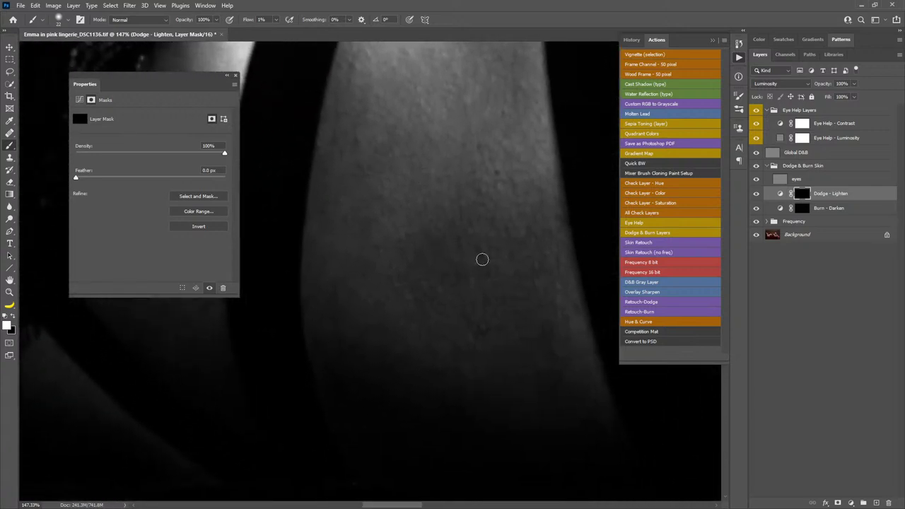
Soften the Eye Help - Contrast curve by adjusting its upper and lower points to brighten the dark skin between the straps.
key(z)
drag(481, 259, 442, 281)
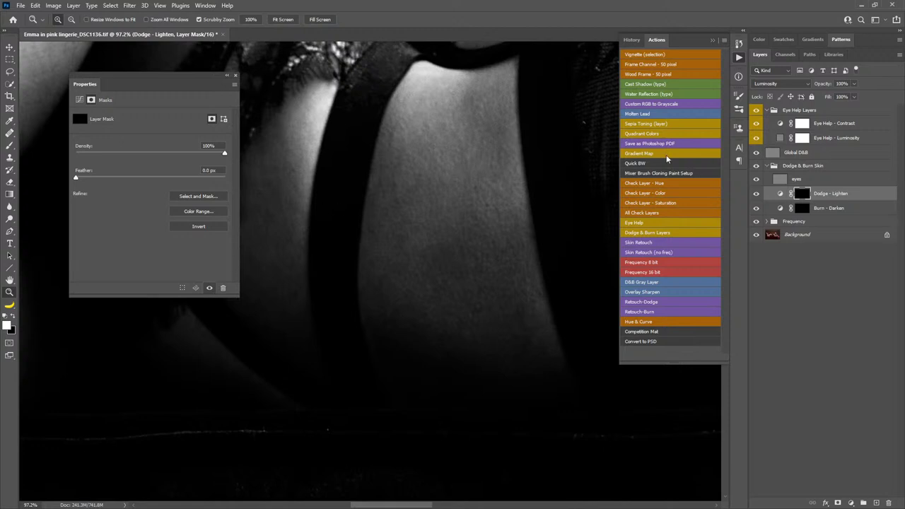
click(779, 123)
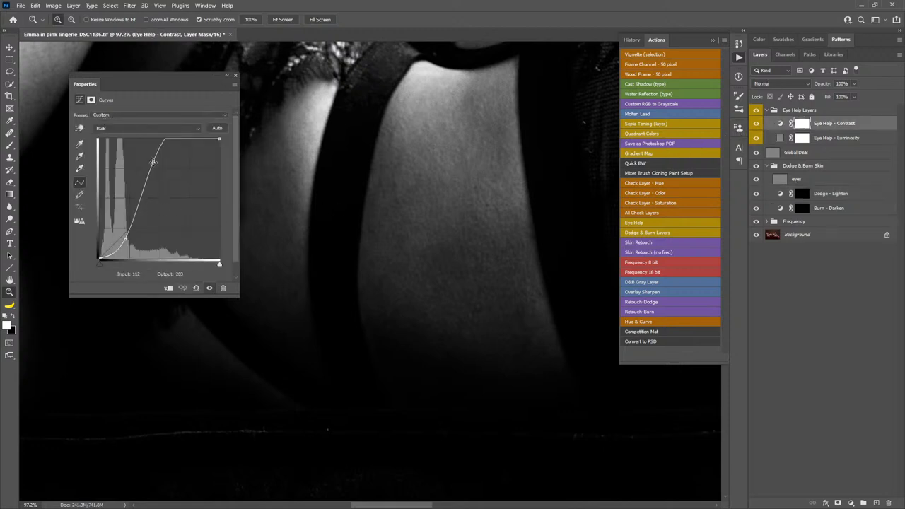
drag(154, 162, 159, 162)
drag(125, 239, 110, 231)
mouse_move(159, 162)
mouse_down()
mouse_move(148, 148)
mouse_move(157, 156)
mouse_up()
drag(111, 232, 119, 239)
Return to the Dodge - Lighten mask and dodge dark patches on the wide skin area between the straps with a resized brush.
click(801, 196)
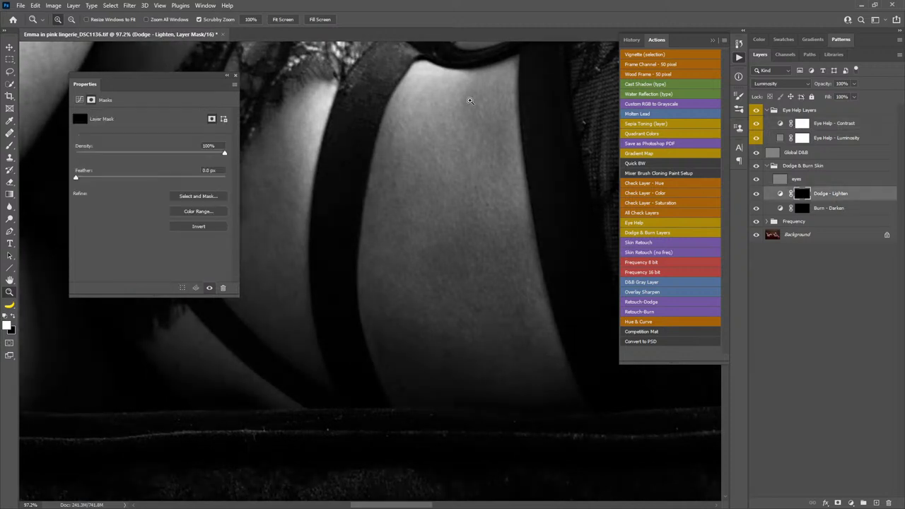
key(b)
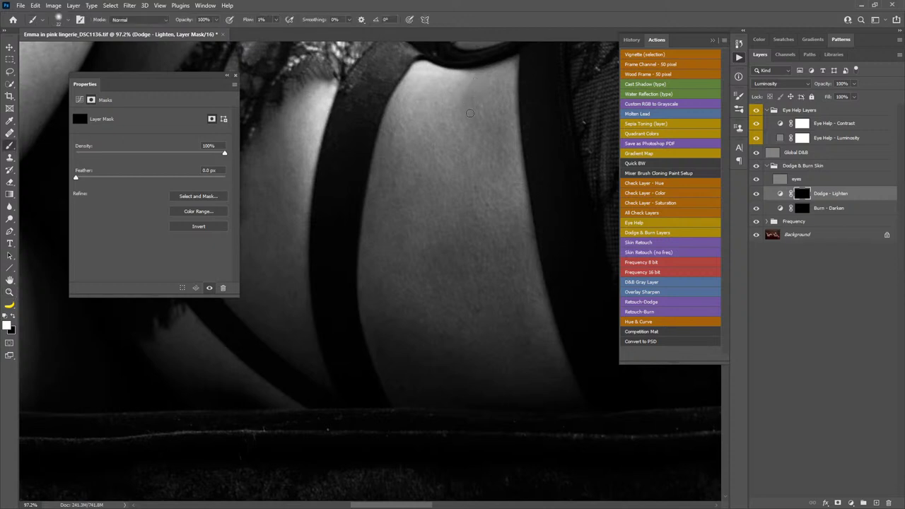
alt+right_click(507, 145)
Steepen the Eye Help - Contrast curve for the skin between the lace and straps, with the lower point at input 33, output 24.
drag(325, 215, 480, 260)
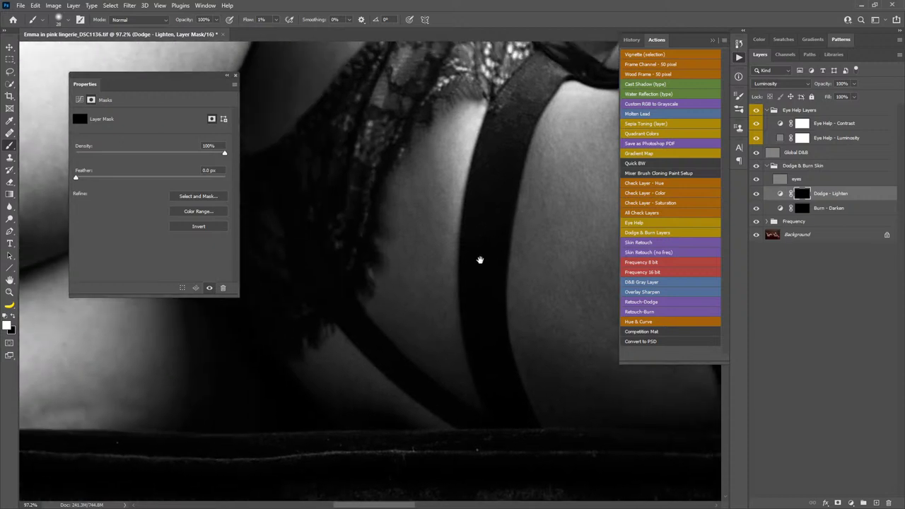
click(782, 125)
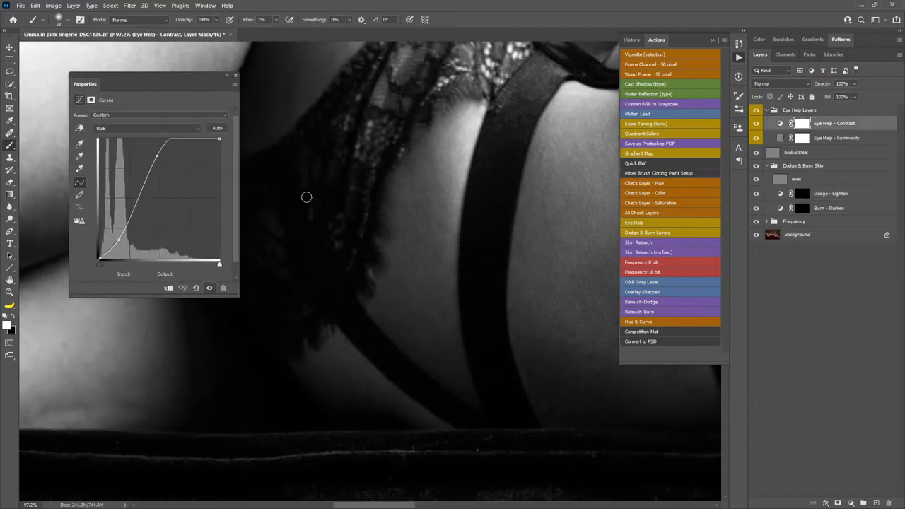
mouse_move(124, 235)
mouse_down()
mouse_move(119, 249)
mouse_move(113, 242)
mouse_up()
drag(155, 155, 143, 156)
drag(117, 238, 120, 247)
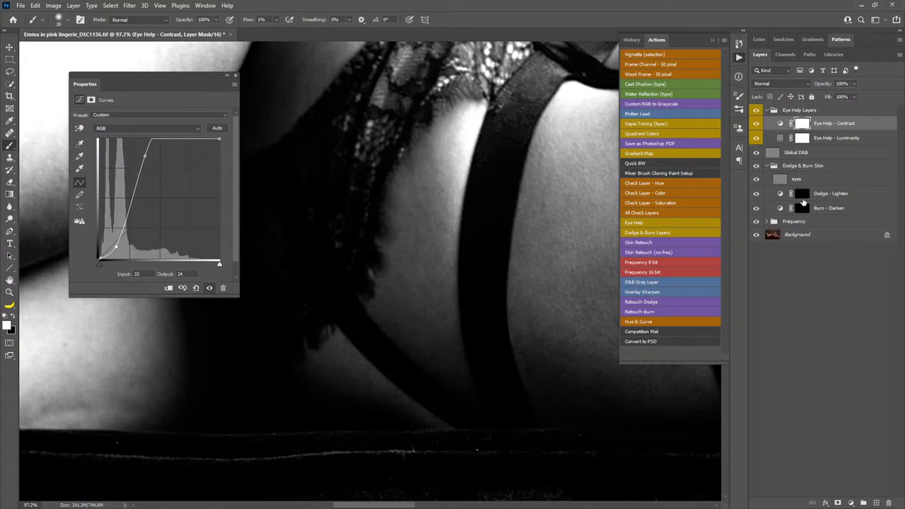
Dodge the skin between the lace and straps on the Dodge - Lighten mask, and enlarge the brush for the bright skin along the fabric edge.
click(801, 194)
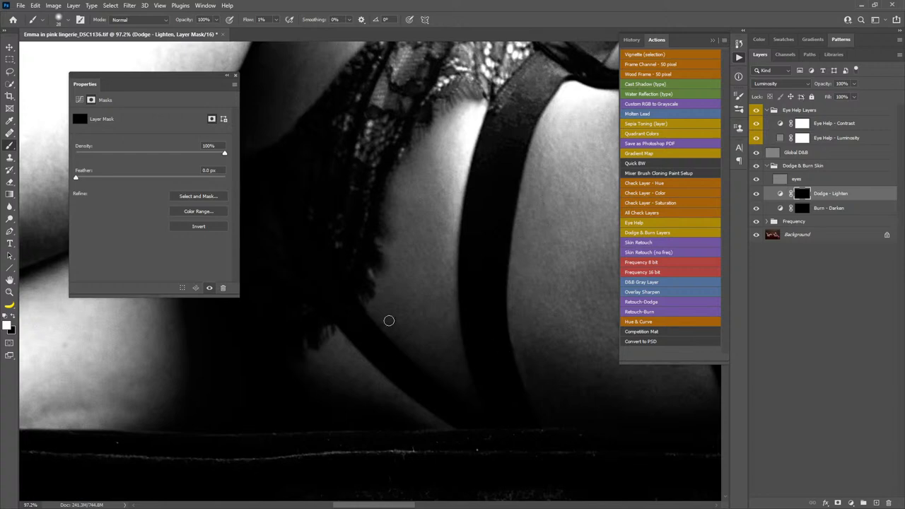
drag(345, 300, 498, 190)
drag(382, 290, 538, 315)
drag(416, 357, 449, 345)
alt+right_click(464, 351)
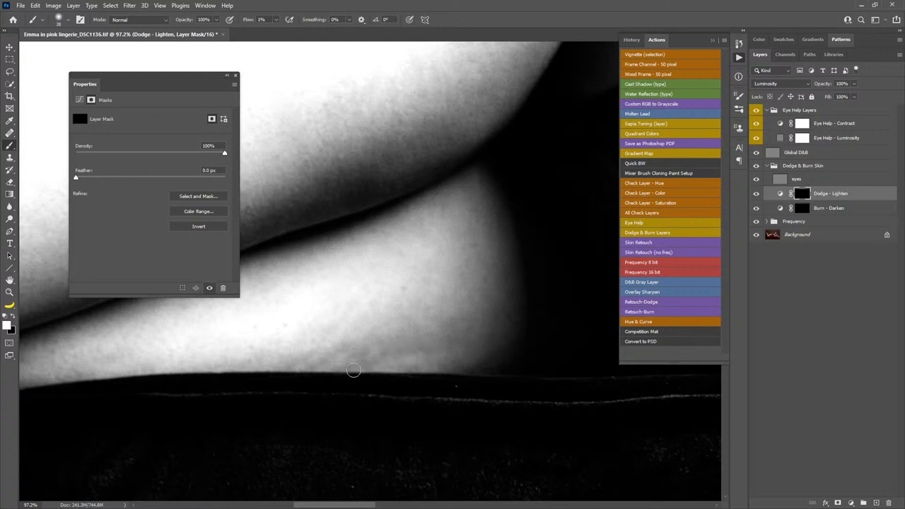
Burn bright spots on the skin above the fabric edge on the Burn - Darken mask, and dodge its dark patches on the Dodge - Lighten mask.
click(792, 211)
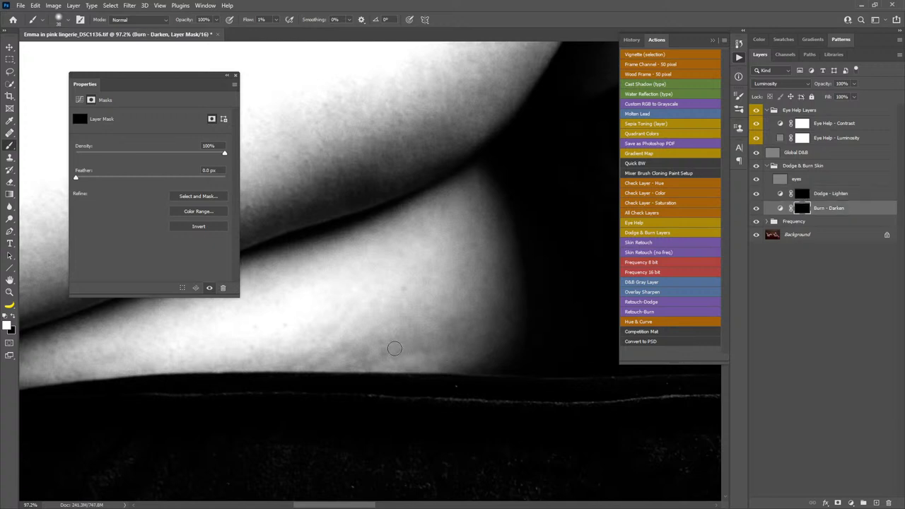
alt+right_click(437, 362)
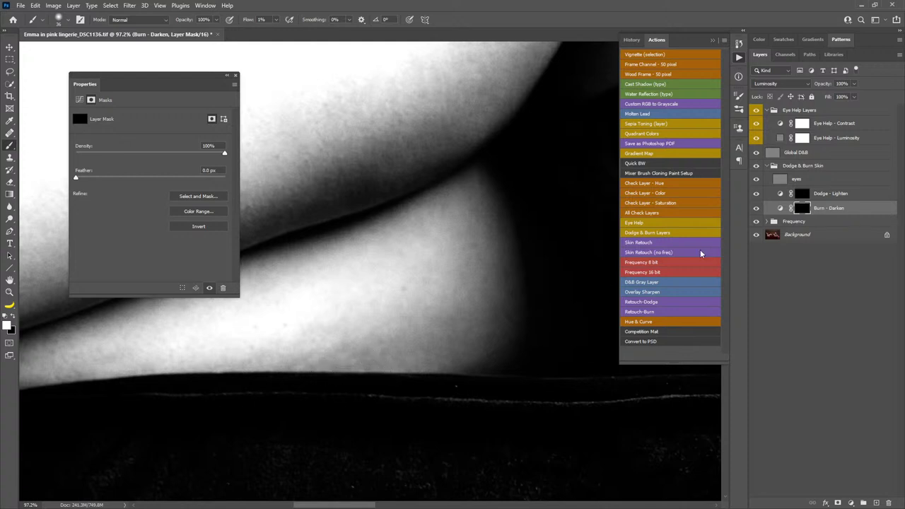
click(801, 194)
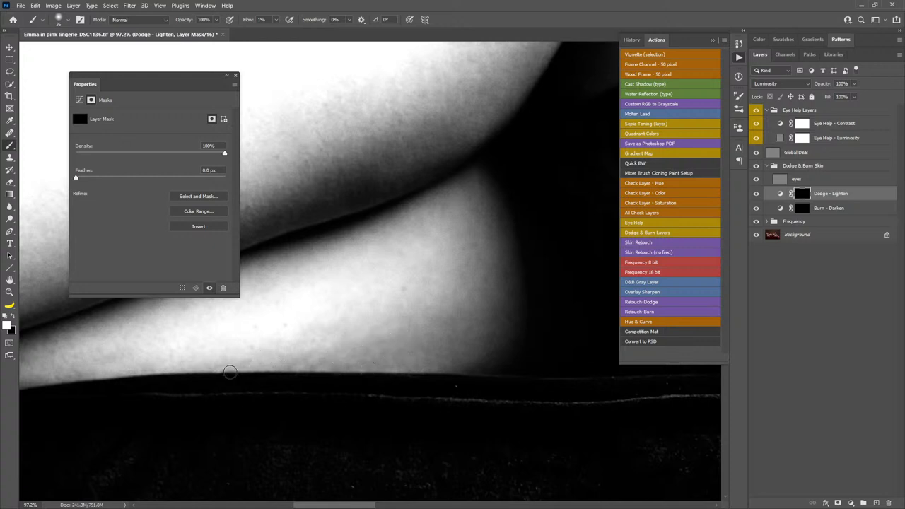
alt+drag(326, 365, 322, 365)
alt+drag(326, 364, 316, 364)
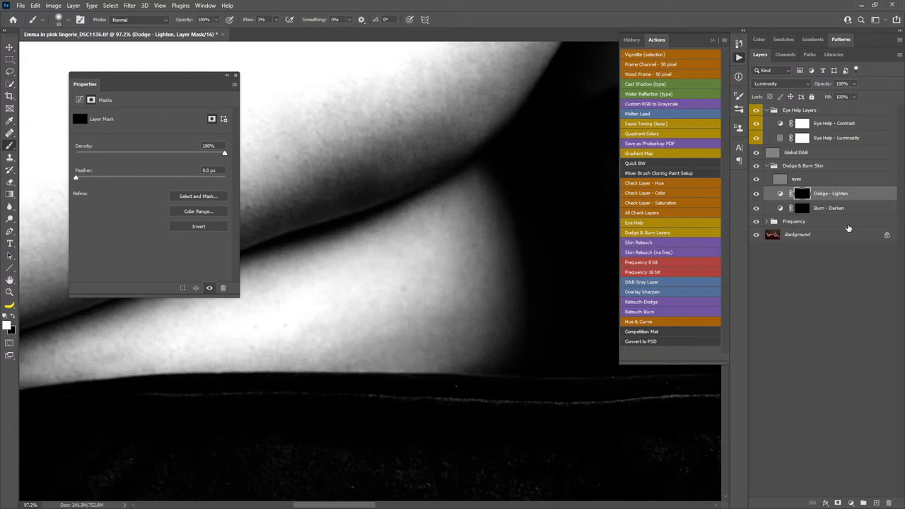
Even out the remaining bright and dark patches farther along the fabric edge, alternating between the Burn - Darken and Dodge - Lighten masks.
click(801, 207)
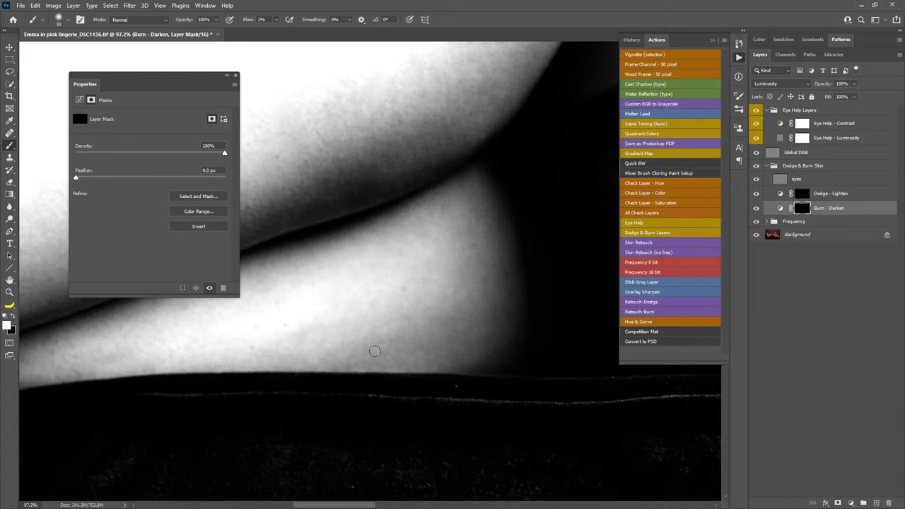
drag(352, 302, 473, 308)
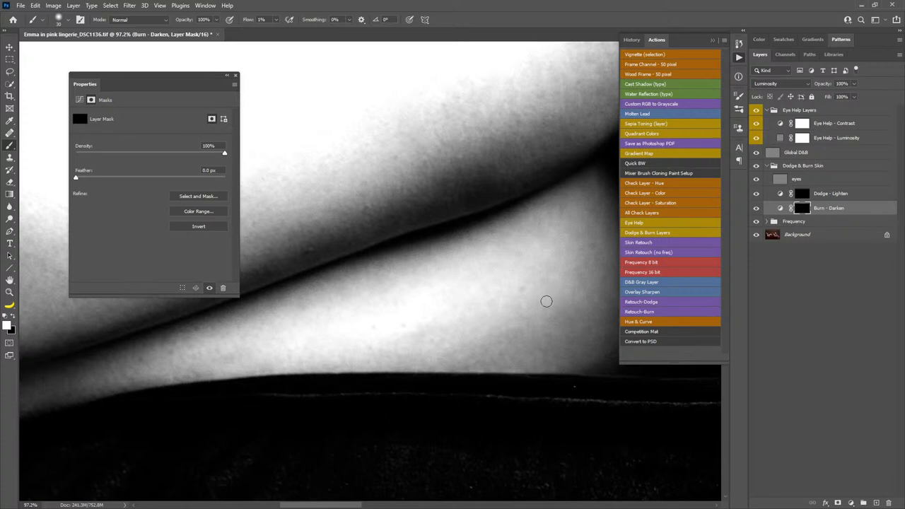
click(805, 195)
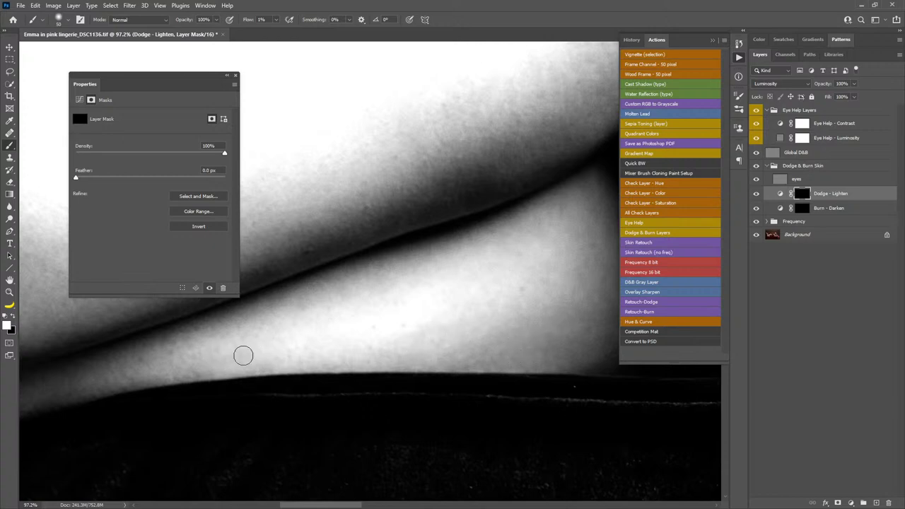
mouse_move(336, 303)
mouse_down()
mouse_move(428, 305)
mouse_move(397, 324)
mouse_up()
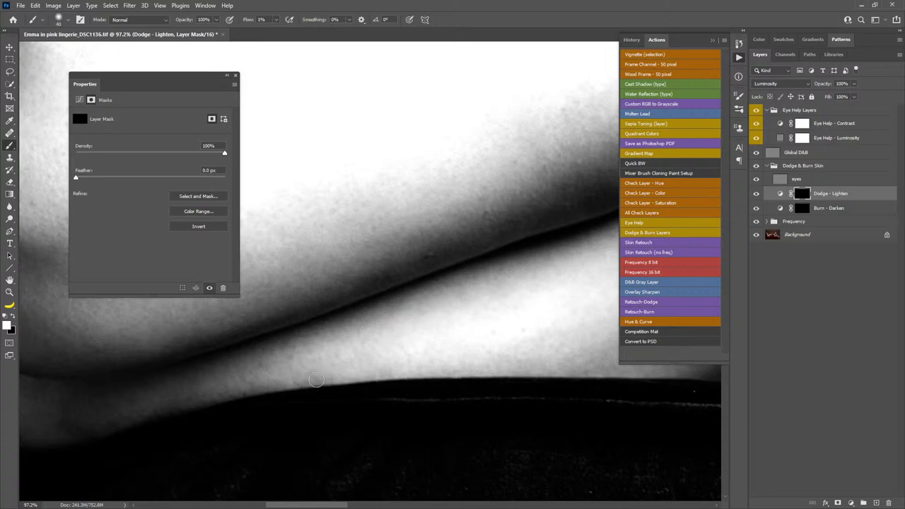
Dodge the dark skin blotches along the knee and lower leg on the Dodge - Lighten mask, using a smaller brush near the crease.
drag(311, 363, 519, 279)
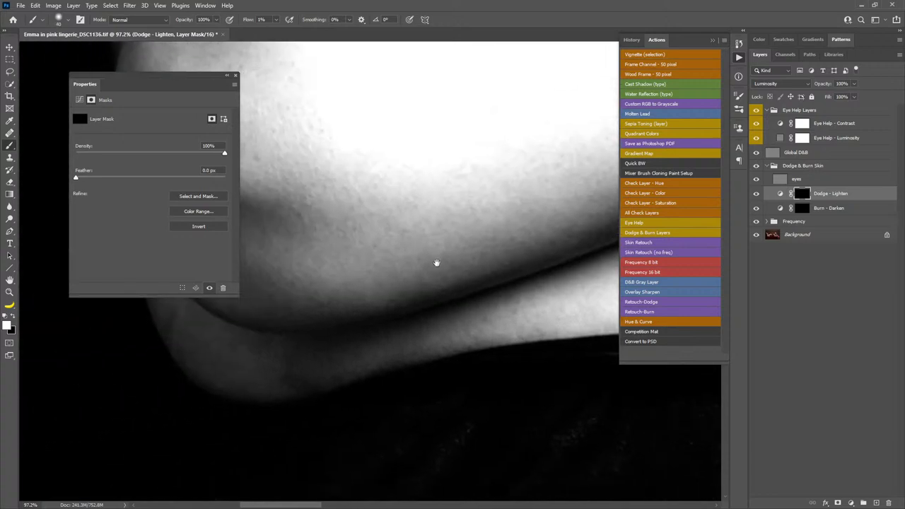
drag(436, 262, 535, 282)
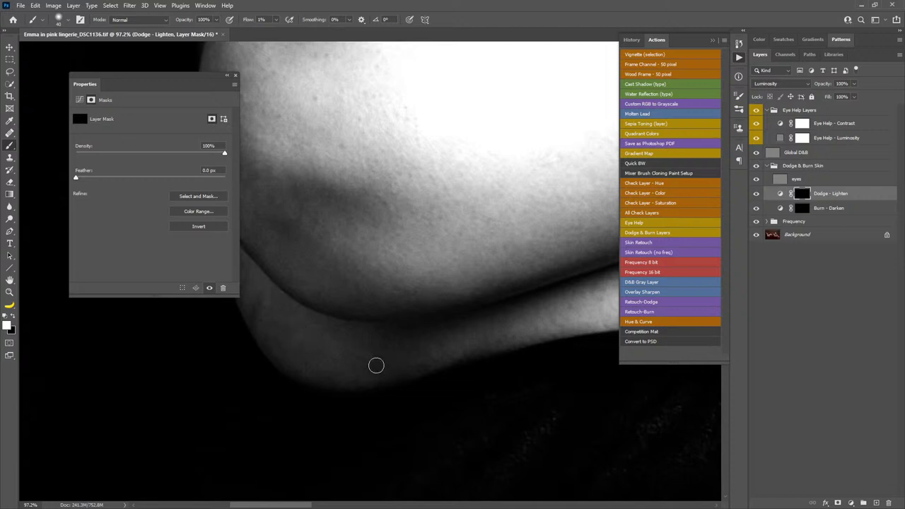
drag(360, 262, 416, 374)
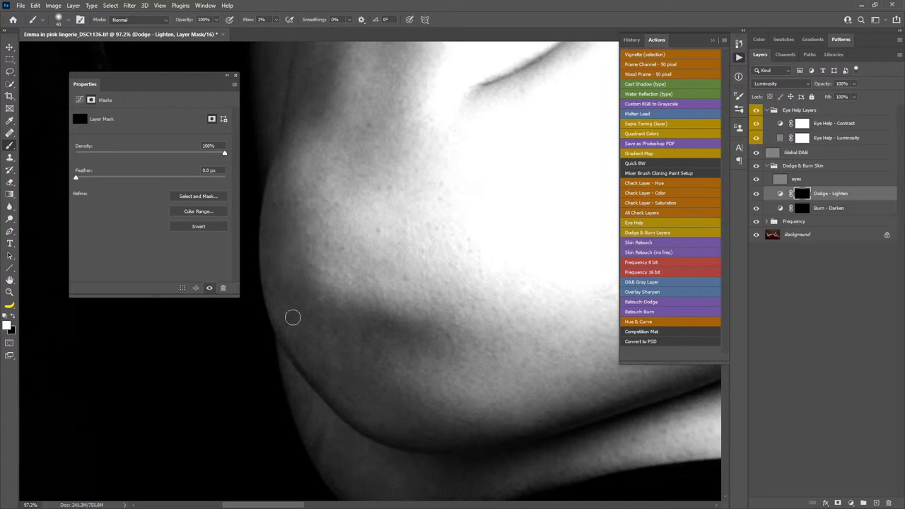
drag(357, 408, 382, 311)
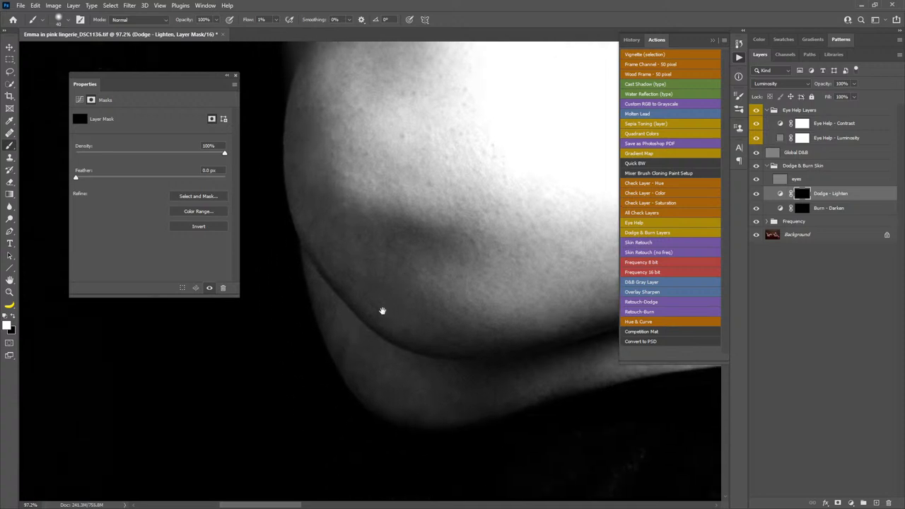
alt+right_click(350, 335)
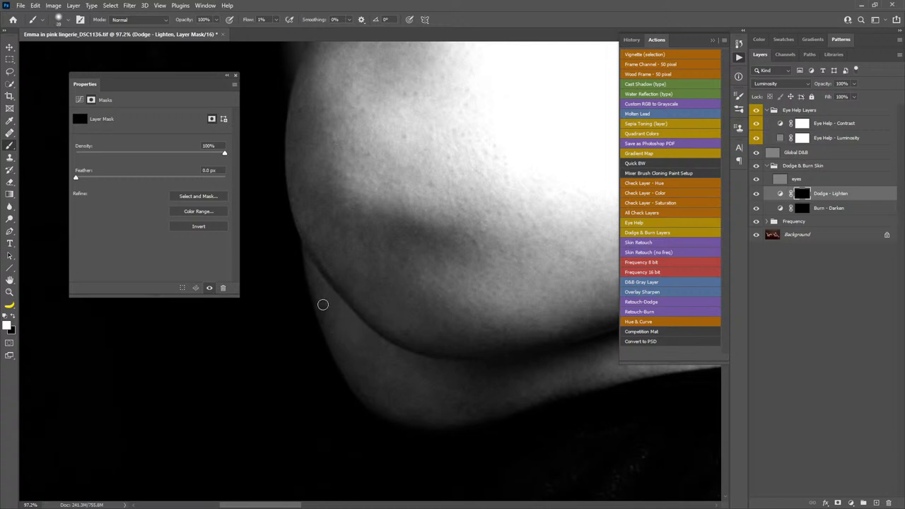
drag(478, 393, 369, 332)
Burn the overly bright skin spots around the knee and lower thigh on the Burn - Darken mask.
click(781, 209)
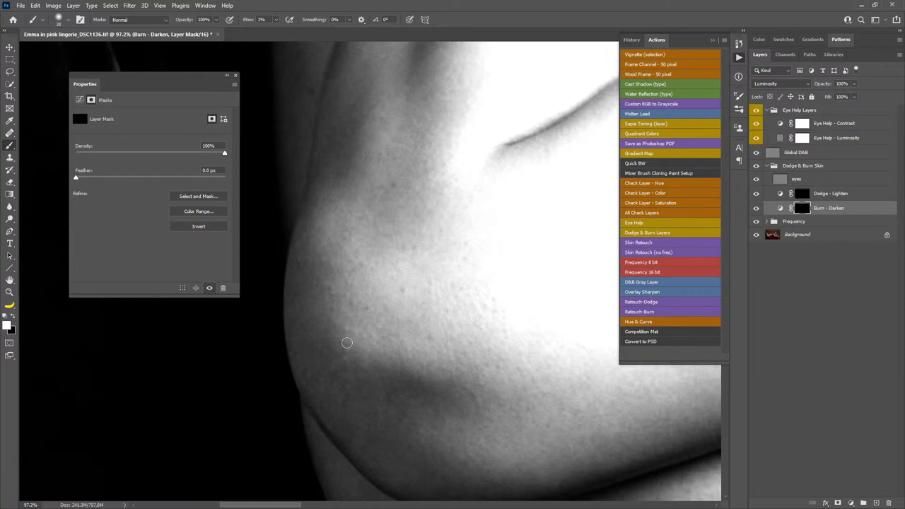
drag(388, 379, 353, 266)
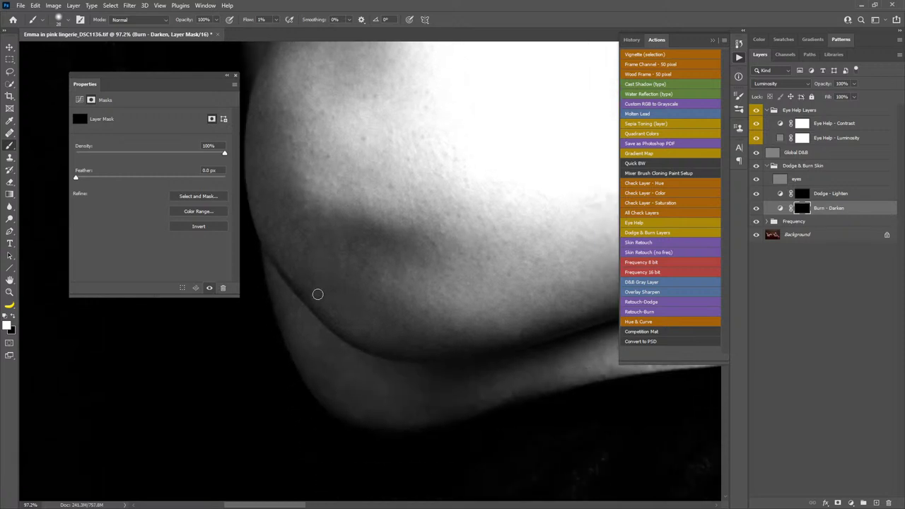
drag(457, 287, 370, 298)
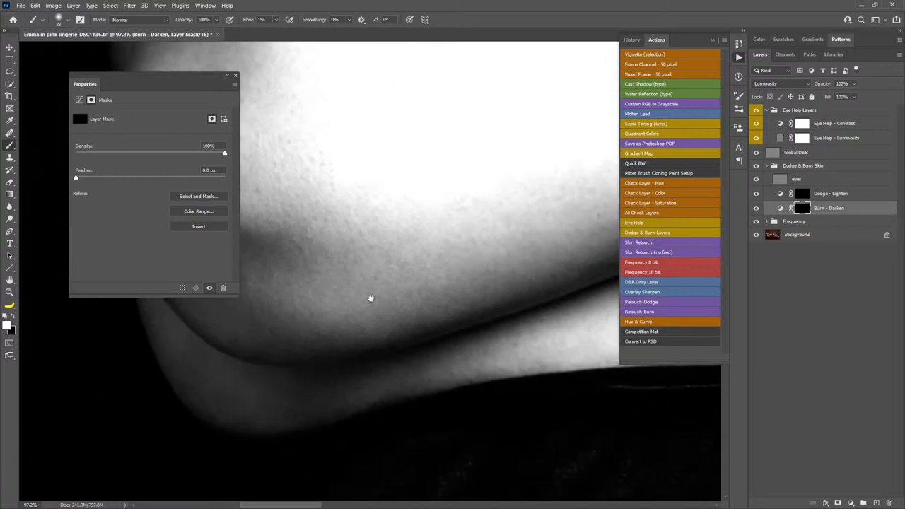
mouse_move(421, 273)
mouse_down()
mouse_move(473, 318)
mouse_move(311, 304)
mouse_move(398, 335)
mouse_move(435, 242)
mouse_up()
Adjust the Eye Help - Contrast curve, setting its upper point to input 129, output 209 and its lower point to input 48, output 20.
click(807, 196)
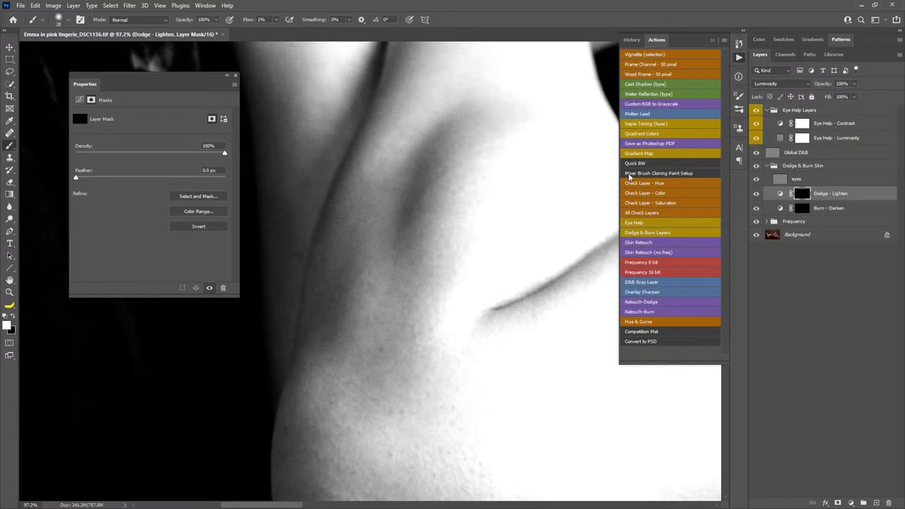
click(781, 125)
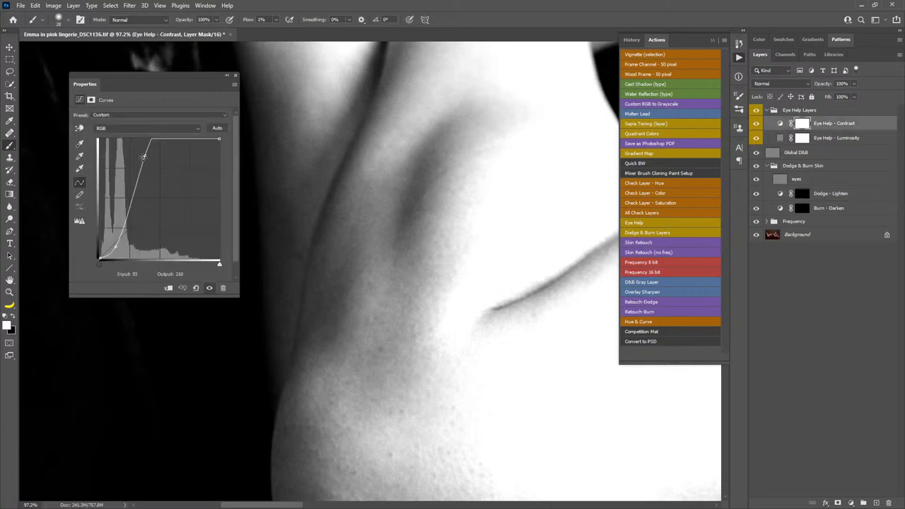
drag(143, 156, 161, 160)
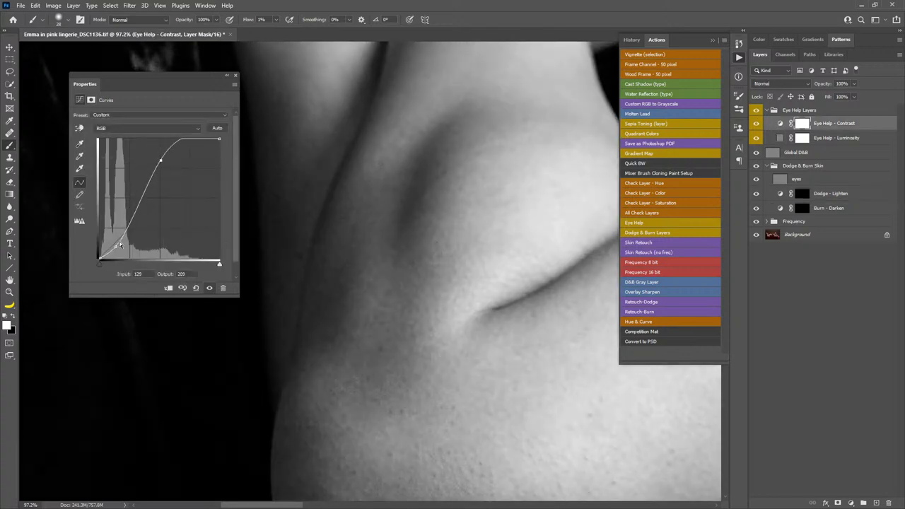
drag(121, 245, 123, 248)
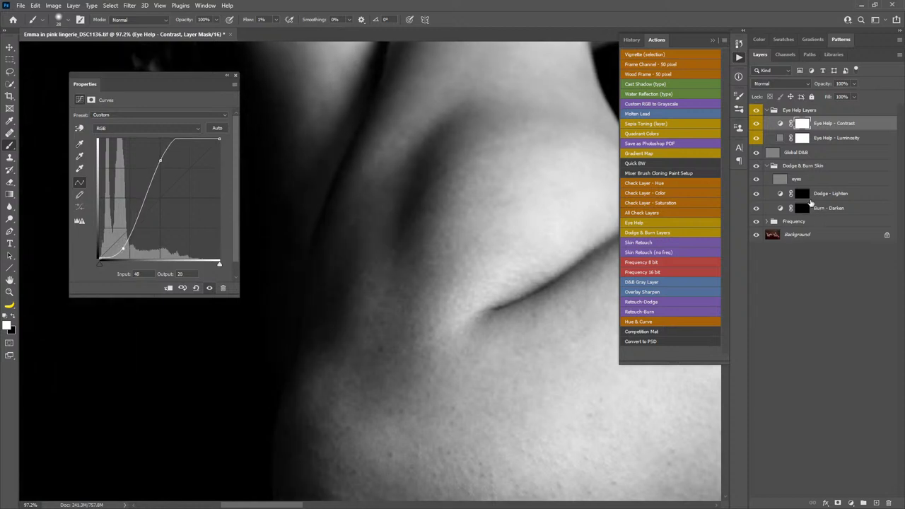
Dodge the uneven dark patches on the calves and feet on the Dodge - Lighten mask, adjusting the brush size.
click(804, 195)
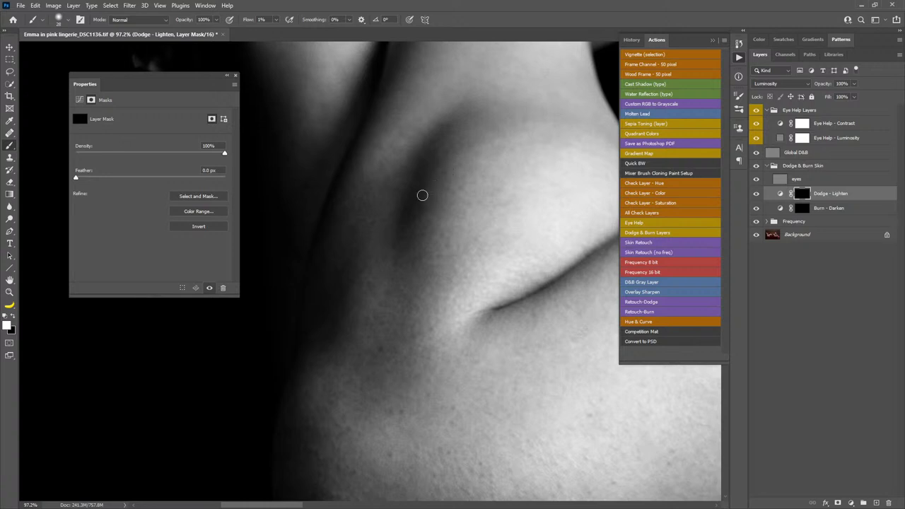
drag(422, 195, 502, 321)
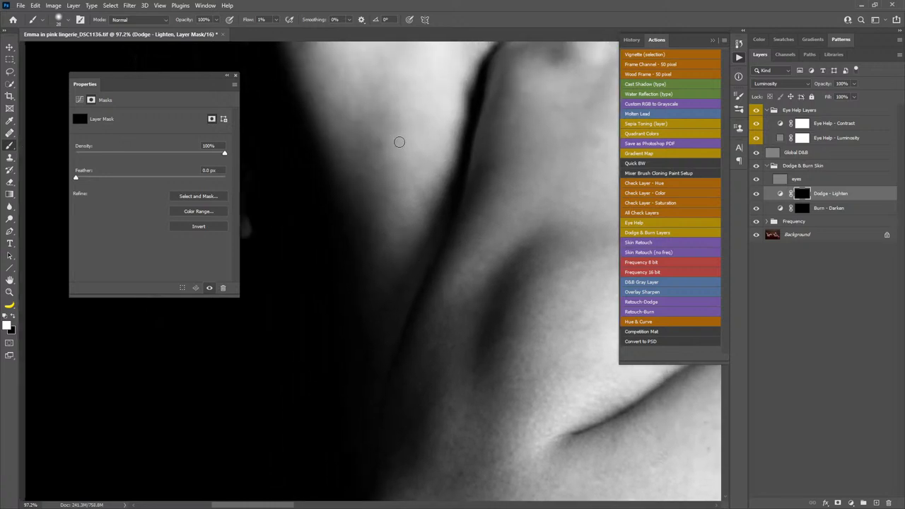
mouse_move(506, 244)
mouse_down()
mouse_move(488, 311)
mouse_move(445, 366)
mouse_up()
drag(489, 277, 452, 322)
alt+right_click(373, 198)
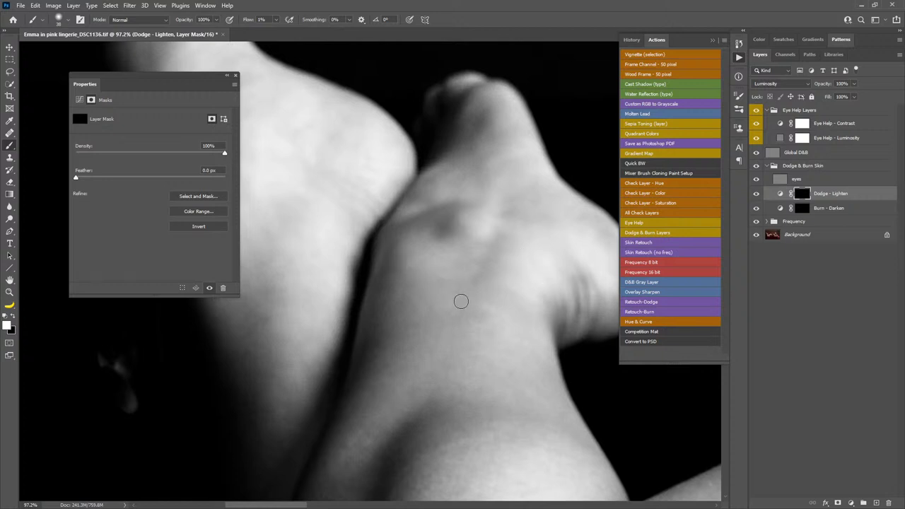
mouse_move(457, 321)
mouse_down()
mouse_move(445, 287)
mouse_move(440, 299)
mouse_move(528, 311)
mouse_up()
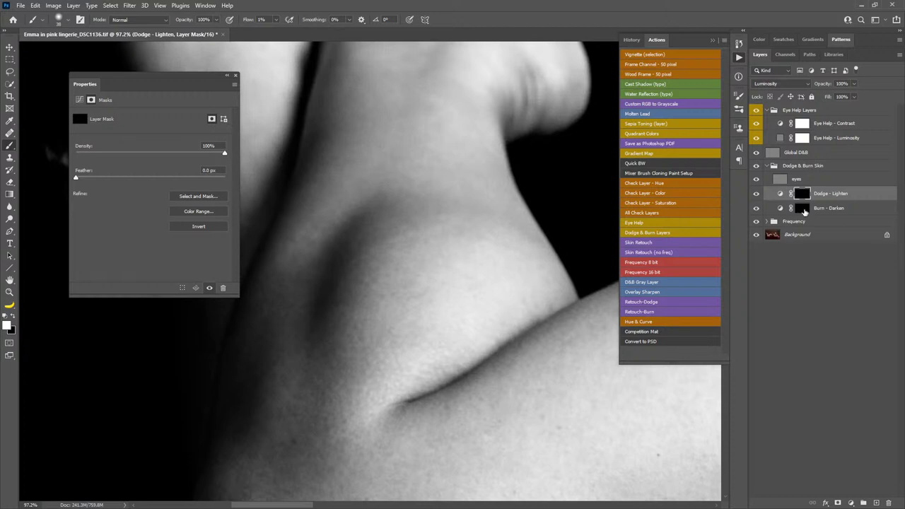
Smooth the shadow transition in the calf hollow by painting on the Burn - Darken and Dodge - Lighten masks with resized brushes.
click(804, 211)
alt+right_click(417, 234)
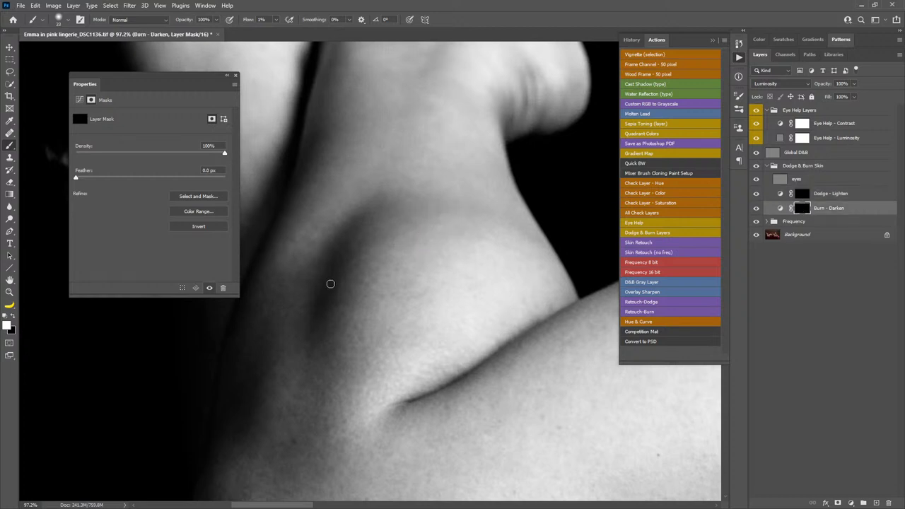
click(798, 193)
alt+right_click(312, 261)
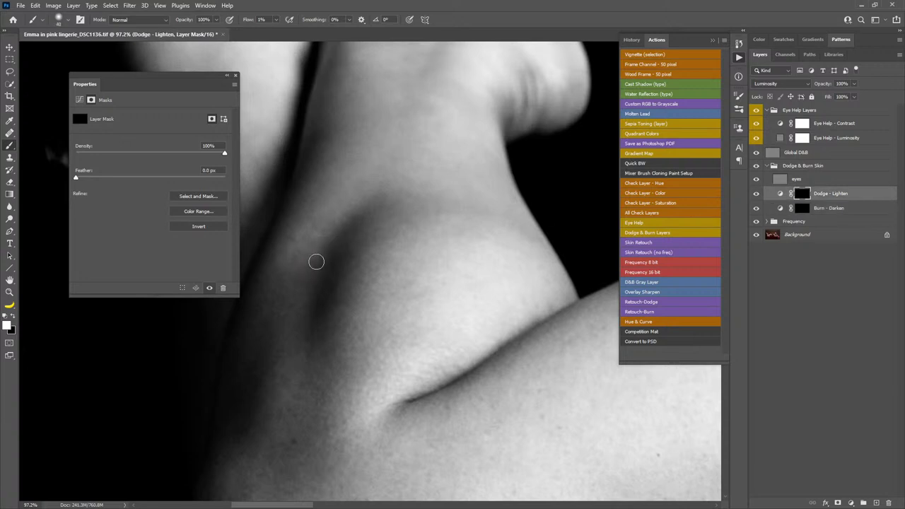
drag(317, 262, 297, 276)
click(801, 208)
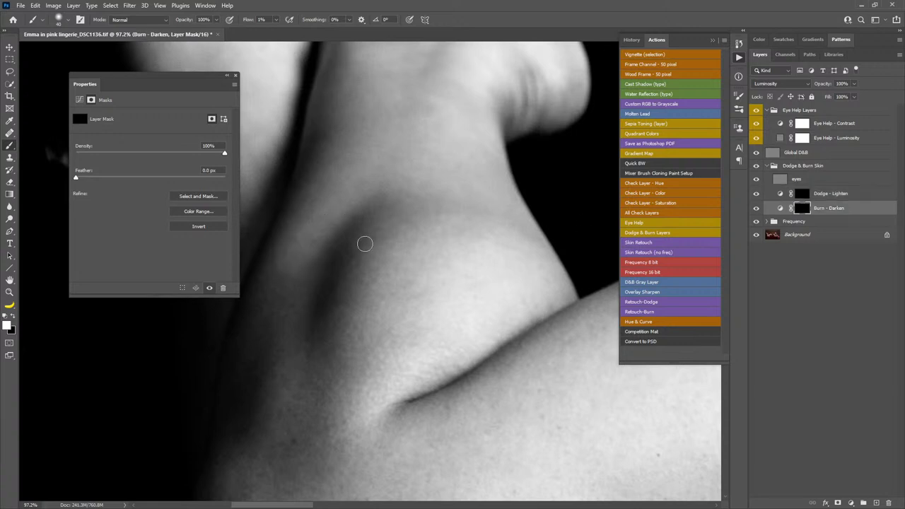
drag(449, 332, 528, 177)
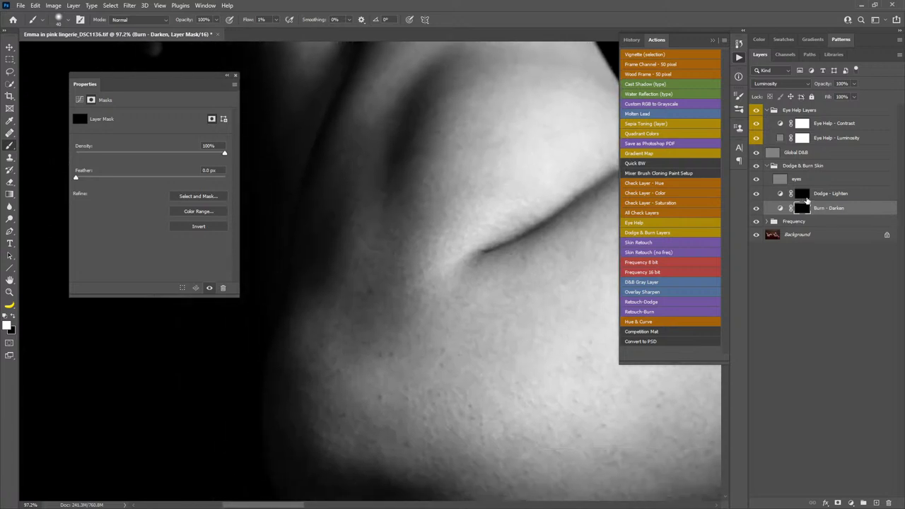
Dodge the remaining dark spots from the knee along the thighs to the hip crease on the Dodge - Lighten mask.
click(804, 197)
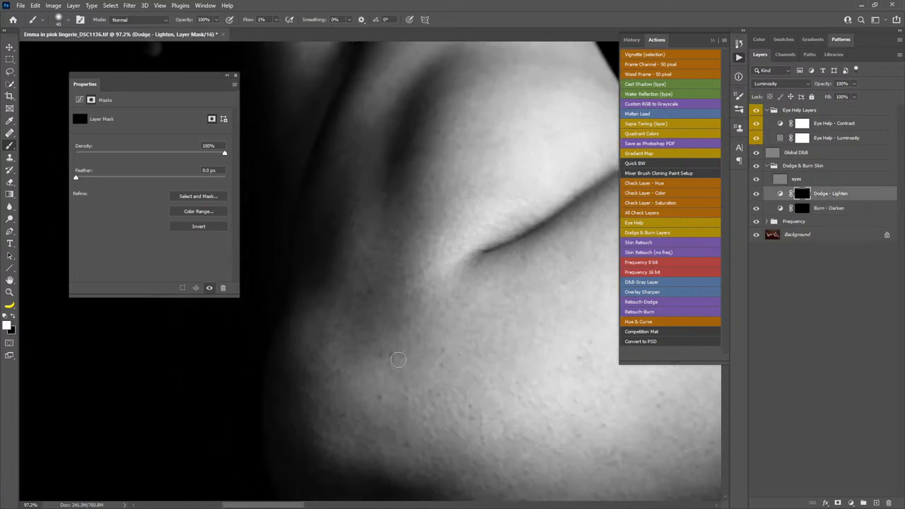
drag(564, 446, 482, 289)
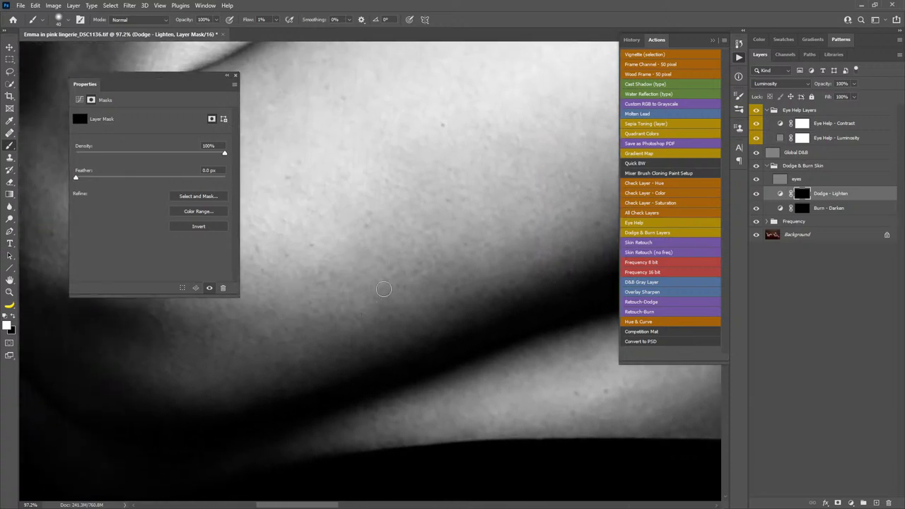
drag(408, 390, 390, 354)
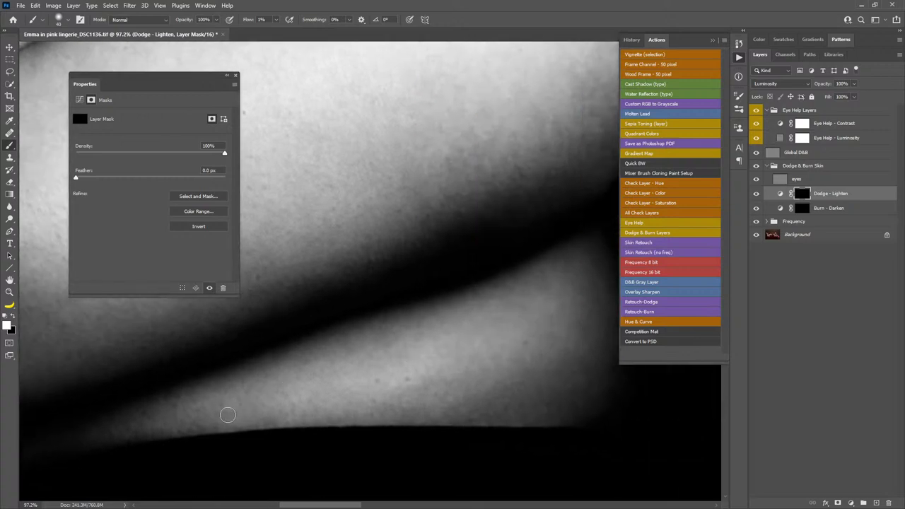
mouse_move(508, 324)
mouse_down()
mouse_move(401, 380)
mouse_move(406, 391)
mouse_up()
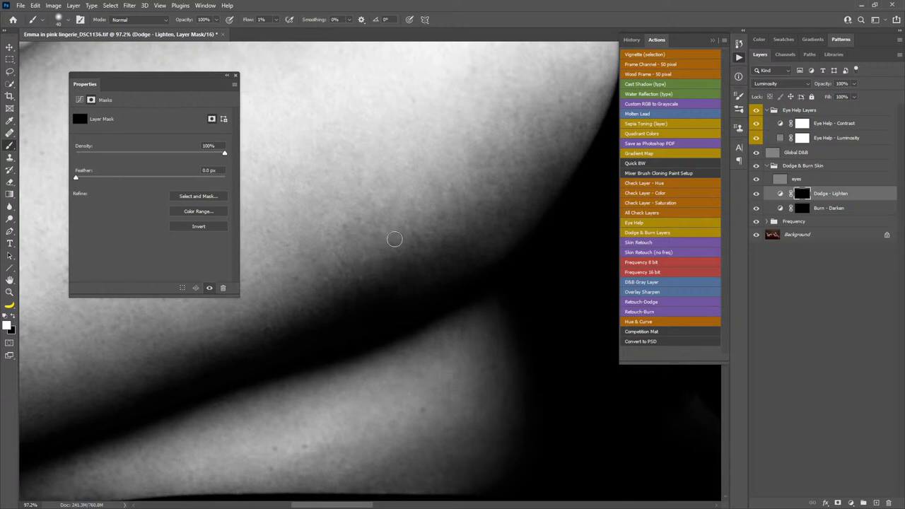
scroll(464, 259, up, 5)
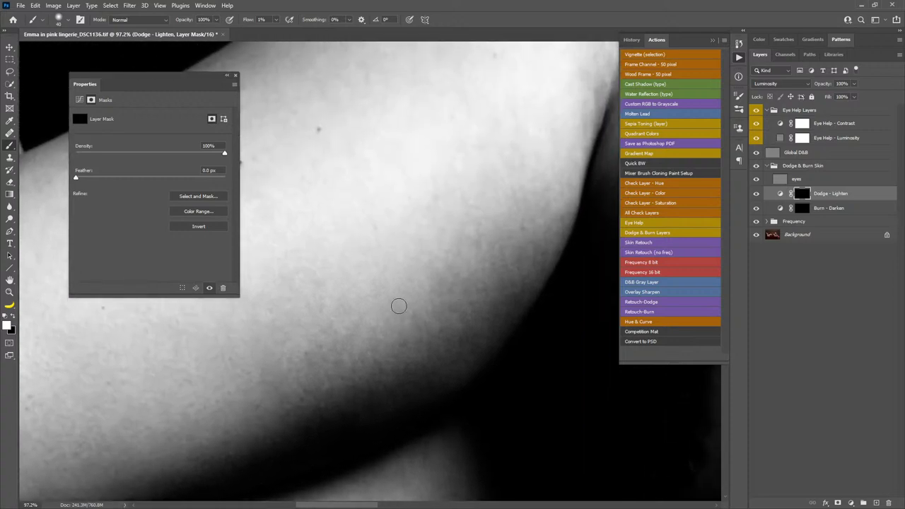
drag(535, 228, 449, 351)
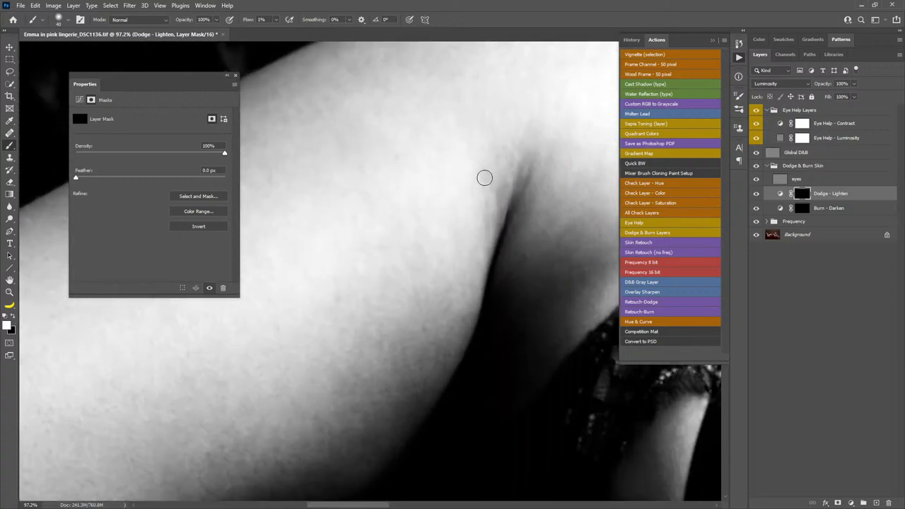
mouse_move(503, 178)
mouse_down()
mouse_move(481, 277)
mouse_move(485, 303)
mouse_up()
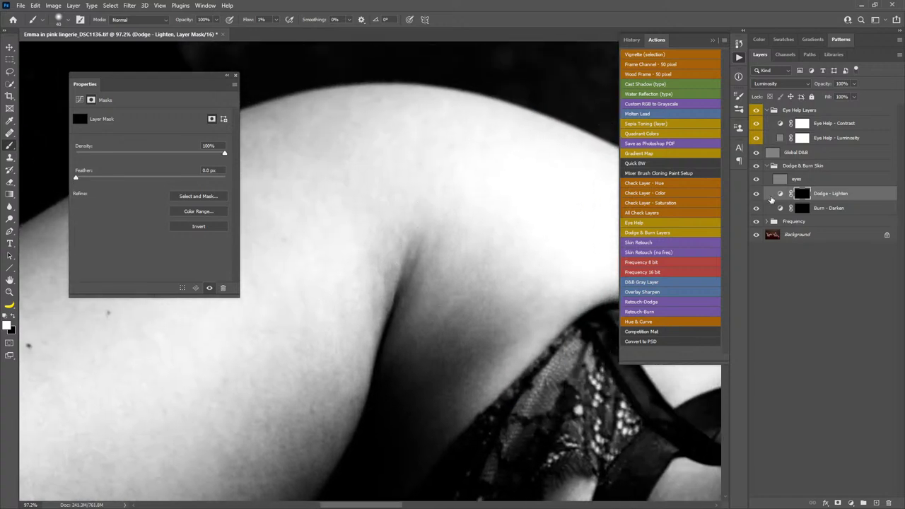
Close the mask properties and hide the Eye Help Layers group to show the photo in colour.
key(z)
drag(501, 328, 402, 267)
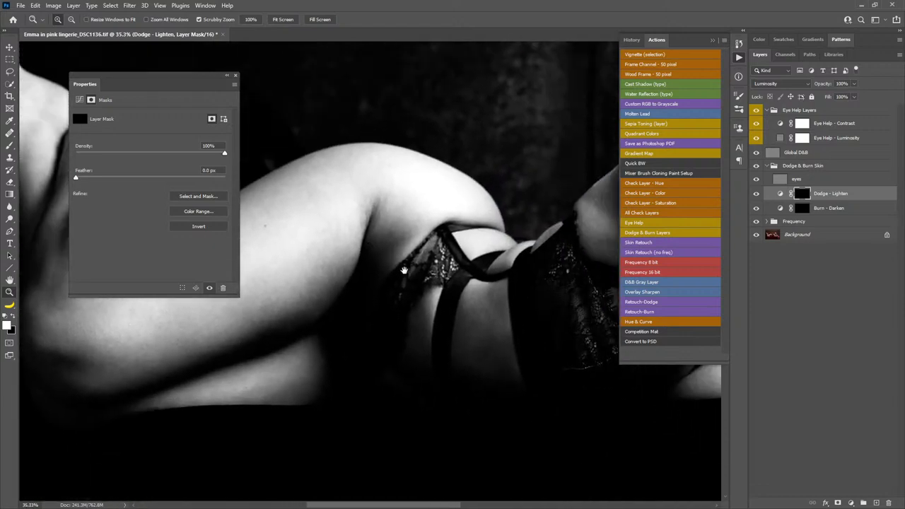
drag(608, 251, 406, 290)
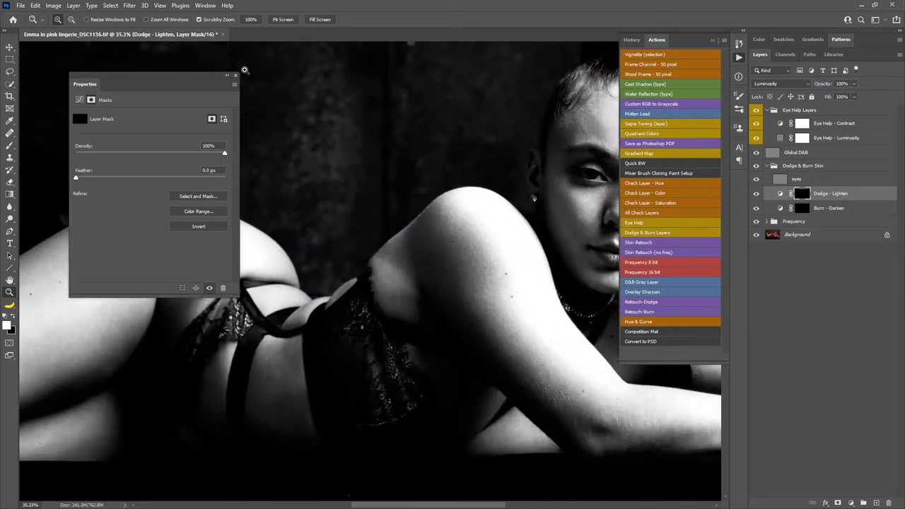
click(235, 76)
click(756, 110)
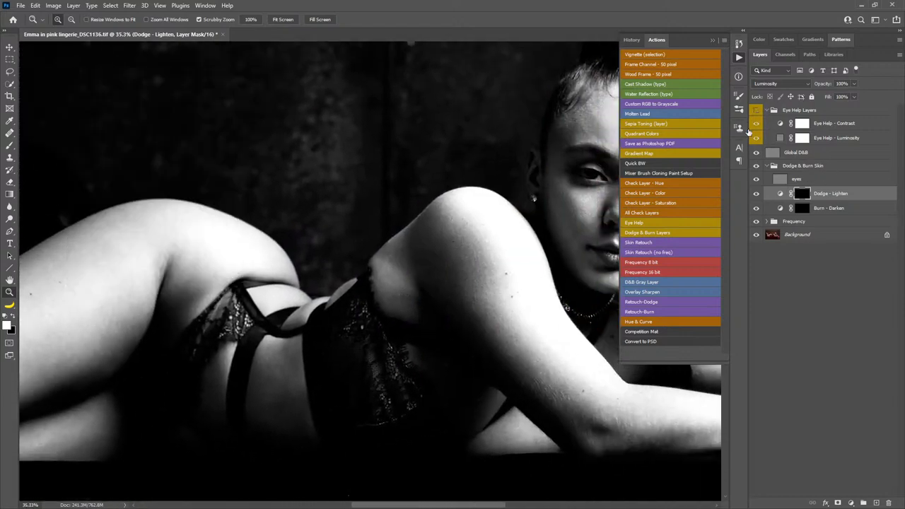
Examine the legs, arm and face in colour, comparing the skin with and without the Dodge & Burn Skin group.
drag(396, 288, 617, 232)
drag(394, 269, 449, 273)
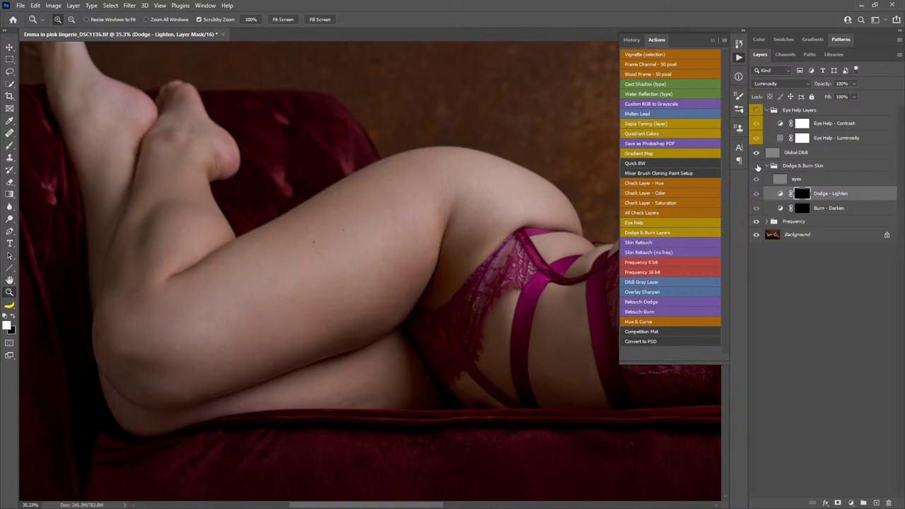
drag(373, 376, 411, 400)
drag(411, 400, 477, 295)
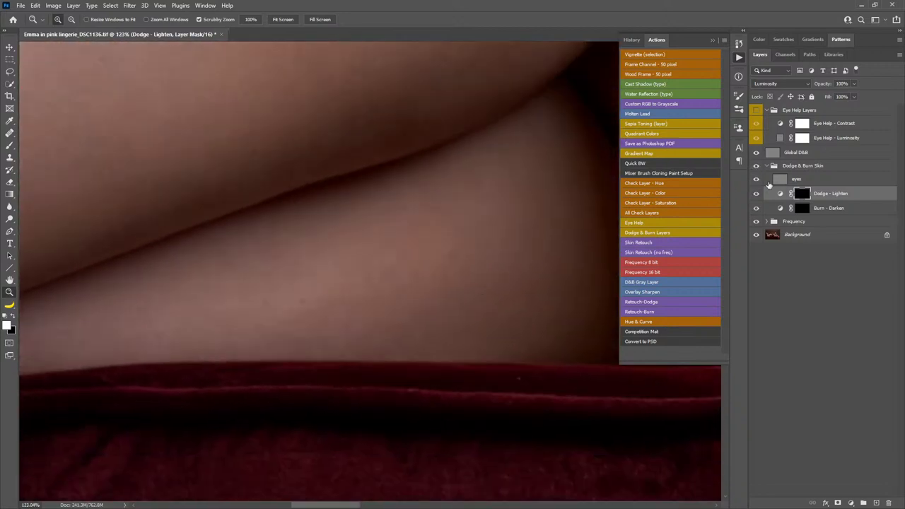
click(756, 166)
mouse_move(453, 269)
mouse_down()
mouse_move(421, 293)
mouse_move(523, 292)
mouse_up()
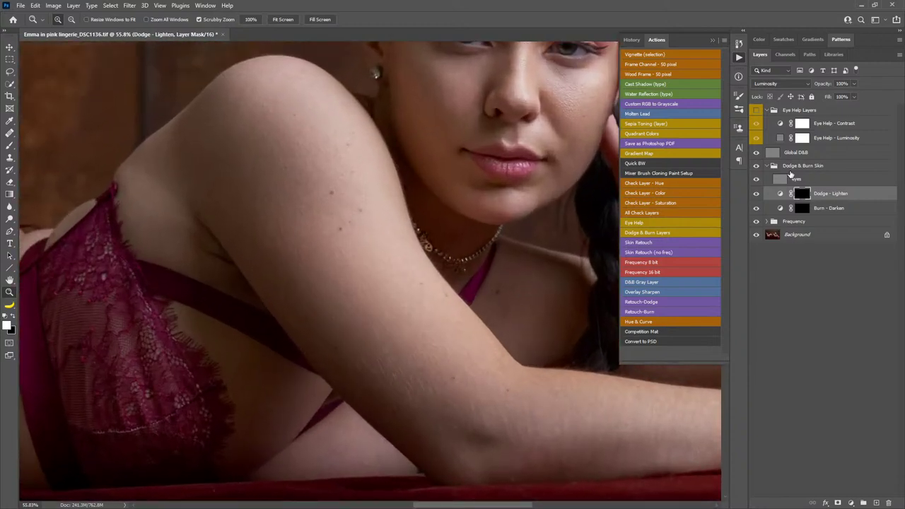
click(756, 167)
drag(587, 101, 520, 253)
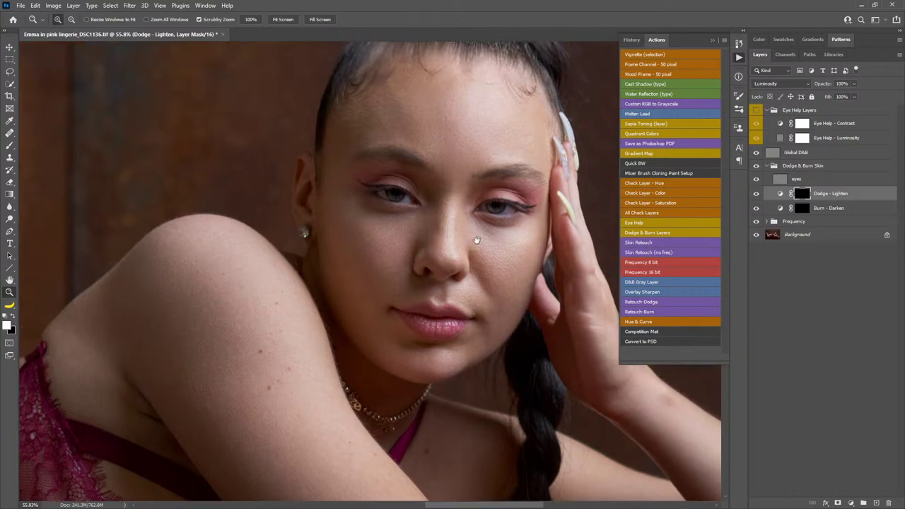
click(714, 40)
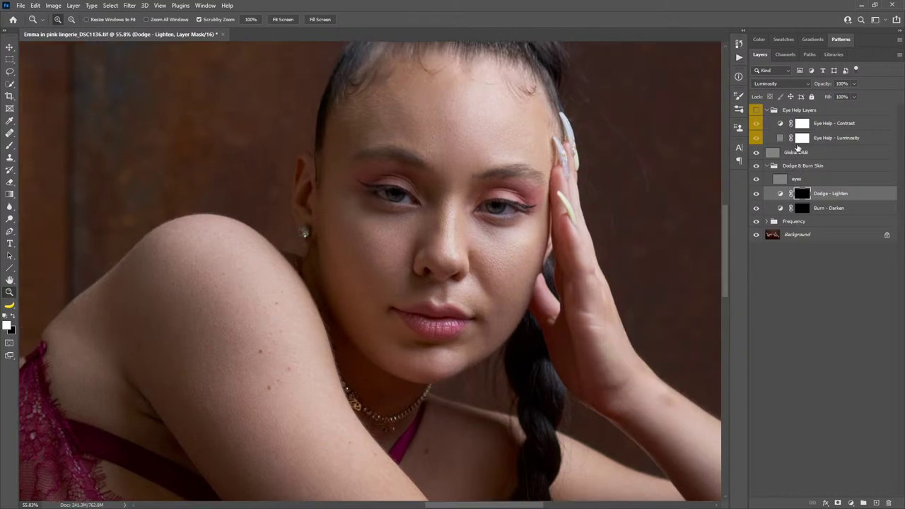
Show the Eye Help Layers group again and delete it with its contents.
click(756, 110)
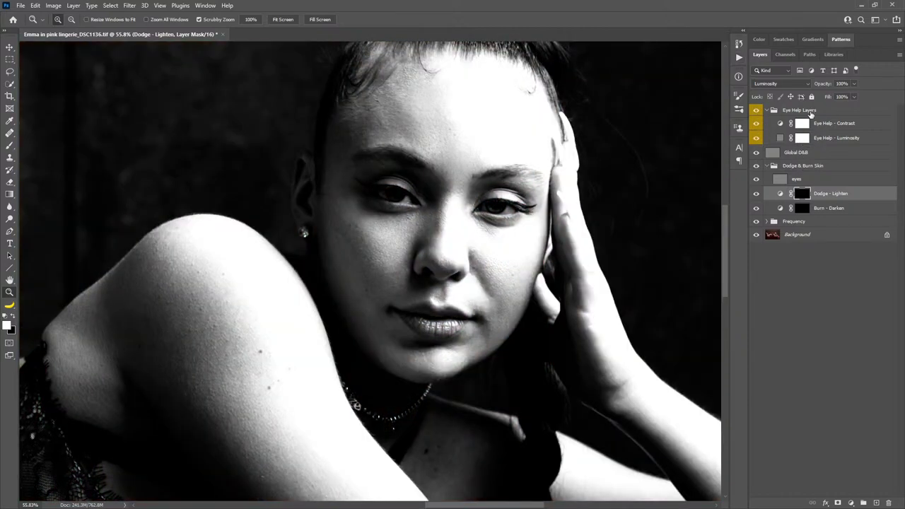
click(809, 111)
key(Delete)
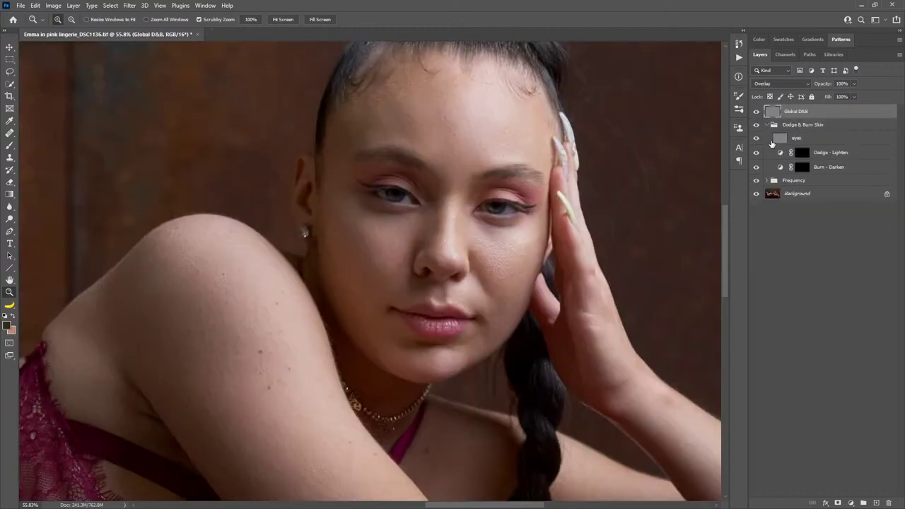
Lighten the irises on the eyes layer with a small white brush at 1% flow.
click(795, 138)
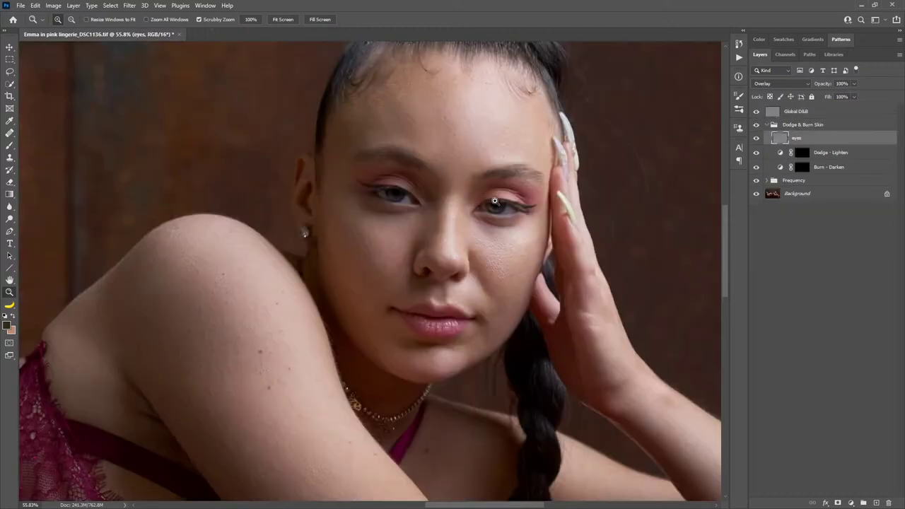
drag(481, 201, 479, 185)
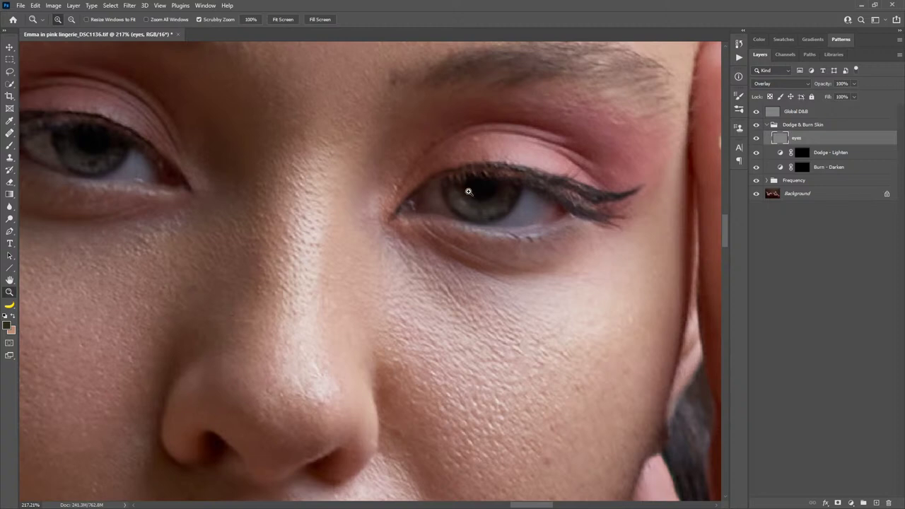
key(b)
key(d)
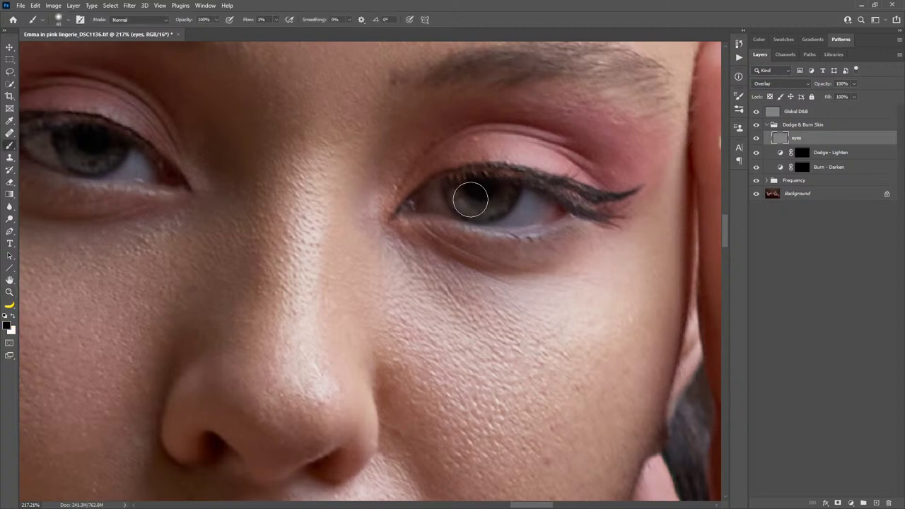
key(x)
drag(501, 231, 486, 238)
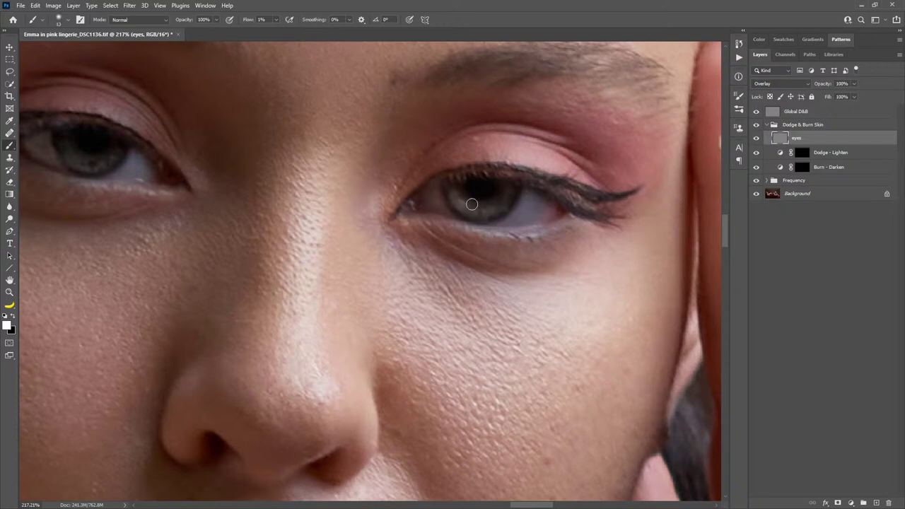
mouse_move(394, 237)
mouse_down()
mouse_move(451, 268)
mouse_move(676, 347)
mouse_up()
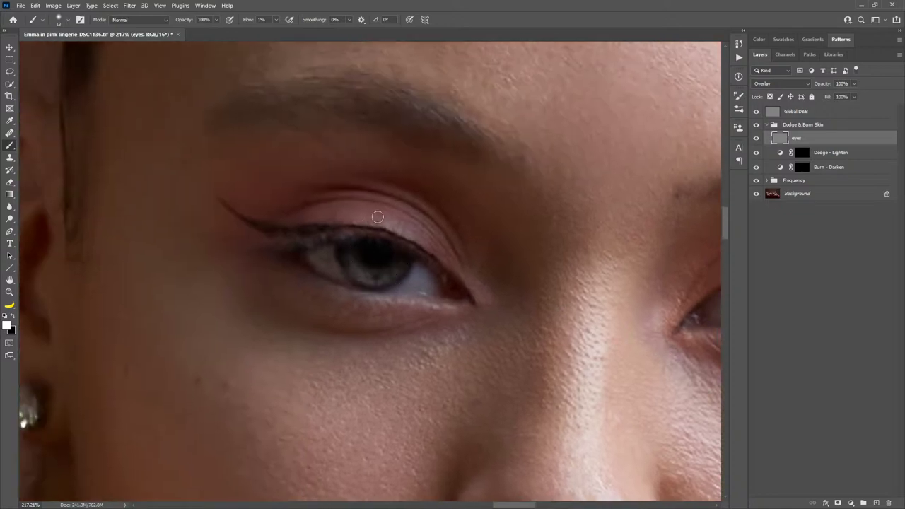
Add a new layer above the eyes layer and paint small white catchlights in both pupils at 100% flow.
key(z)
mouse_move(512, 328)
mouse_down()
mouse_move(490, 352)
mouse_move(430, 299)
mouse_move(483, 275)
mouse_move(481, 259)
mouse_move(443, 281)
mouse_up()
key(b)
click(869, 503)
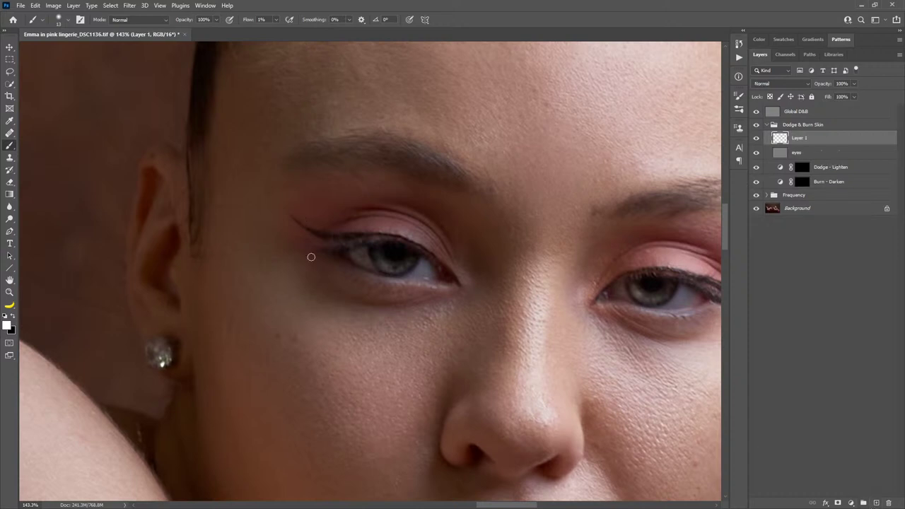
drag(243, 21, 309, 22)
alt+right_click(349, 251)
click(385, 264)
drag(555, 270, 478, 257)
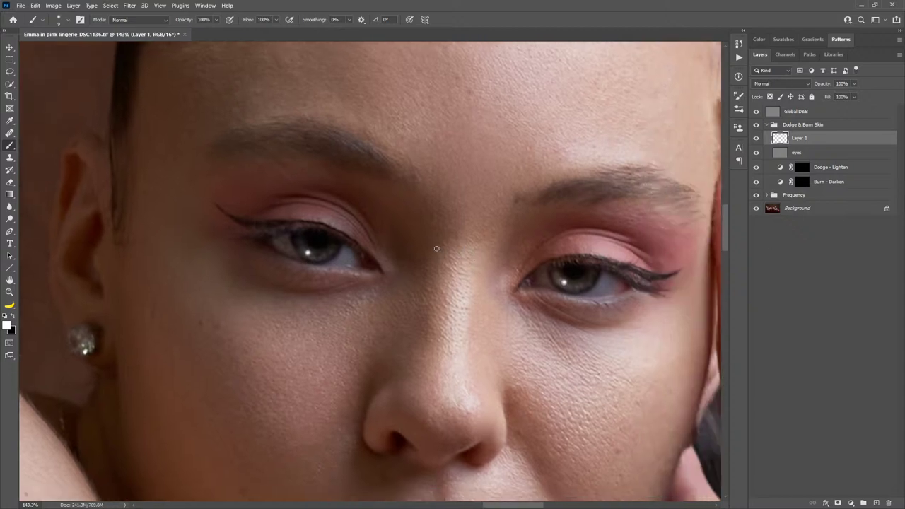
Soften the painted catchlights with a Gaussian Blur of 3 pixels radius.
click(129, 6)
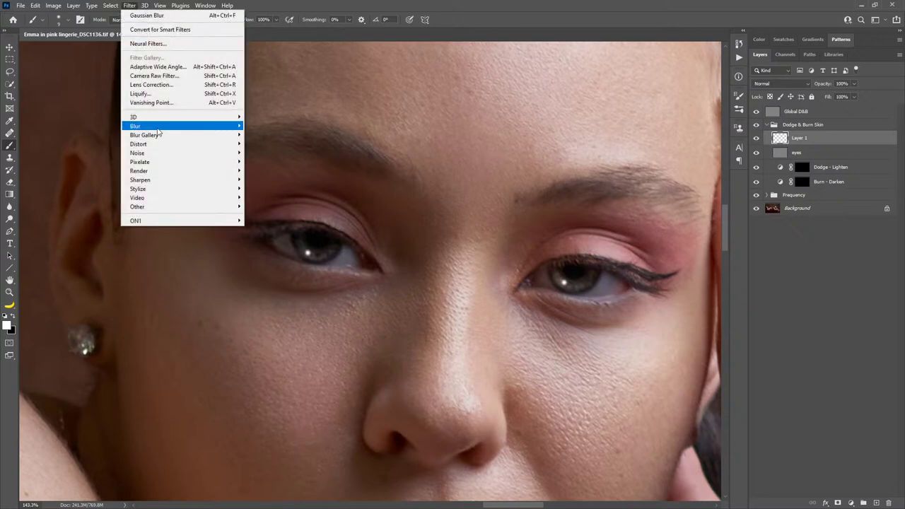
mouse_move(234, 127)
click(277, 163)
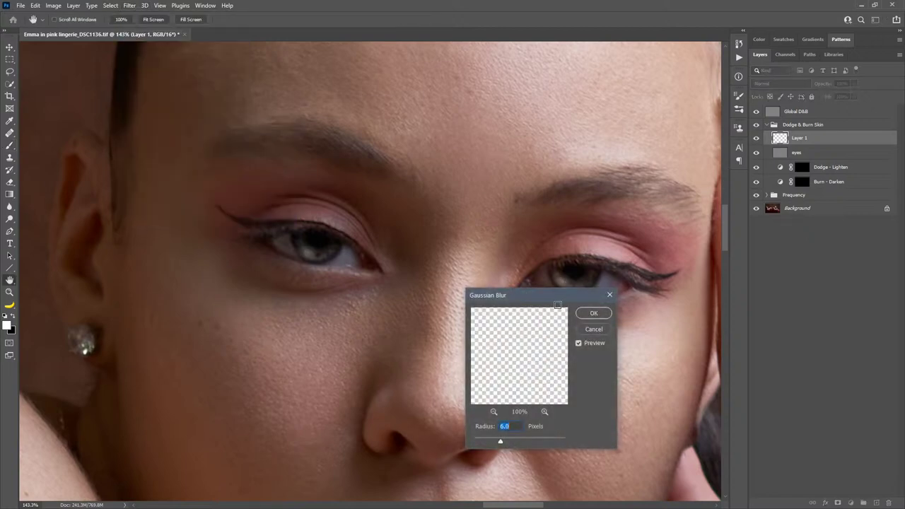
text(3)
click(594, 314)
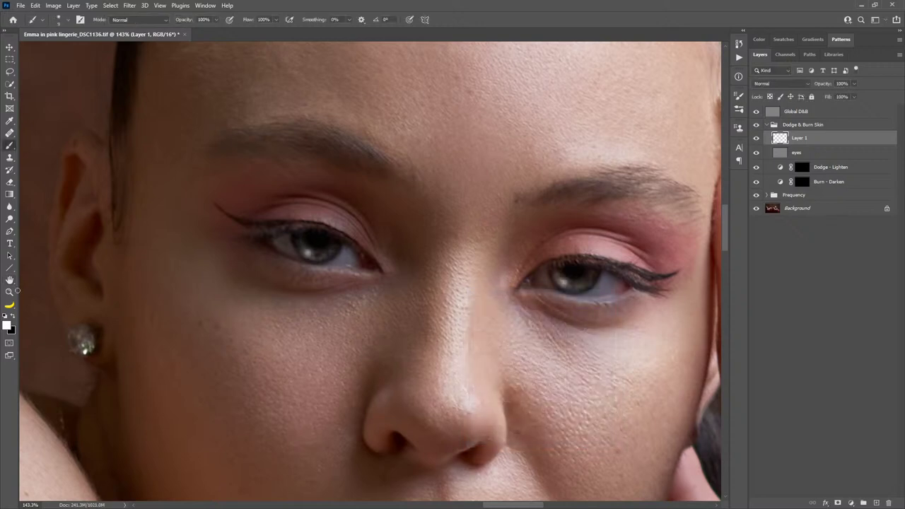
Lower the catchlight layer's opacity to 58% and check the eyes in the full picture and up close.
double_click(13, 281)
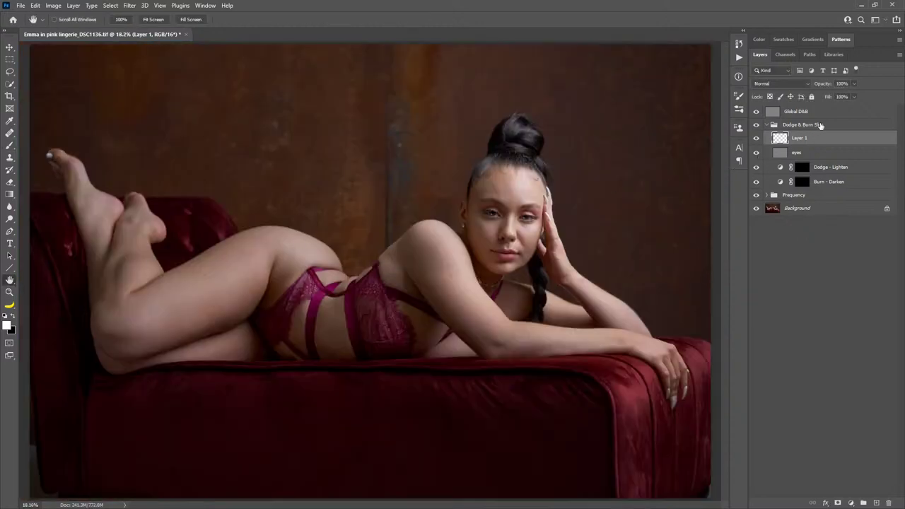
drag(822, 86, 813, 85)
key(z)
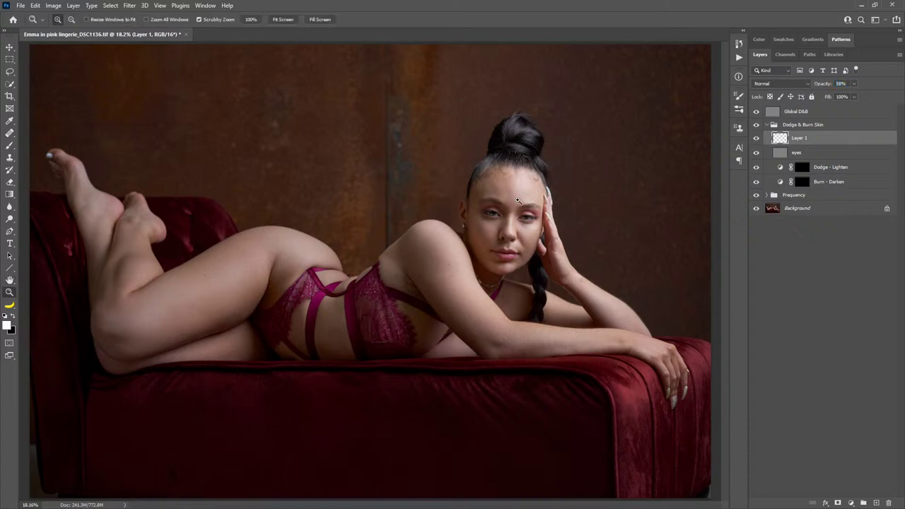
drag(518, 205, 581, 239)
key(v)
drag(481, 296, 510, 279)
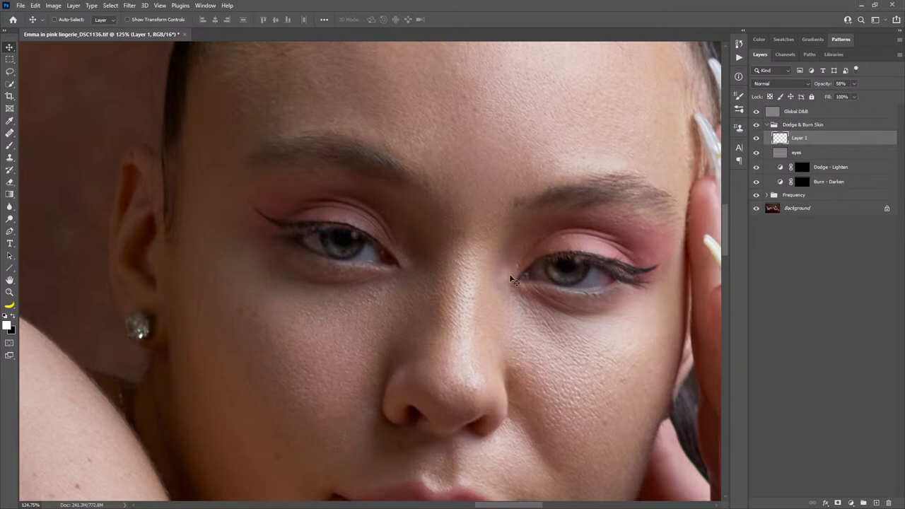
Set the catchlight layer's opacity back to 100% and add a layer mask to it.
drag(825, 84, 890, 94)
key(z)
drag(495, 287, 451, 281)
key(v)
click(838, 503)
key(b)
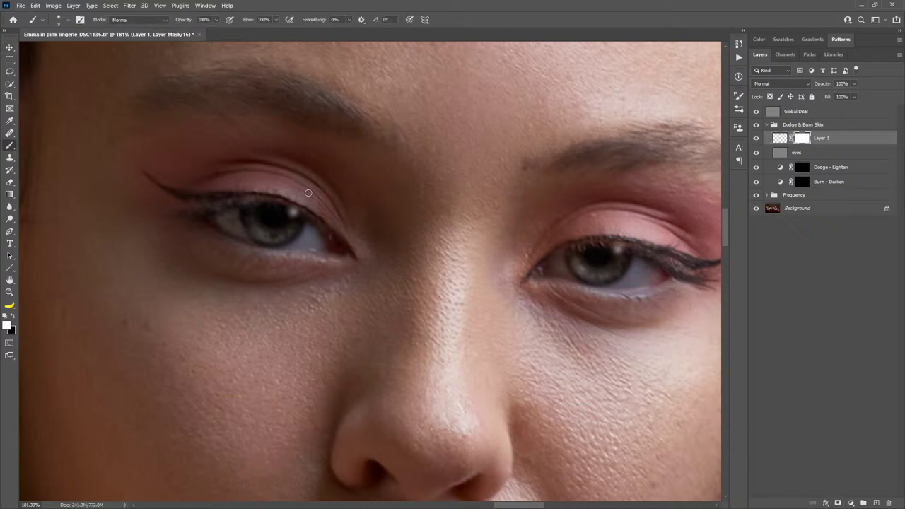
Paint black and white on the catchlight layer's mask to trim the edges of the catchlight.
key(x)
drag(312, 210, 315, 210)
key(x)
drag(317, 232, 309, 236)
drag(314, 203, 316, 204)
key(z)
drag(476, 309, 446, 338)
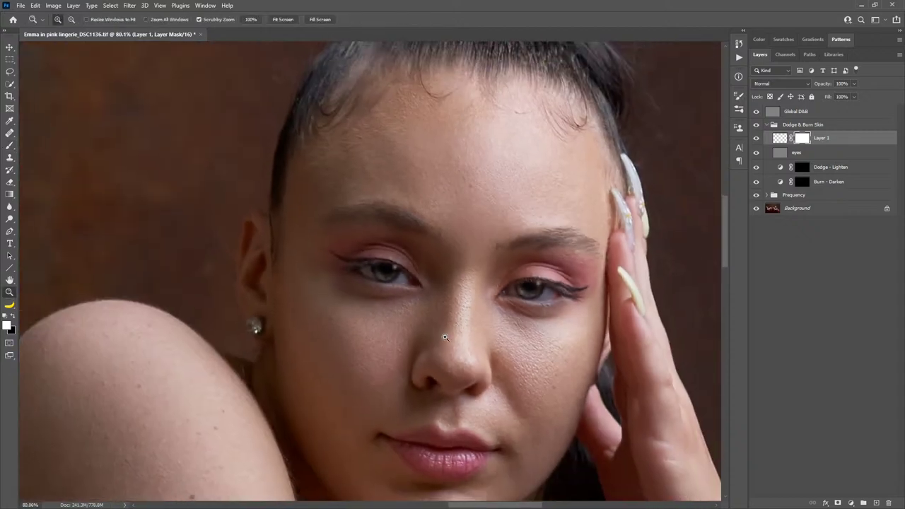
drag(509, 309, 549, 302)
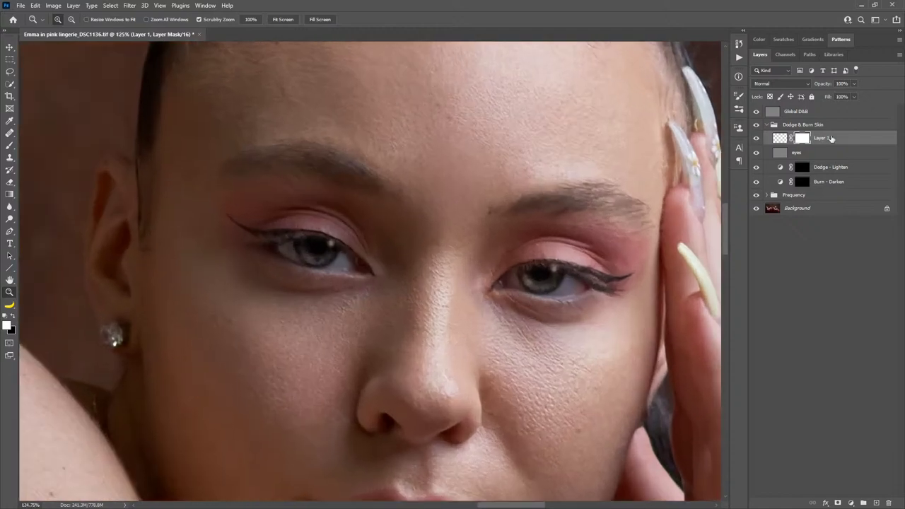
Try the Screen and Overlay blend modes on the catchlight layer, and delete the layer.
click(809, 84)
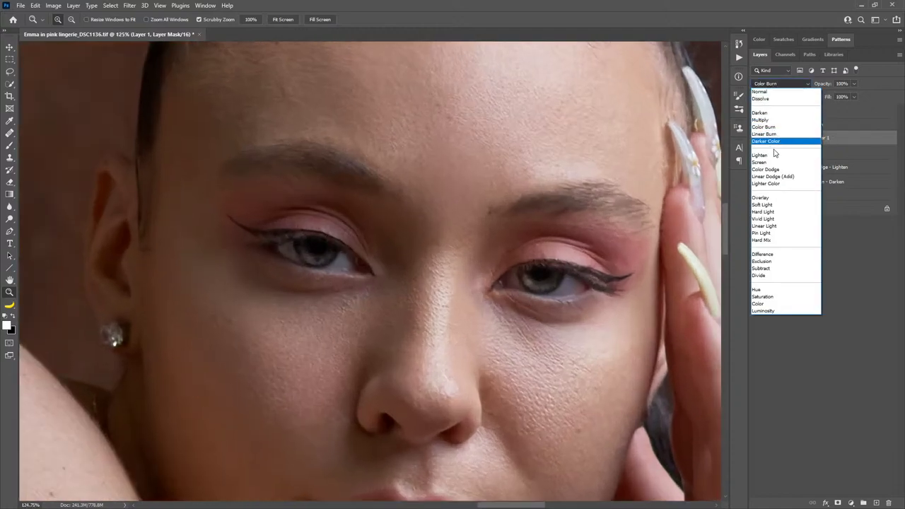
click(766, 163)
click(780, 87)
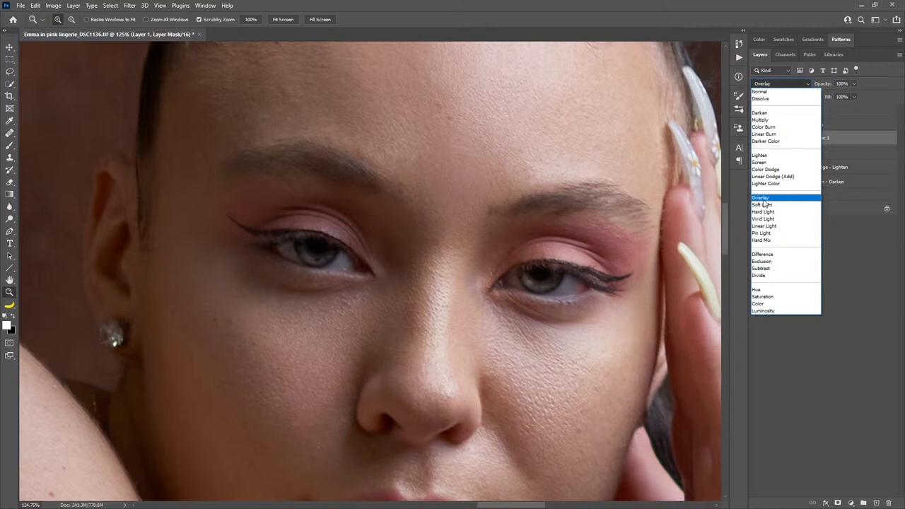
click(762, 198)
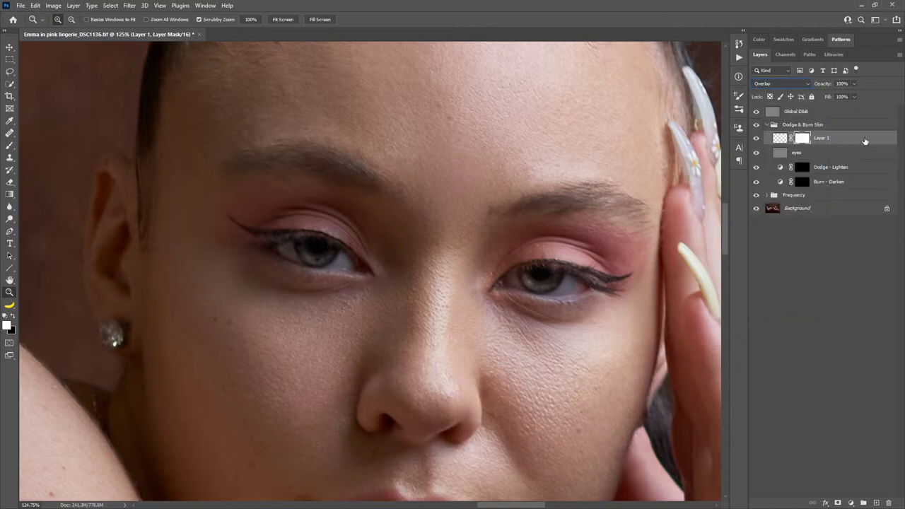
drag(865, 141, 889, 503)
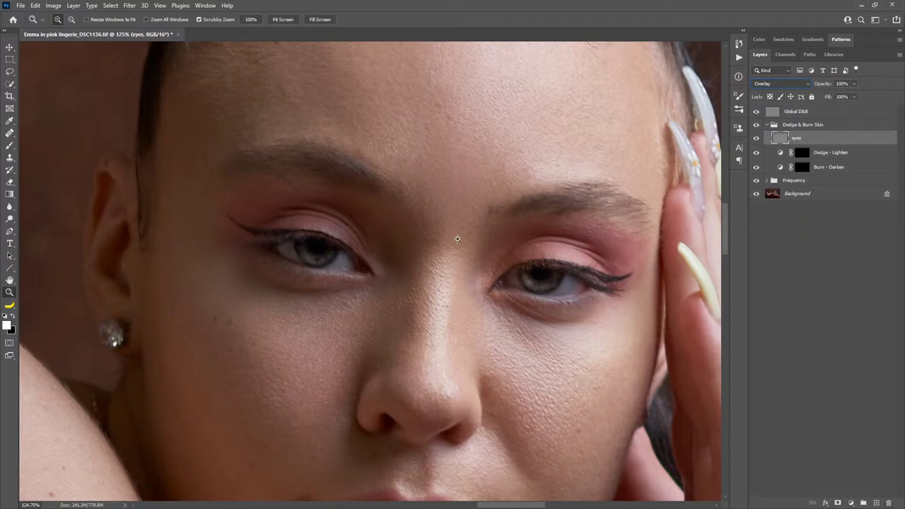
Move the Global D&B layer into the Dodge & Burn Skin group, above the eyes layer.
drag(465, 334, 511, 279)
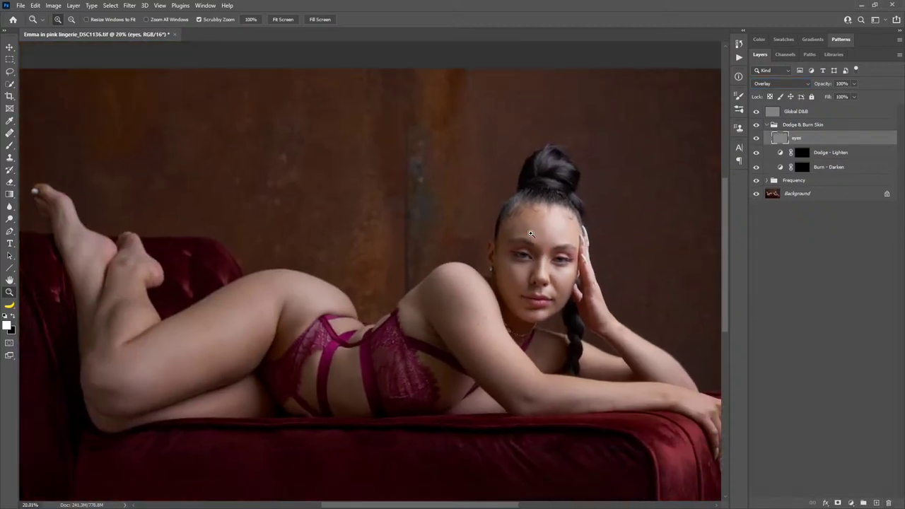
mouse_move(816, 113)
mouse_down()
mouse_move(829, 113)
mouse_move(821, 126)
mouse_move(786, 131)
mouse_up()
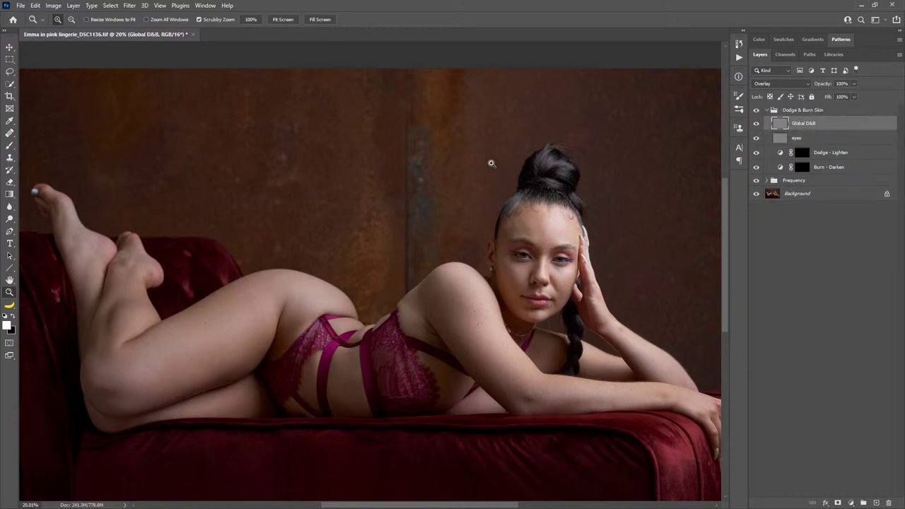
mouse_move(558, 237)
mouse_down()
mouse_move(490, 208)
mouse_move(521, 238)
mouse_up()
Set an enlarged white brush to 1% flow and dodge the brightly lit side of the face on the Global D&B layer.
key(b)
key(z)
drag(322, 345, 530, 234)
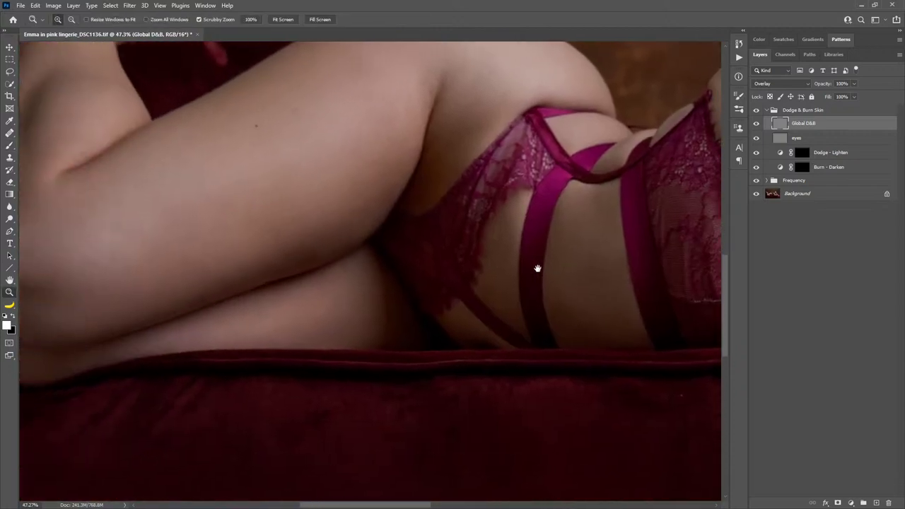
drag(537, 268, 541, 270)
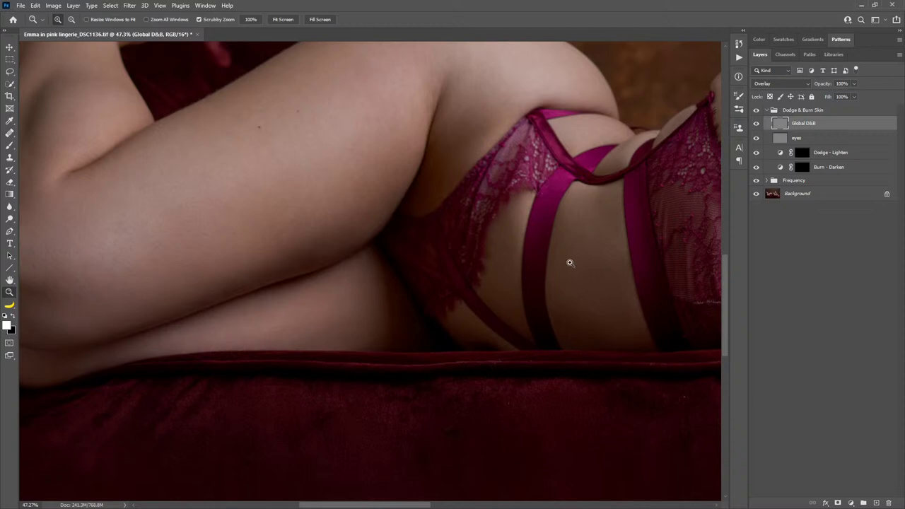
mouse_move(478, 259)
mouse_down()
mouse_move(371, 312)
mouse_move(471, 258)
mouse_move(346, 262)
mouse_move(315, 323)
mouse_move(415, 348)
mouse_move(421, 359)
mouse_up()
key(b)
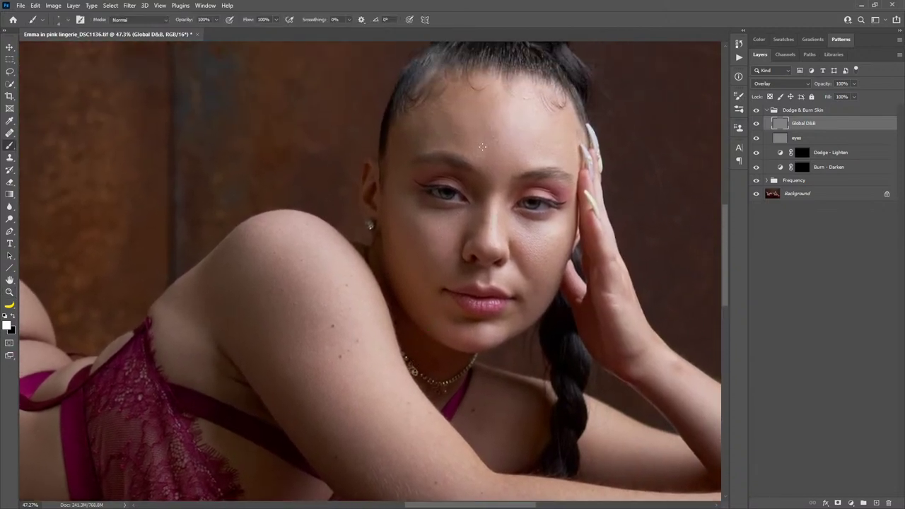
mouse_move(504, 193)
mouse_down()
mouse_move(524, 197)
mouse_move(526, 39)
mouse_up()
drag(246, 20, 164, 36)
drag(545, 221, 537, 233)
Rework the brightly lit cheek on the Global D&B layer, undoing a stroke and burning the shine beside the nose.
key(x)
key(x)
key(x)
drag(538, 248, 555, 238)
key(x)
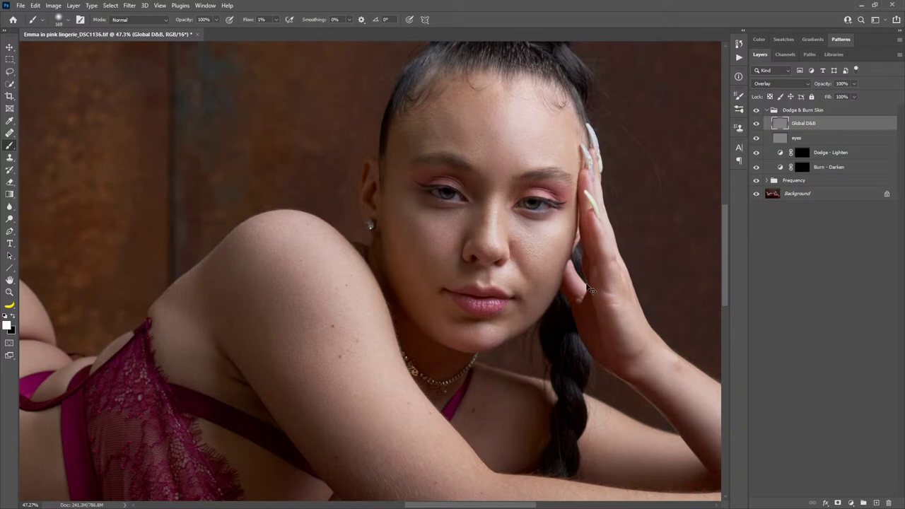
key(ctrl+z)
mouse_move(559, 243)
mouse_down()
mouse_move(553, 235)
mouse_move(544, 248)
mouse_move(555, 244)
mouse_up()
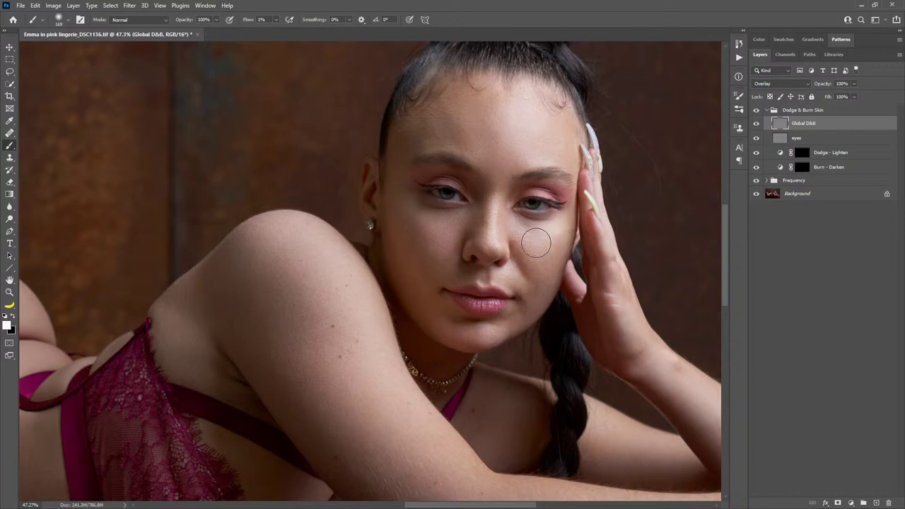
key(x)
drag(535, 233, 516, 233)
Dodge the shaded eye area, nose bridge, nose tip, chin and lips in white on the Global D&B layer.
key(x)
drag(418, 185, 440, 185)
drag(501, 202, 486, 202)
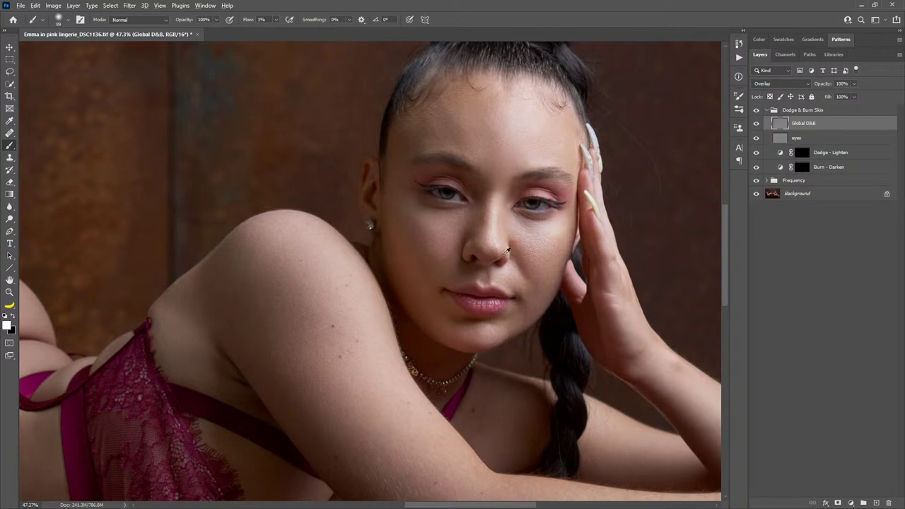
drag(507, 257, 496, 257)
key(x)
key(x)
drag(481, 331, 491, 333)
drag(490, 299, 484, 307)
Compare the face with and without the Global D&B layer.
click(755, 124)
click(756, 124)
click(755, 125)
click(755, 127)
click(756, 125)
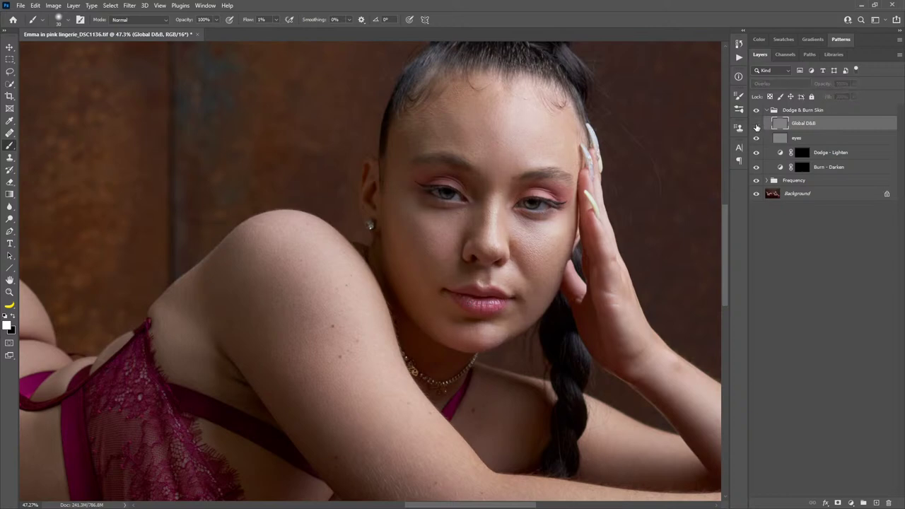
click(756, 125)
Examine the Global D&B layer's strokes on their own, and show all the layers again.
key(ctrl+0)
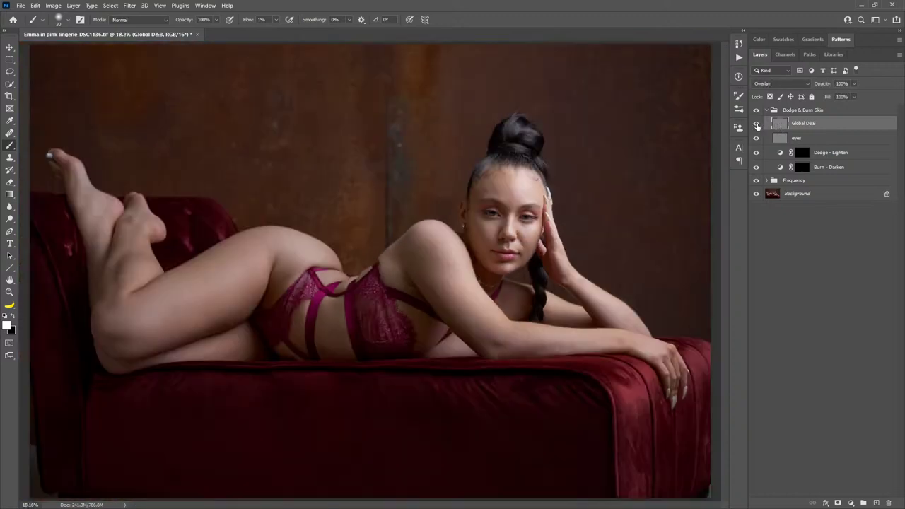
key(z)
drag(519, 216, 633, 216)
alt+click(756, 125)
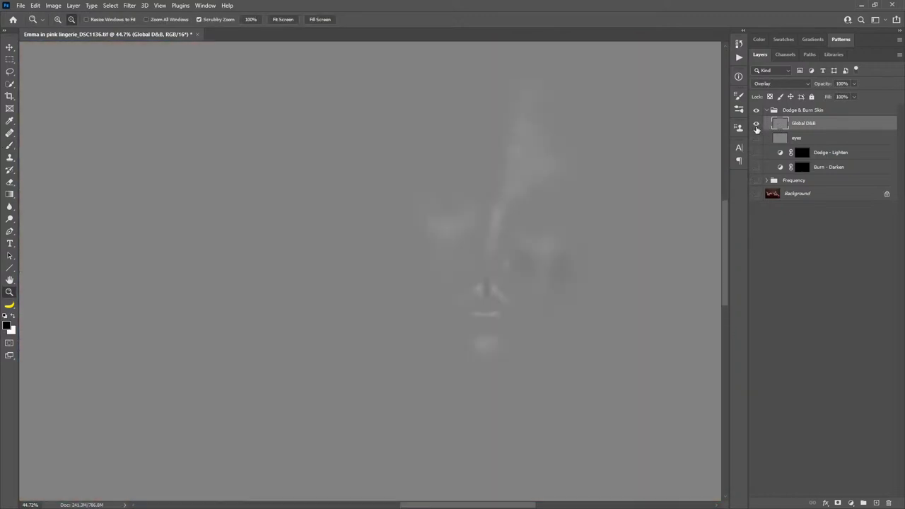
mouse_move(544, 227)
mouse_down()
mouse_move(535, 244)
mouse_move(497, 260)
mouse_move(558, 236)
mouse_up()
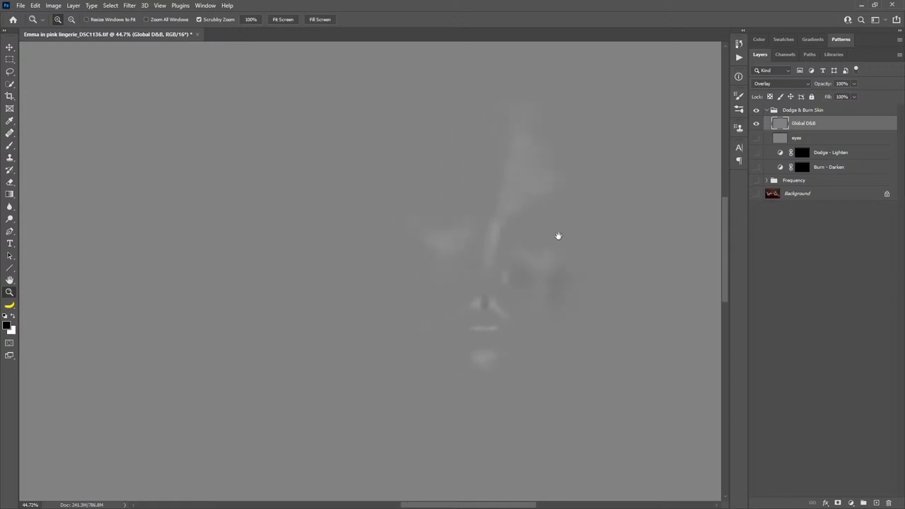
alt+click(756, 125)
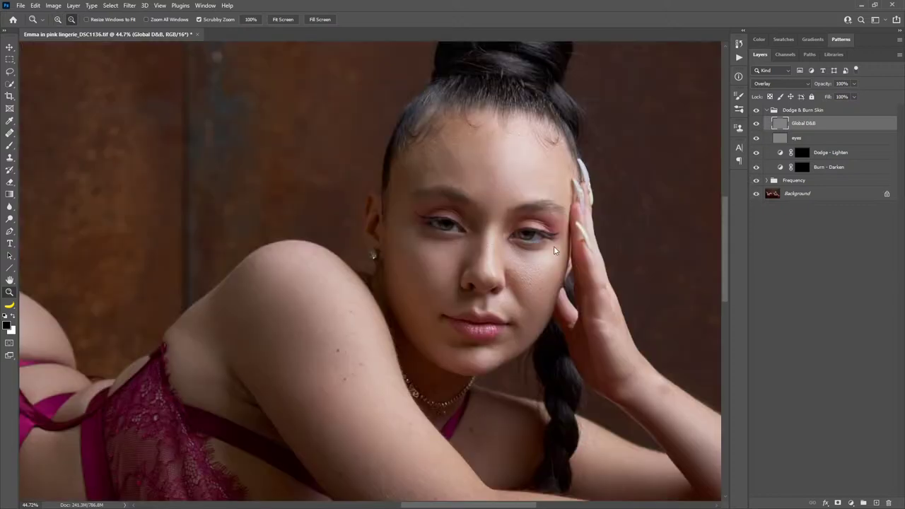
Dodge the raised forearm along its length and burn near its elbow on the Global D&B layer, using the Brush at 1% flow.
click(755, 125)
key(b)
mouse_move(510, 289)
mouse_down()
mouse_move(481, 233)
mouse_move(351, 212)
mouse_up()
key(x)
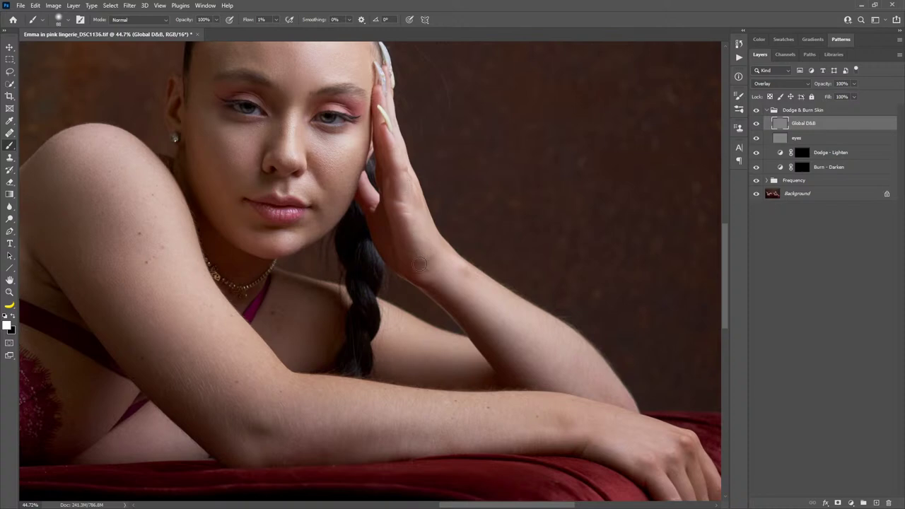
drag(461, 292, 482, 293)
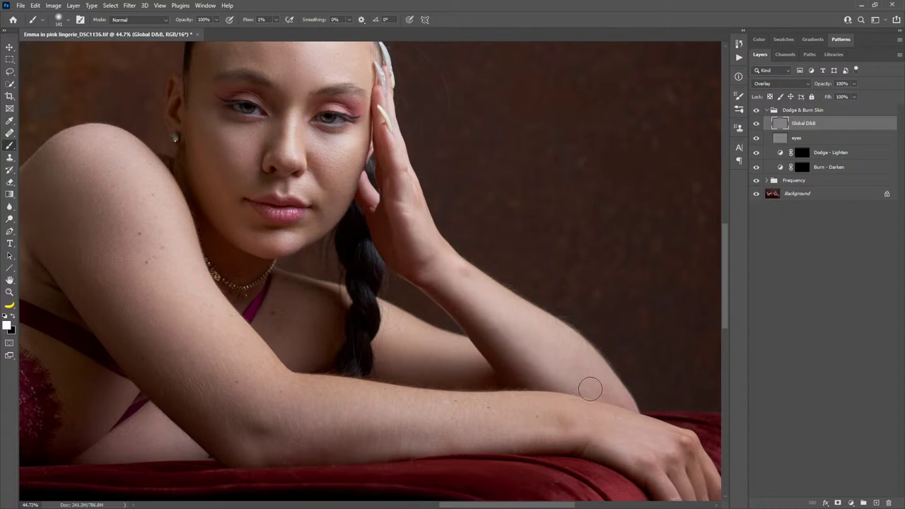
key(x)
mouse_move(587, 350)
mouse_down()
mouse_move(552, 299)
mouse_move(594, 269)
mouse_move(580, 311)
mouse_move(401, 297)
mouse_up()
Dodge the knuckles, fingers and back of the hand resting on the sofa in white.
key(x)
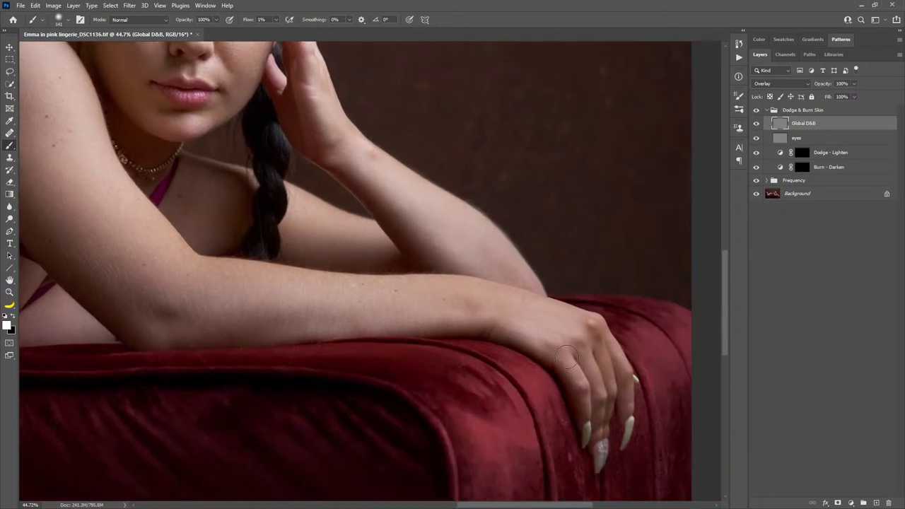
drag(584, 363, 577, 374)
drag(552, 336, 550, 331)
drag(479, 277, 552, 295)
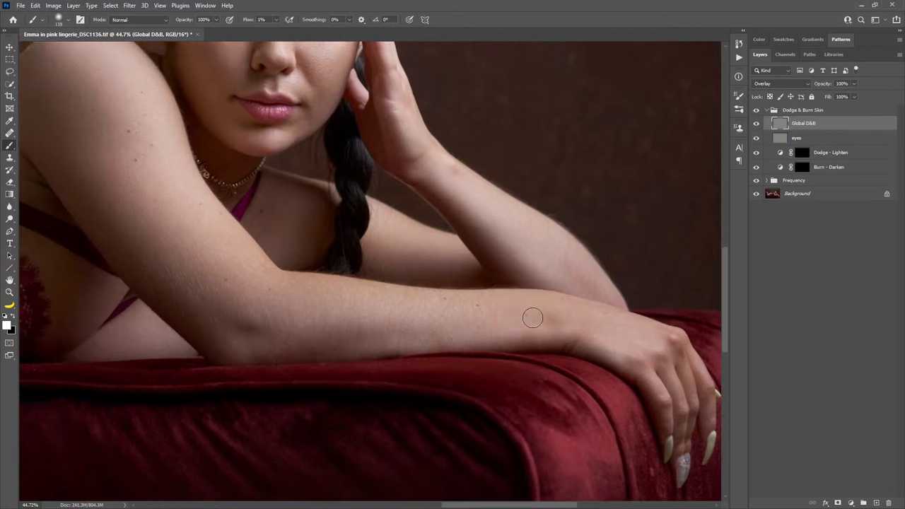
Shape the resting forearm with white strokes along its lit side and black strokes on its shaded areas.
key(x)
key(x)
mouse_move(424, 322)
mouse_down()
mouse_move(433, 324)
mouse_move(415, 308)
mouse_move(284, 311)
mouse_move(407, 323)
mouse_move(382, 325)
mouse_move(394, 312)
mouse_move(588, 350)
mouse_up()
key(x)
drag(415, 293, 431, 291)
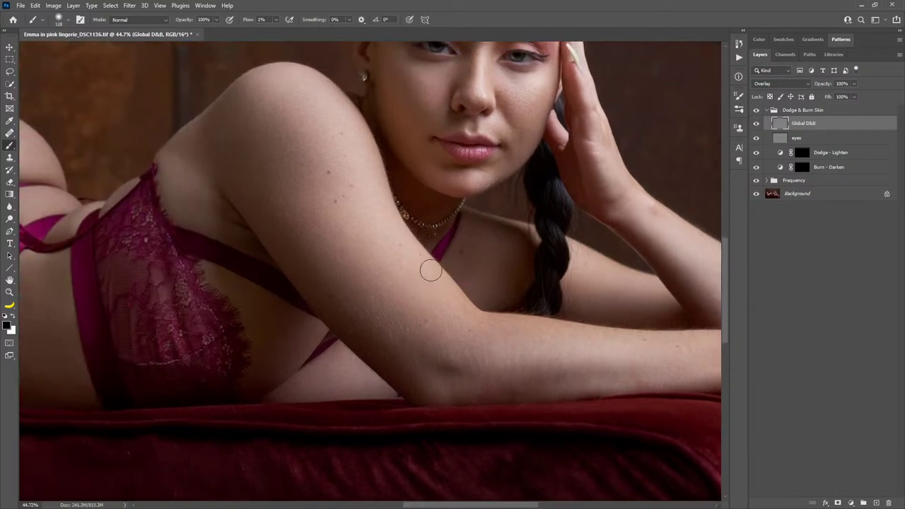
Dodge the highlight along the shoulder and upper arm in white on the Global D&B layer.
key(x)
drag(300, 116, 266, 96)
key(x)
key(x)
drag(273, 252, 511, 246)
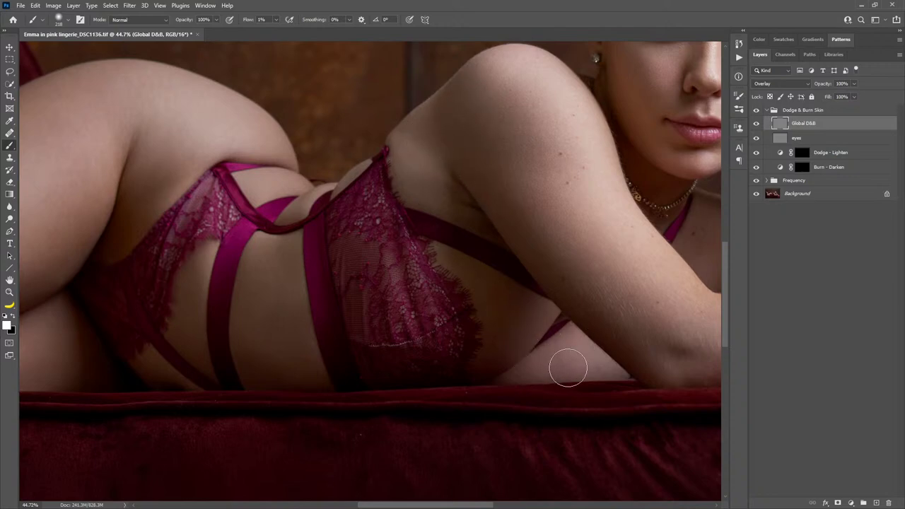
Dodge the torso, waist and lace areas with soft white strokes on the Global D&B layer.
drag(375, 252, 537, 267)
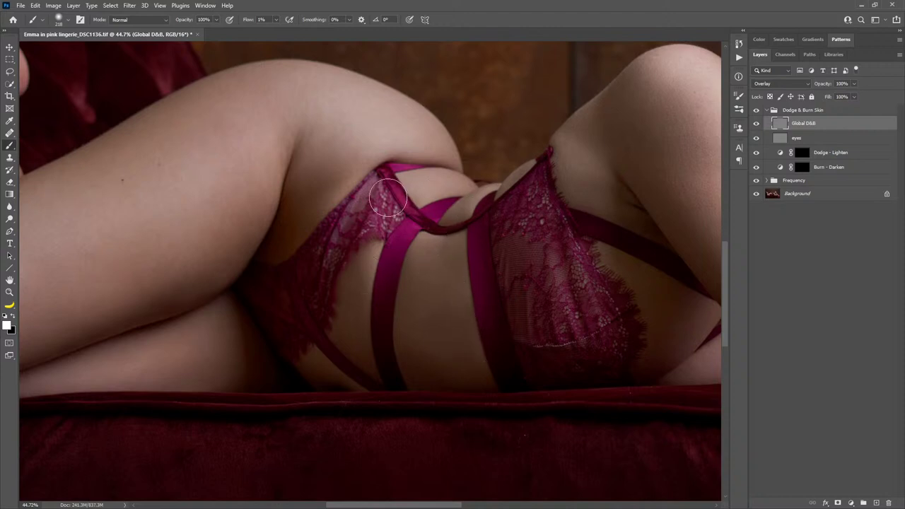
drag(362, 193, 484, 216)
drag(505, 276, 494, 283)
key(x)
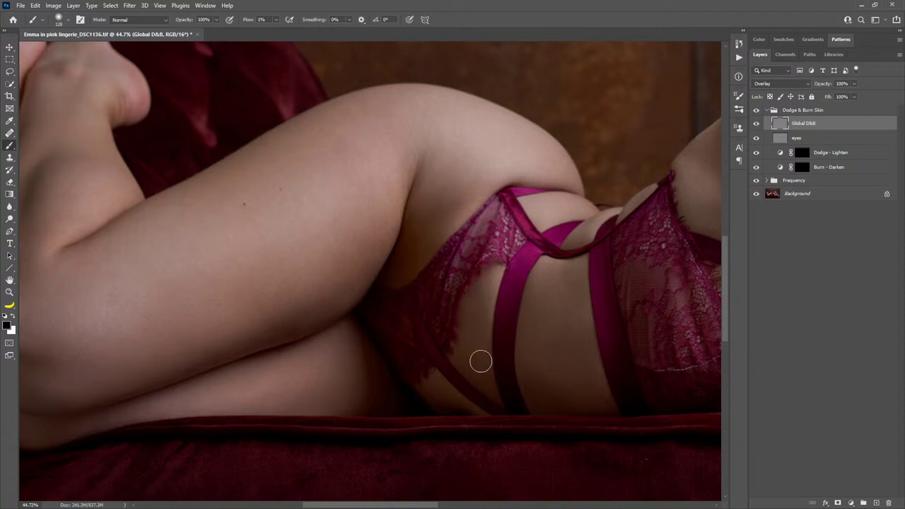
key(x)
Enlarge the brush and dodge the hip, the upper thigh and the lower leg in white.
right_click(468, 171)
drag(468, 172, 479, 172)
drag(346, 169, 448, 155)
drag(396, 220, 205, 293)
drag(378, 252, 385, 259)
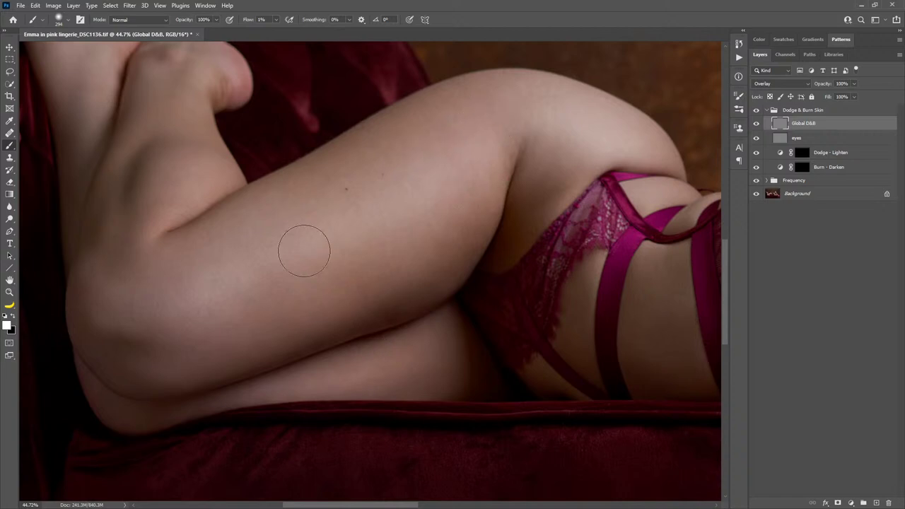
scroll(216, 333, down, 3)
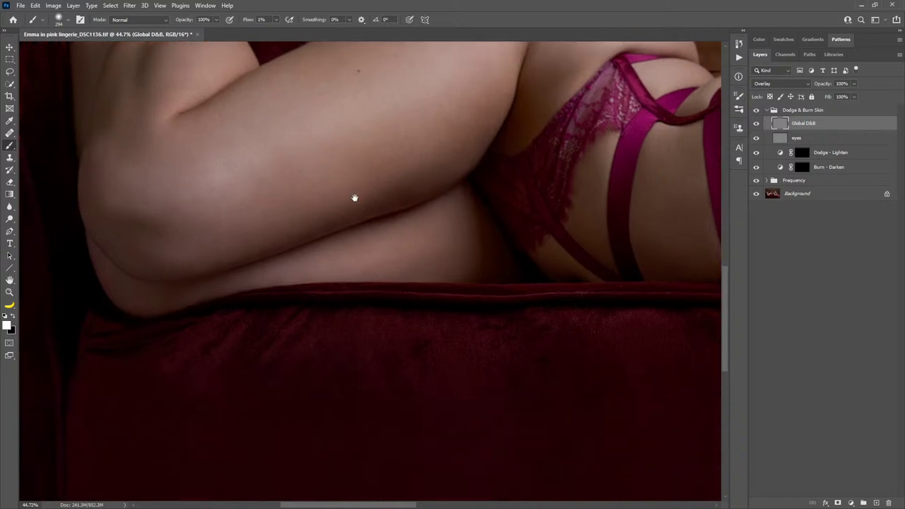
mouse_move(436, 242)
mouse_down()
mouse_move(393, 263)
mouse_move(477, 237)
mouse_move(344, 246)
mouse_up()
Dodge and burn the calves and feet on the Global D&B layer to even out their shading.
drag(417, 138, 515, 332)
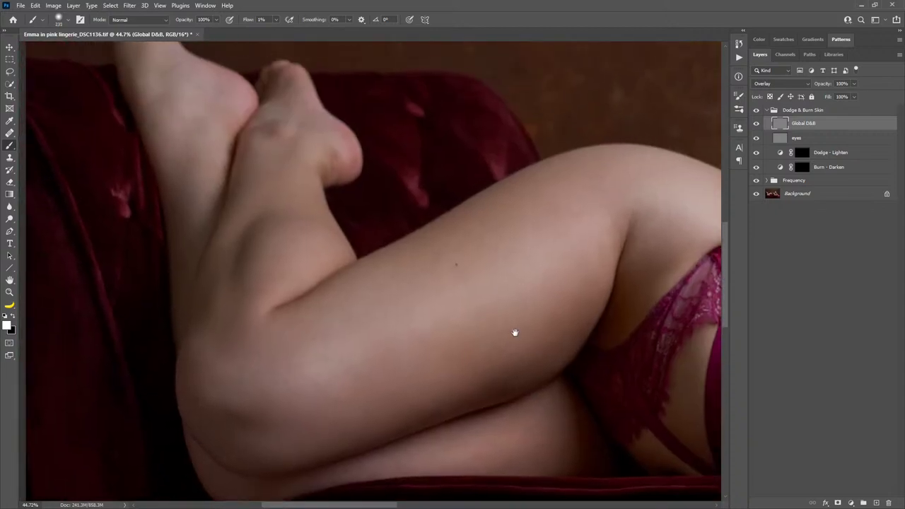
key(x)
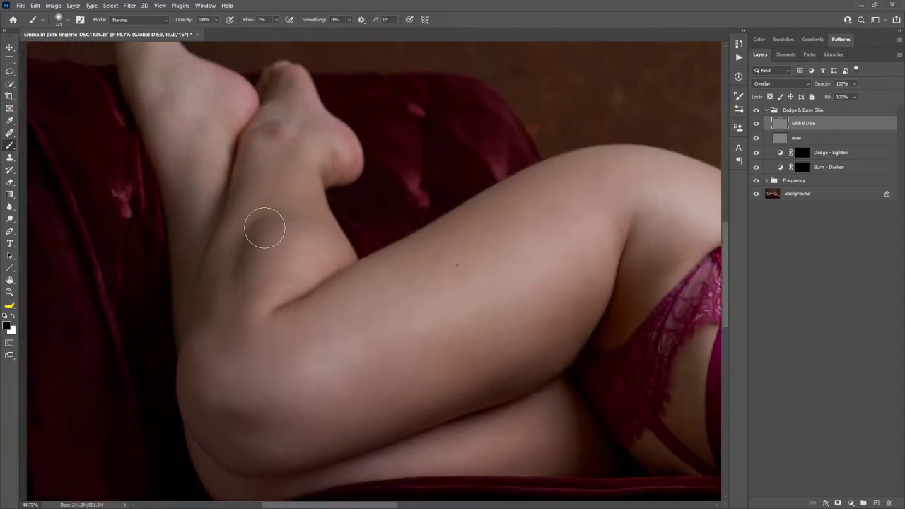
key(x)
drag(247, 218, 296, 244)
drag(258, 191, 247, 199)
key(x)
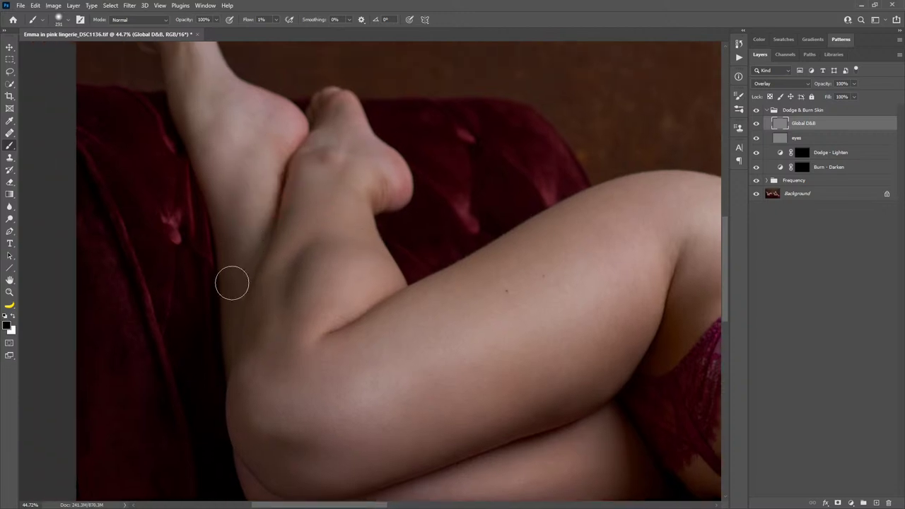
drag(242, 103, 293, 239)
key(x)
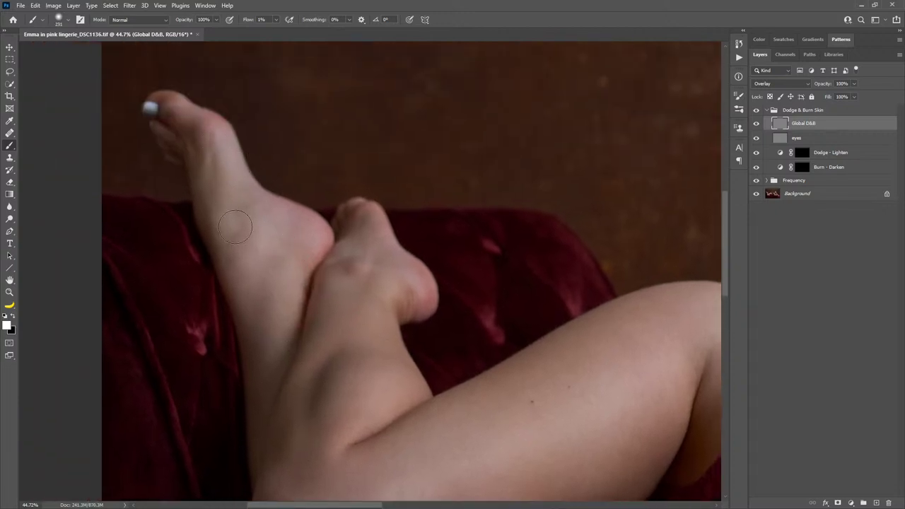
Strengthen the broad highlight along the thigh with a larger white brush.
drag(456, 377, 311, 224)
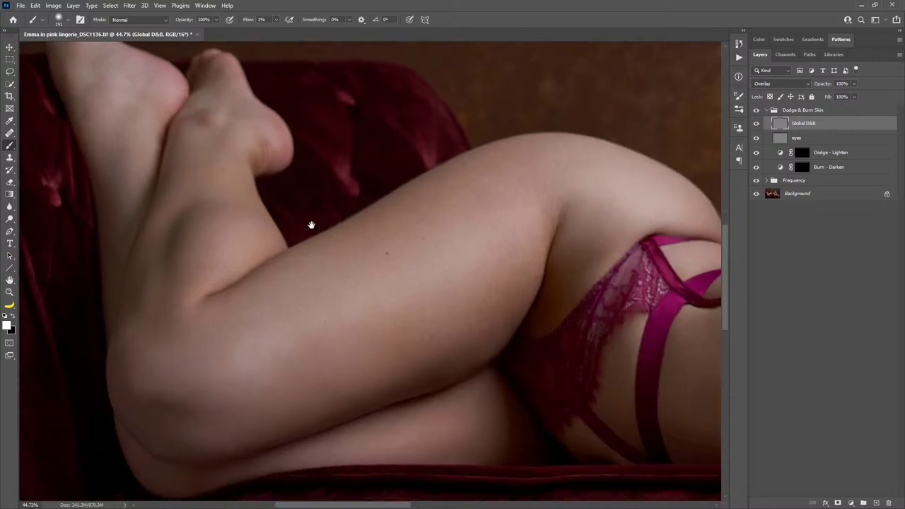
drag(394, 285, 317, 247)
drag(239, 320, 252, 328)
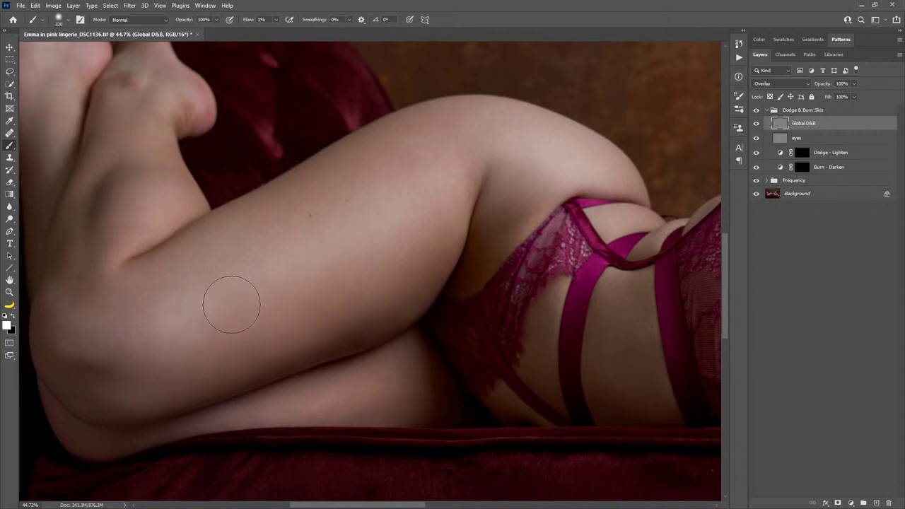
key(x)
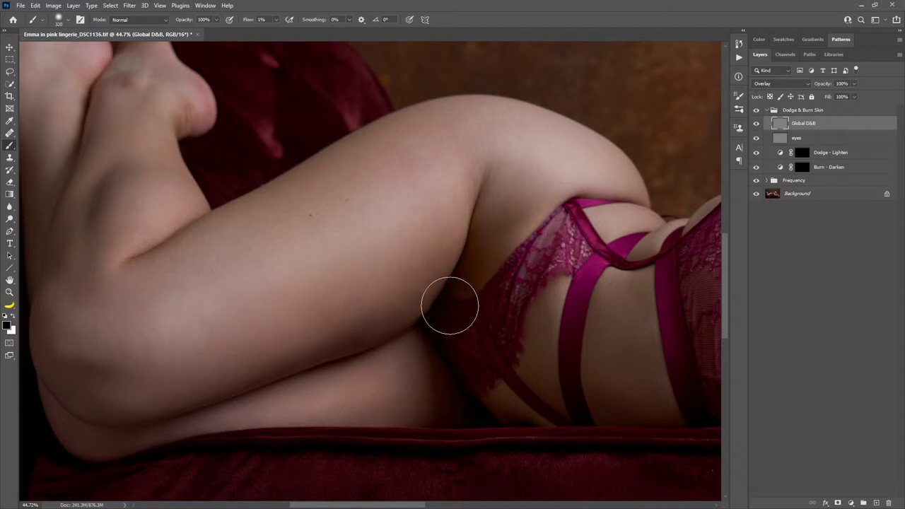
key(x)
Compare the whole image with and without the Global D&B layer, examine its strokes alone, and show all the layers again.
key(z)
drag(490, 307, 476, 324)
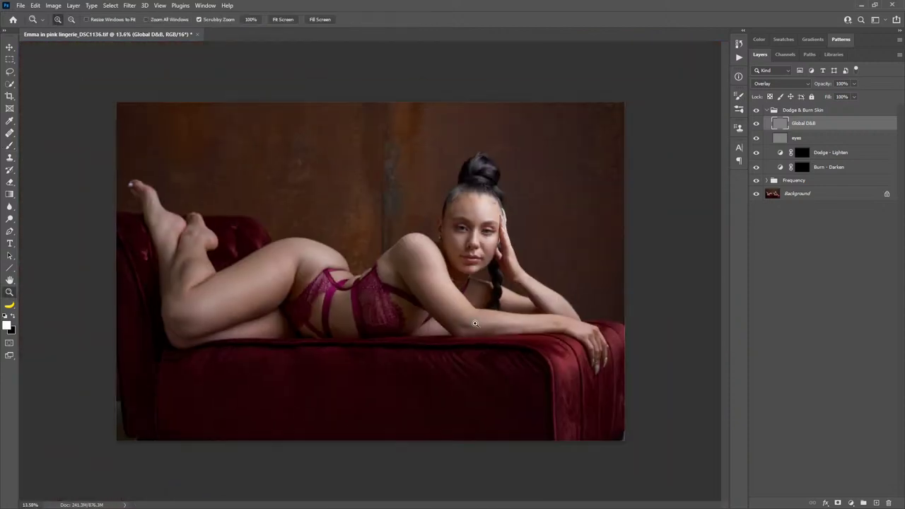
click(757, 123)
click(757, 125)
alt+click(756, 123)
drag(416, 284, 432, 286)
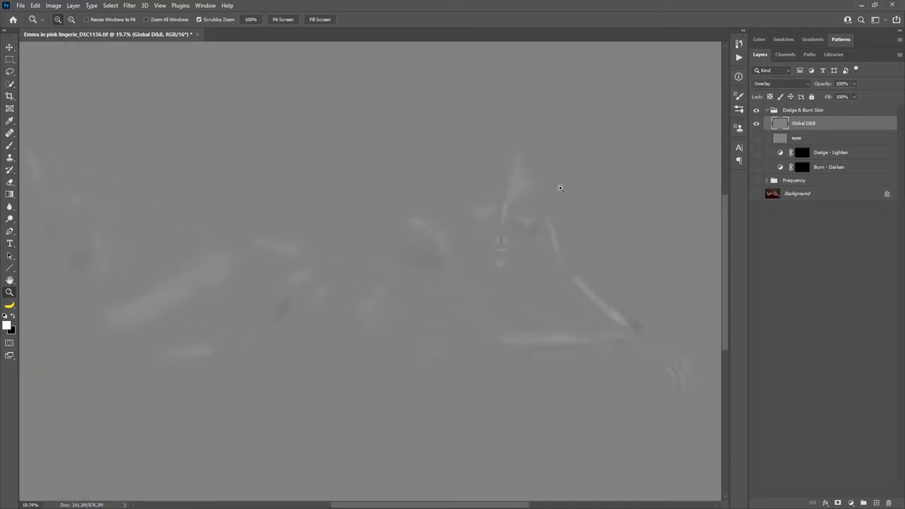
key(alt)
alt+click(757, 123)
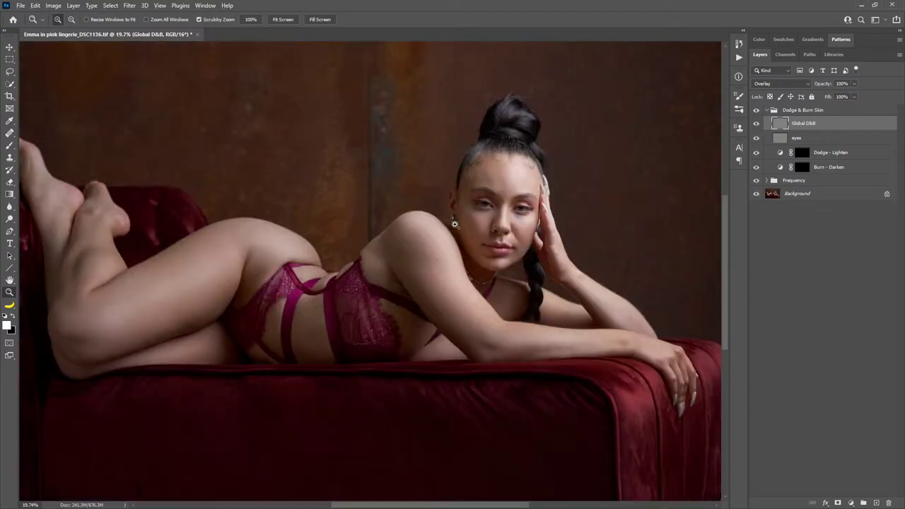
Stamp all visible layers into a new layer above the Dodge & Burn Skin group.
drag(344, 260, 379, 289)
drag(481, 256, 461, 285)
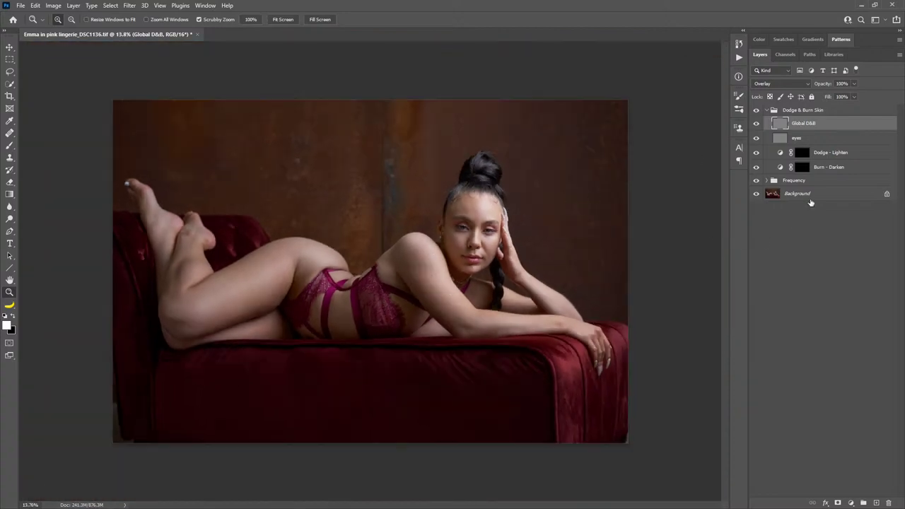
click(807, 111)
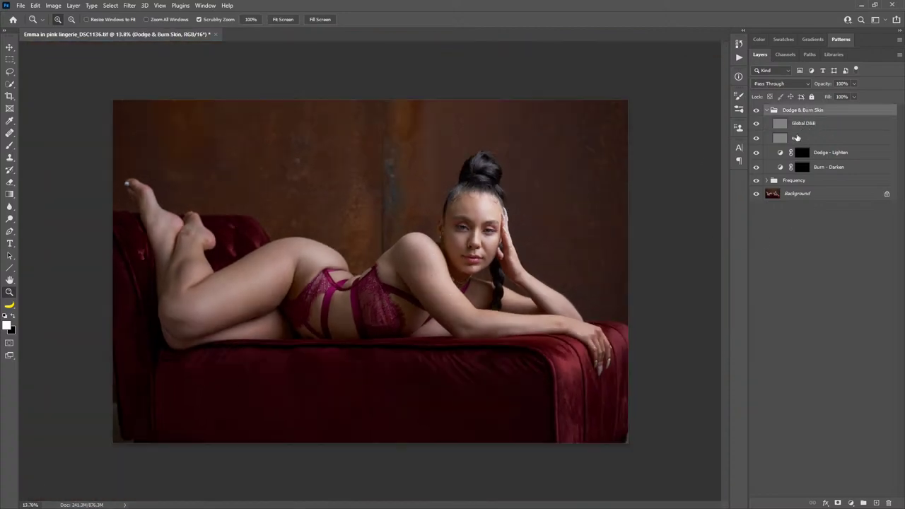
key(ctrl+shift+alt+e)
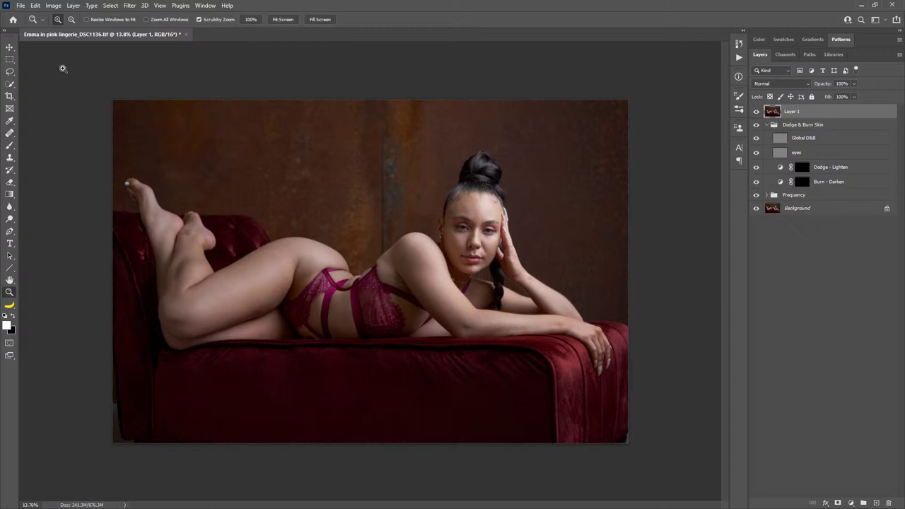
Lasso the dark bottom-right corner of the photo beside the sofa and fill it with Content-Aware.
key(l)
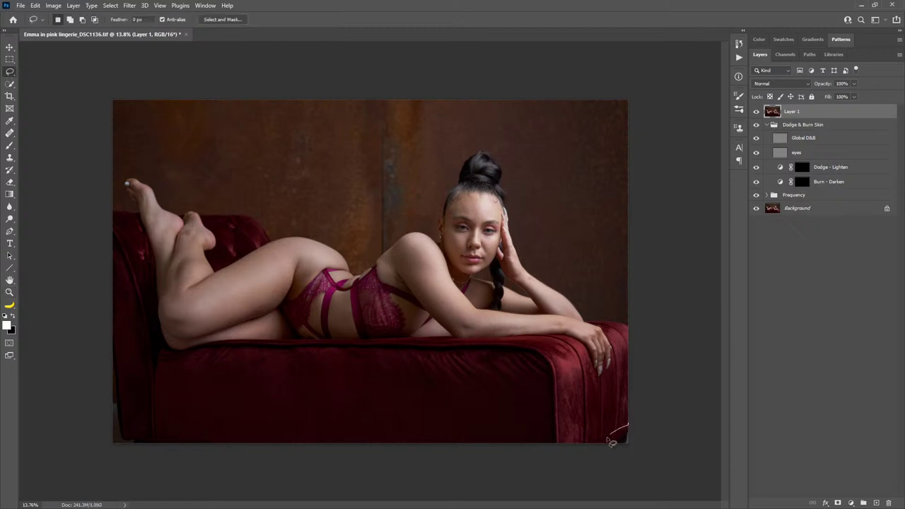
drag(637, 433, 627, 440)
key(shift+F5)
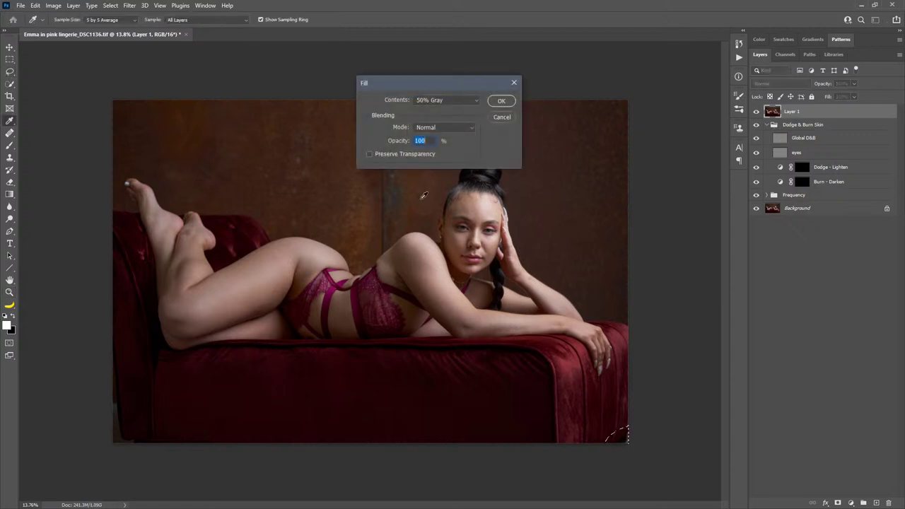
click(445, 101)
click(440, 142)
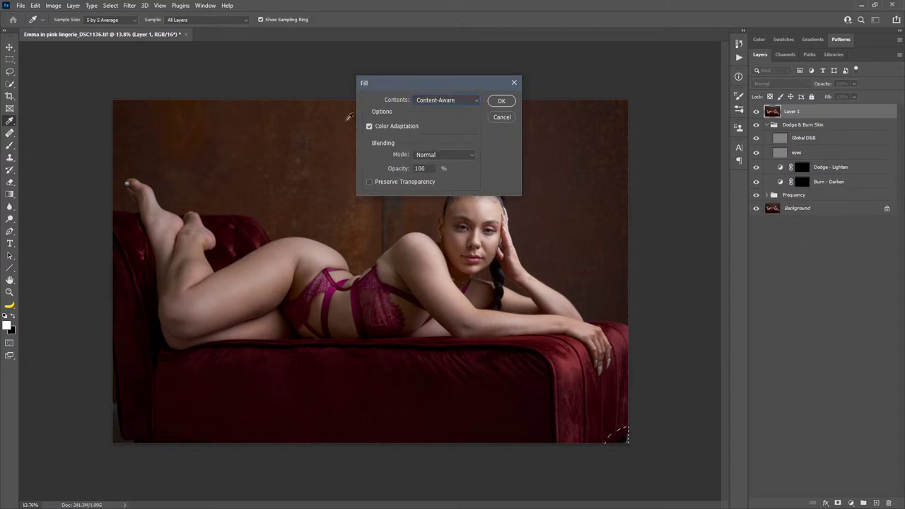
click(493, 100)
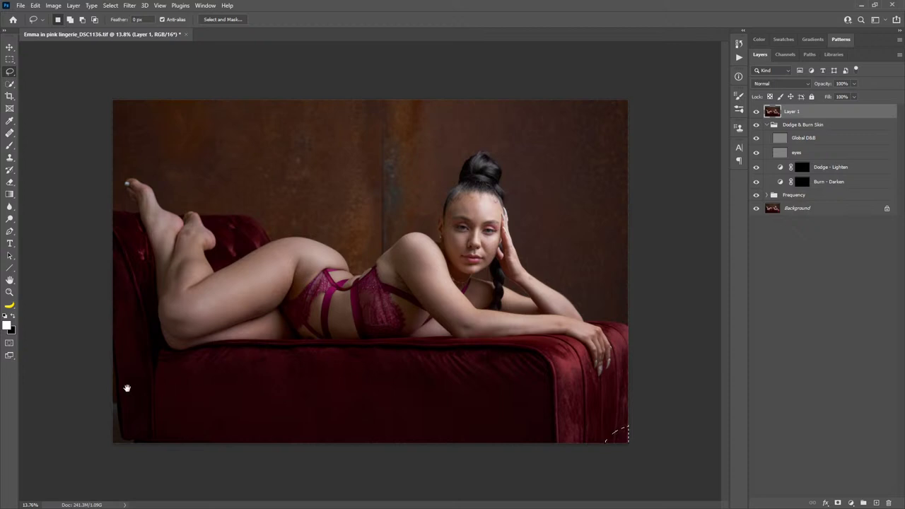
Lasso the background gap along the sofa's lower-left edge, fill it with Content-Aware and clear the selection.
key(z)
drag(114, 390, 368, 298)
click(10, 73)
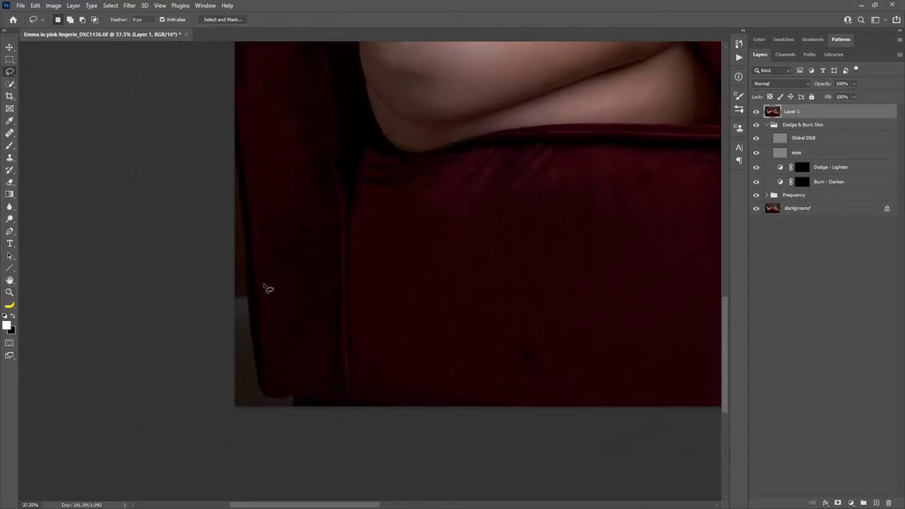
mouse_move(219, 94)
mouse_down()
mouse_move(252, 136)
mouse_move(269, 344)
mouse_up()
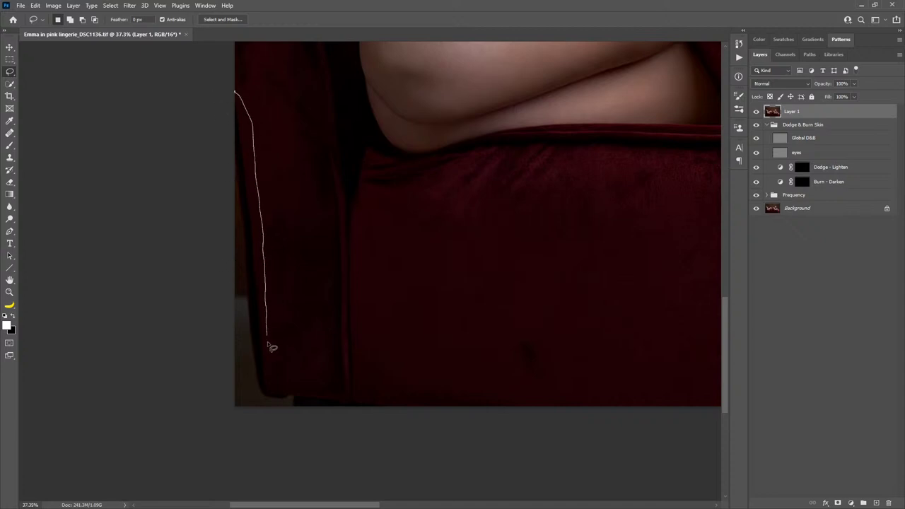
drag(164, 412, 162, 407)
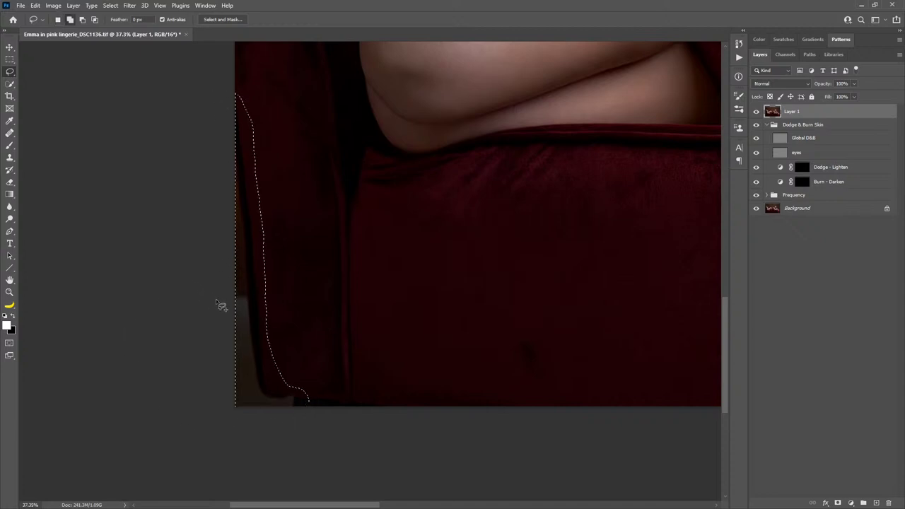
key(shift+F5)
key(Return)
key(ctrl+d)
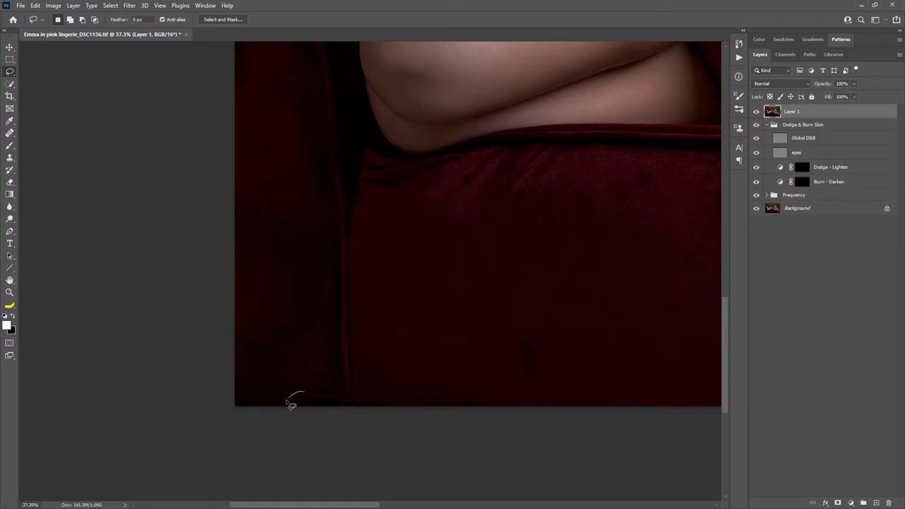
Lasso the leftover strip at the sofa's bottom-left edge and fill it with Content-Aware.
drag(354, 407, 357, 408)
key(shift+F5)
key(Return)
Remove the dark spot on the sofa's front with the Patch tool, sampling the clean velvet beside it, and deselect.
drag(550, 344, 542, 334)
click(10, 133)
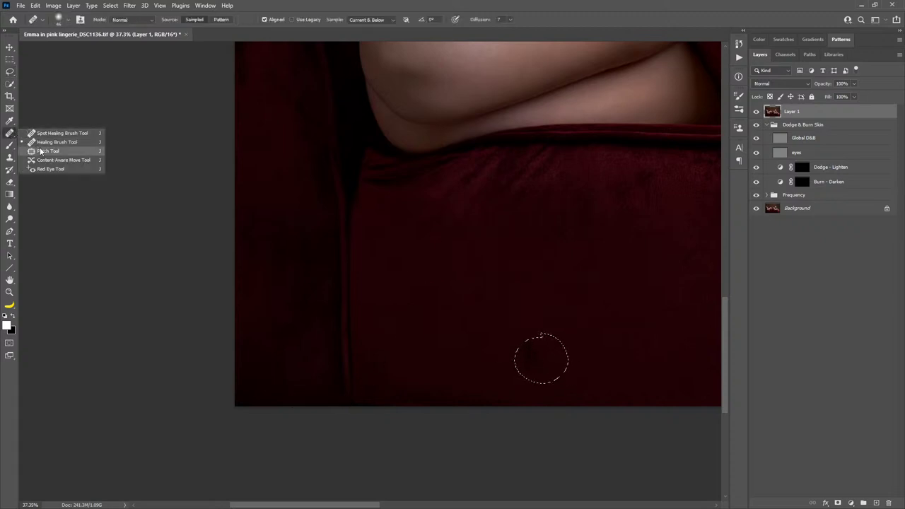
click(49, 151)
key(ctrl+d)
mouse_move(532, 334)
mouse_down()
mouse_move(550, 381)
mouse_move(541, 336)
mouse_up()
drag(535, 353, 460, 358)
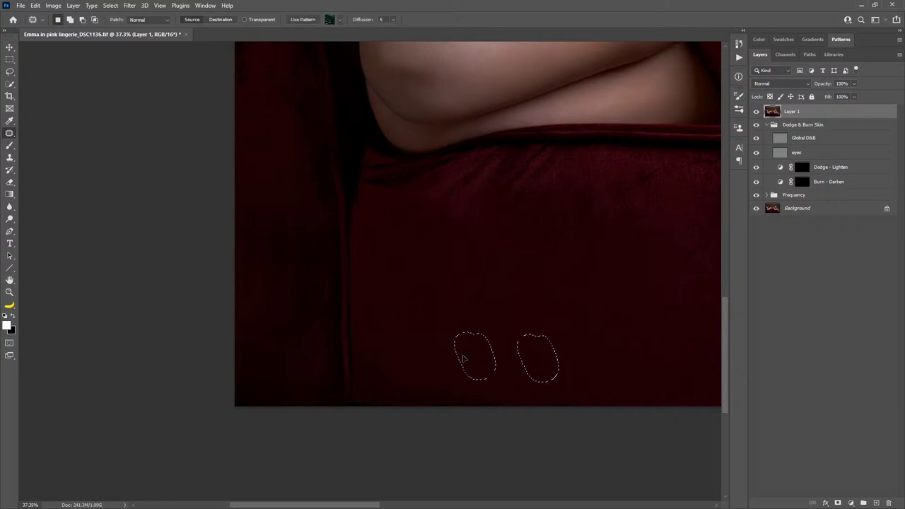
key(ctrl+d)
Patch the marks on the red velvet below the fingertips, undoing one attempt, and clear the selection.
drag(568, 278, 473, 336)
drag(697, 335, 286, 263)
drag(672, 320, 346, 377)
drag(591, 320, 429, 346)
drag(395, 305, 438, 342)
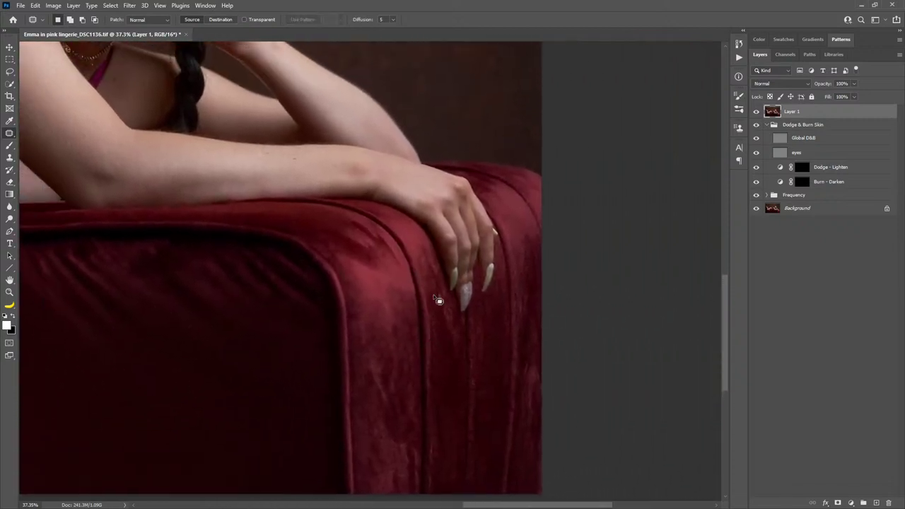
drag(446, 301, 448, 299)
click(456, 328)
key(ctrl+z)
drag(443, 300, 447, 342)
click(461, 367)
mouse_move(534, 359)
mouse_down()
mouse_move(532, 414)
mouse_move(535, 359)
mouse_up()
key(ctrl+d)
drag(275, 289, 491, 323)
drag(400, 275, 360, 363)
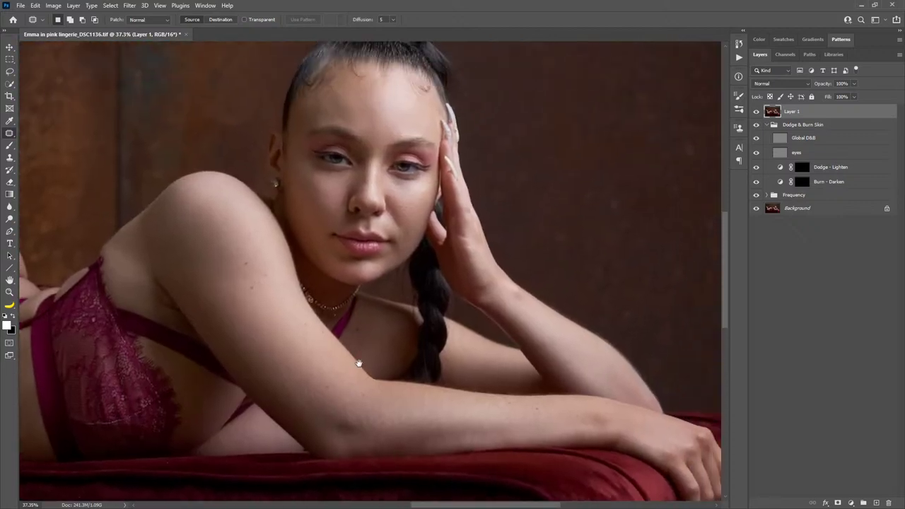
Patch the lower part of the dark vertical seam in the backdrop above the shoulder with clean wall texture, redoing the first attempt, and deselect.
drag(297, 311, 503, 385)
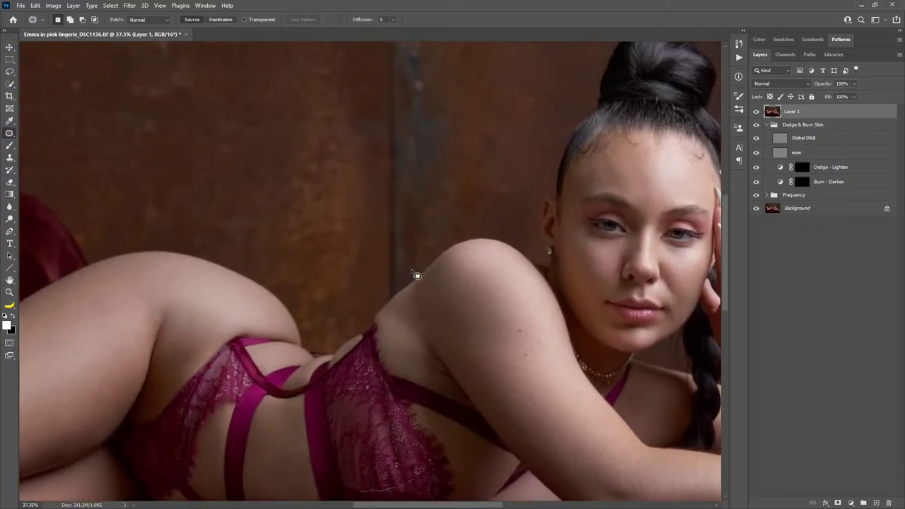
drag(397, 287, 370, 197)
drag(422, 195, 417, 228)
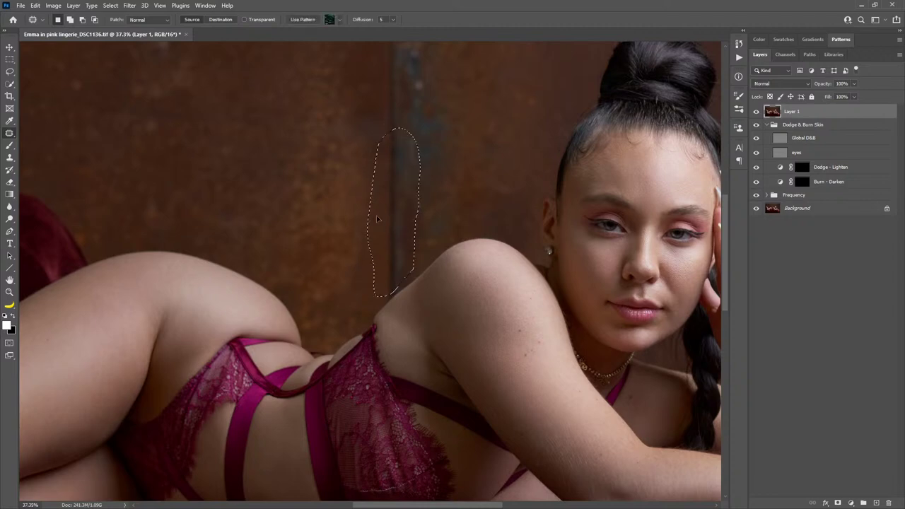
key(ctrl+d)
key(ctrl+z)
drag(399, 258, 489, 170)
key(ctrl+d)
scroll(495, 212, up, 3)
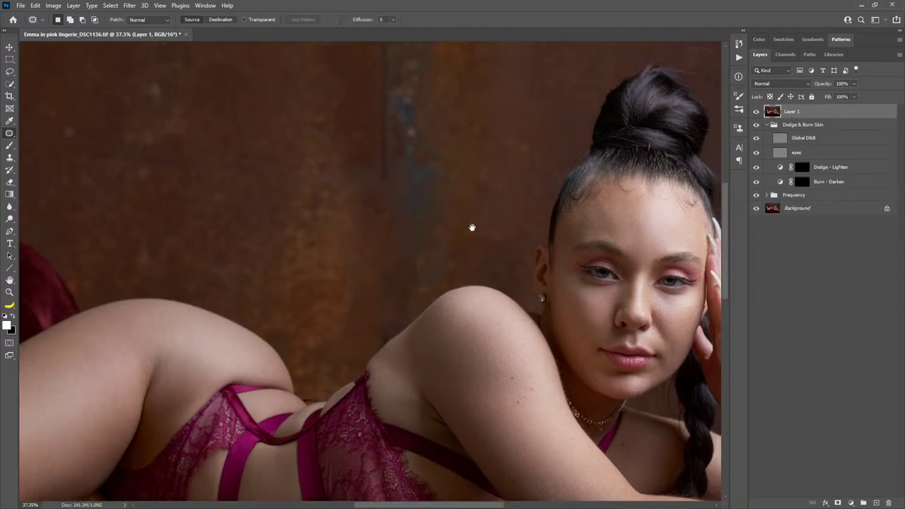
Patch the upper part of the dark vertical wall seam and its grey-blue stains with clean backdrop texture, clearing the selection after each.
mouse_move(394, 170)
mouse_down()
mouse_move(389, 347)
mouse_move(433, 241)
mouse_move(526, 145)
mouse_move(486, 279)
mouse_up()
key(ctrl+d)
mouse_move(463, 318)
mouse_down()
mouse_move(387, 384)
mouse_move(280, 191)
mouse_move(488, 175)
mouse_move(449, 329)
mouse_move(269, 313)
mouse_move(197, 331)
mouse_up()
key(ctrl+d)
Patch the remaining dark area of the backdrop just above the shoulder slope with nearby wall texture and deselect.
drag(446, 401, 438, 217)
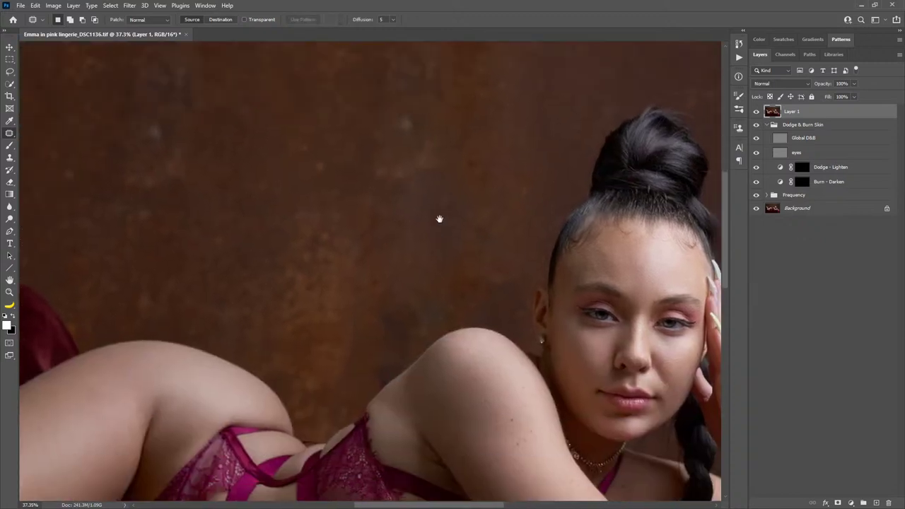
mouse_move(419, 287)
mouse_down()
mouse_move(367, 336)
mouse_move(359, 376)
mouse_up()
drag(406, 361, 447, 309)
drag(438, 327, 414, 287)
key(ctrl+d)
Clone clean backdrop over the dark seam remnants along the shoulder's edge with the Clone Stamp tool, undoing the strokes that spoil the skin.
key(z)
drag(392, 394, 442, 392)
drag(445, 370, 430, 312)
drag(408, 323, 449, 330)
key(s)
alt+right_click(431, 163)
mouse_move(433, 166)
mouse_down()
mouse_move(473, 165)
mouse_move(471, 177)
mouse_move(431, 186)
mouse_move(425, 132)
mouse_up()
alt+click(430, 118)
key(ctrl+z)
click(479, 182)
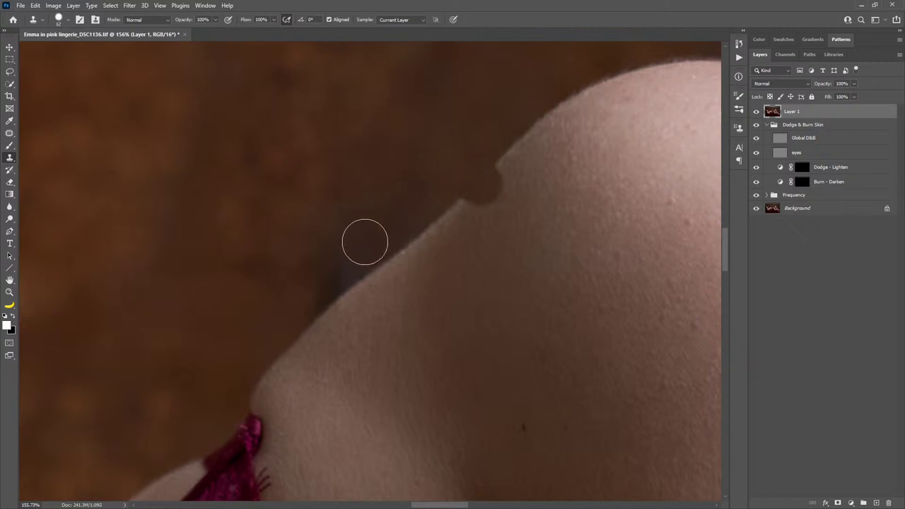
key(ctrl+z)
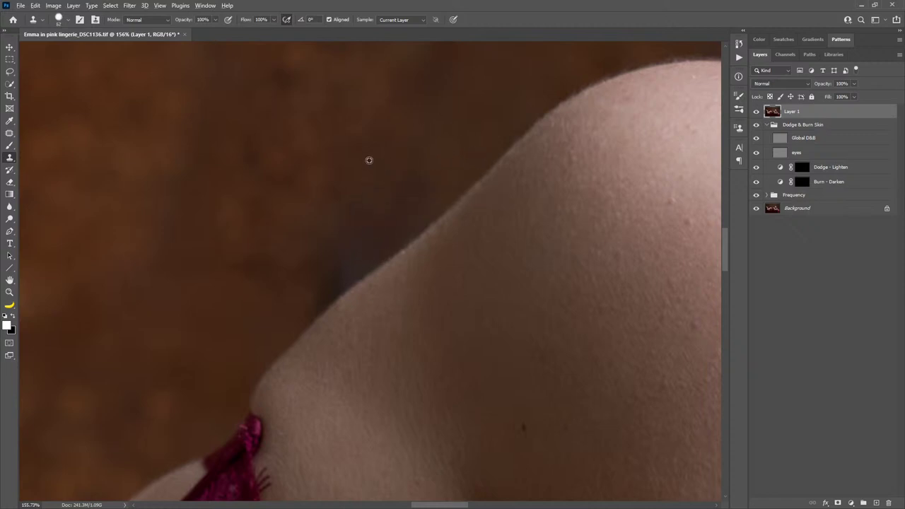
drag(375, 162, 379, 157)
alt+click(394, 147)
drag(411, 200, 406, 200)
mouse_move(368, 238)
mouse_down()
mouse_move(298, 296)
mouse_move(333, 255)
mouse_move(414, 204)
mouse_move(422, 167)
mouse_move(409, 205)
mouse_move(305, 292)
mouse_up()
alt+right_click(421, 181)
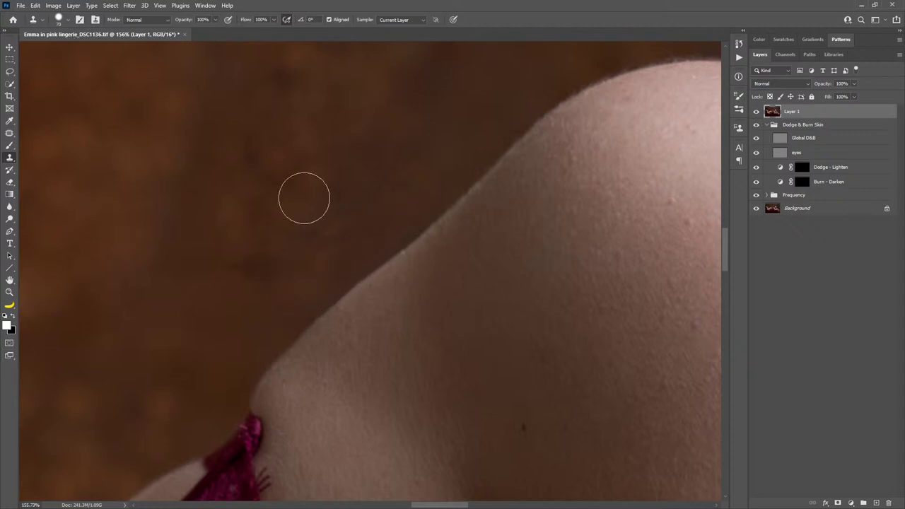
Smooth the cloned backdrop beside the shoulder edge with the Patch tool, sampling nearby wall texture, and clear the selection.
click(9, 133)
drag(252, 252, 320, 307)
mouse_move(401, 242)
mouse_down()
mouse_move(447, 125)
mouse_move(409, 131)
mouse_up()
drag(360, 202, 299, 169)
key(ctrl+d)
Patch the light stains on the backdrop above the legs with clean wall texture and clear the selections.
key(z)
drag(437, 303, 358, 350)
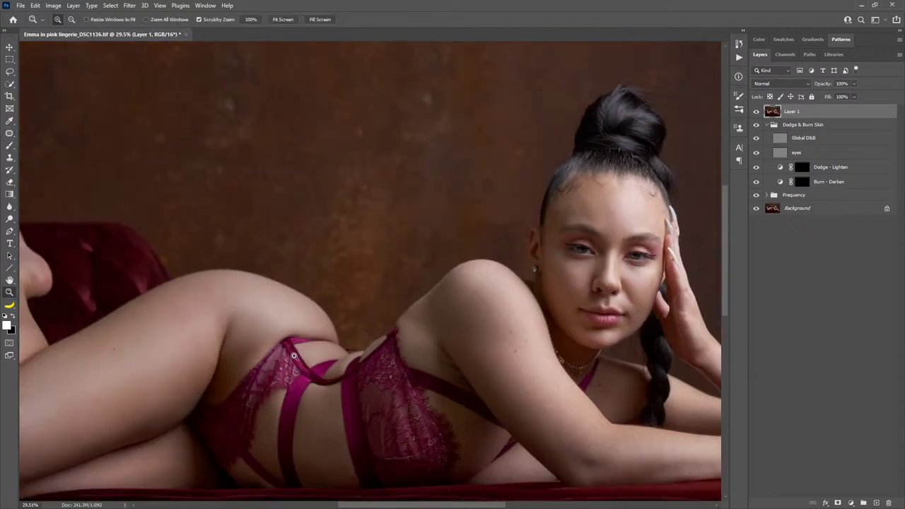
drag(343, 315, 500, 299)
drag(350, 225, 451, 290)
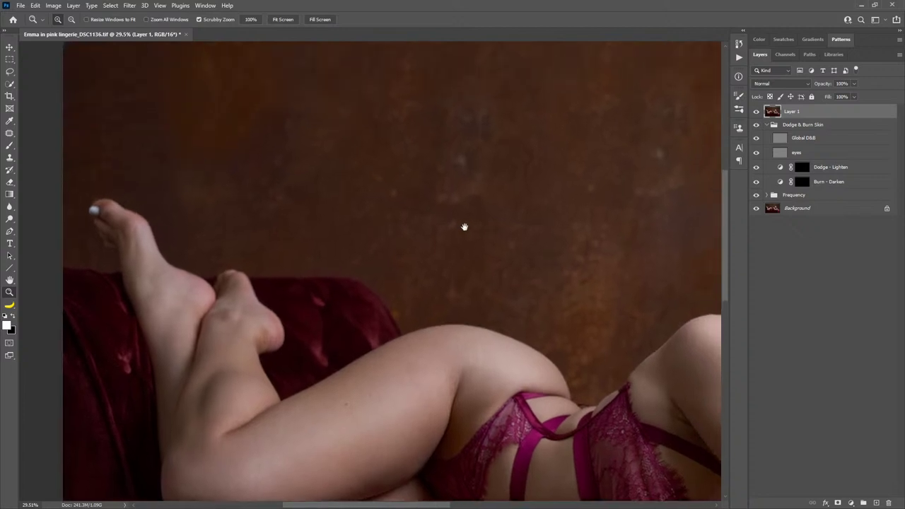
key(j)
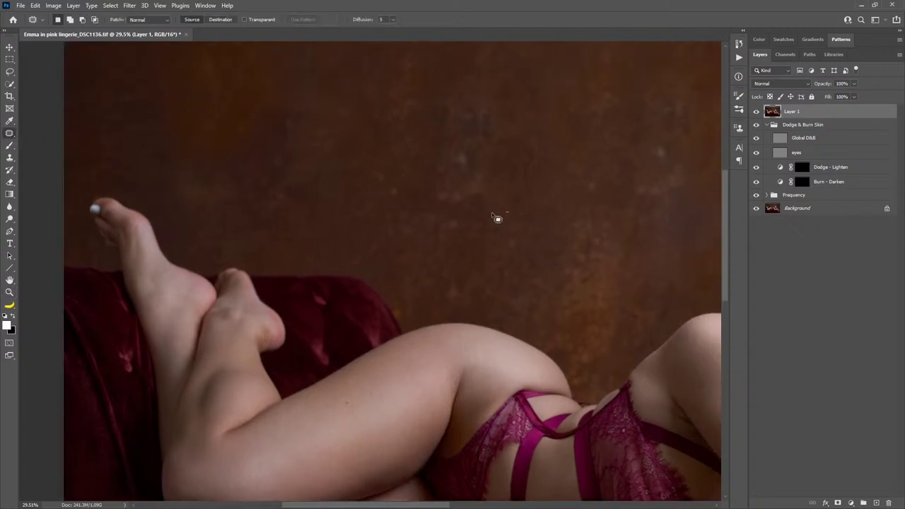
mouse_move(496, 214)
mouse_down()
mouse_move(401, 225)
mouse_move(540, 232)
mouse_move(494, 254)
mouse_up()
mouse_move(545, 142)
mouse_down()
mouse_move(500, 144)
mouse_move(548, 145)
mouse_move(537, 177)
mouse_up()
click(480, 104)
mouse_move(469, 87)
mouse_down()
mouse_move(484, 89)
mouse_move(471, 86)
mouse_up()
drag(481, 134, 570, 123)
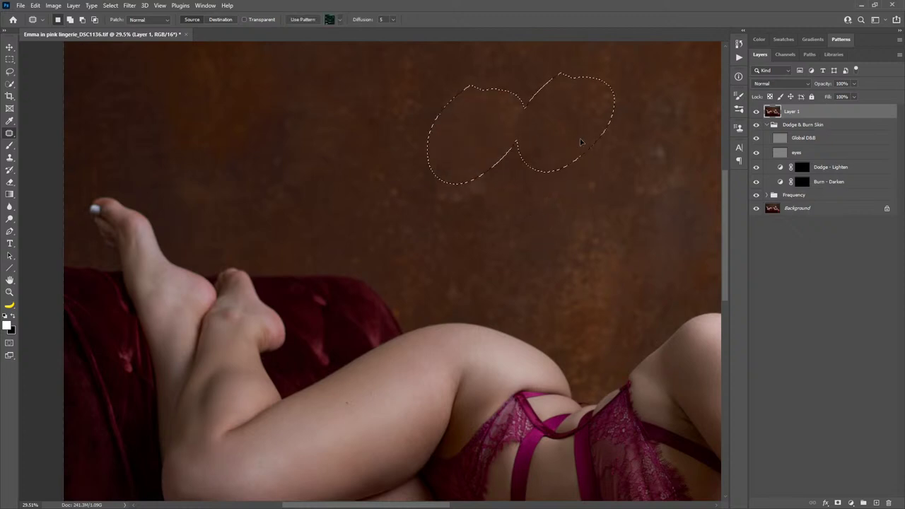
click(498, 198)
Patch the pale blotch on the backdrop above the hip with clean wall texture and deselect.
drag(326, 277, 517, 174)
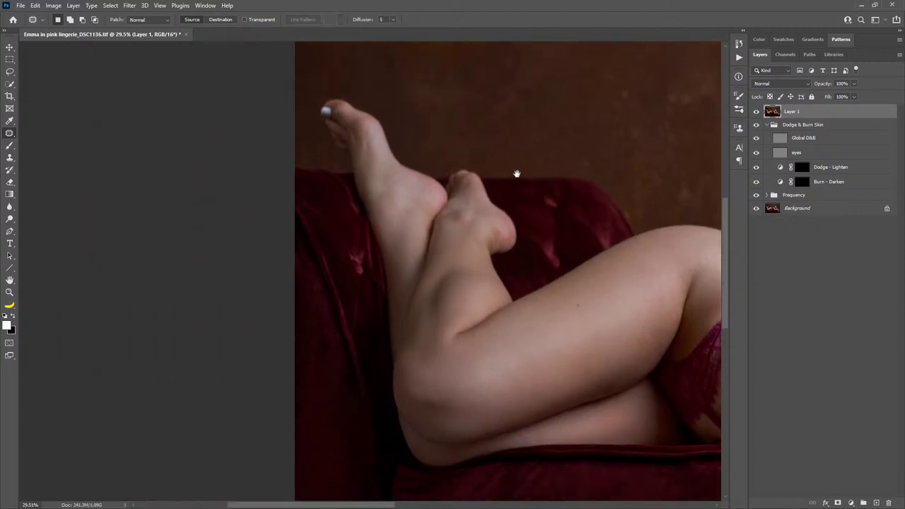
drag(509, 204, 469, 307)
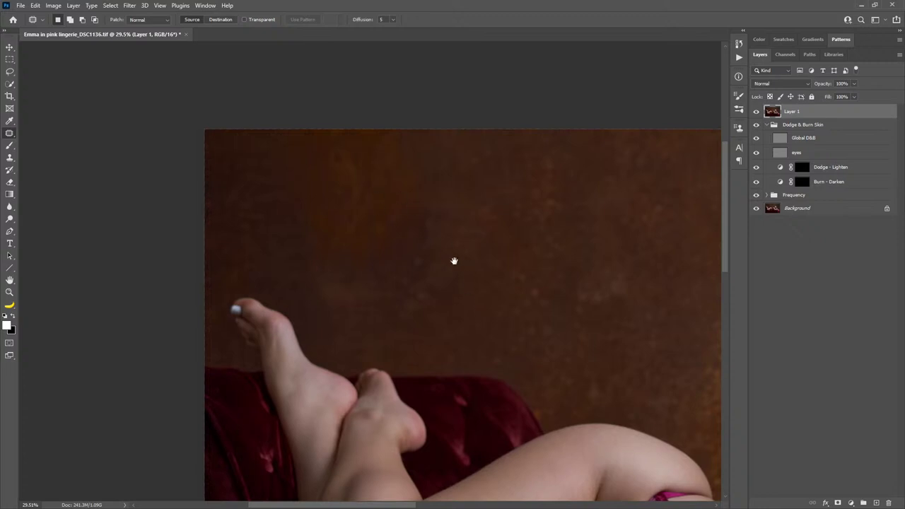
drag(457, 243, 340, 239)
drag(401, 214, 400, 219)
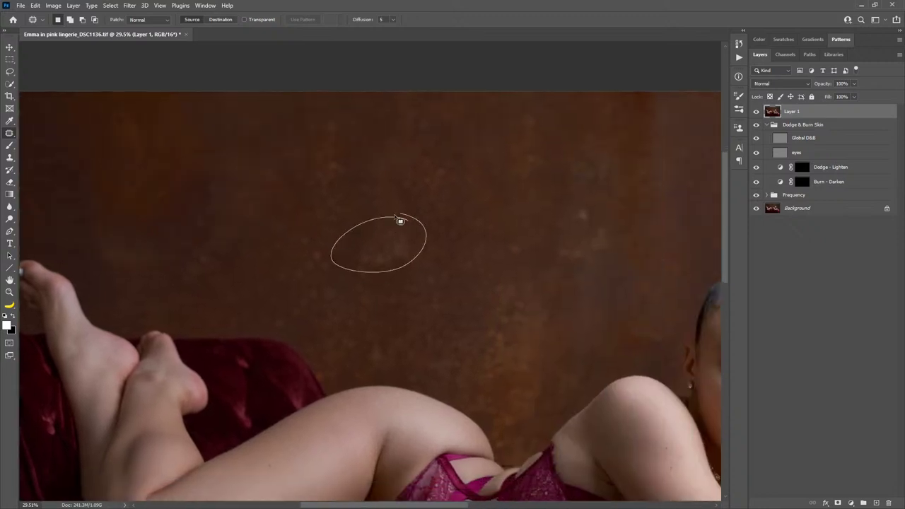
shift+drag(434, 272, 443, 312)
key(ctrl+d)
Patch the pale marks on the backdrop beside the hair bun with darker wall texture and deselect.
drag(565, 247, 420, 277)
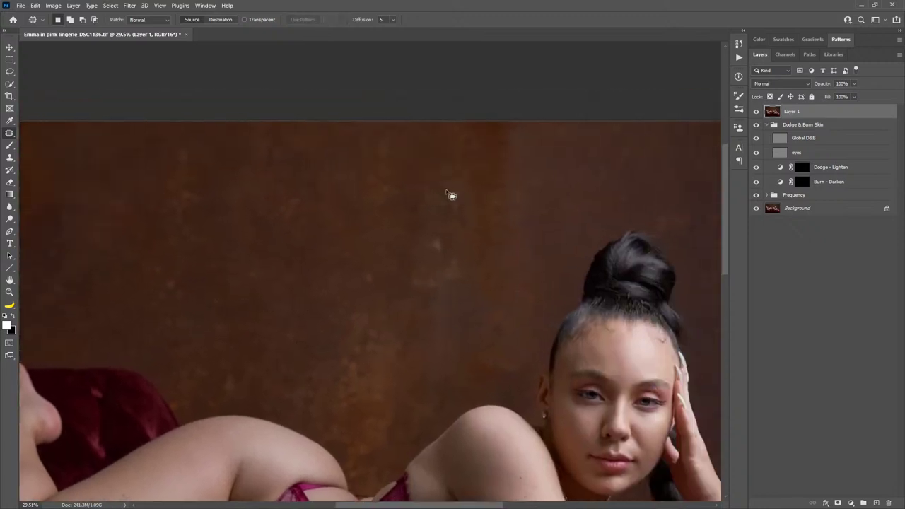
mouse_move(443, 173)
mouse_down()
mouse_move(413, 316)
mouse_move(444, 175)
mouse_up()
drag(446, 226, 348, 290)
key(ctrl+d)
Patch the vertical tone edge in the backdrop above the hair bun, then reselect the area and patch it again from the wall above the hips.
drag(521, 310, 309, 233)
drag(495, 313, 404, 198)
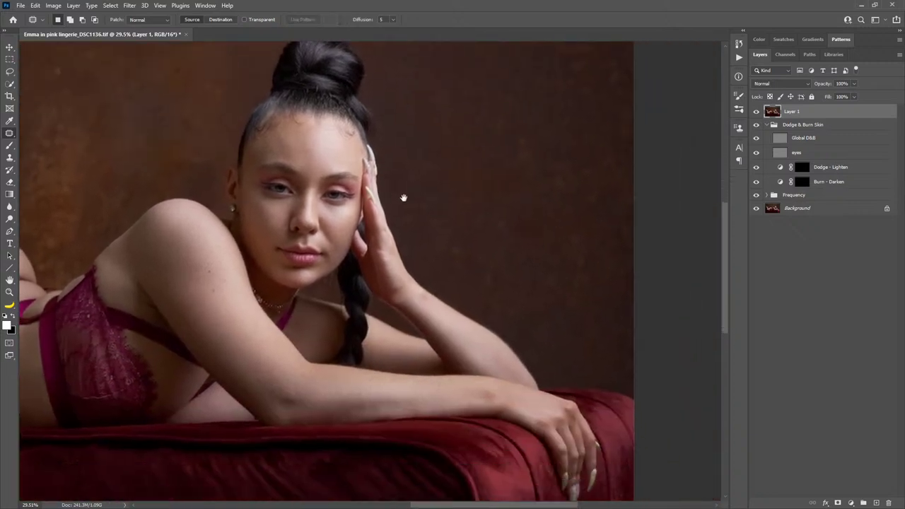
key(z)
drag(396, 300, 353, 321)
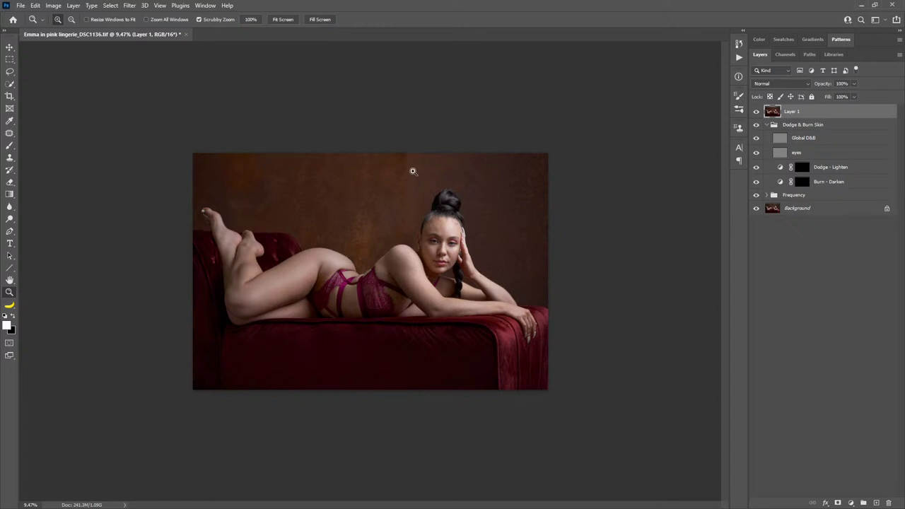
drag(413, 170, 458, 185)
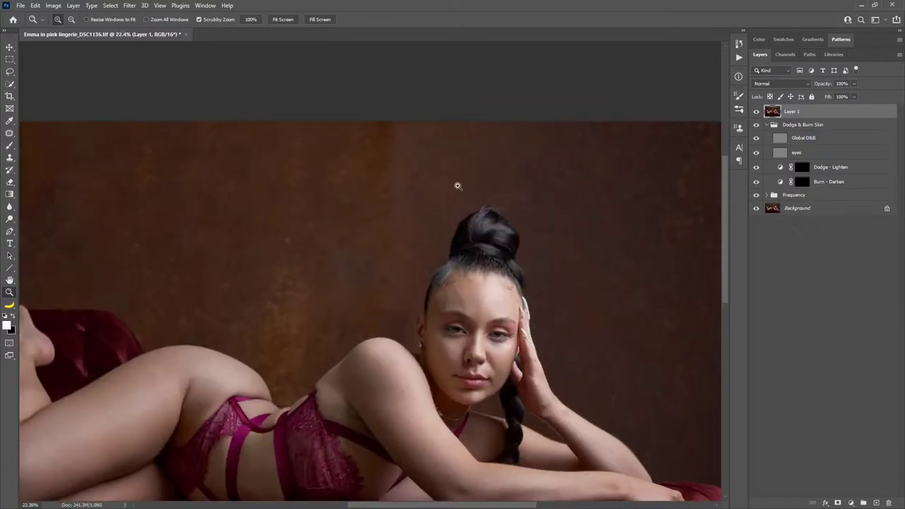
click(9, 132)
mouse_move(388, 264)
mouse_down()
mouse_move(480, 178)
mouse_move(501, 111)
mouse_move(348, 151)
mouse_up()
drag(398, 191, 319, 273)
key(ctrl+d)
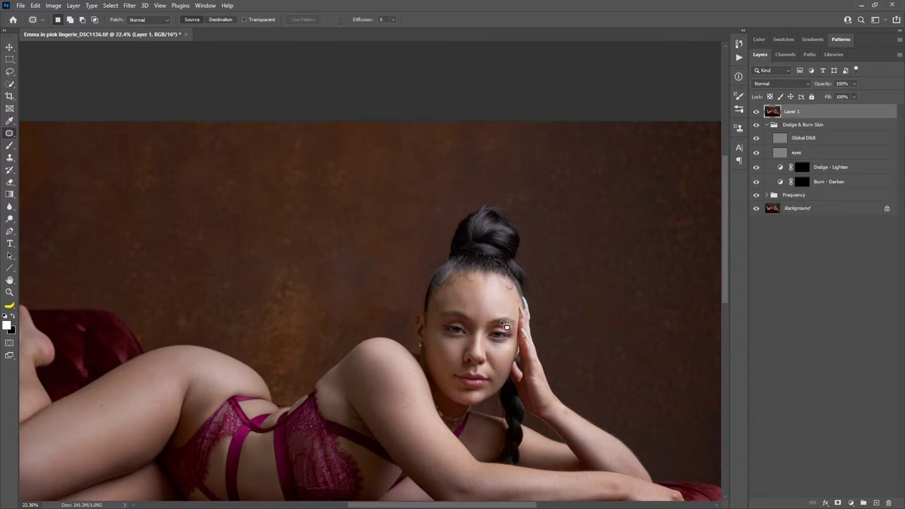
key(ctrl+shift+d)
drag(432, 186, 239, 211)
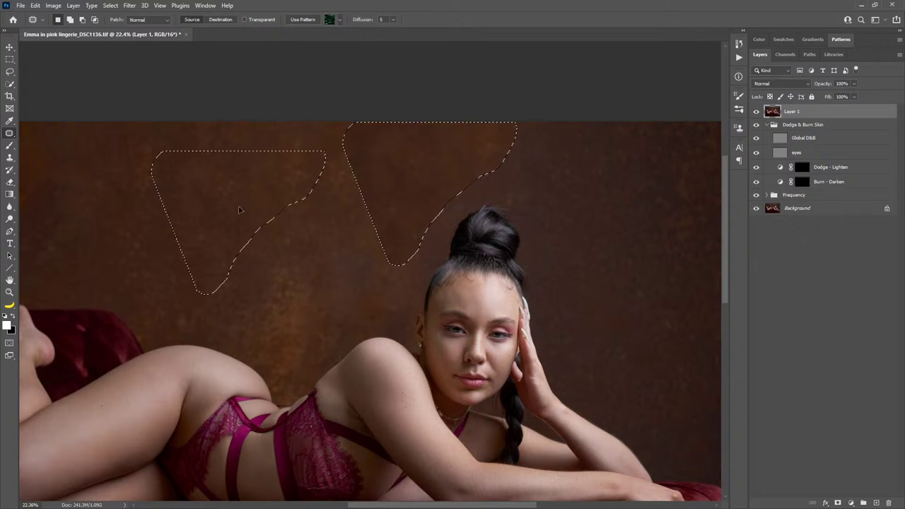
key(ctrl+d)
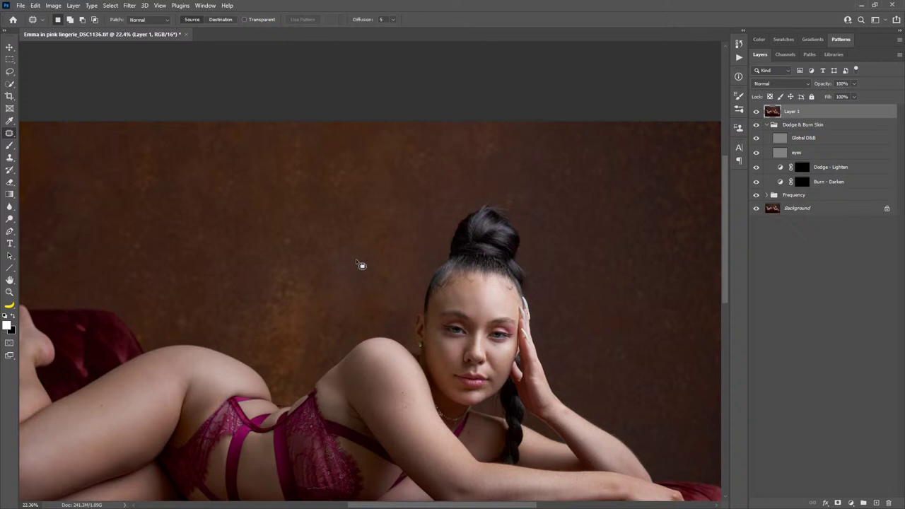
Patch the greyish smudge on the backdrop above the shoulder, deselect, and save the document.
drag(358, 310, 360, 236)
mouse_move(371, 262)
mouse_down()
mouse_move(375, 205)
mouse_move(394, 187)
mouse_up()
key(ctrl+d)
double_click(10, 281)
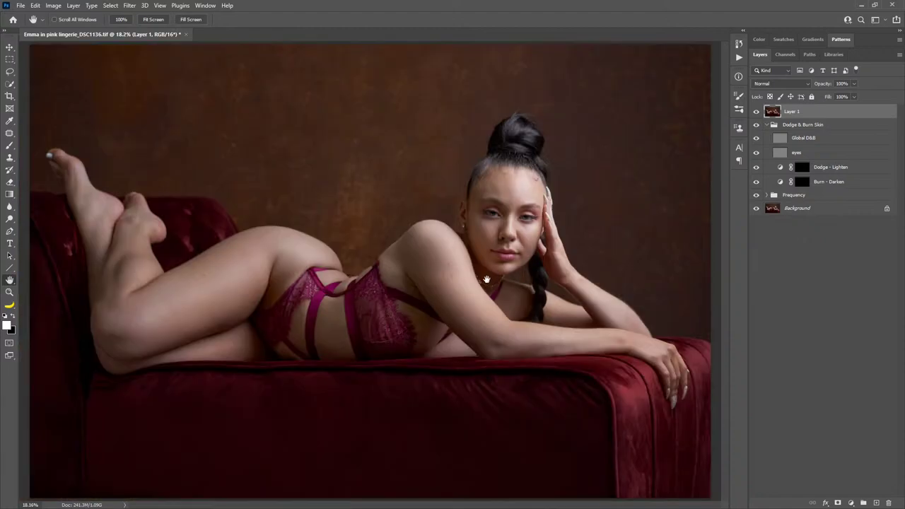
key(ctrl+s)
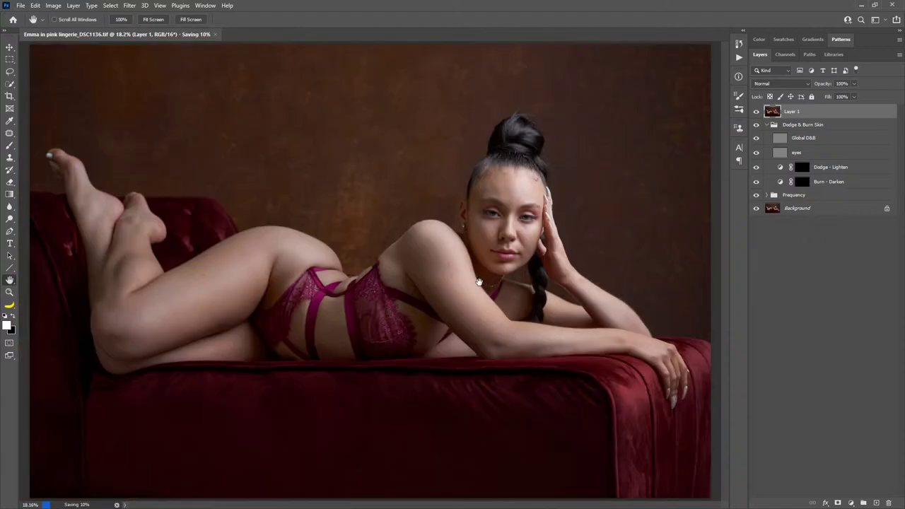
Compare the retouched image with the original Background layer, examining the face, body and backdrop up close and at full view.
key(z)
drag(529, 211, 568, 218)
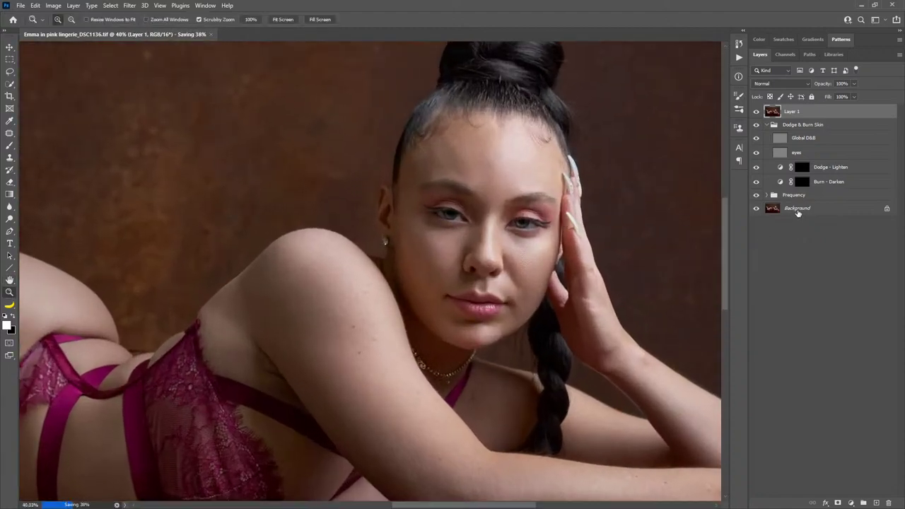
alt+click(756, 210)
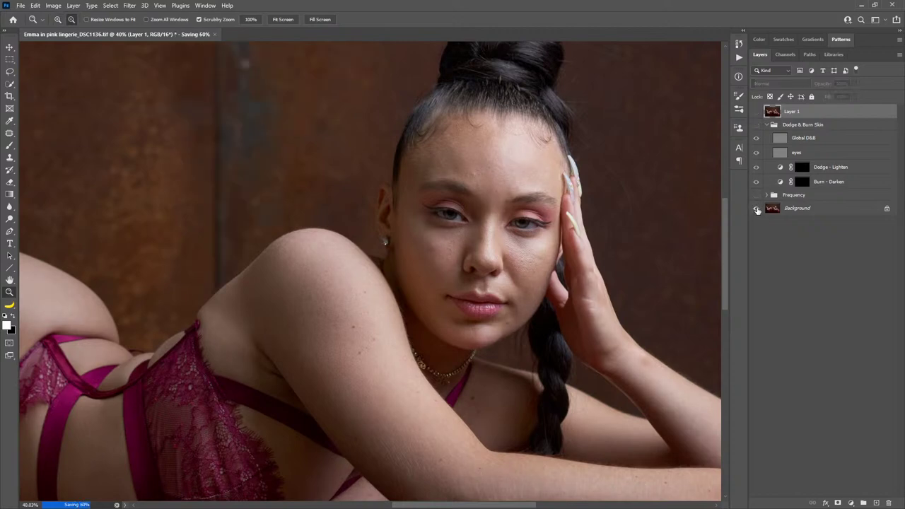
alt+click(757, 210)
alt+click(757, 210)
alt+click(757, 209)
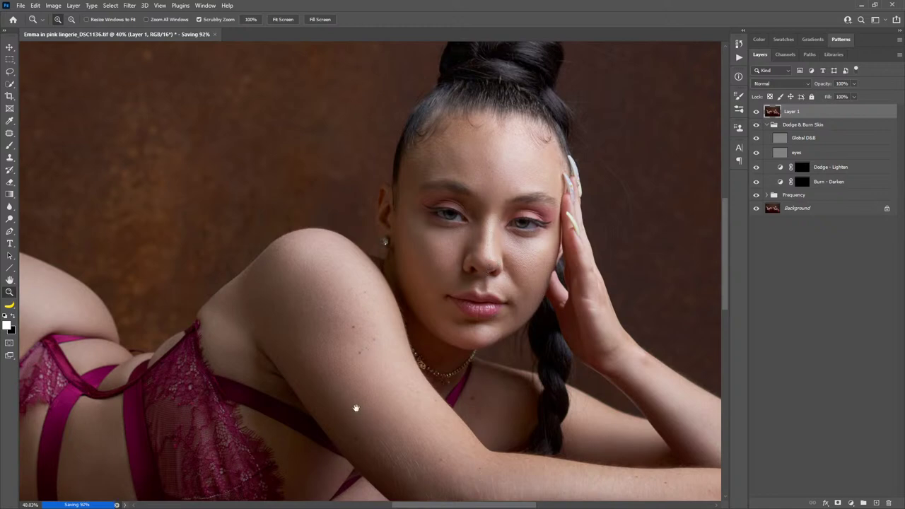
drag(356, 408, 574, 257)
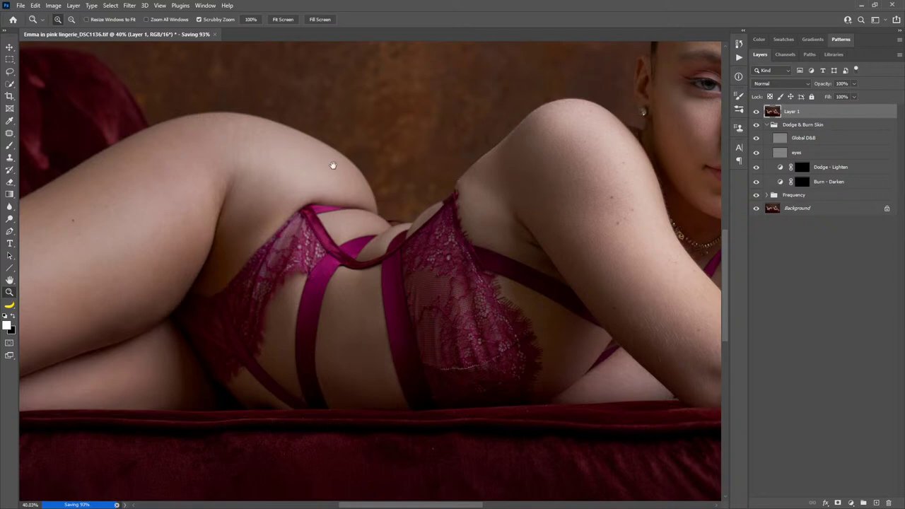
drag(333, 166, 418, 244)
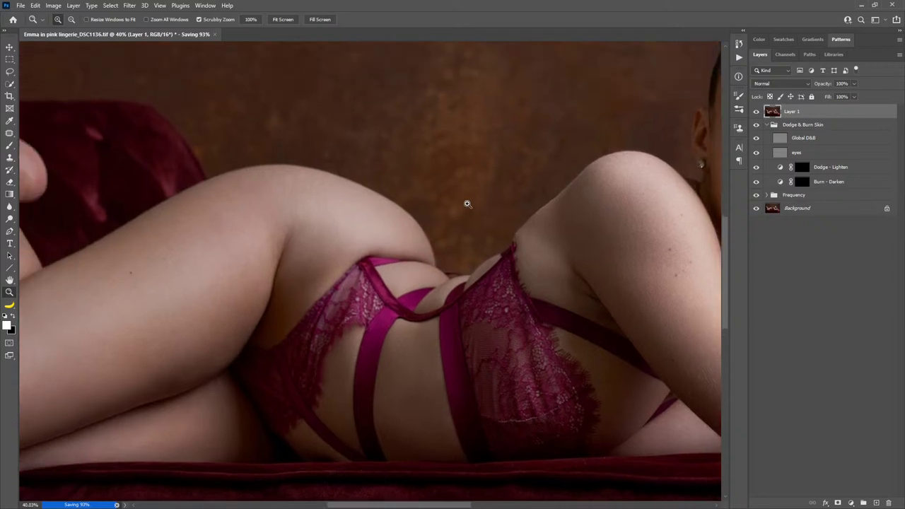
drag(579, 259, 471, 297)
drag(532, 245, 452, 290)
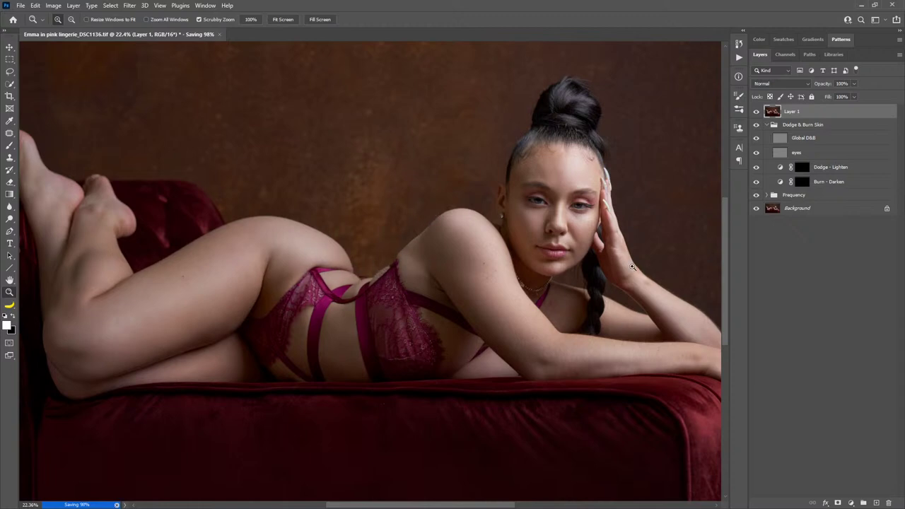
double_click(9, 280)
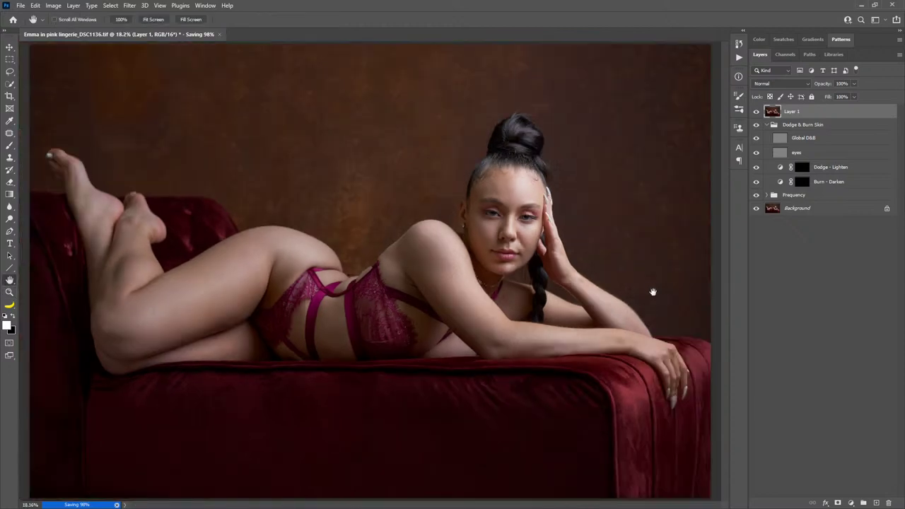
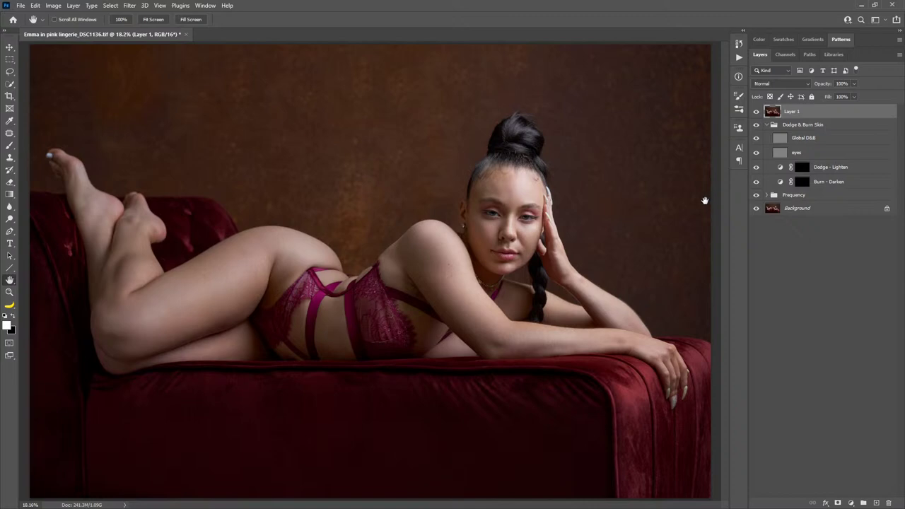
Duplicate Layer 1 and use Liquify's Forward Warp tool to push in the back contour above the bra and the waist beside it.
key(ctrl+j)
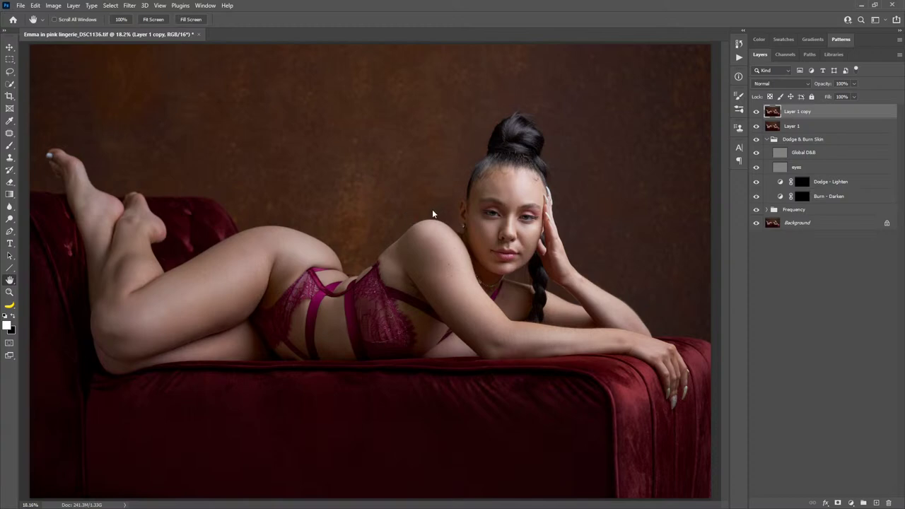
key(ctrl+shift+x)
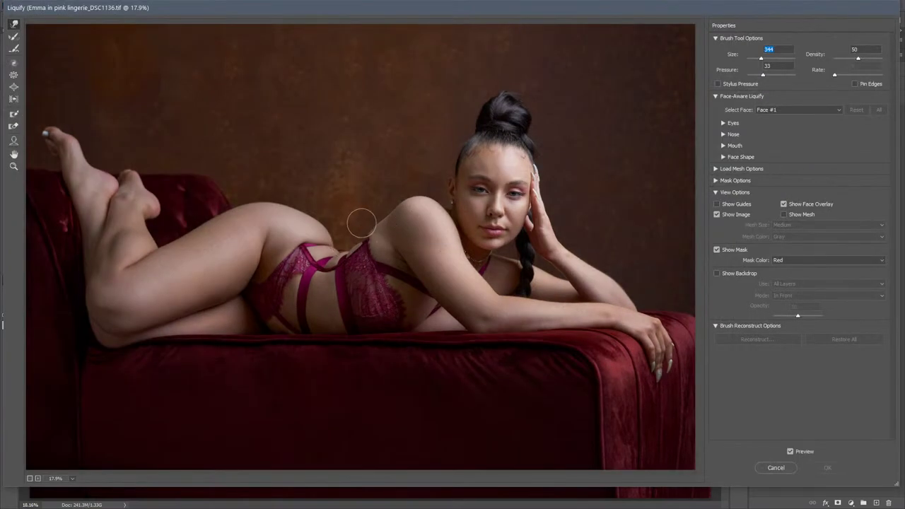
key(z)
click(341, 225)
click(304, 196)
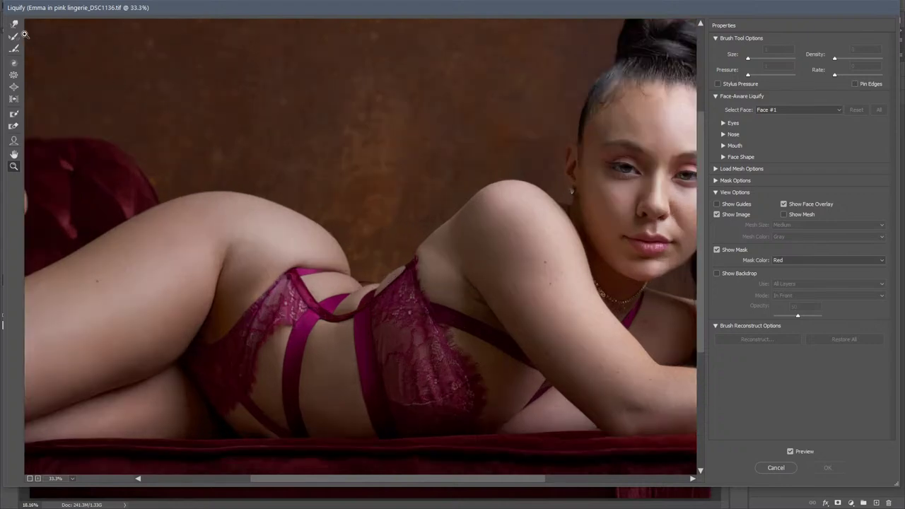
click(14, 24)
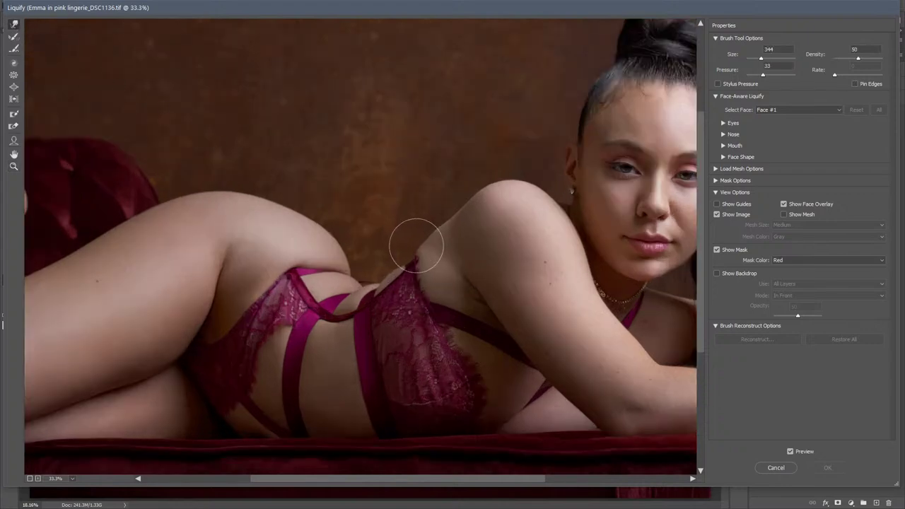
drag(414, 242, 443, 234)
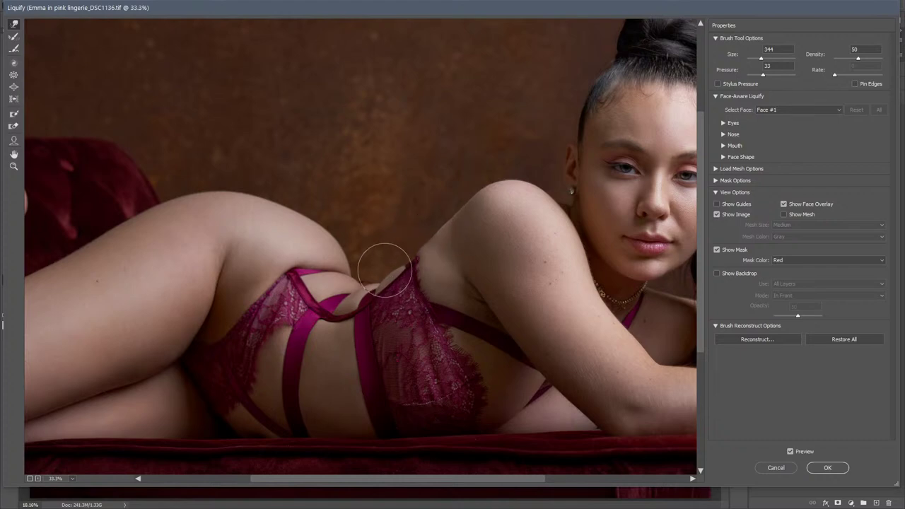
mouse_move(386, 278)
mouse_down()
mouse_move(352, 261)
mouse_move(356, 277)
mouse_move(377, 276)
mouse_move(390, 271)
mouse_move(375, 268)
mouse_move(389, 259)
mouse_move(415, 257)
mouse_up()
Reduce the warp brush size to 176, apply the Liquify reshaping, and merge the duplicate down into Layer 1.
key(bracketleft)
key(bracketleft)
key(bracketleft)
key(bracketleft)
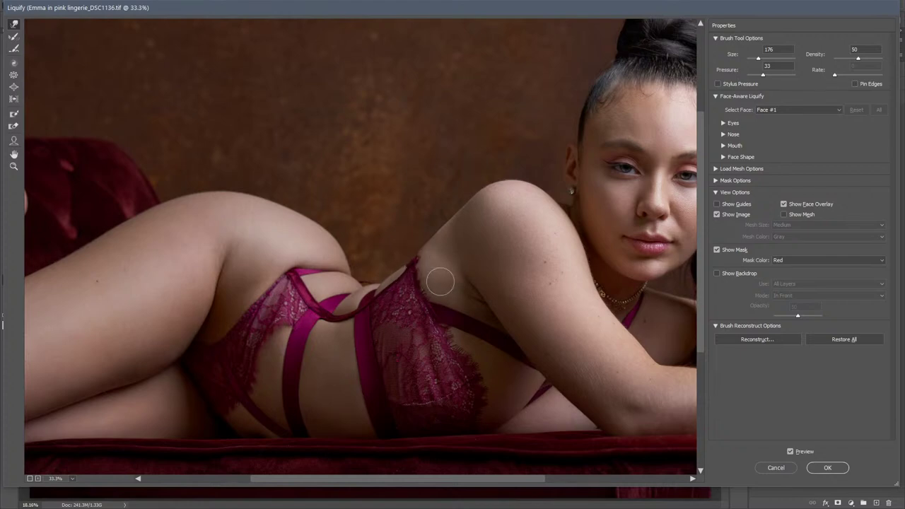
key(ctrl+space)
drag(521, 210, 317, 312)
click(827, 467)
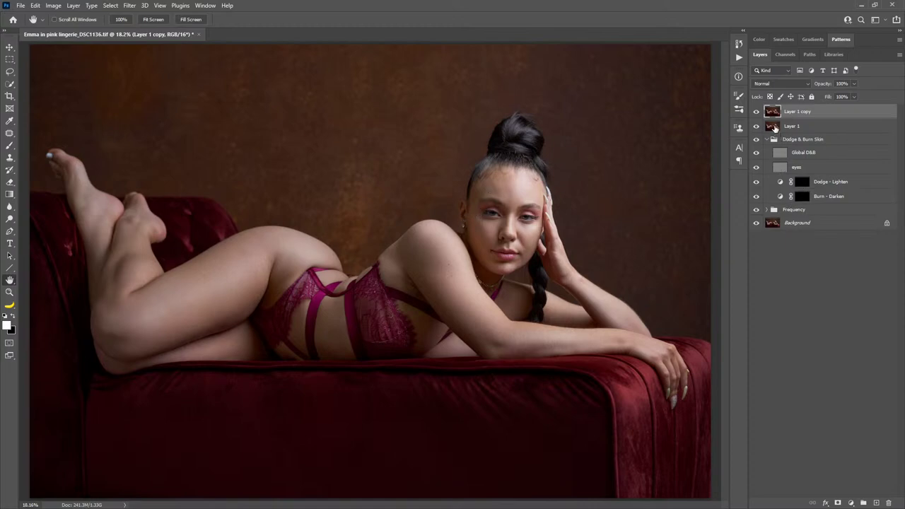
key(ctrl+e)
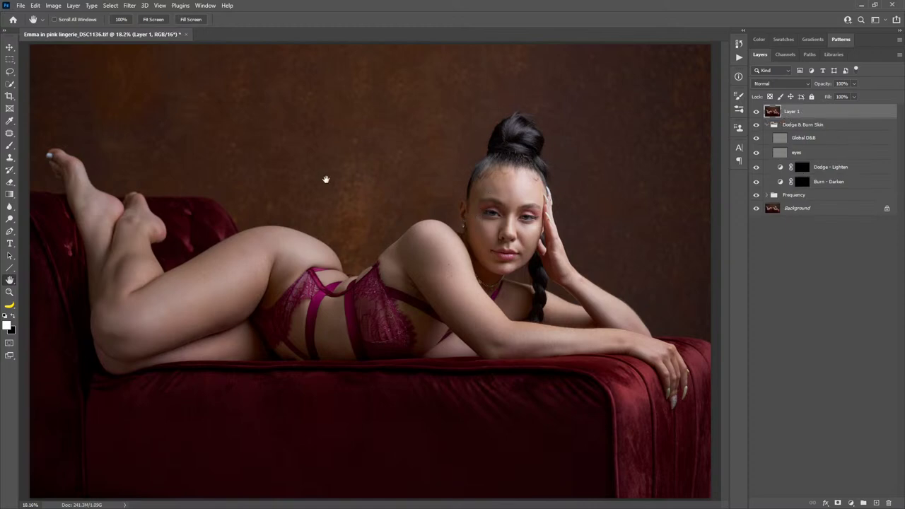
Examine the skin and contour of the hip and thigh up close, and check the whole figure at full view.
key(z)
drag(261, 249, 304, 258)
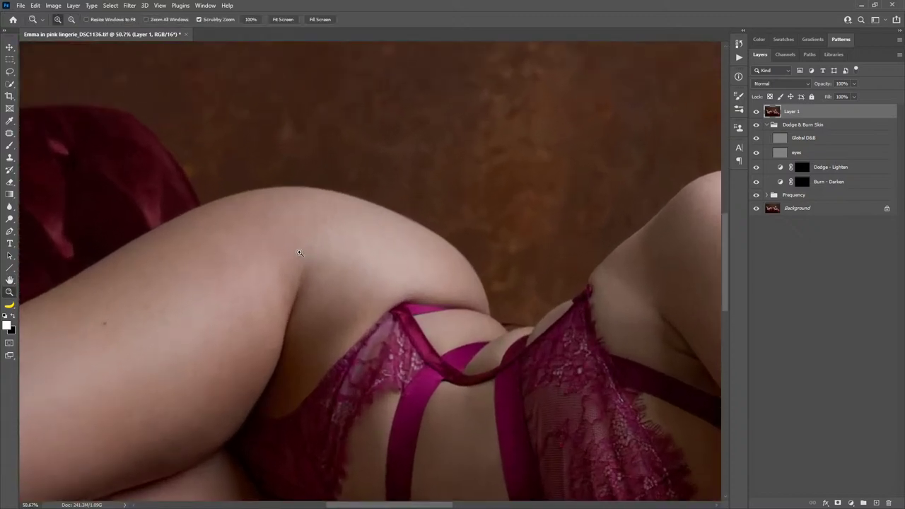
key(b)
key(x)
mouse_move(251, 238)
mouse_down()
mouse_move(233, 247)
mouse_move(237, 238)
mouse_up()
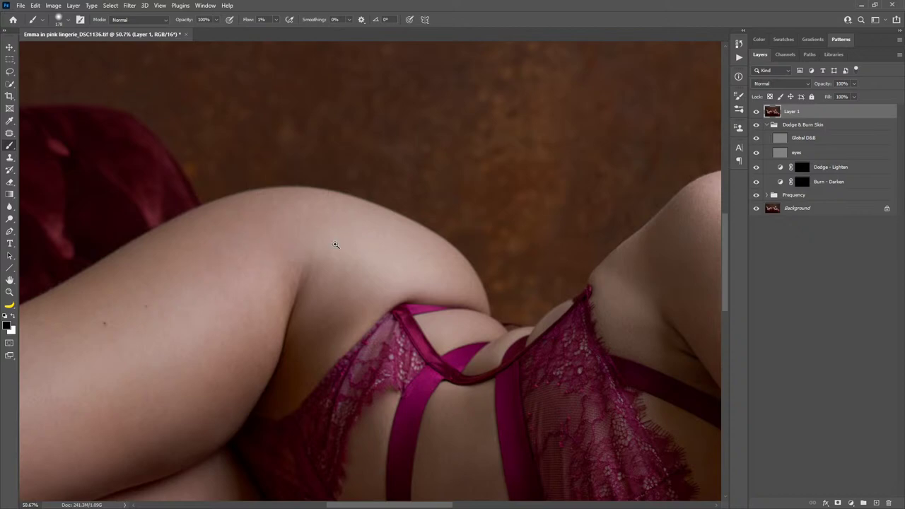
key(z)
mouse_move(336, 245)
mouse_down()
mouse_move(285, 307)
mouse_move(276, 303)
mouse_up()
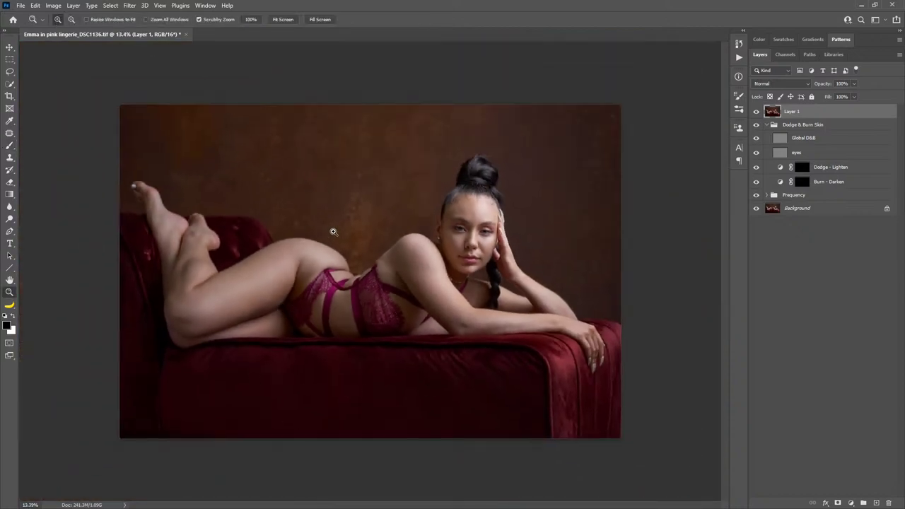
drag(327, 249, 346, 256)
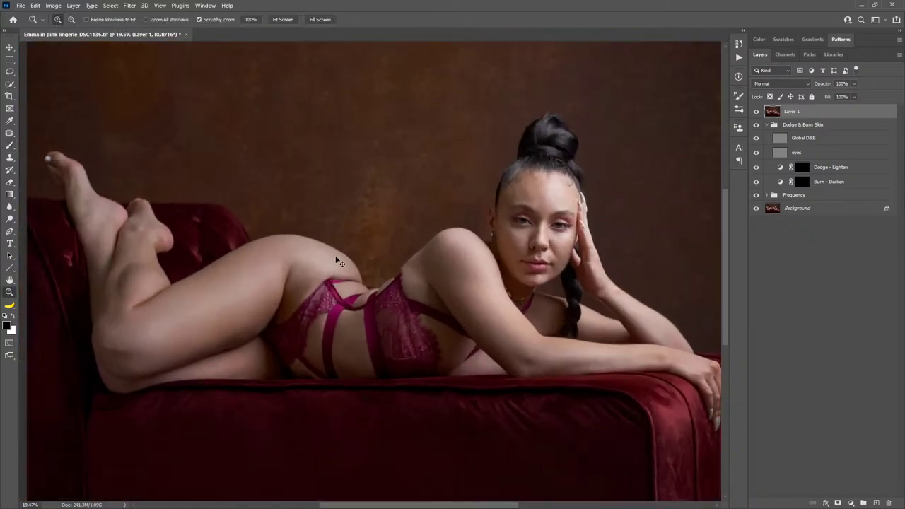
Flip the view horizontally and look over the view flip command and the canvas rotation options without rotating the canvas.
key(ctrl+z)
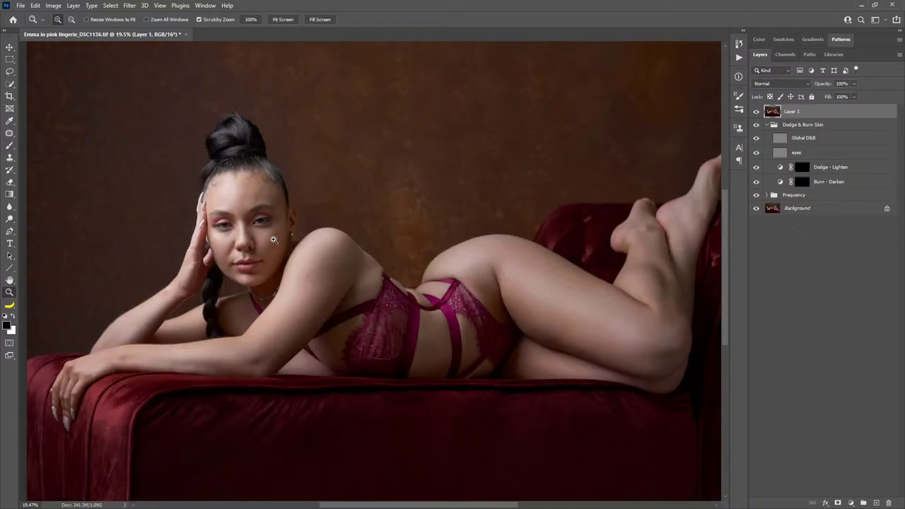
click(160, 5)
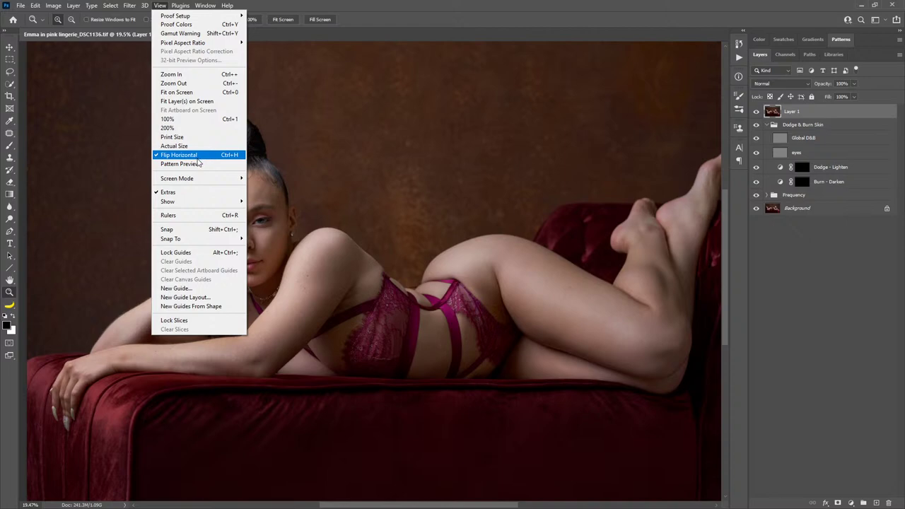
mouse_move(53, 6)
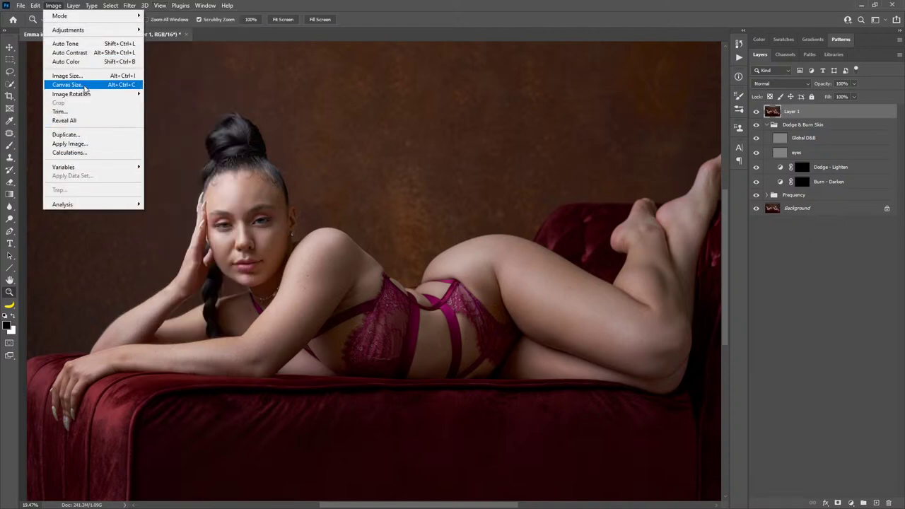
mouse_move(90, 94)
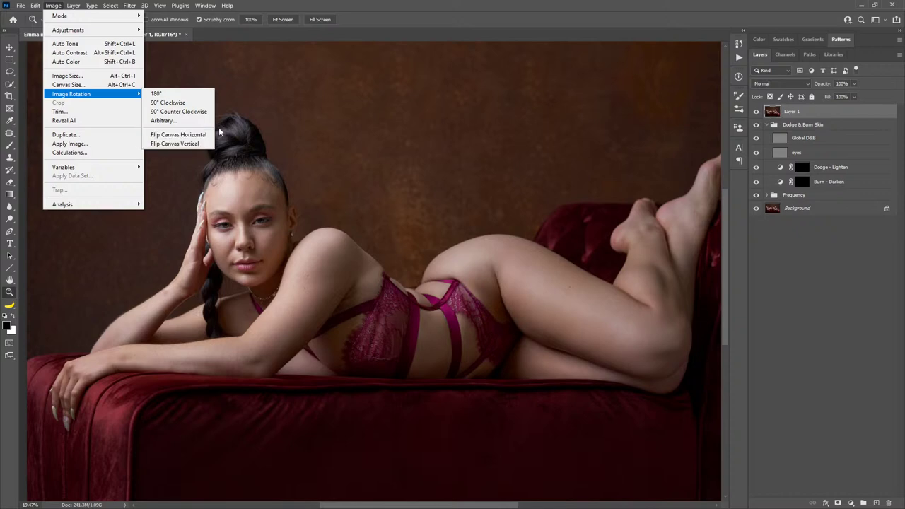
click(429, 22)
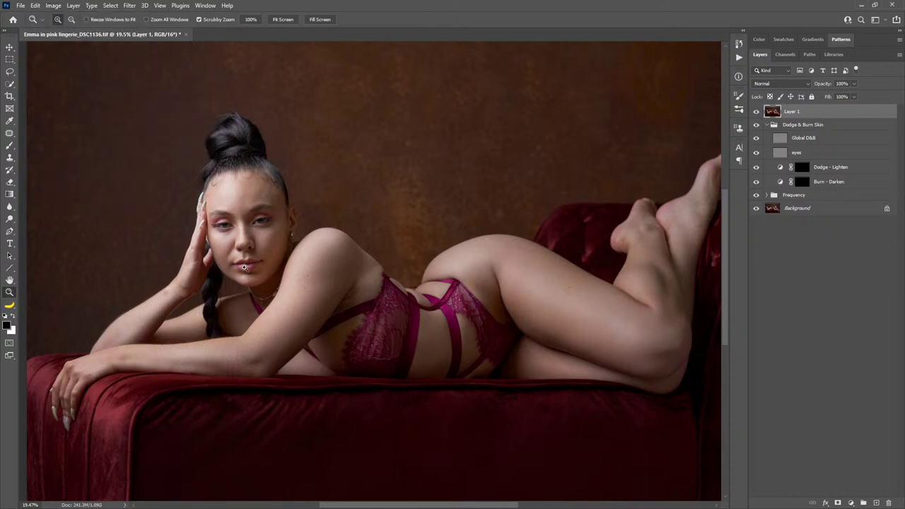
With Layer 1 hidden, clone skin texture over a small forehead spot on the Frequency group's High layer, and reselect Layer 1 at full view.
drag(254, 248, 427, 234)
drag(414, 195, 467, 206)
click(424, 225)
drag(552, 233, 543, 235)
click(766, 195)
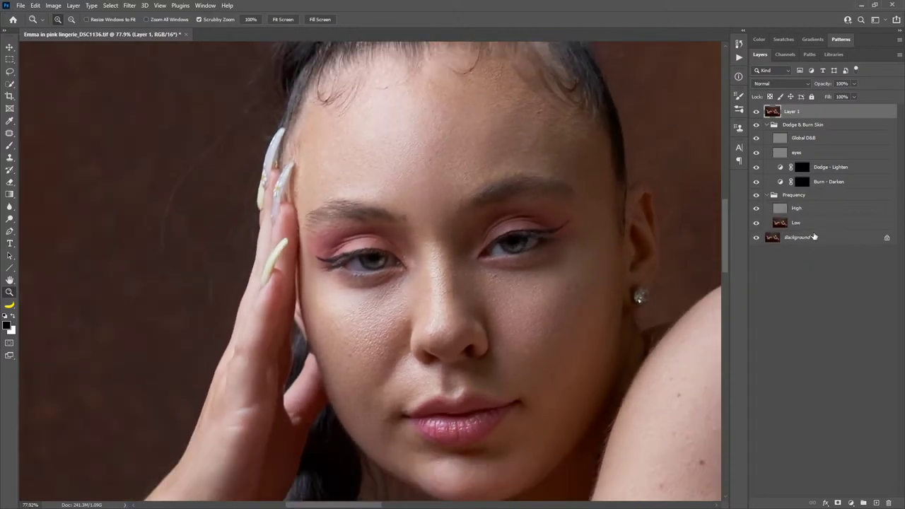
click(804, 211)
key(s)
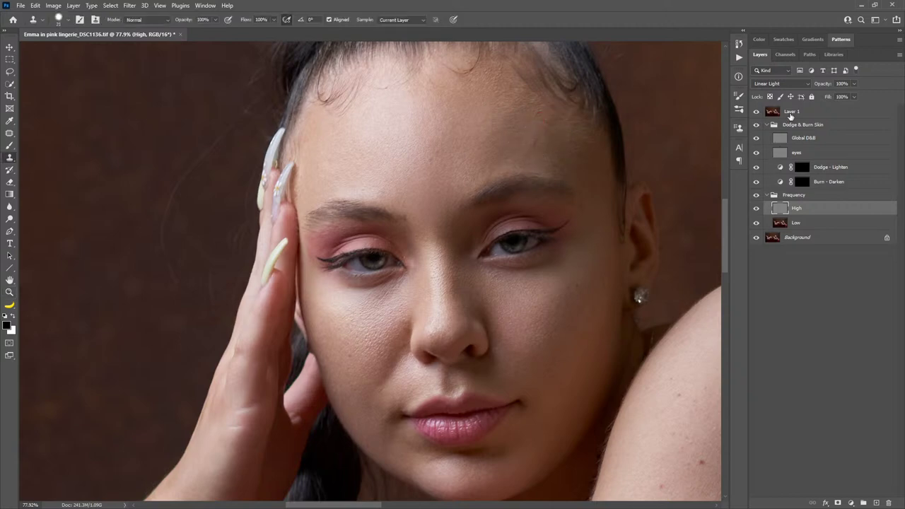
click(756, 111)
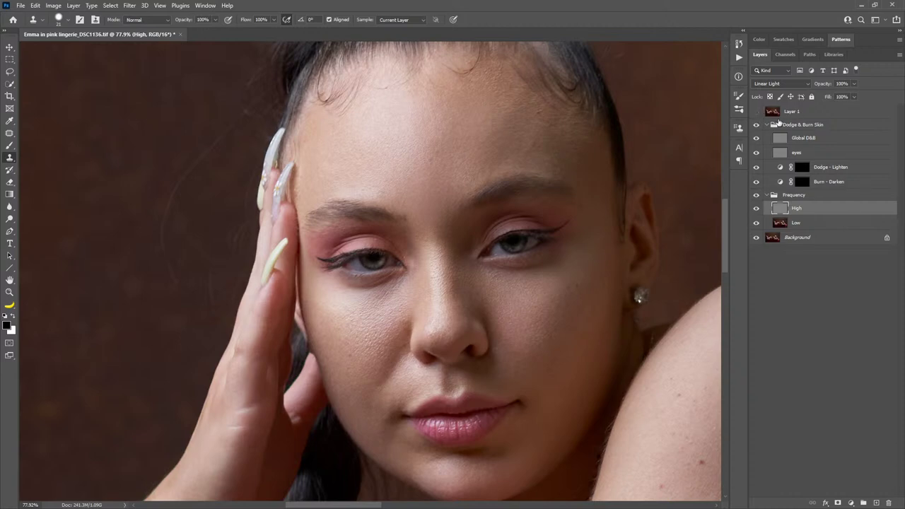
alt+click(451, 139)
click(448, 145)
double_click(9, 280)
click(819, 115)
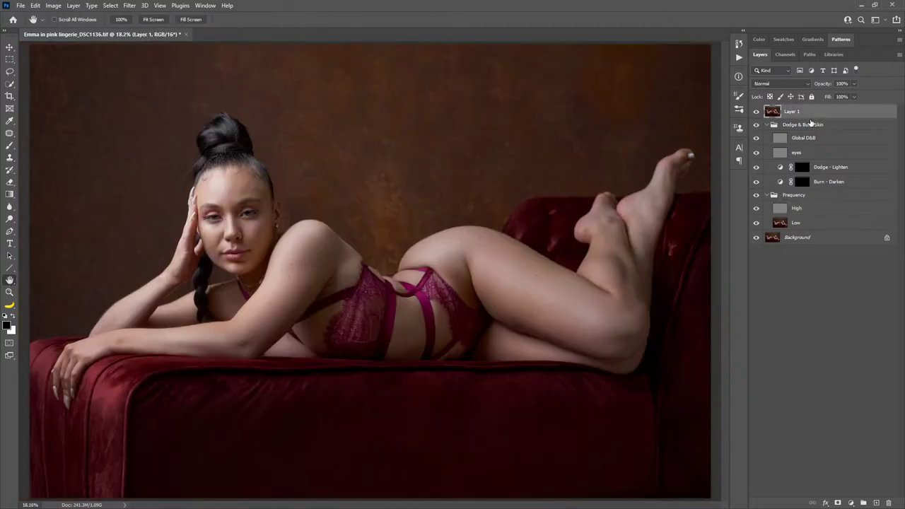
Compare the image with and without Layer 1, examining the backdrop and sofa cleanup.
click(756, 111)
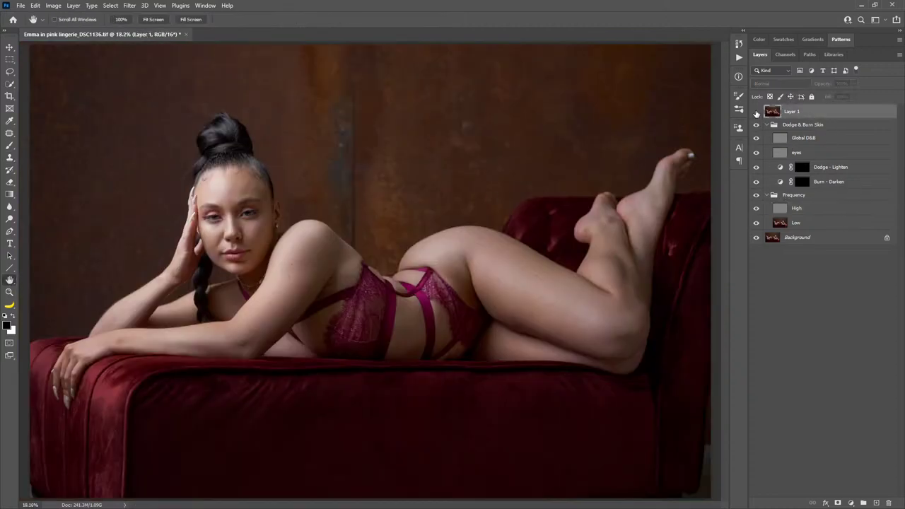
click(756, 111)
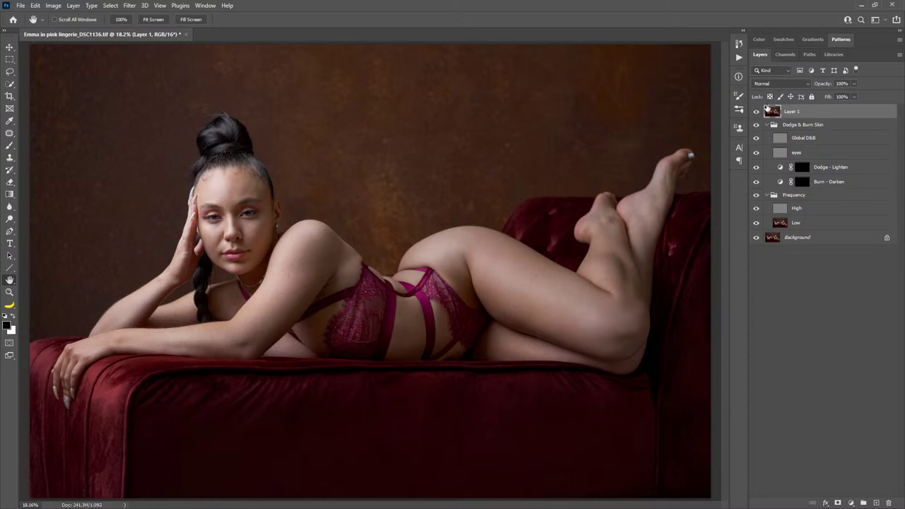
click(757, 113)
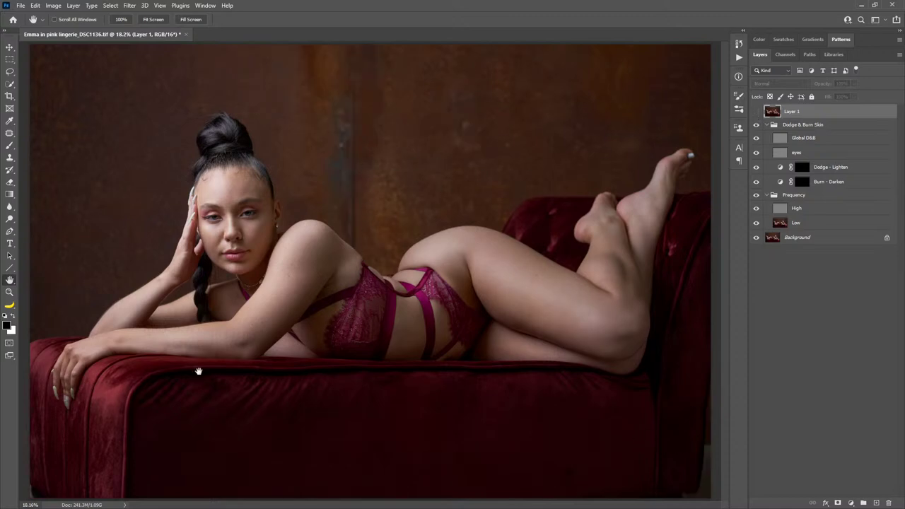
click(756, 113)
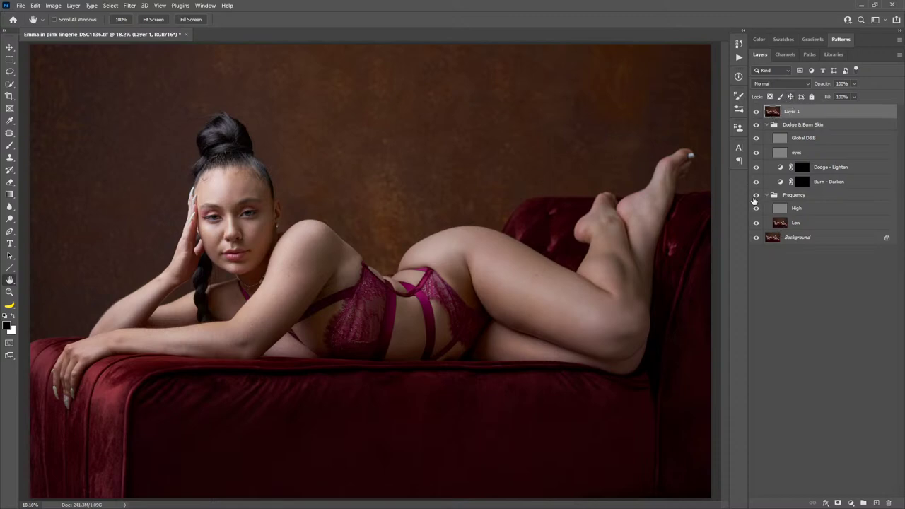
Turn off the horizontal view flip and save the document.
click(162, 5)
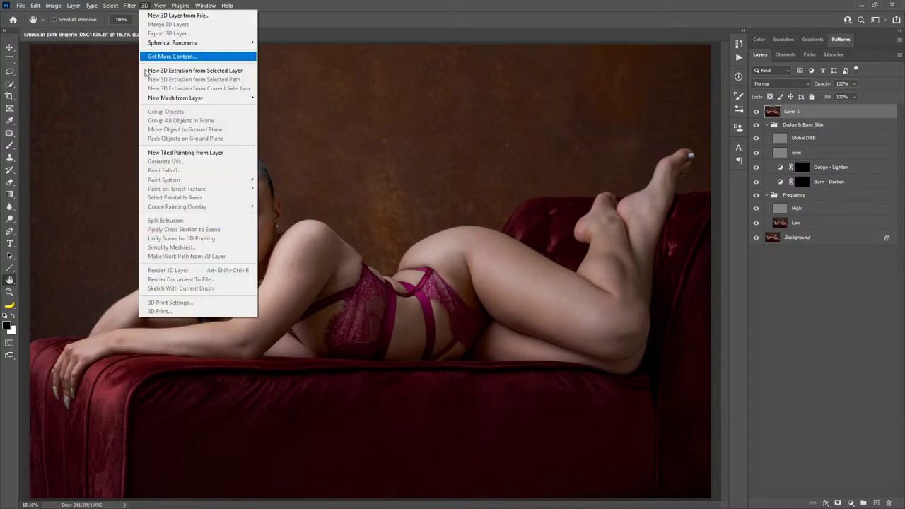
click(180, 155)
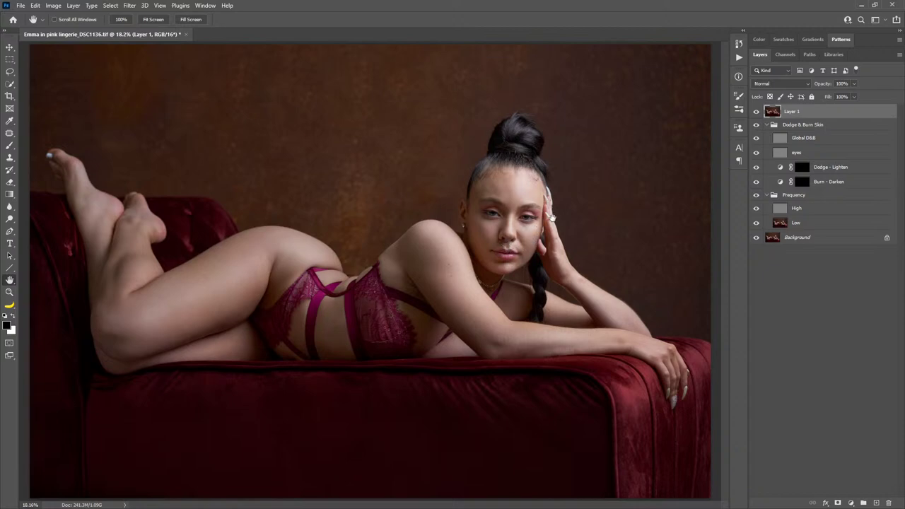
key(ctrl+s)
Add a Color Lookup adjustment layer above Layer 1 and move its properties clear of the model's feet.
click(851, 503)
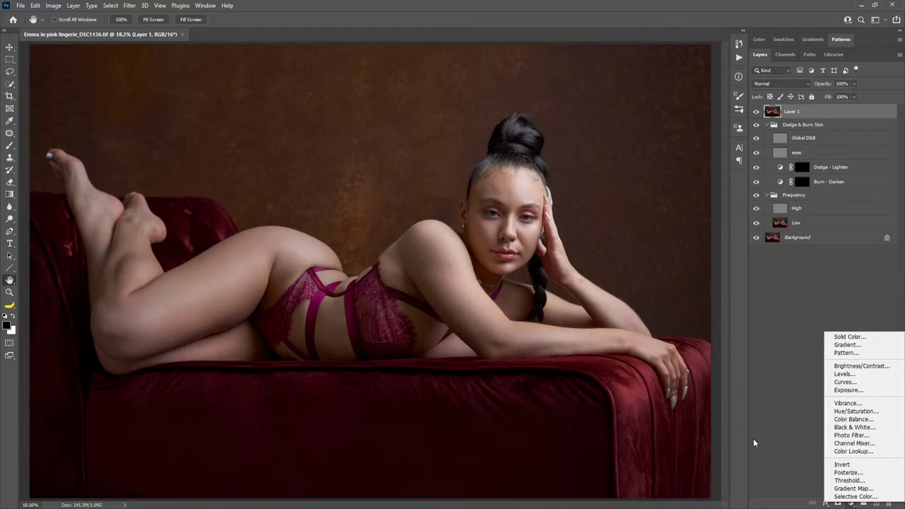
click(858, 453)
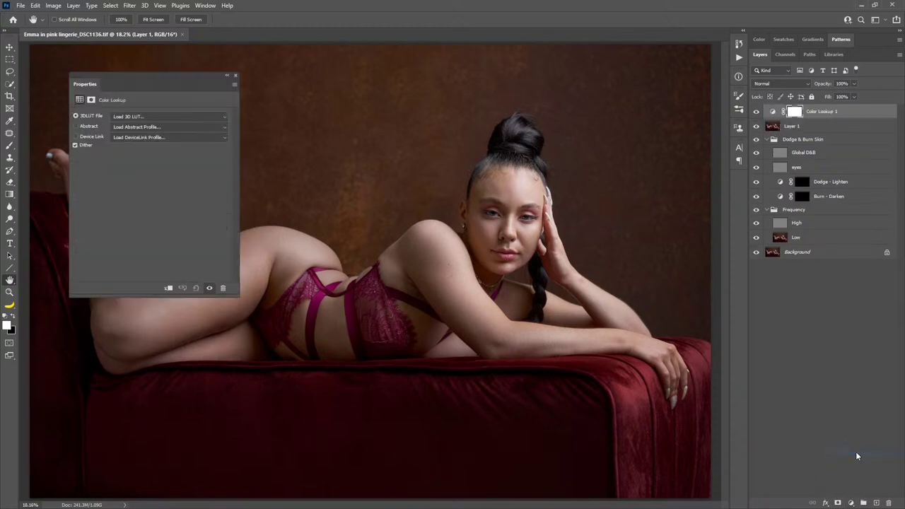
drag(184, 75, 312, 28)
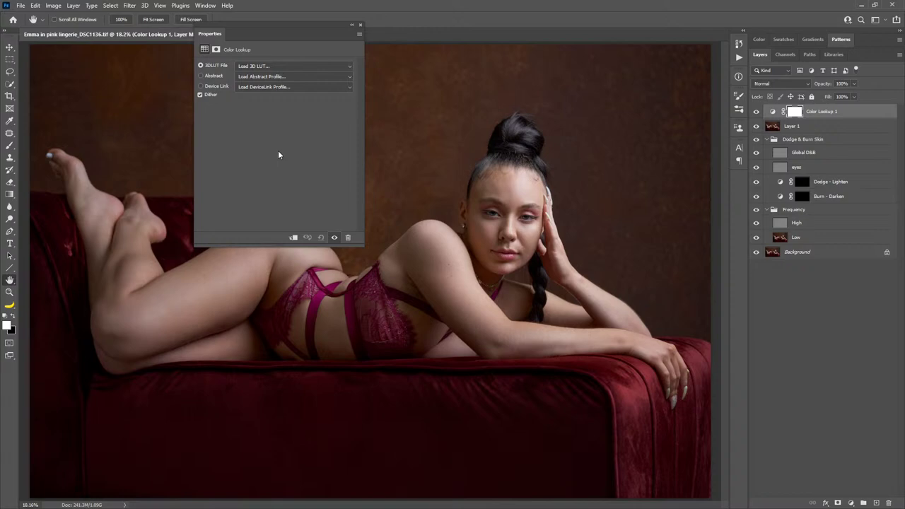
Preview the built-in 3D LUTs on the Color Lookup layer one after another, from 2Strip.look through FuturisticBleak.3DL.
click(281, 67)
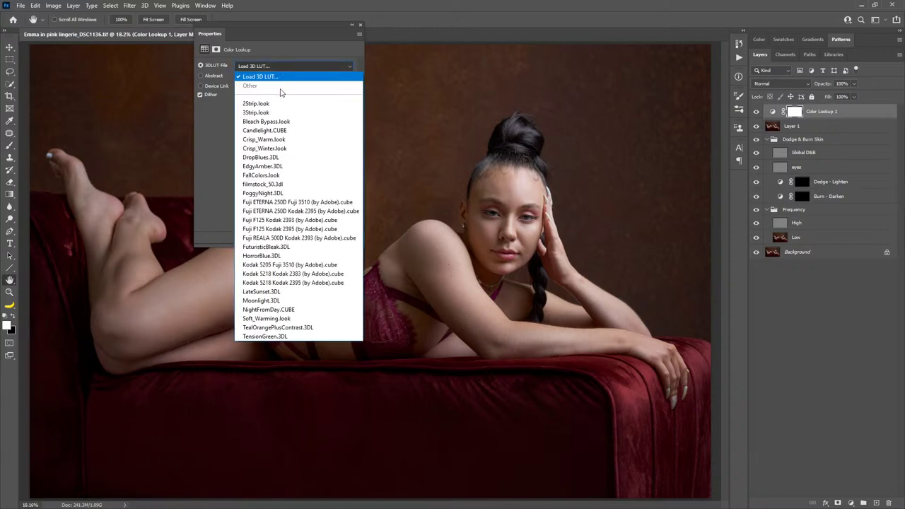
click(277, 103)
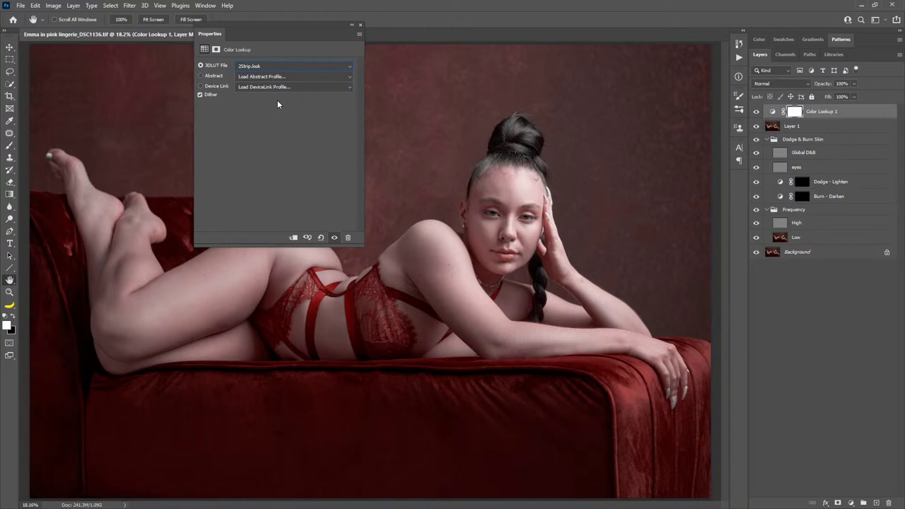
key(Down)
key(Down)
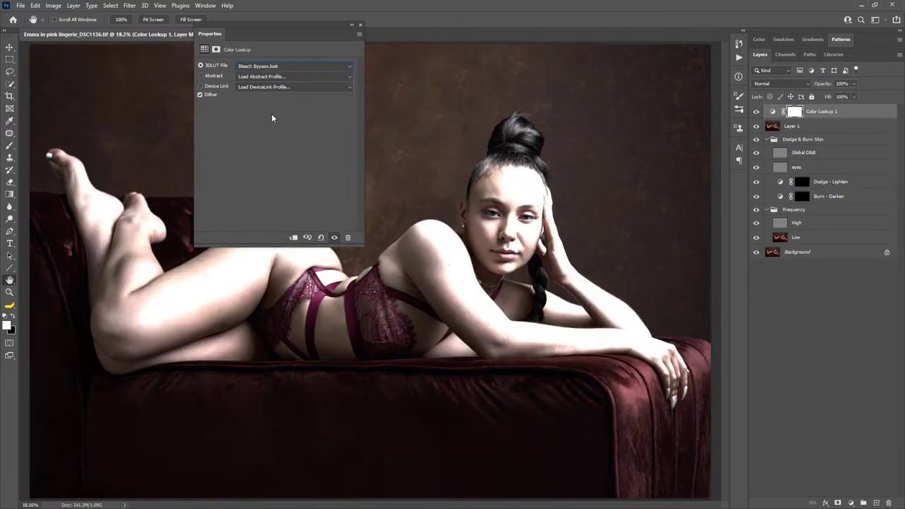
key(Down)
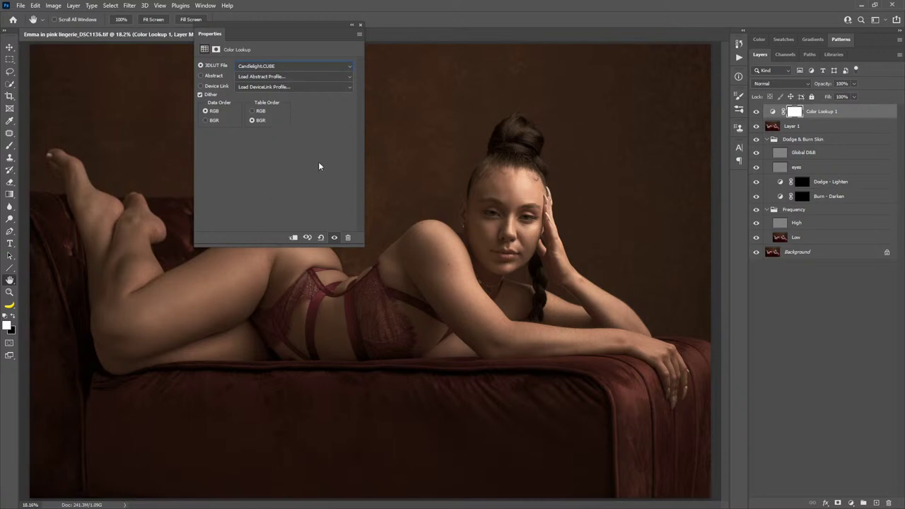
key(Down)
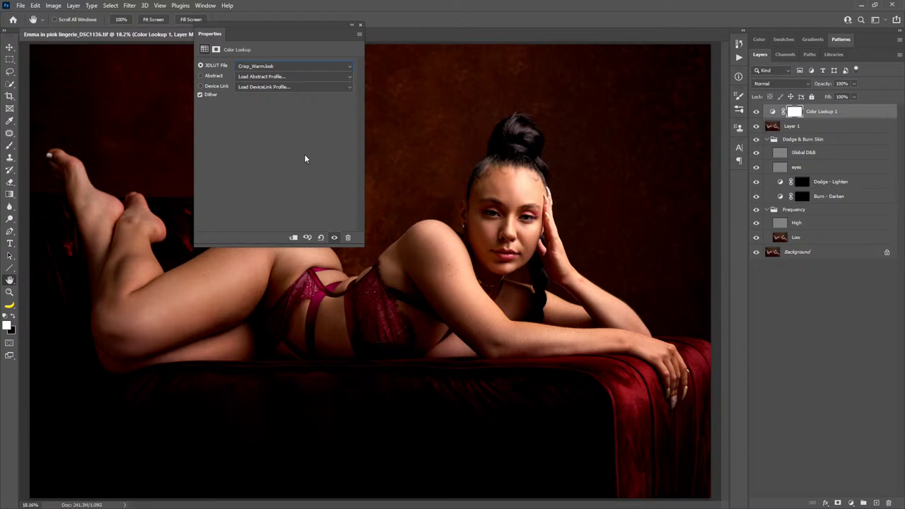
key(Down)
key(Down)
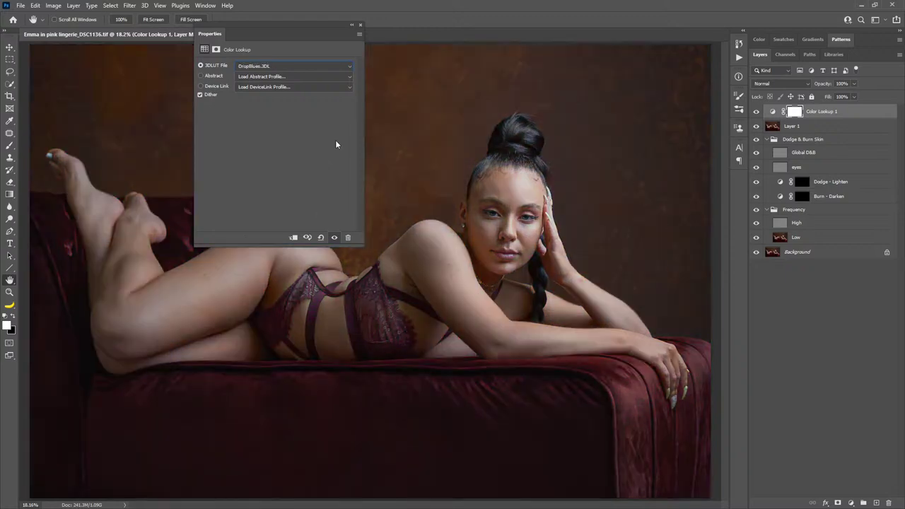
key(Down)
key(Down)
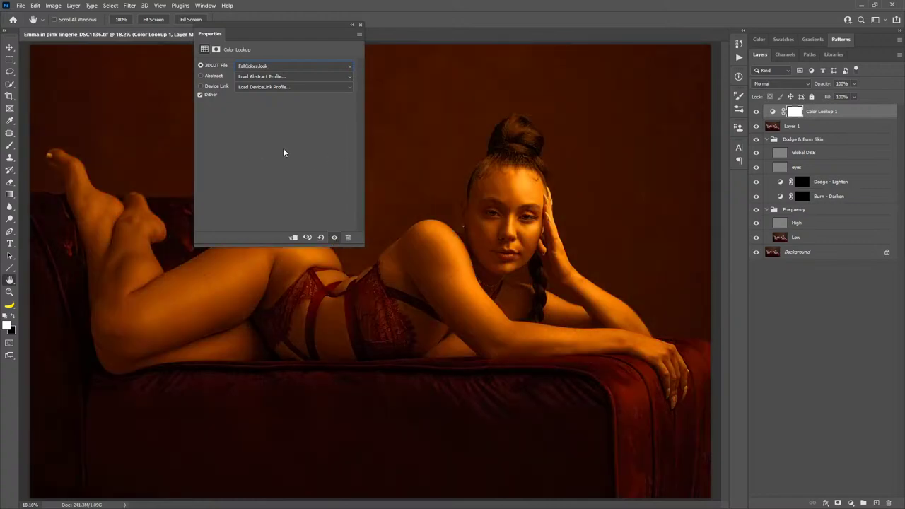
key(Down)
key(Down)
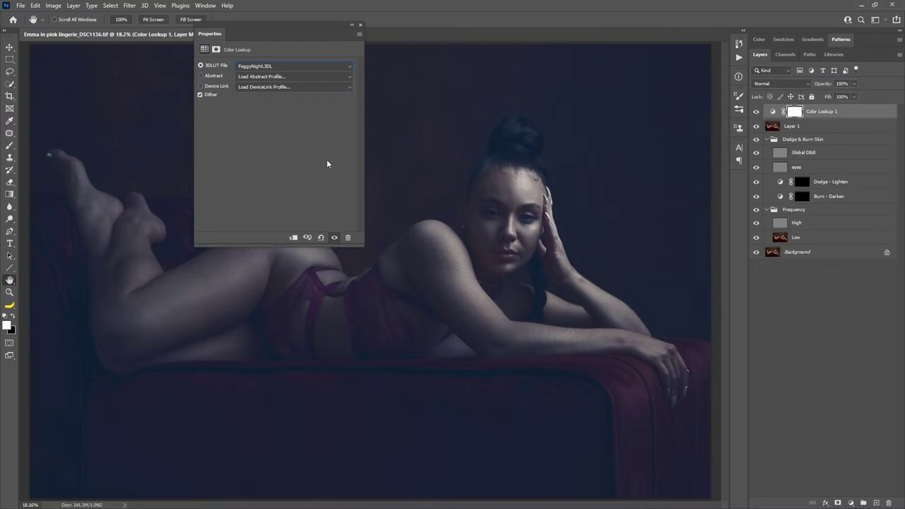
key(Down)
key(Down)
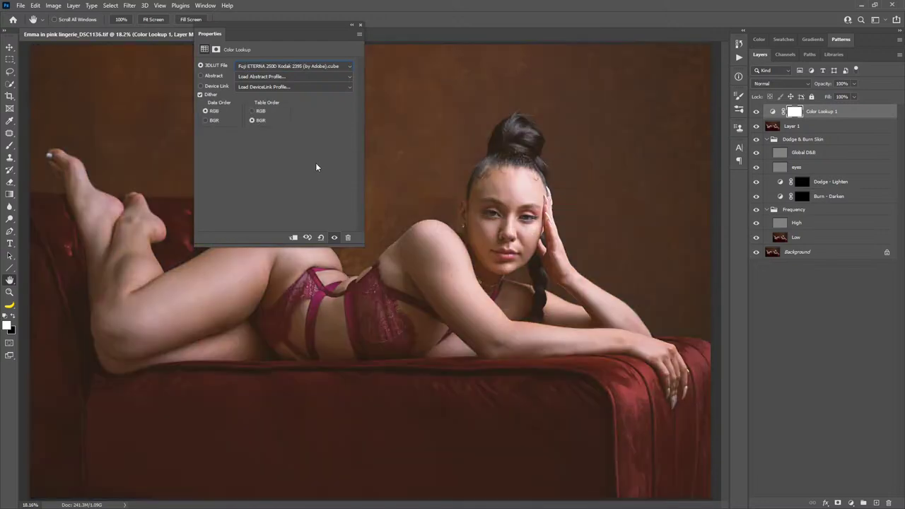
key(Down)
key(Down)
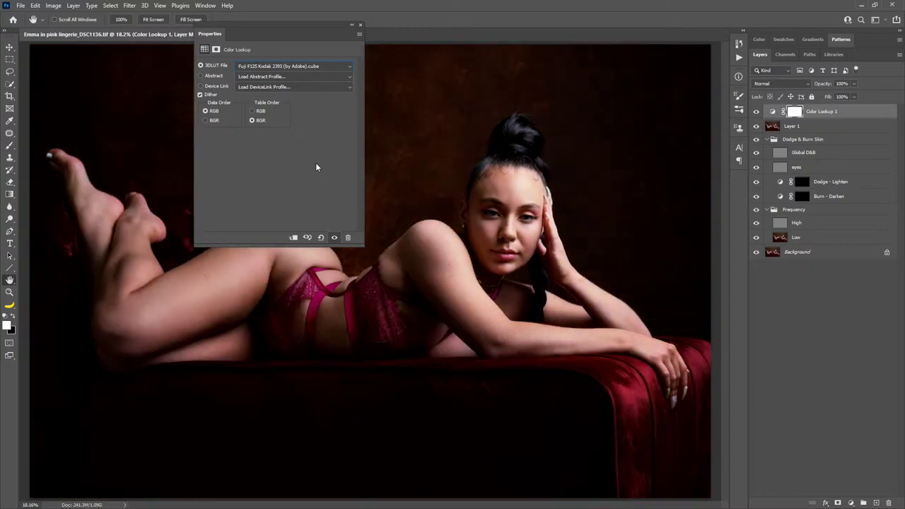
key(Down)
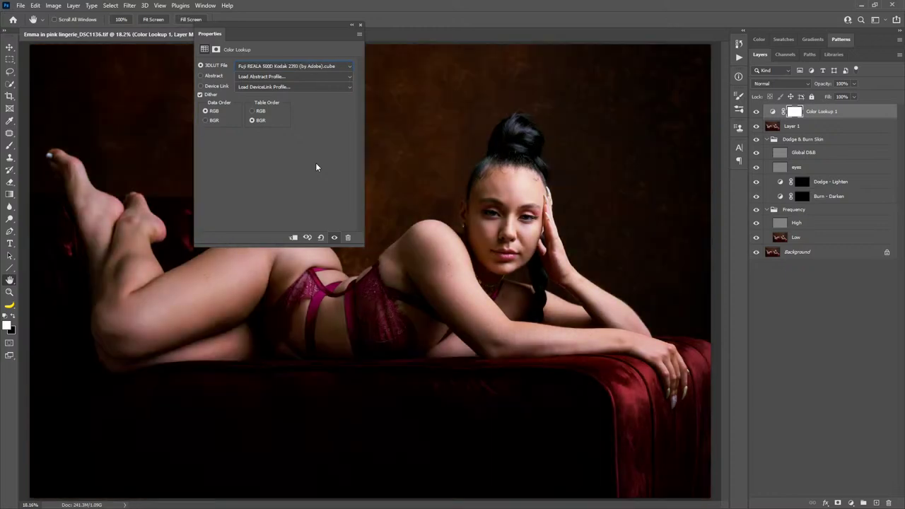
key(Down)
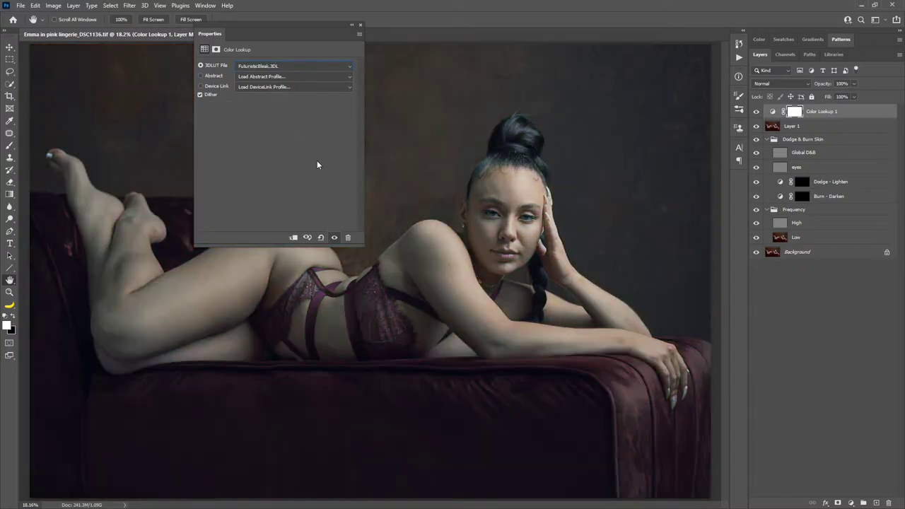
Delete the Color Lookup layer and add a Curves adjustment layer above Layer 1.
click(360, 25)
drag(849, 112, 889, 503)
click(851, 503)
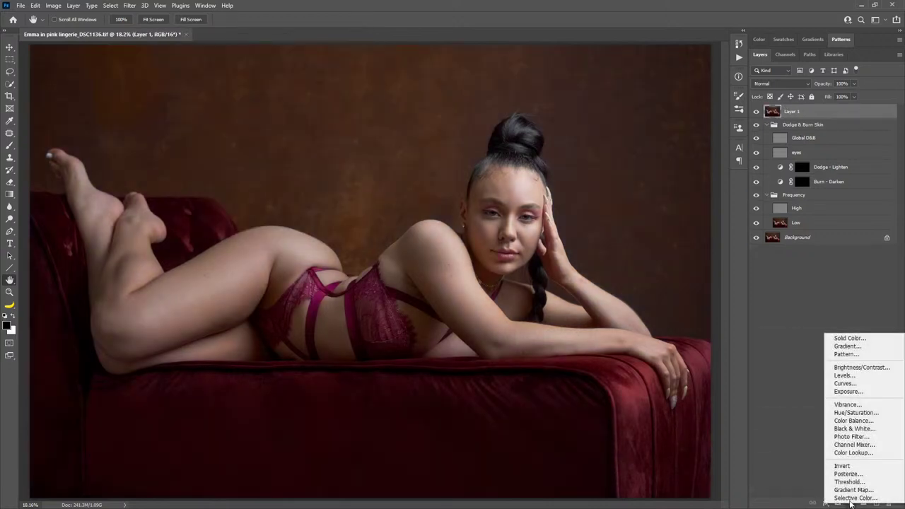
click(846, 387)
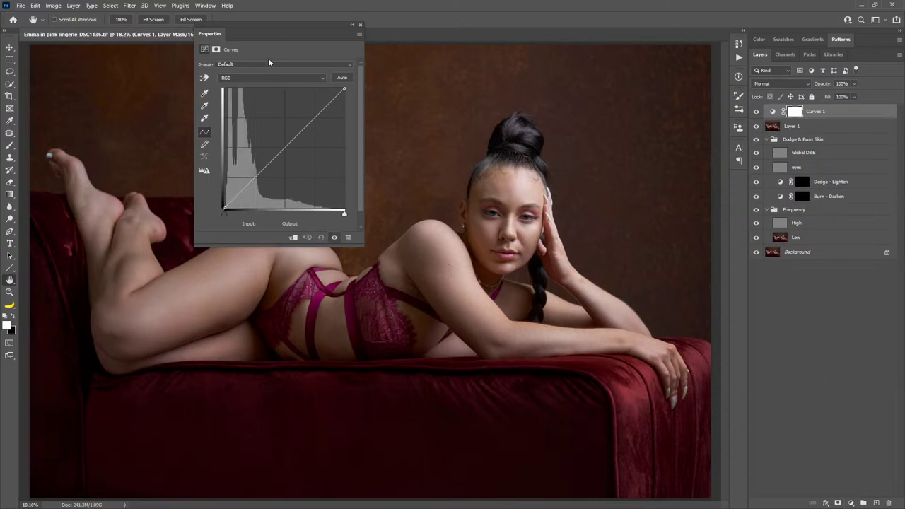
Shape the blue channel's curve, raising the shadows to about input 43, output 58 and lowering the highlights to about input 192, output 172.
click(268, 78)
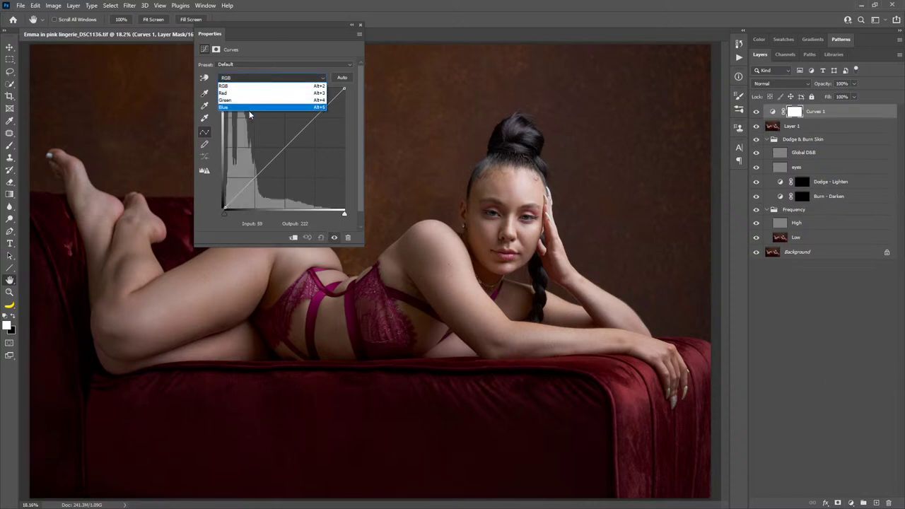
click(251, 106)
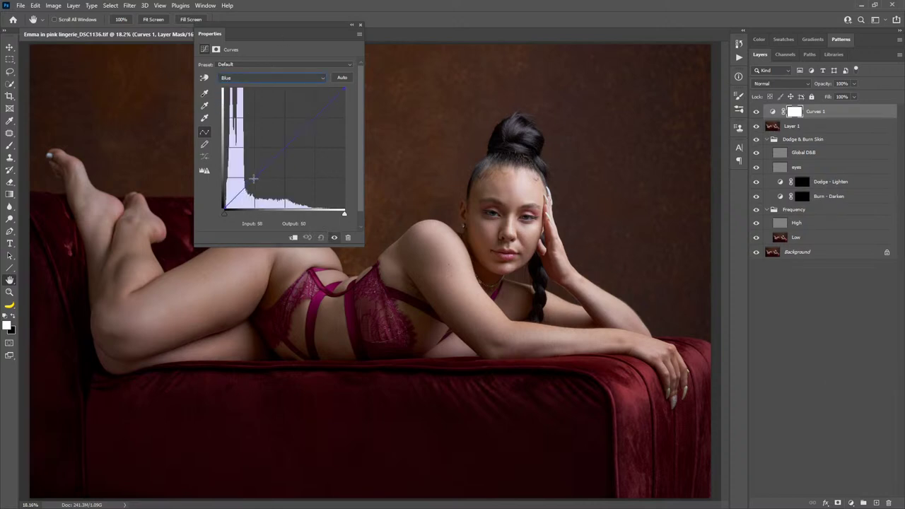
mouse_move(256, 177)
mouse_down()
mouse_move(276, 177)
mouse_move(292, 162)
mouse_move(263, 157)
mouse_move(263, 131)
mouse_move(248, 193)
mouse_move(241, 171)
mouse_move(244, 179)
mouse_up()
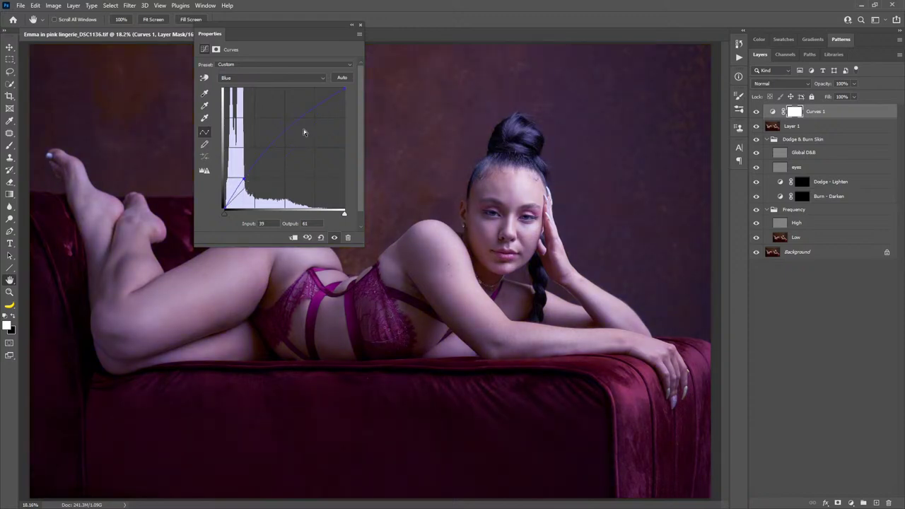
drag(300, 122, 316, 127)
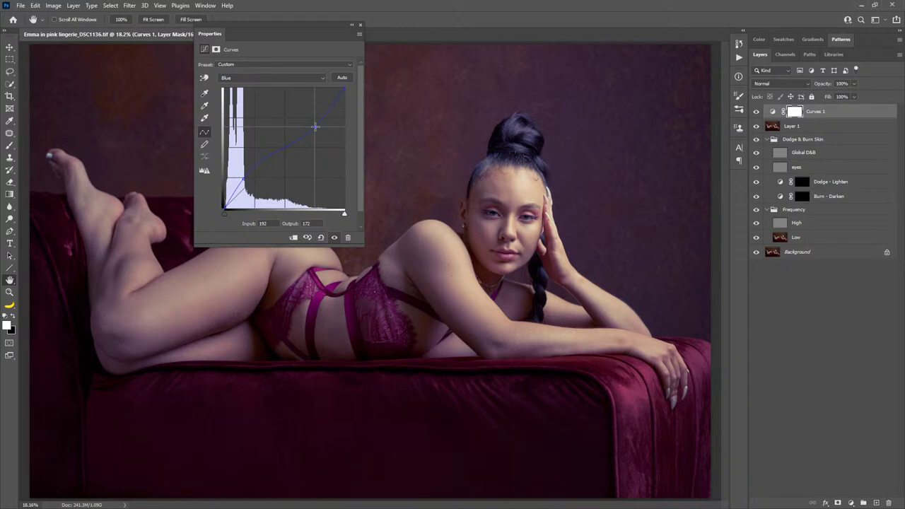
drag(244, 180, 246, 179)
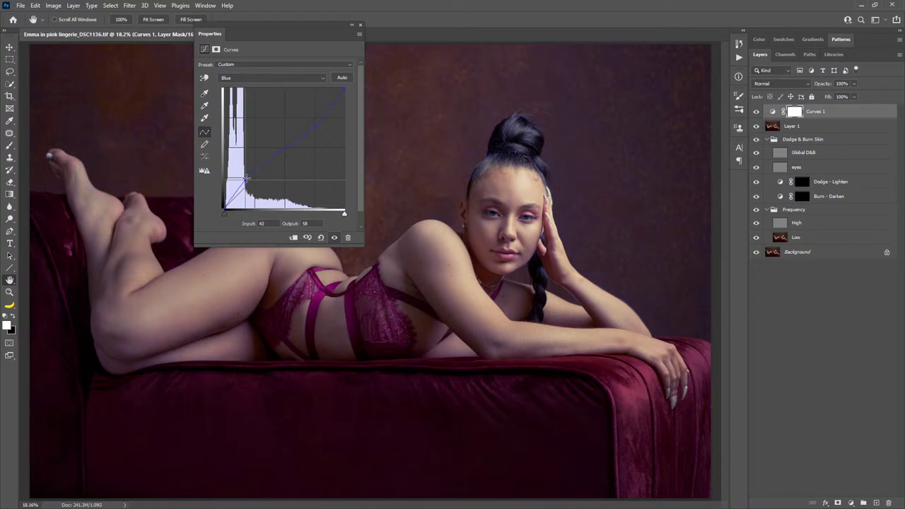
click(842, 84)
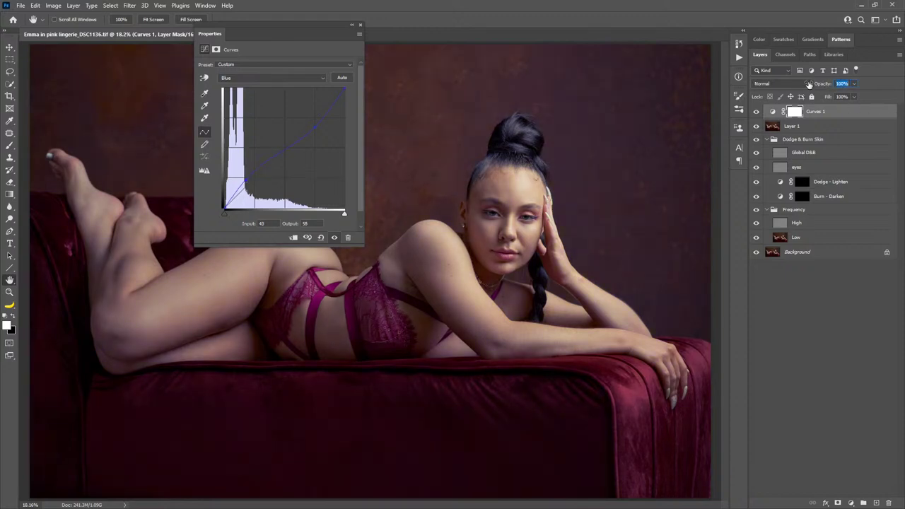
key(Return)
Shape the red channel's curve, holding the upper midtones at about input 157, output 161 and pulling the shadows down.
click(283, 78)
click(276, 89)
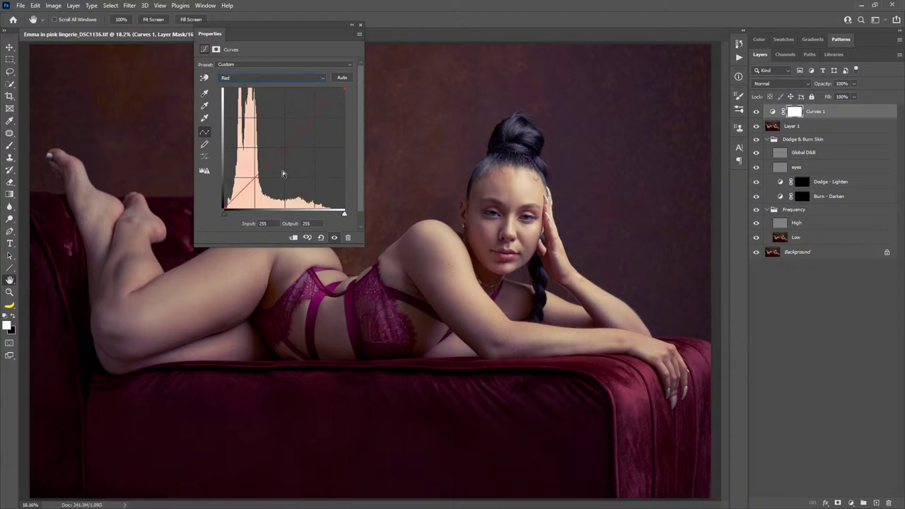
drag(273, 162, 299, 132)
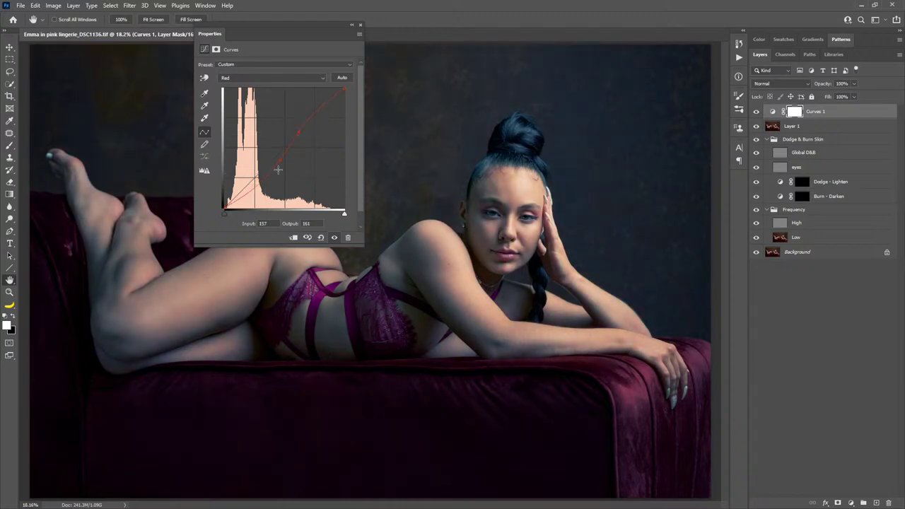
drag(278, 168, 261, 178)
Apply the automatic correction to the Curves layer and check the resulting RGB, red, green and blue curves.
click(343, 79)
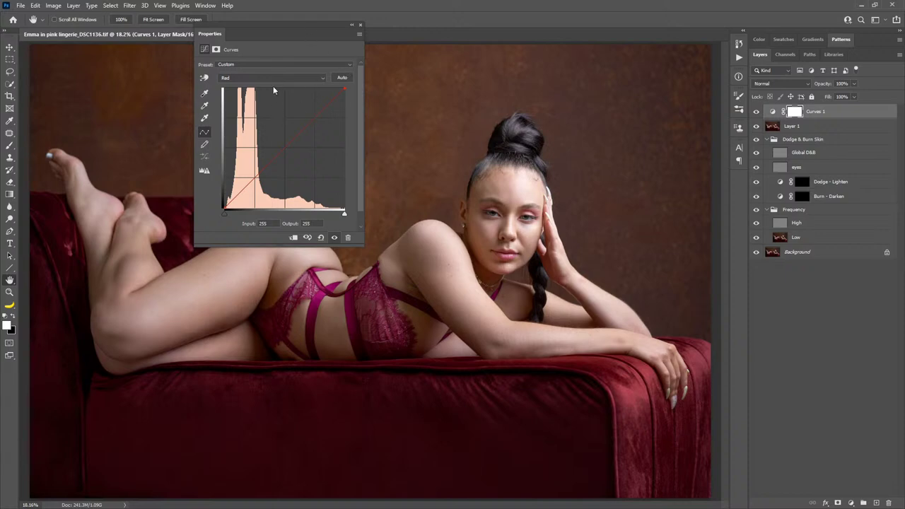
click(237, 79)
click(241, 82)
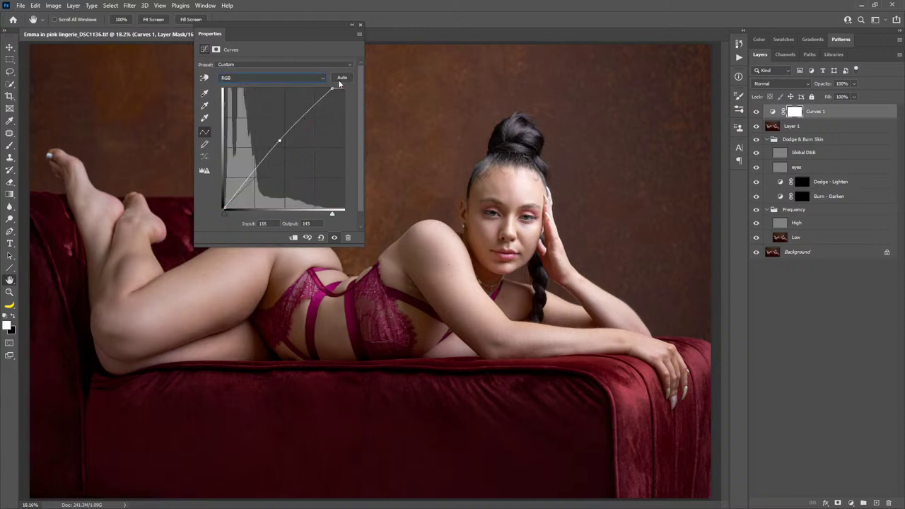
click(292, 79)
click(275, 93)
click(281, 79)
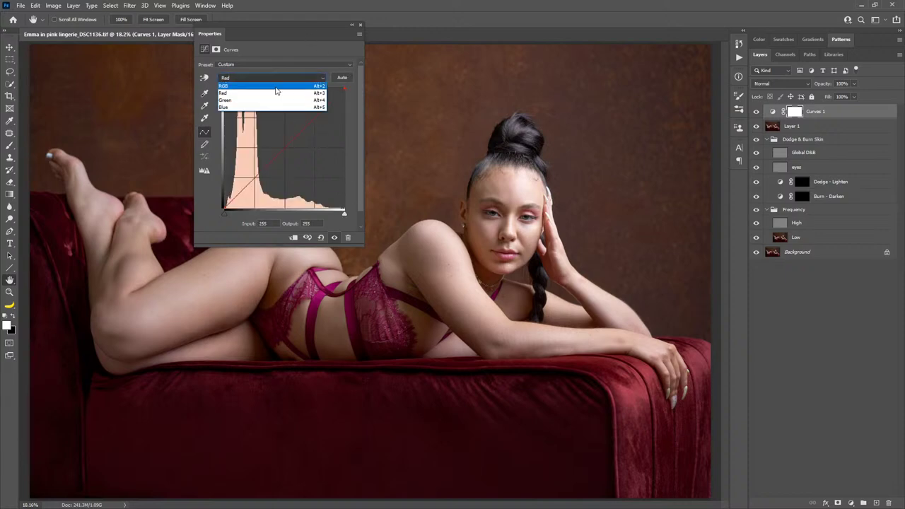
click(274, 101)
click(282, 79)
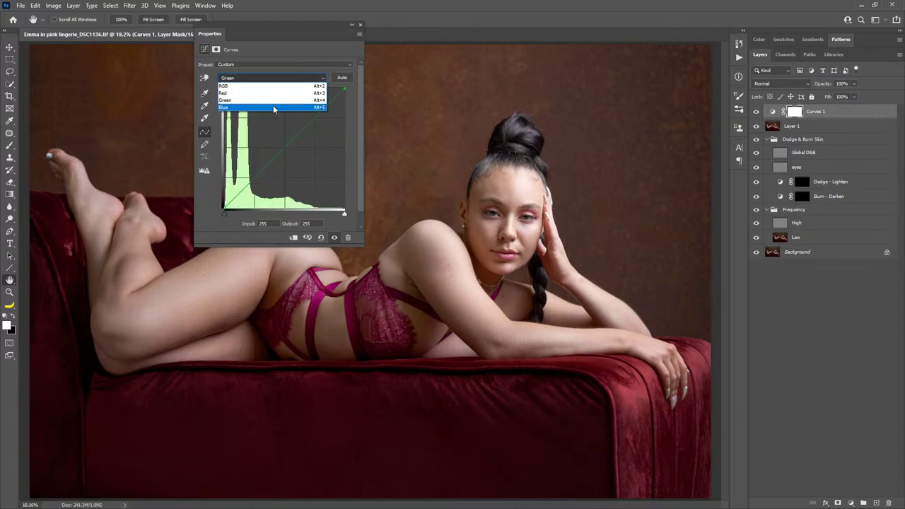
click(273, 105)
click(290, 77)
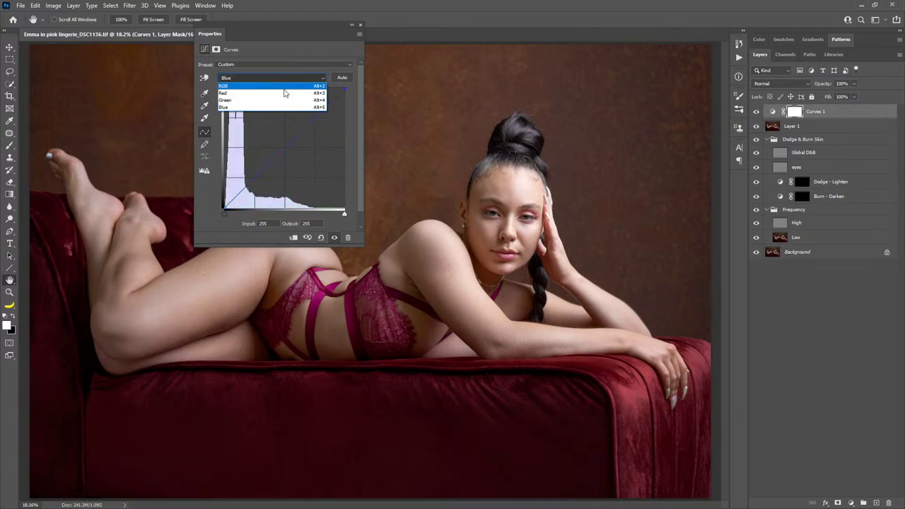
click(290, 85)
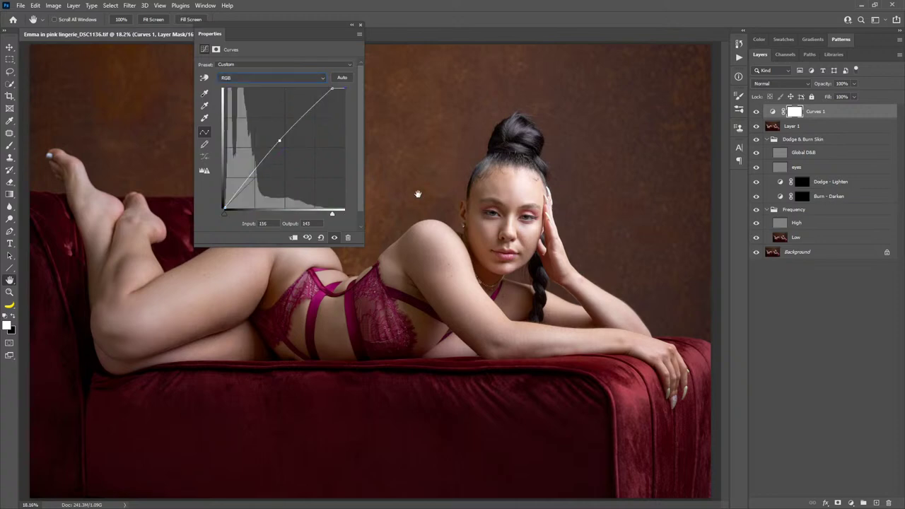
Preview the auto color correction algorithms Find Dark & Light Colors, Enhance Per Channel Contrast and Enhance Monochromatic Contrast on the Curves layer.
alt+click(342, 78)
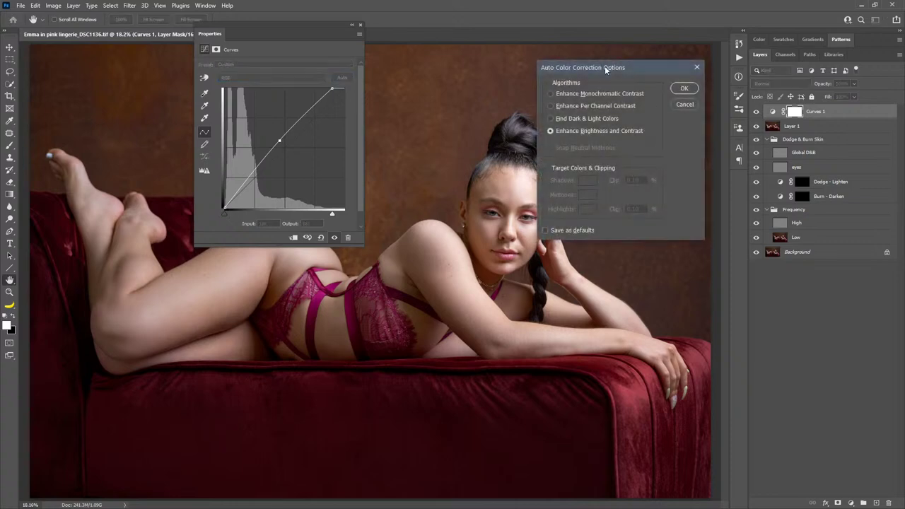
drag(606, 69, 665, 109)
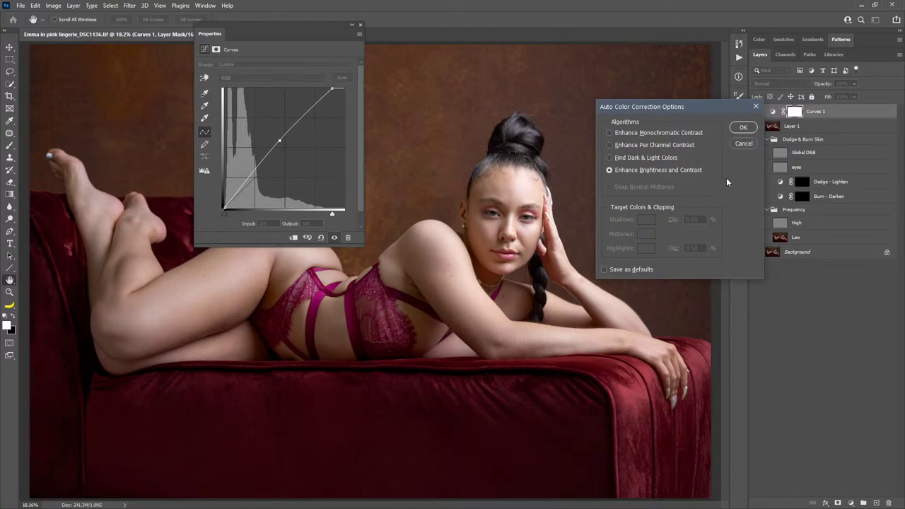
click(654, 157)
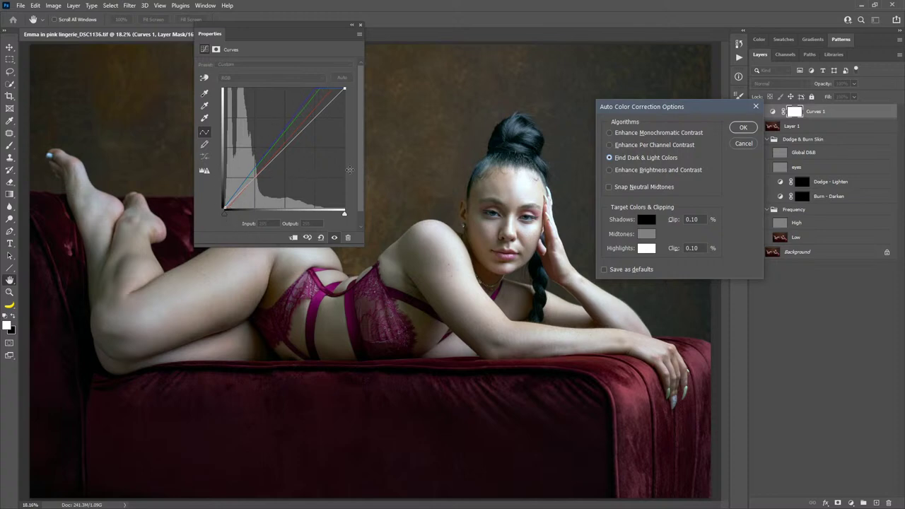
click(635, 146)
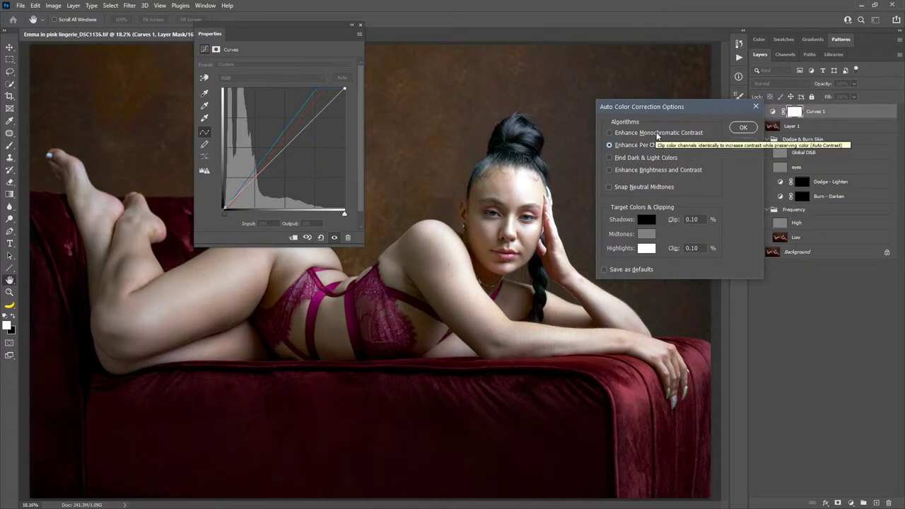
click(657, 134)
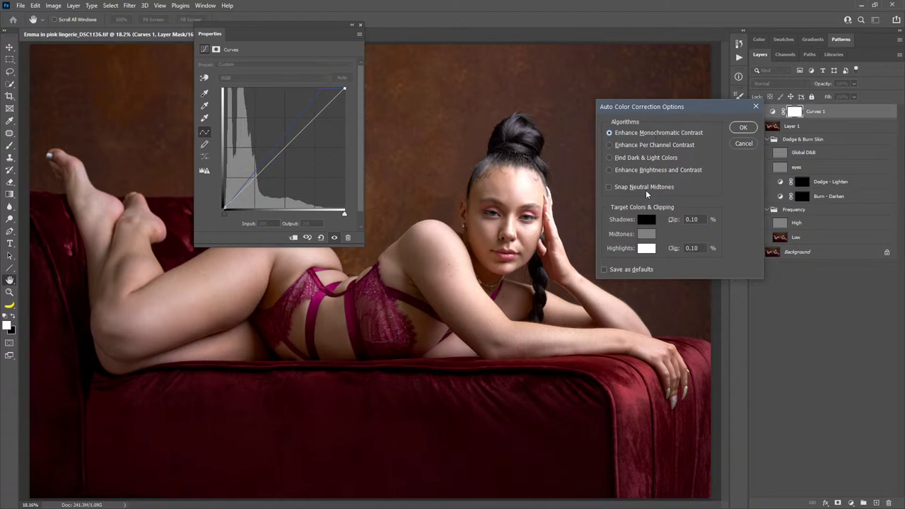
Try Find Dark & Light Colors with Snap Neutral Midtones, and cancel the auto color correction options.
click(625, 189)
click(643, 159)
click(631, 188)
click(632, 189)
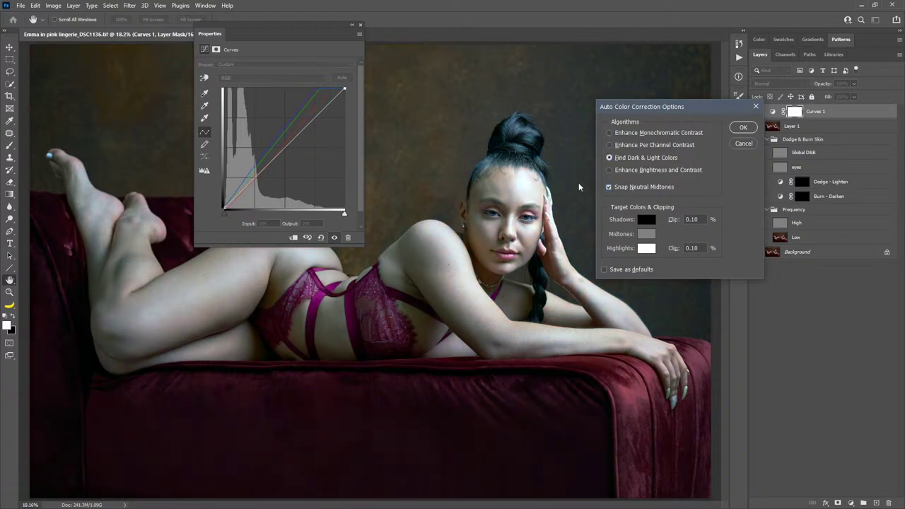
click(746, 144)
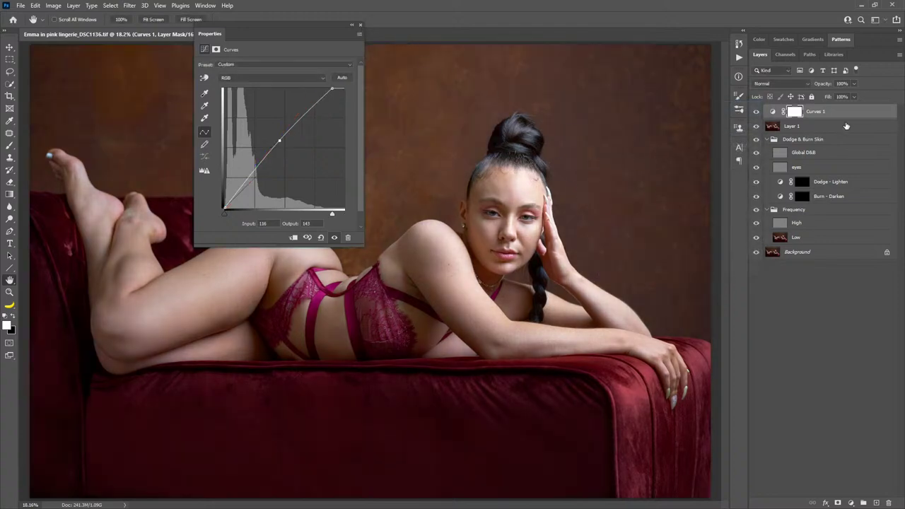
Delete the Curves 1 adjustment layer, close its properties and save the retouched file.
drag(850, 113, 889, 504)
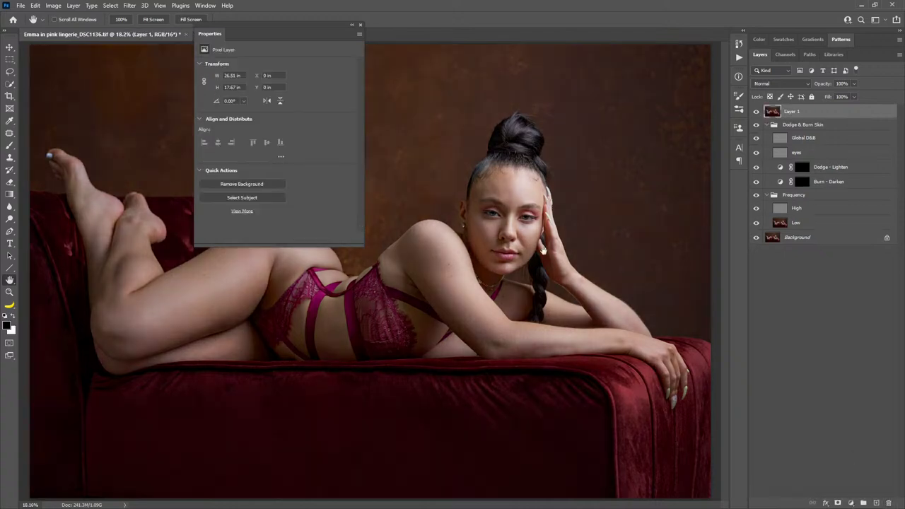
click(360, 25)
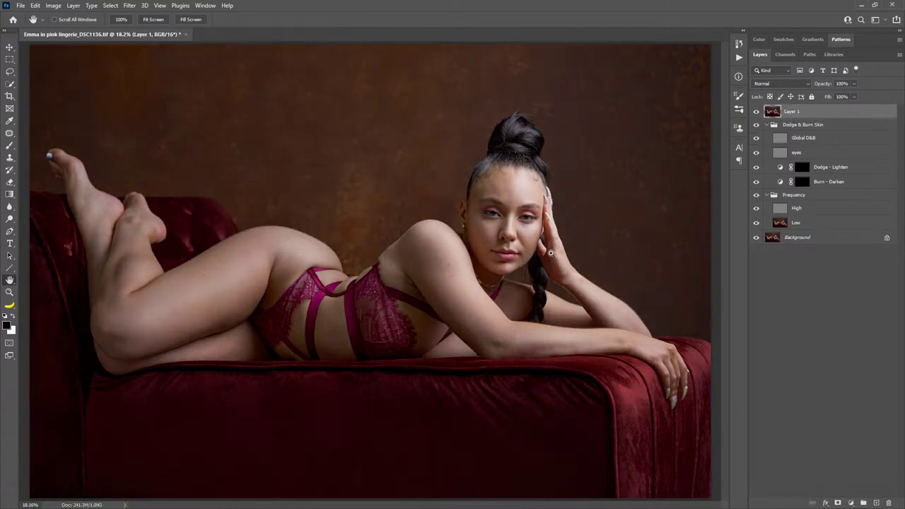
key(ctrl+s)
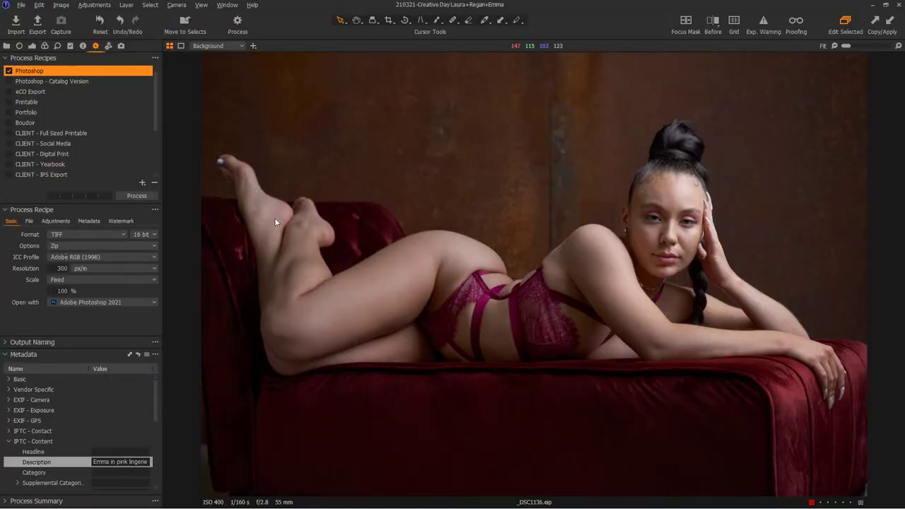
Switch to Capture One, show the exposure tools and the image browser, enlarge the browser and shrink its thumbnails.
click(32, 46)
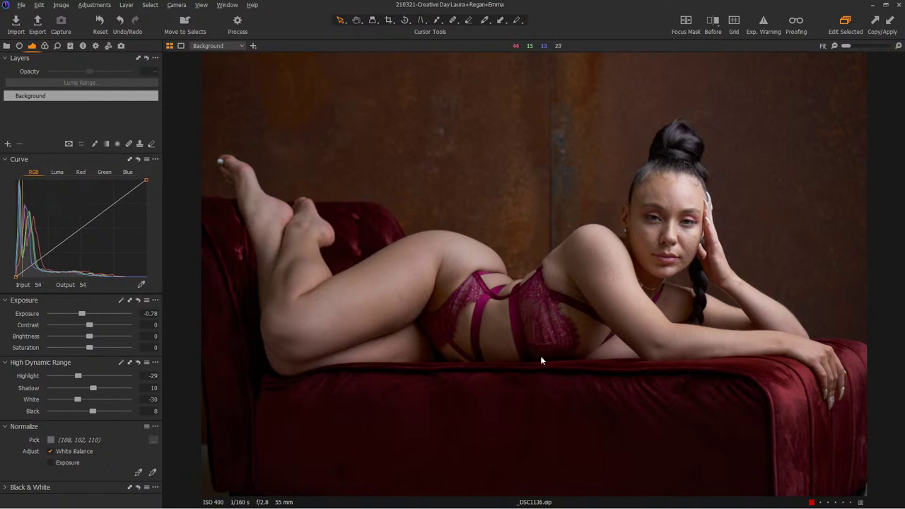
key(ctrl+b)
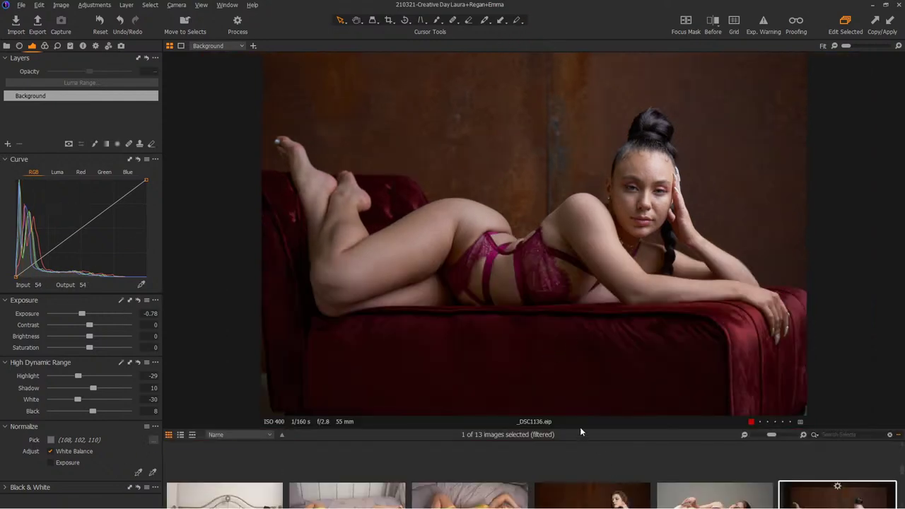
drag(580, 429, 582, 356)
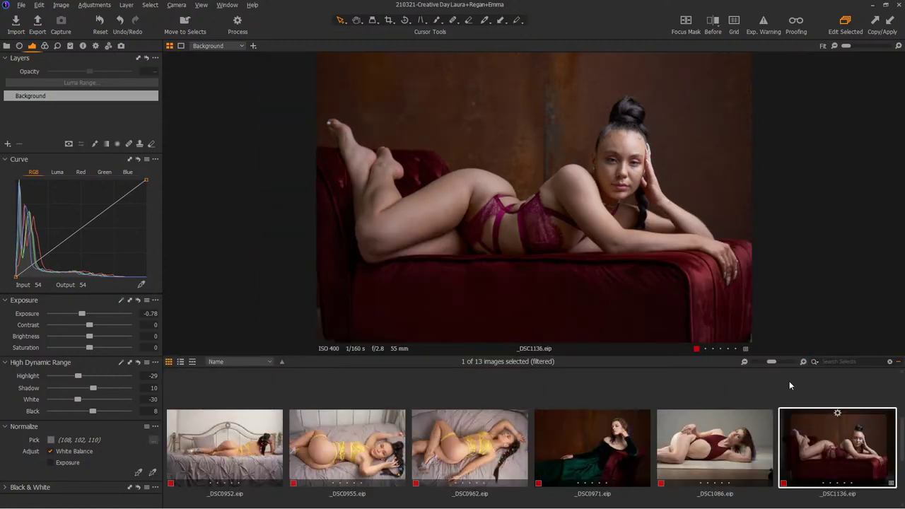
drag(773, 362, 765, 362)
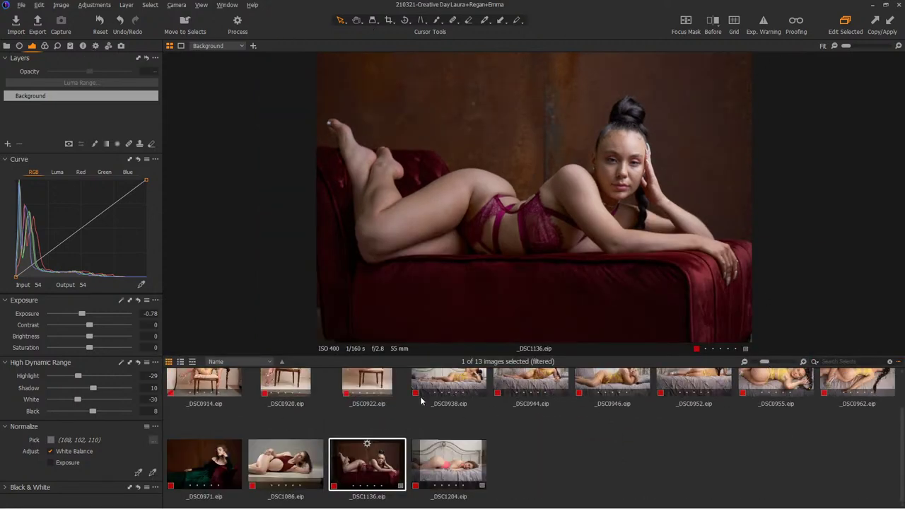
Open the retouched _DSC1136 TIFF from the Output Location folder, compare it with the butterfly image, and hide the browser.
click(6, 46)
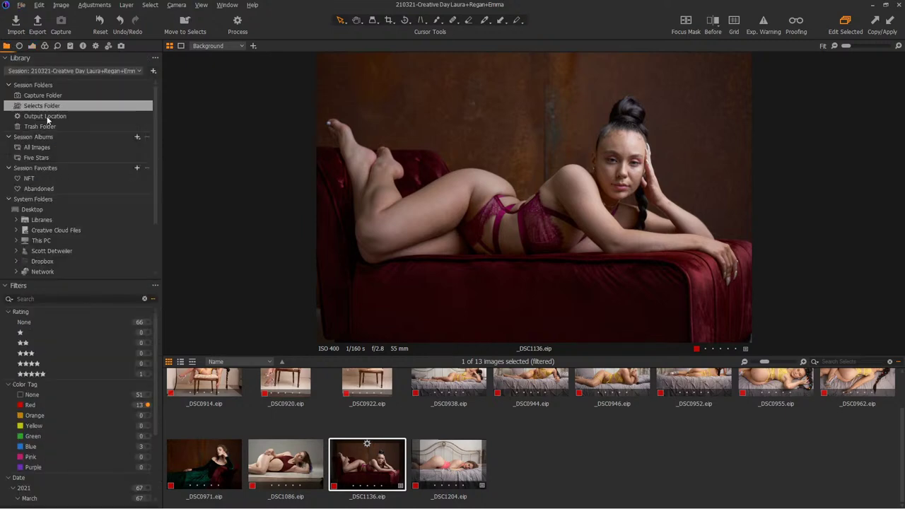
click(47, 115)
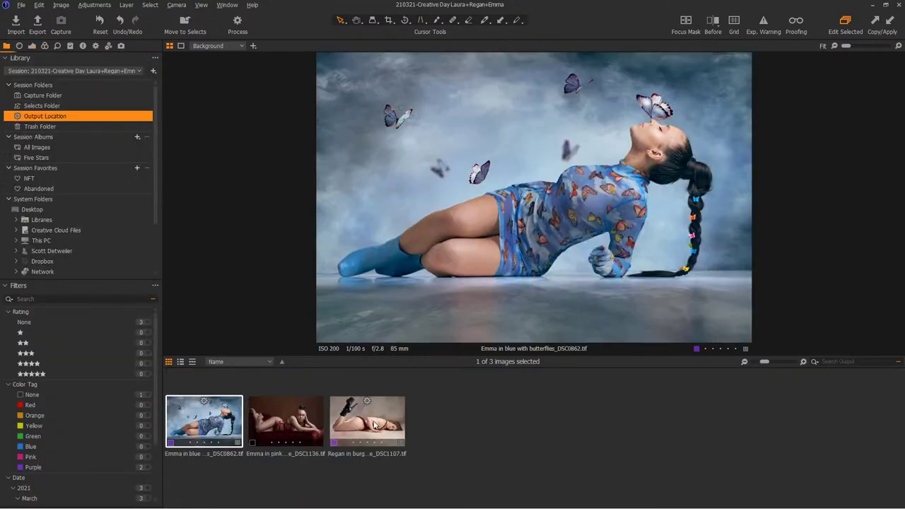
click(304, 423)
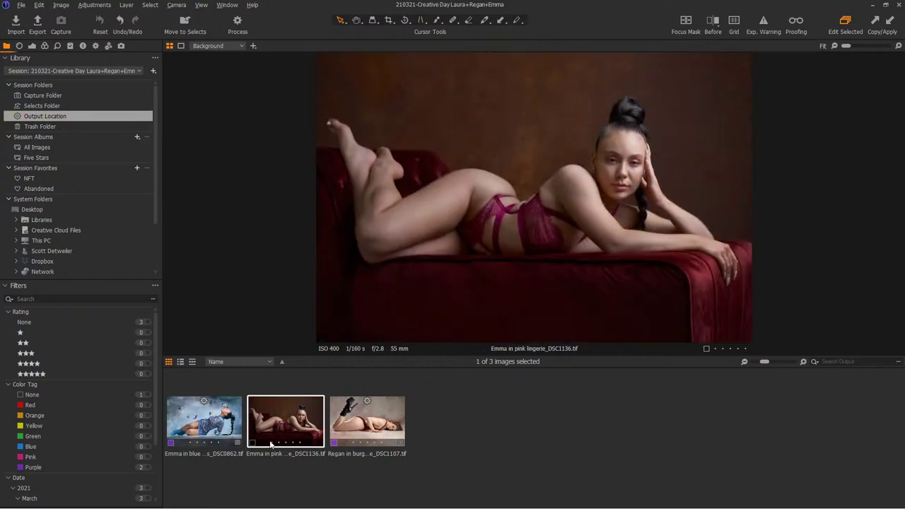
click(222, 423)
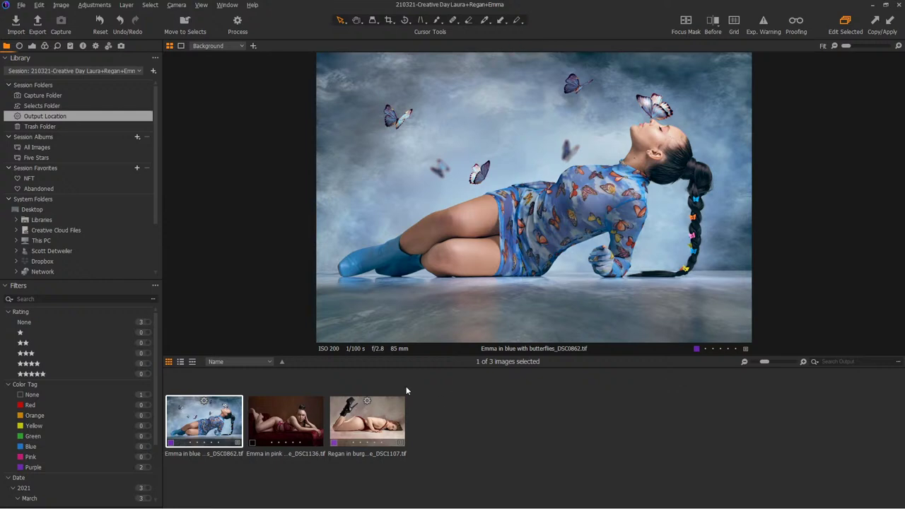
click(276, 423)
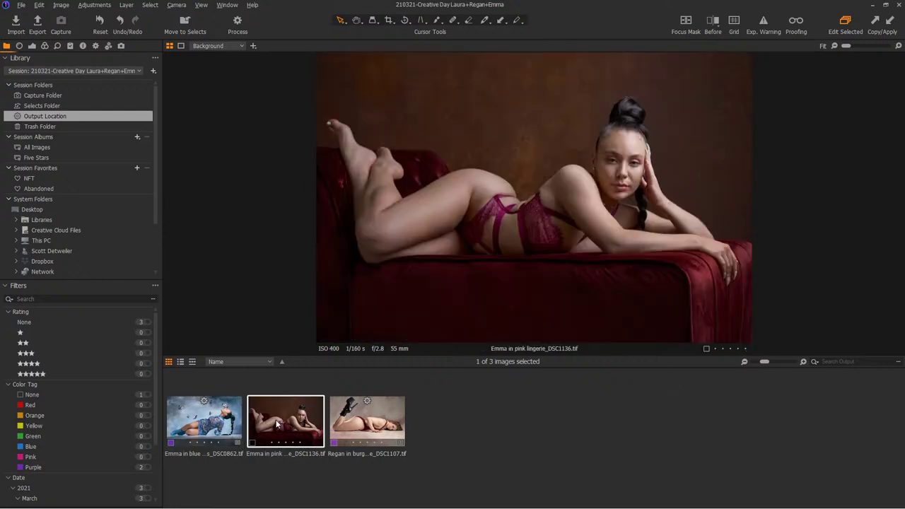
key(ctrl+b)
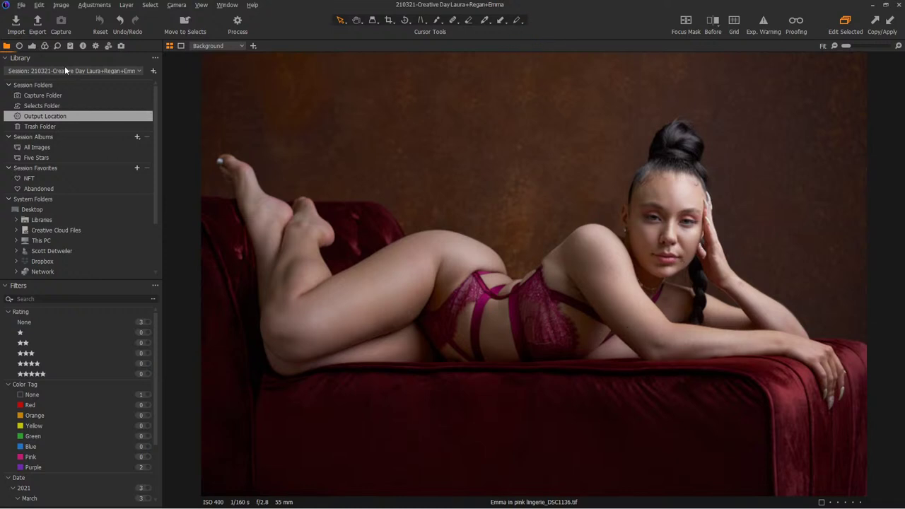
Set the Background layer's contrast to -6 and its brightness to 5.
click(31, 45)
mouse_move(90, 314)
mouse_down()
mouse_move(77, 310)
mouse_move(89, 314)
mouse_up()
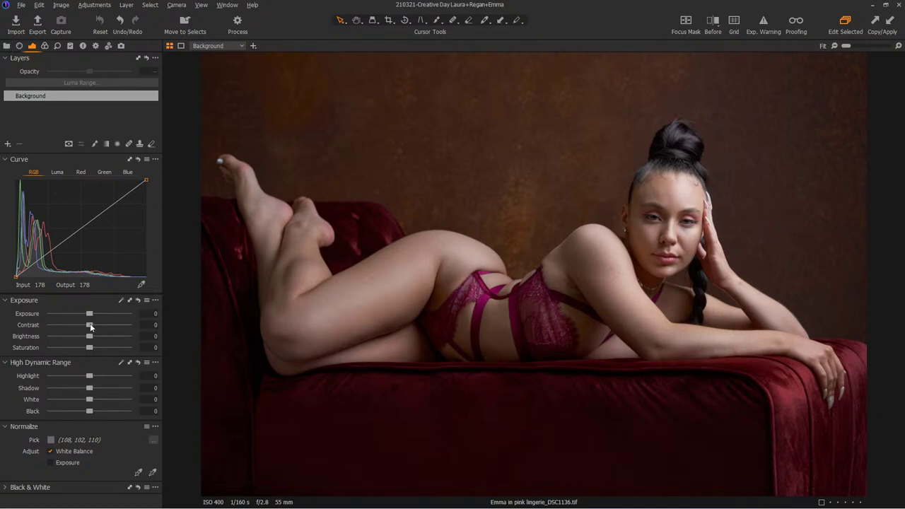
mouse_move(90, 324)
mouse_down()
mouse_move(99, 326)
mouse_move(58, 328)
mouse_move(98, 328)
mouse_move(86, 328)
mouse_up()
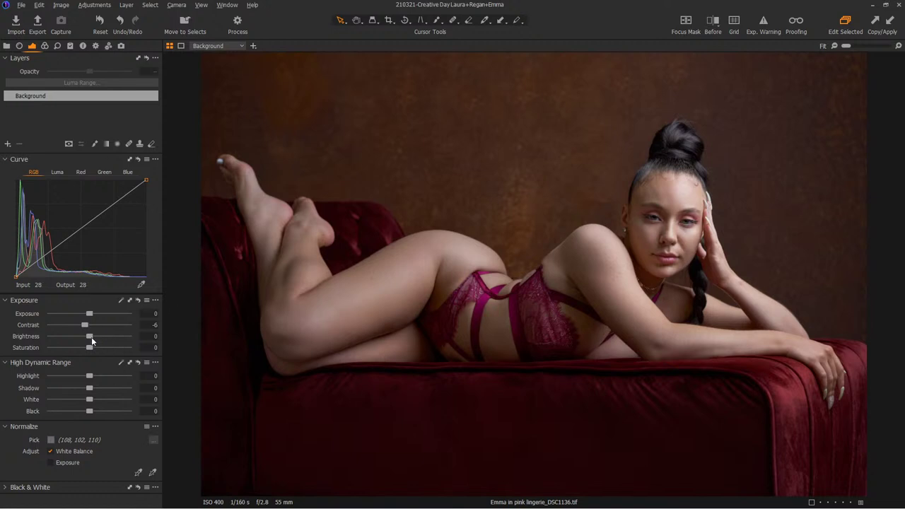
drag(91, 338, 84, 339)
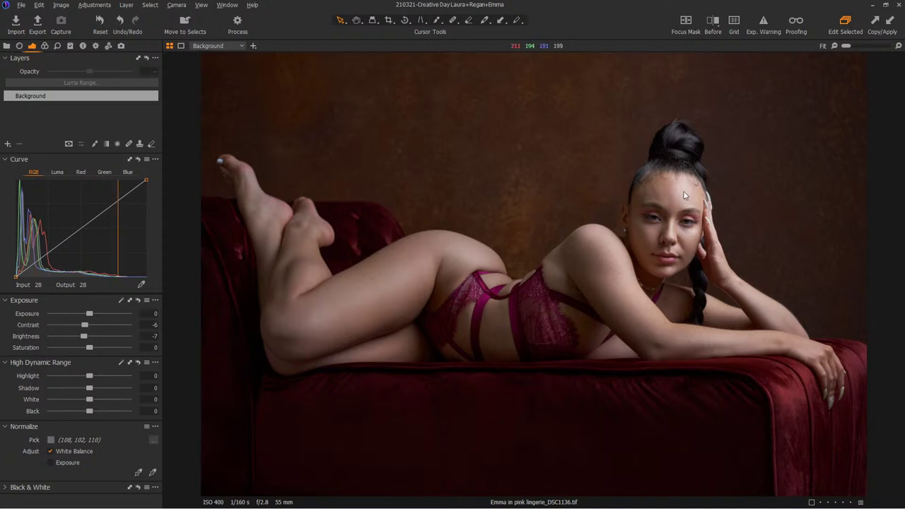
drag(84, 338, 93, 338)
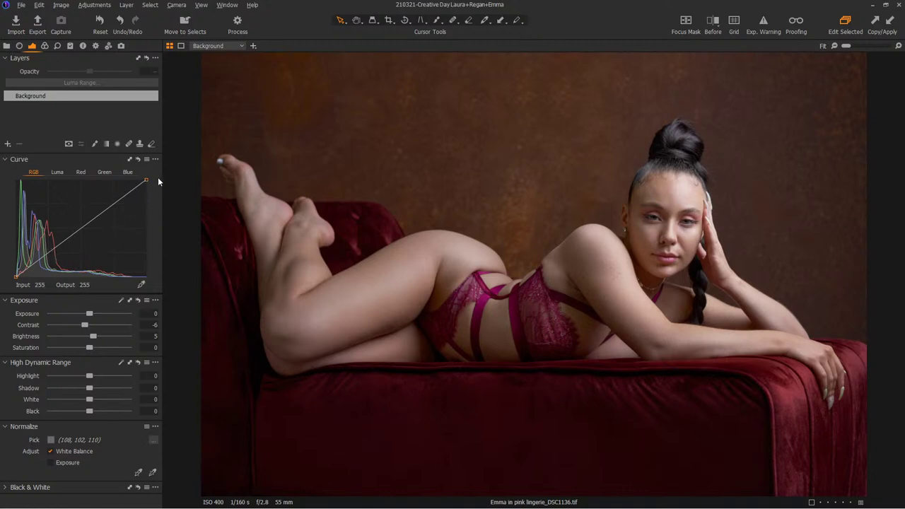
mouse_move(92, 339)
mouse_down()
mouse_move(103, 337)
mouse_move(95, 336)
mouse_up()
Test lower saturation and reset it, and set the Background layer's Black value to 6.
drag(89, 347, 84, 350)
double_click(85, 349)
drag(90, 412, 96, 412)
double_click(96, 412)
drag(89, 410, 90, 411)
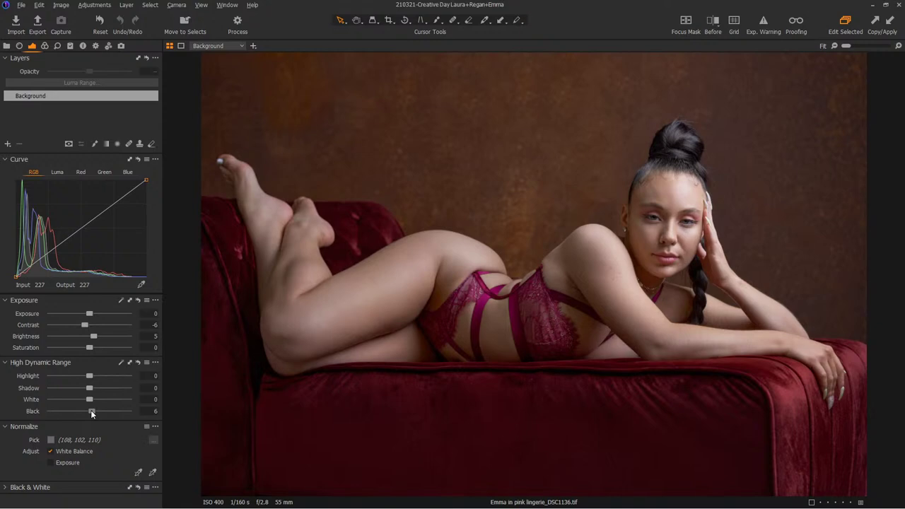
Try a lower White value, Highlight 36 and Shadow 18 on the Background layer, resetting each to 0.
drag(90, 400, 54, 401)
double_click(54, 398)
drag(89, 375, 104, 374)
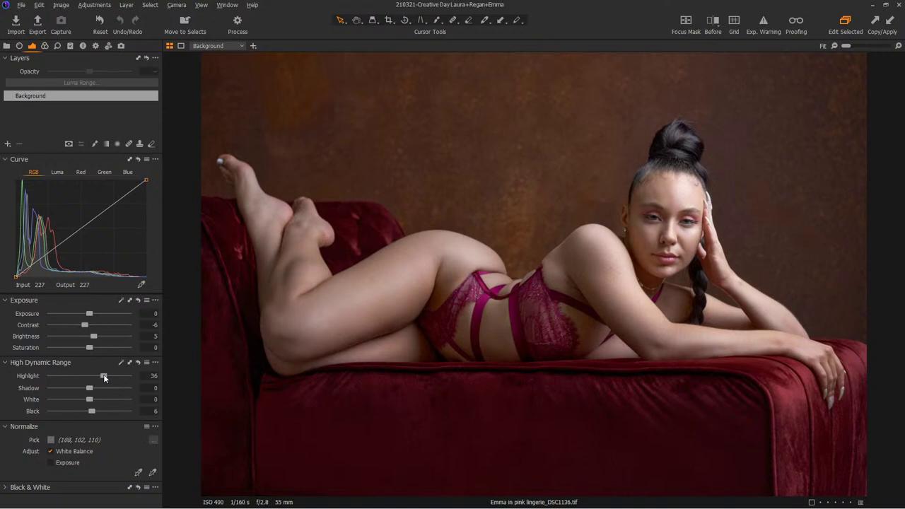
double_click(103, 376)
drag(89, 388, 97, 386)
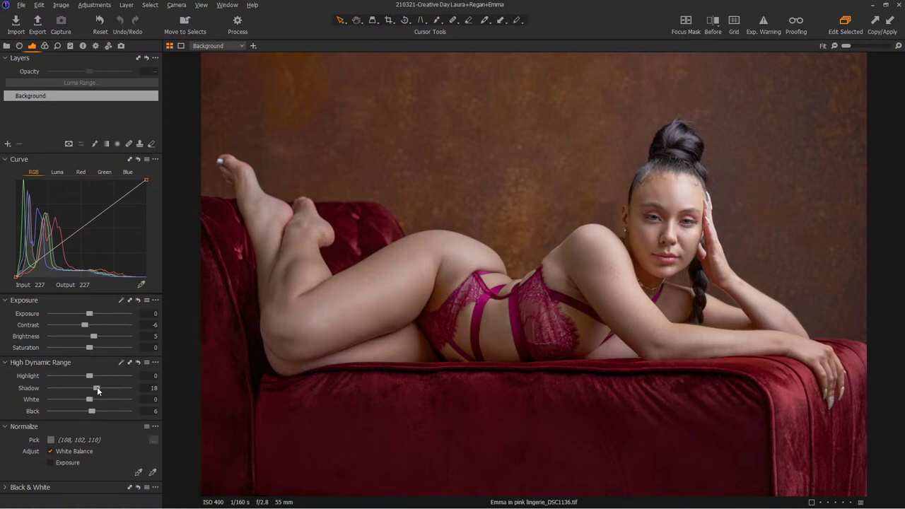
double_click(97, 387)
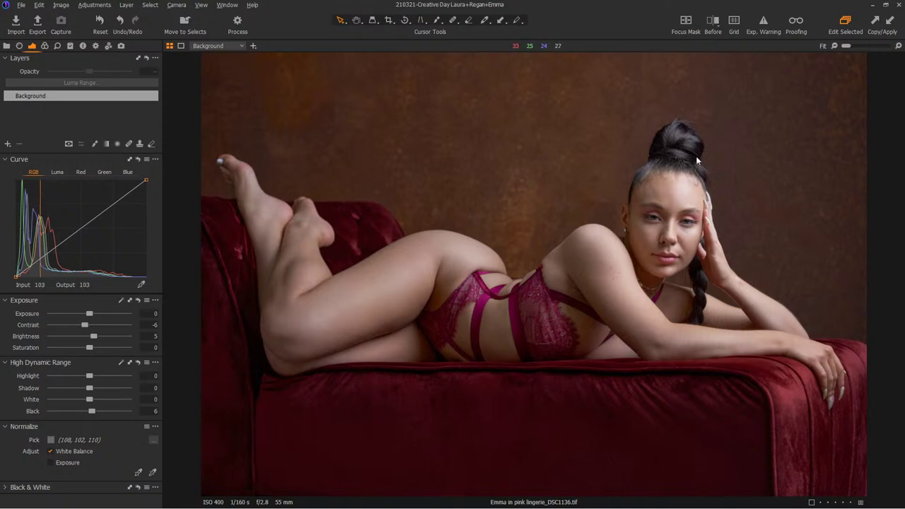
Reset the Background layer's brightness and set it to -1.
double_click(92, 338)
drag(88, 340, 87, 340)
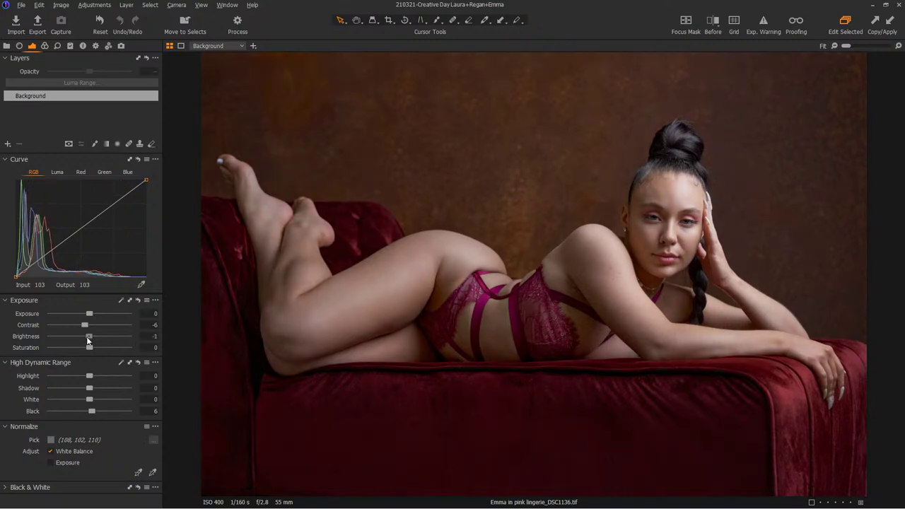
Add a filled adjustment layer and restrict it to the highlights with luma range 230–255 and lower falloff 157, using the mask display.
click(7, 144)
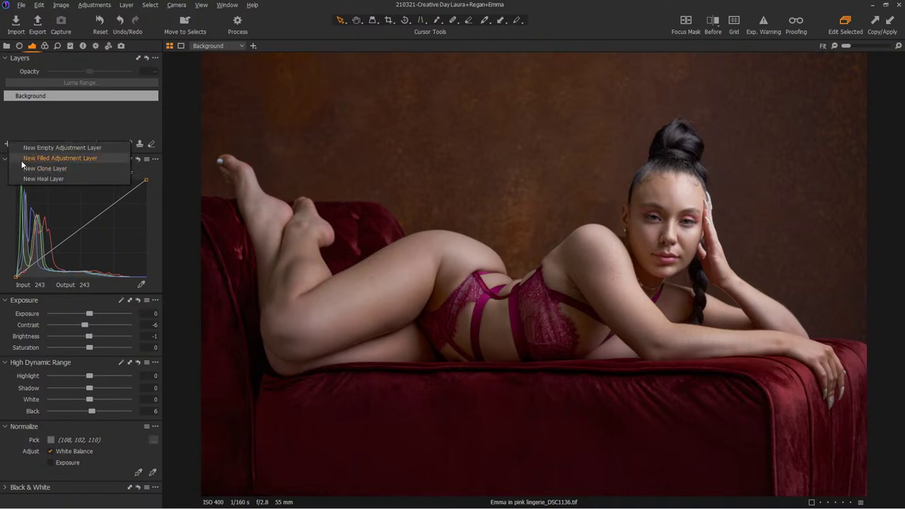
click(28, 158)
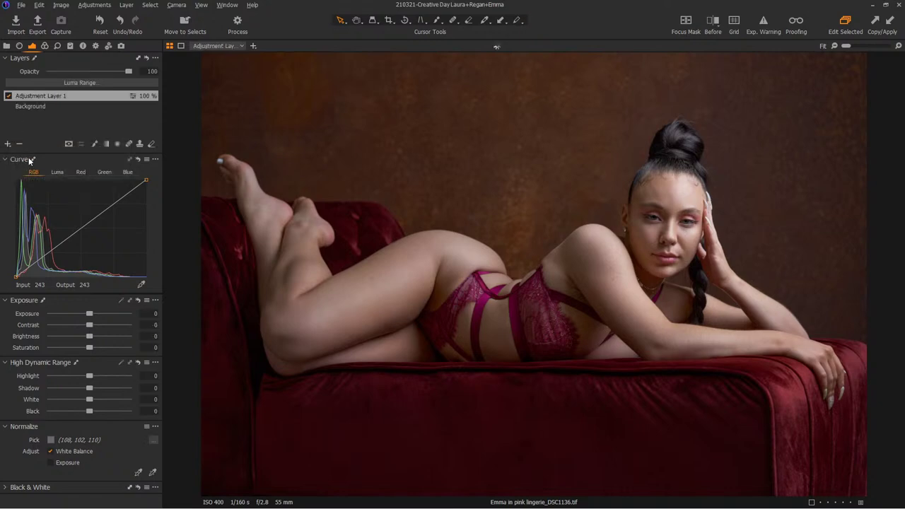
click(97, 82)
drag(406, 168, 423, 169)
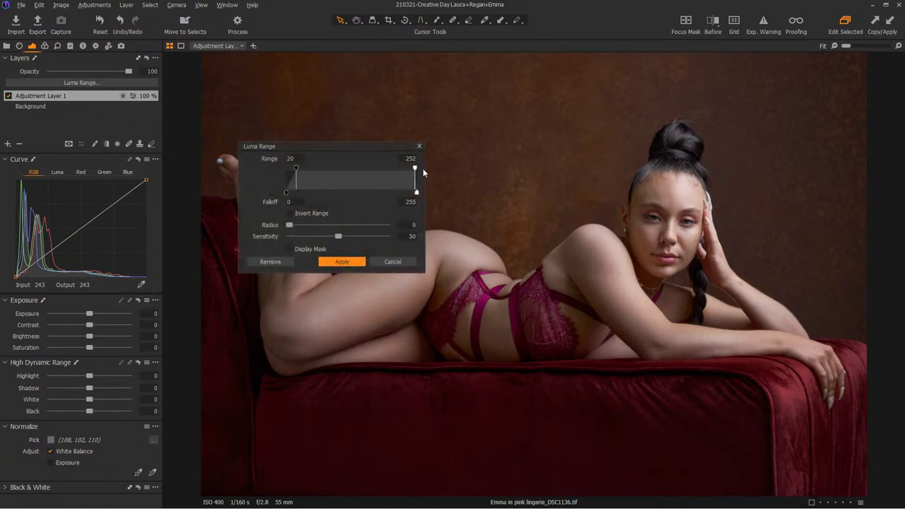
click(315, 250)
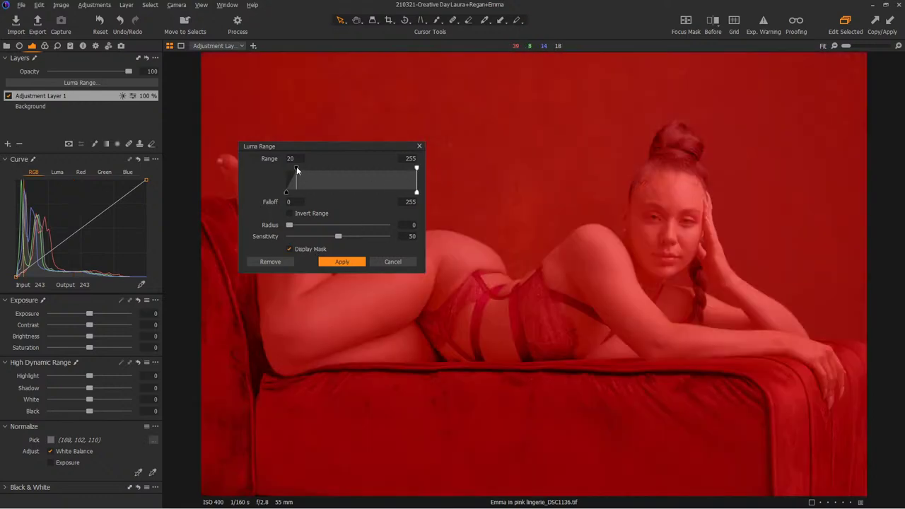
drag(296, 168, 351, 192)
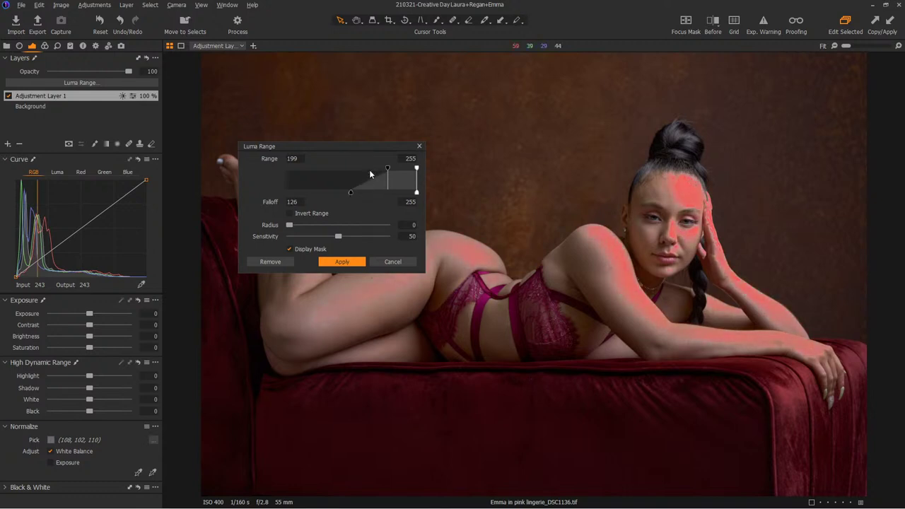
drag(389, 167, 405, 168)
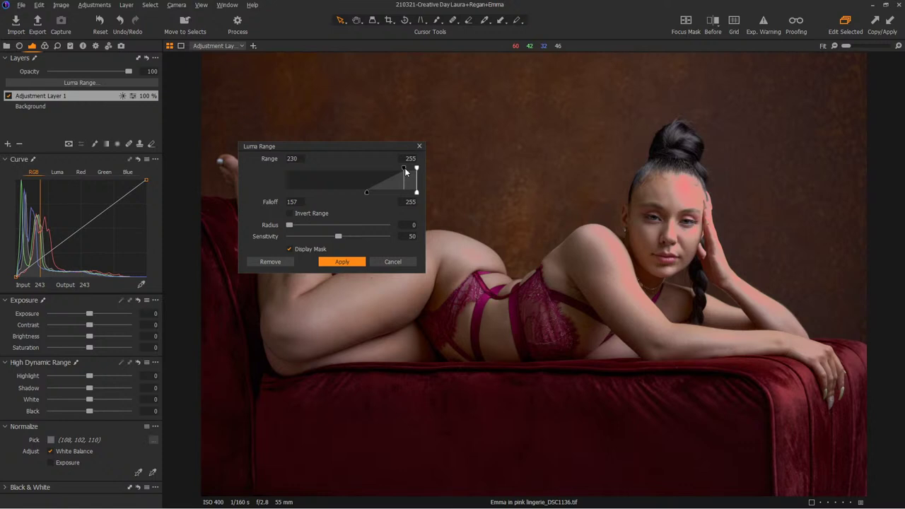
click(341, 261)
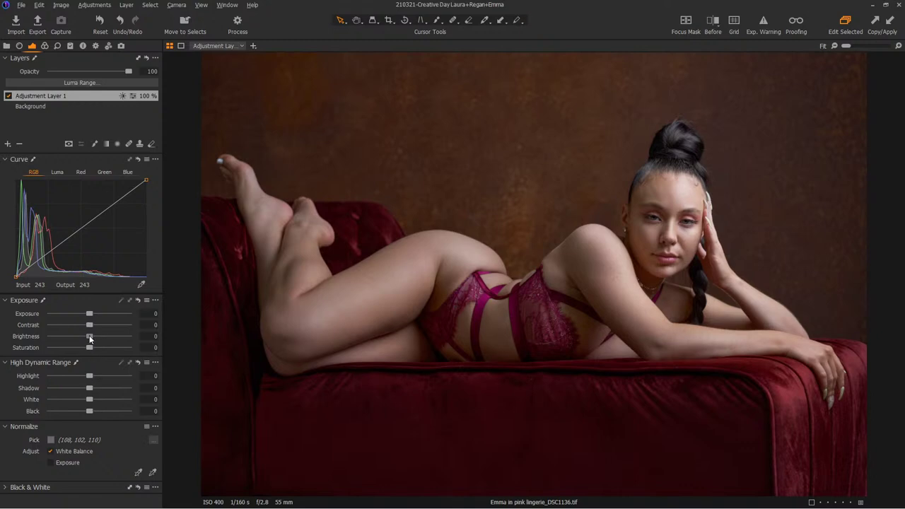
Test brightness and contrast changes on Adjustment Layer 1, leaving contrast at 0 and setting brightness to 12.
mouse_move(89, 337)
mouse_down()
mouse_move(191, 338)
mouse_move(102, 333)
mouse_up()
double_click(119, 340)
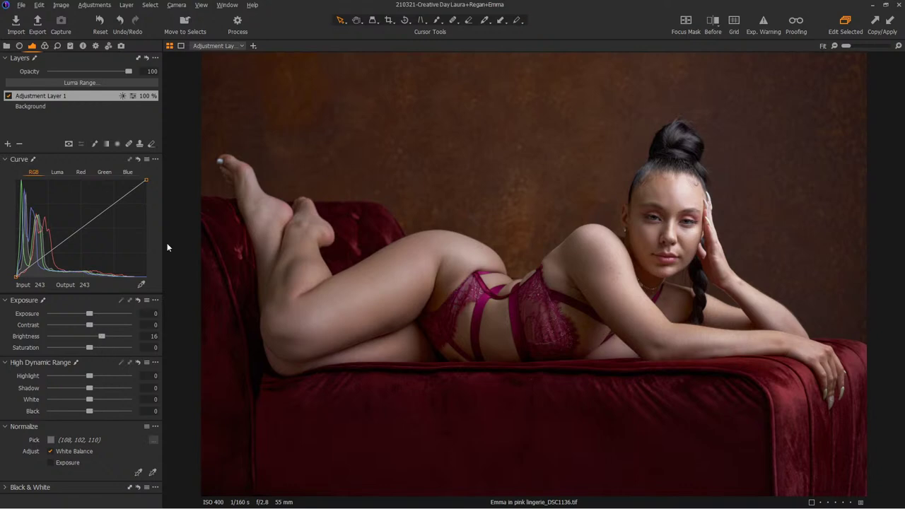
double_click(102, 336)
mouse_move(89, 326)
mouse_down()
mouse_move(106, 324)
mouse_move(99, 336)
mouse_up()
double_click(106, 324)
Toggle the highlight mask on Adjustment Layer 1 to check its coverage, and fine-tune the layer's brightness.
key(m)
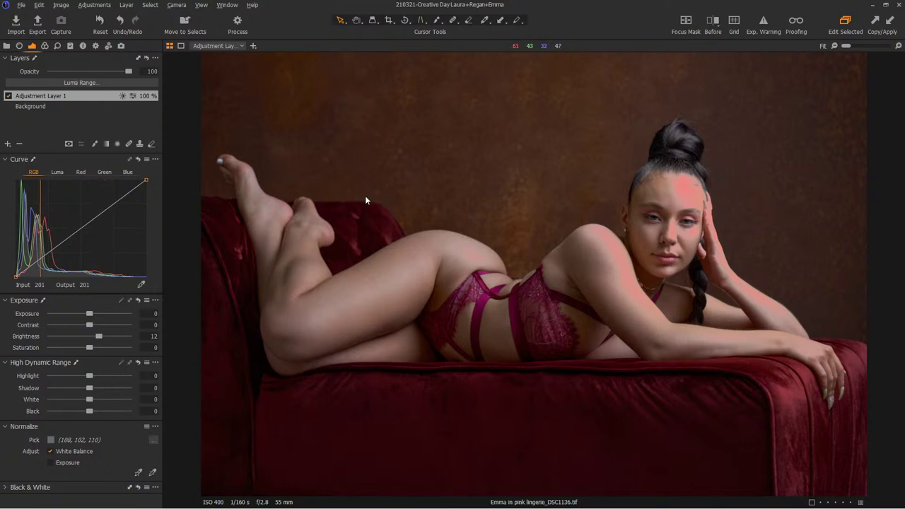
key(b)
key(m)
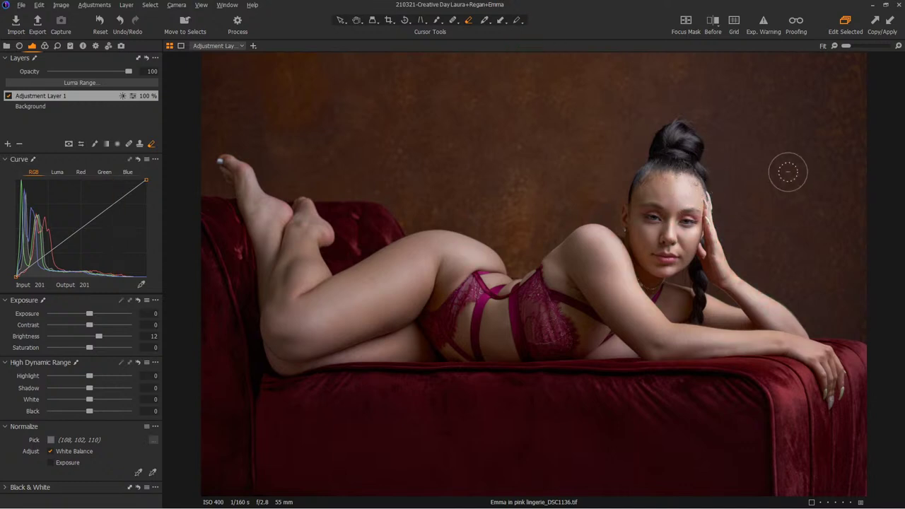
key(m)
key(m)
mouse_move(100, 339)
mouse_down()
mouse_move(147, 339)
mouse_move(102, 346)
mouse_up()
drag(106, 347, 98, 346)
Examine the black point of the Background layer's RGB curve and compare the settings of both layers.
click(36, 107)
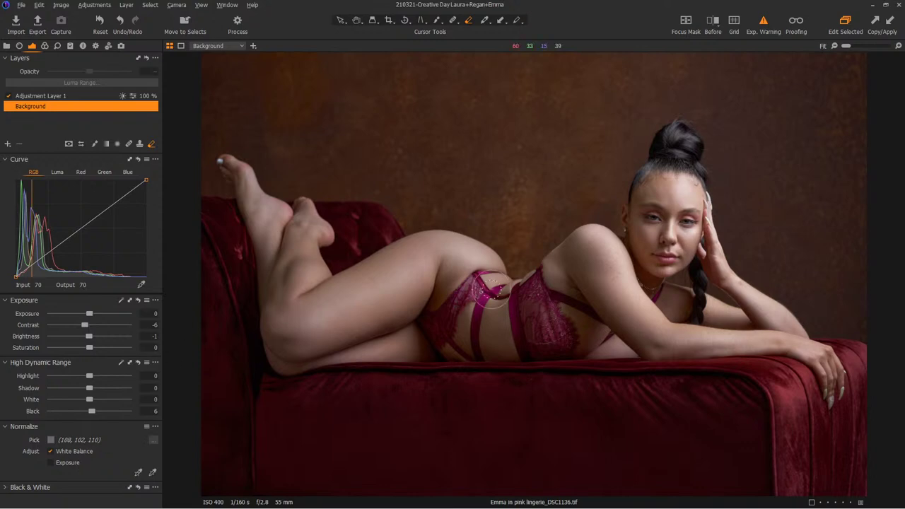
click(15, 277)
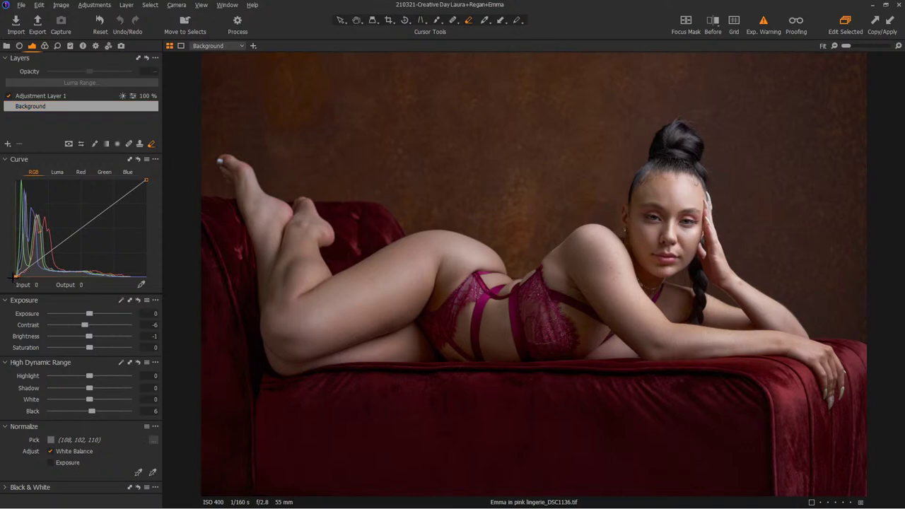
click(14, 276)
click(57, 96)
click(51, 105)
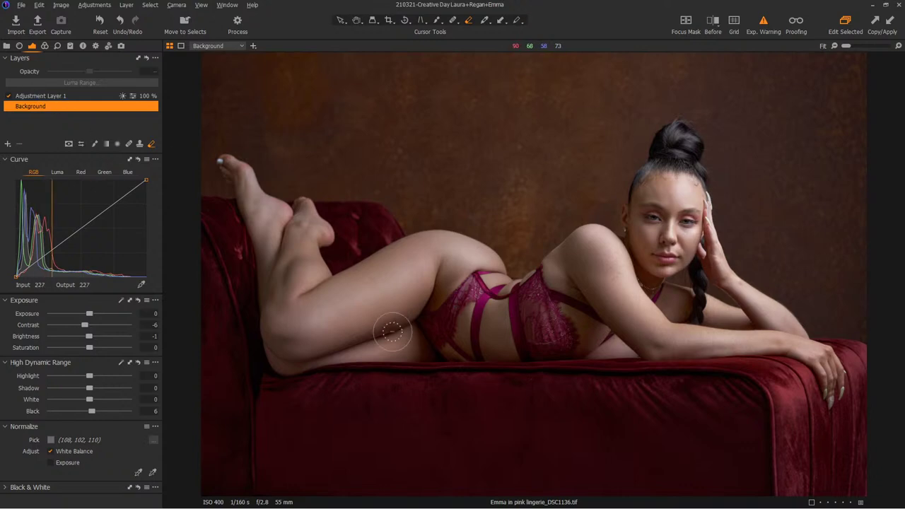
Lift the black point of the Background layer's RGB curve slightly and add a midtone point at about input 129, output 125.
drag(15, 276, 3, 273)
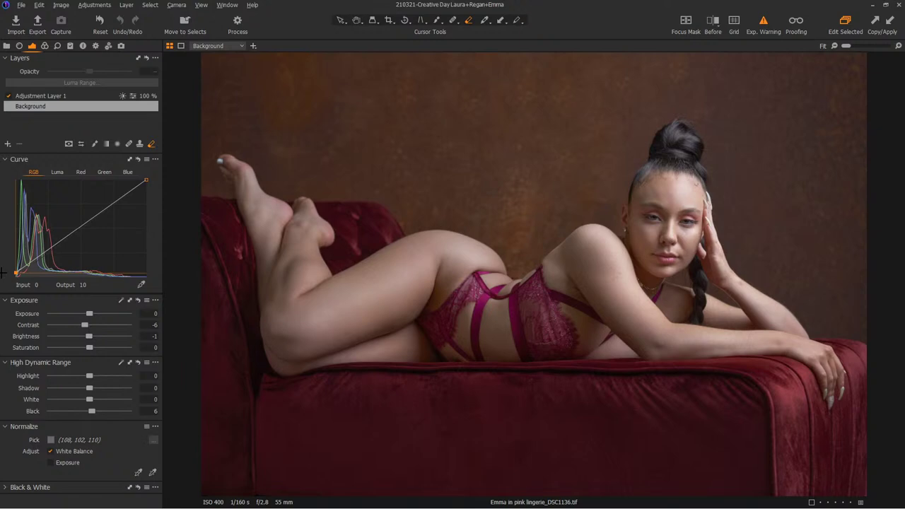
click(147, 160)
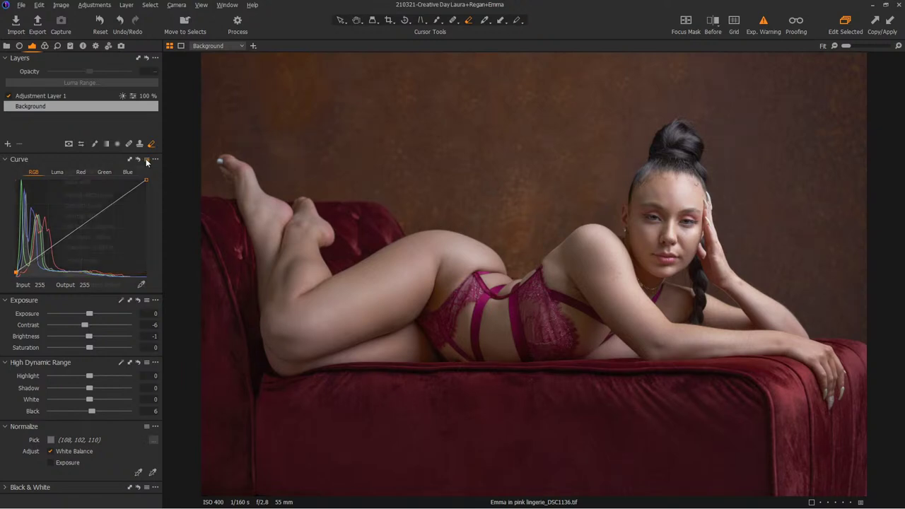
click(96, 170)
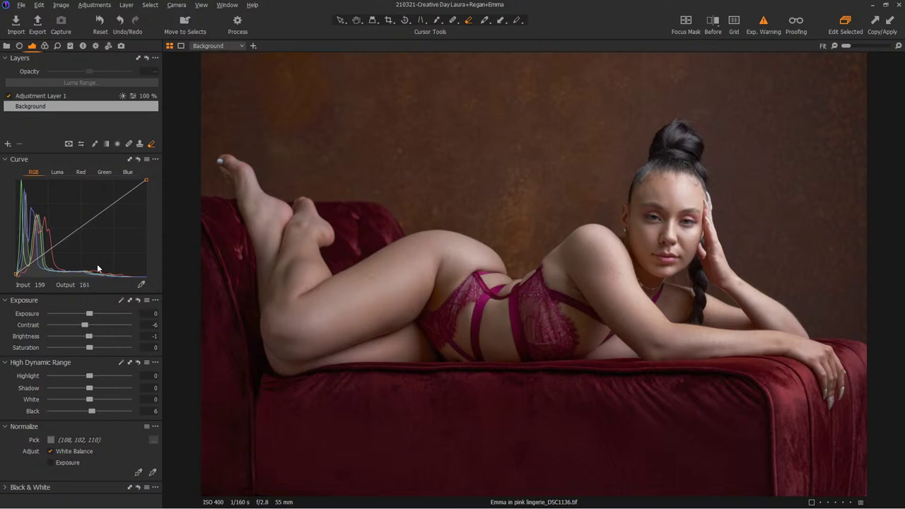
click(80, 227)
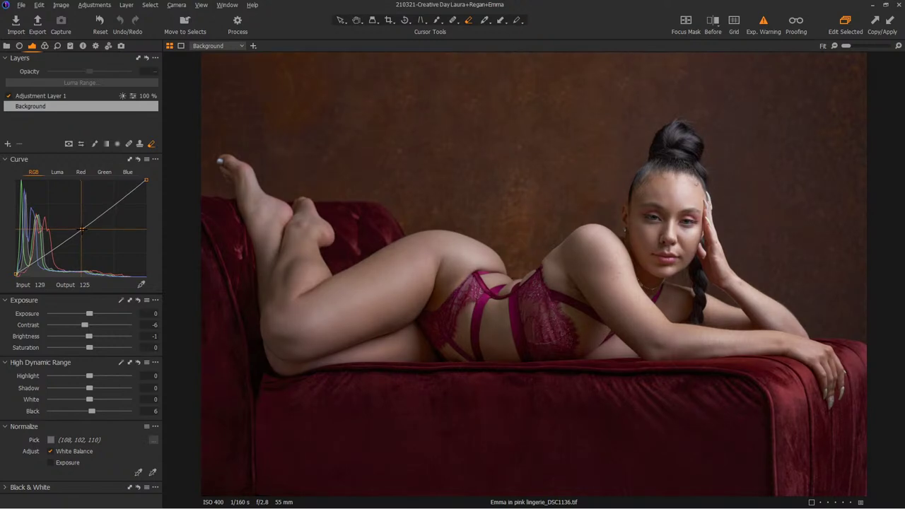
click(82, 229)
Use Color Balance on the Background layer to tint the shadows towards blue and shift the midtones slightly towards orange.
click(45, 45)
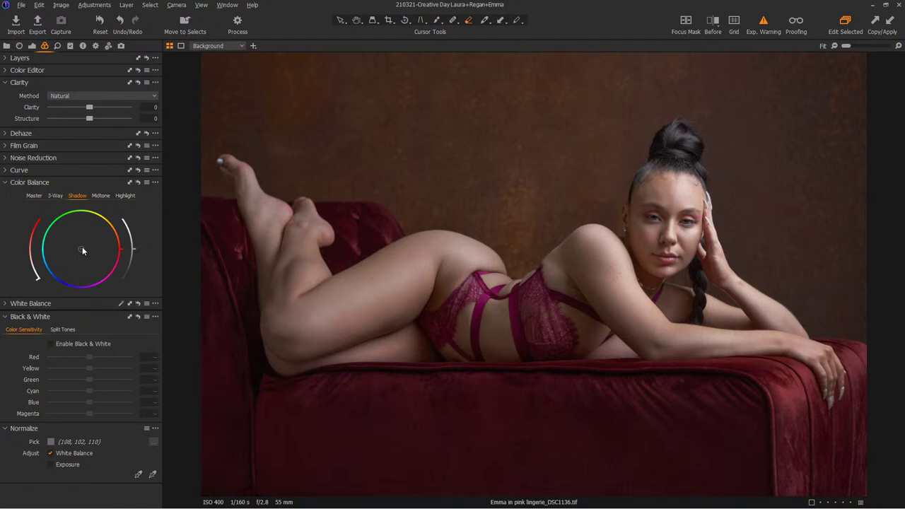
drag(82, 249, 70, 263)
drag(28, 259, 32, 264)
click(98, 196)
click(77, 195)
click(100, 196)
drag(81, 249, 91, 244)
Give the Color Balance highlights a low-saturation orange tint and shift the master balance slightly towards orange.
click(124, 196)
drag(83, 250, 144, 221)
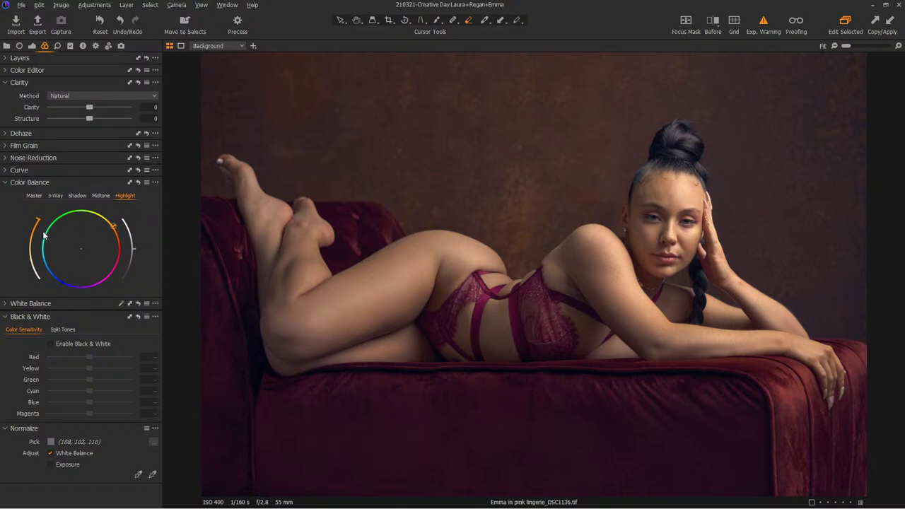
drag(36, 218, 40, 266)
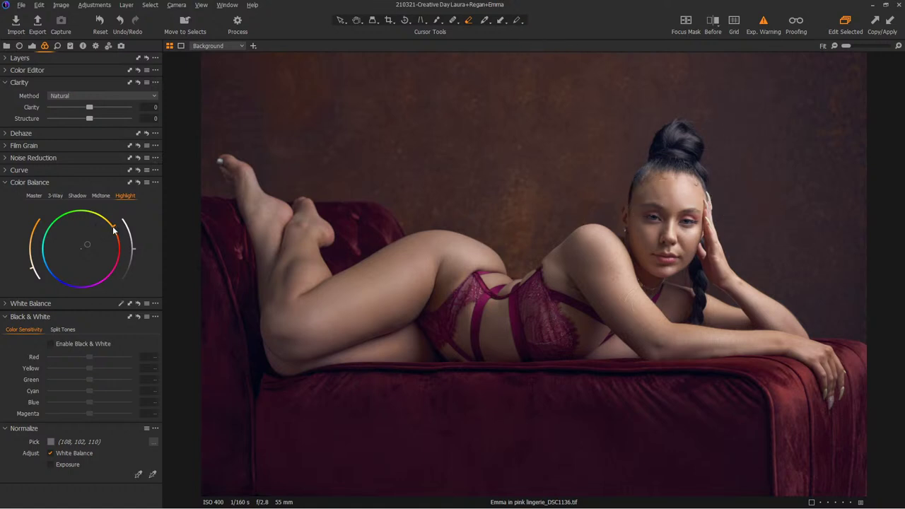
click(29, 196)
mouse_move(82, 251)
mouse_down()
mouse_move(95, 244)
mouse_move(66, 243)
mouse_move(65, 263)
mouse_move(97, 270)
mouse_move(69, 259)
mouse_move(105, 253)
mouse_move(77, 234)
mouse_move(98, 249)
mouse_move(91, 245)
mouse_up()
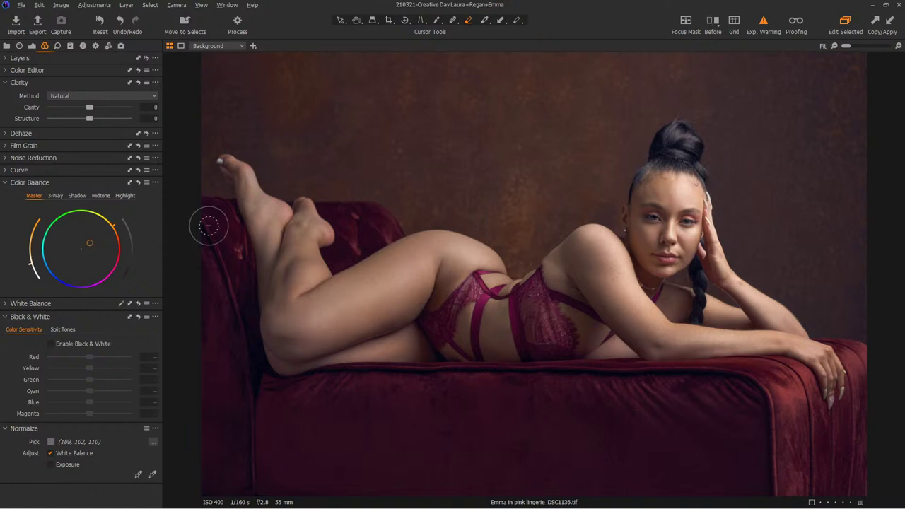
Add a second adjustment layer masked with a linear gradient from the feet towards the face, and set its Shadow to 10.
click(31, 46)
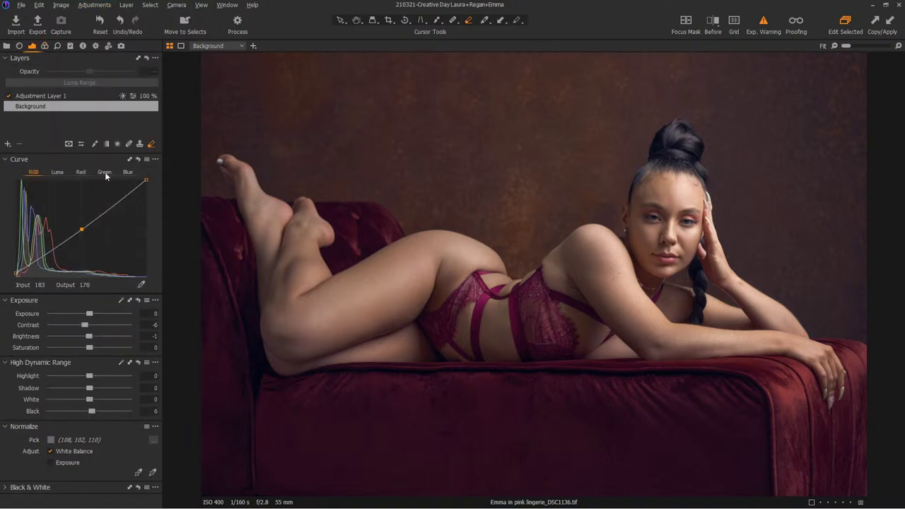
click(7, 144)
click(21, 132)
click(9, 145)
click(35, 150)
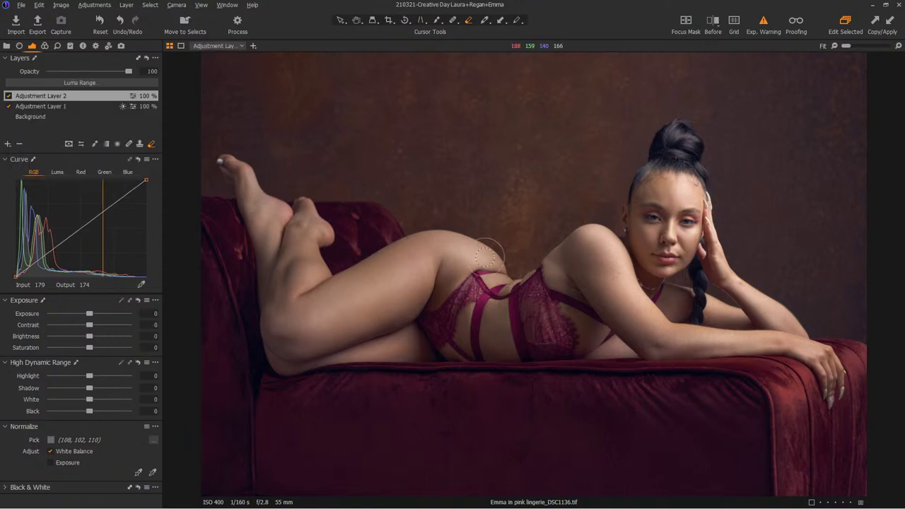
key(g)
drag(278, 183, 751, 276)
drag(90, 388, 97, 390)
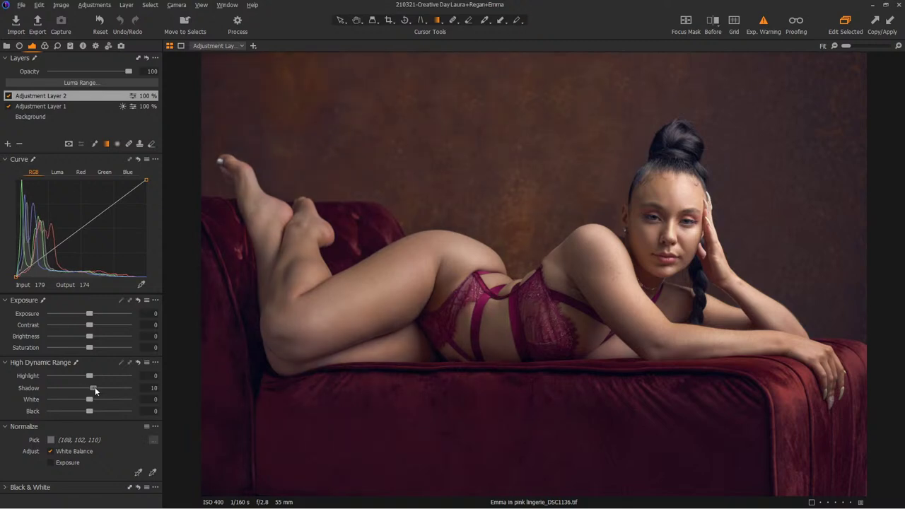
Compare the edited portrait with its unadjusted version in a split before/after view.
click(341, 21)
key(y)
drag(534, 274, 496, 286)
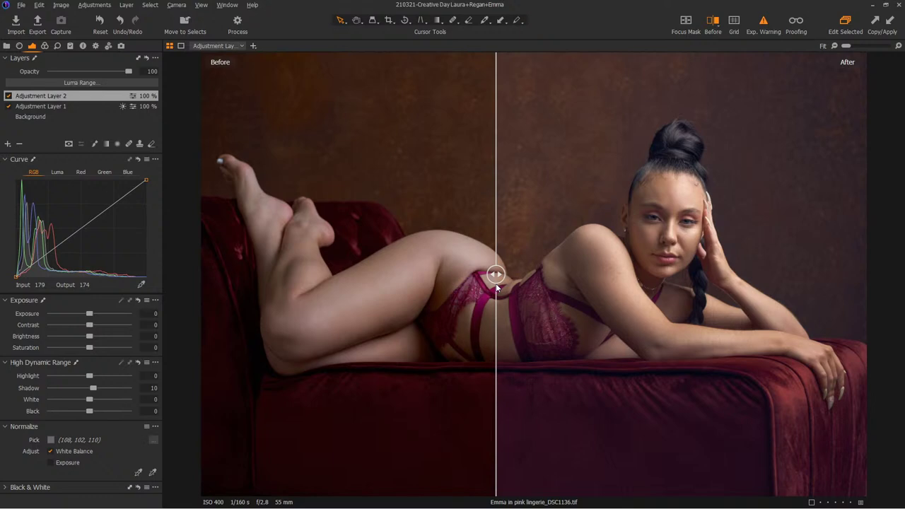
drag(497, 286, 494, 266)
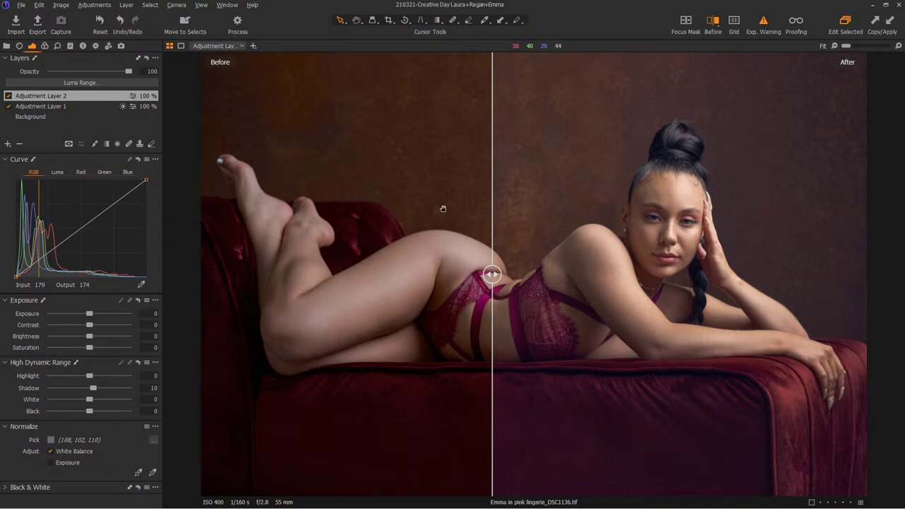
key(y)
Search all session images for 1136 and select the original _DSC1136.eip together with the retouched TIF for side-by-side viewing.
key(ctrl+b)
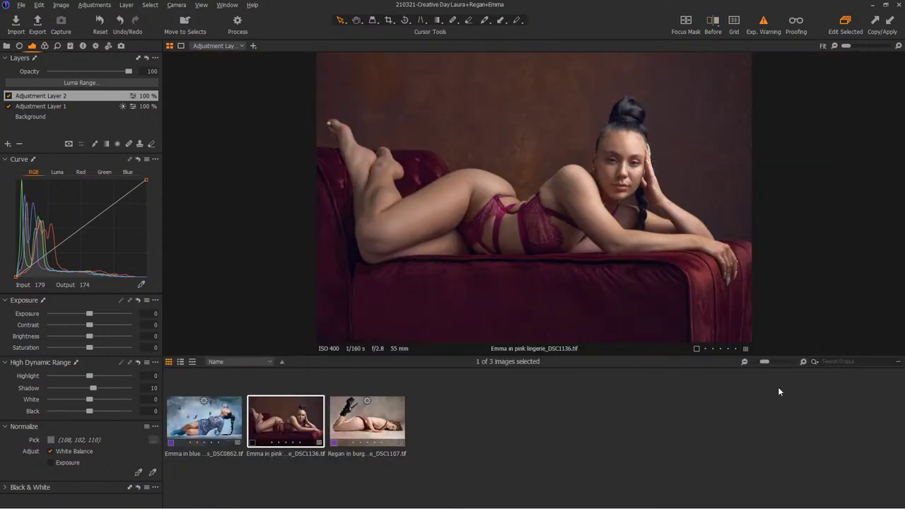
click(7, 45)
click(834, 361)
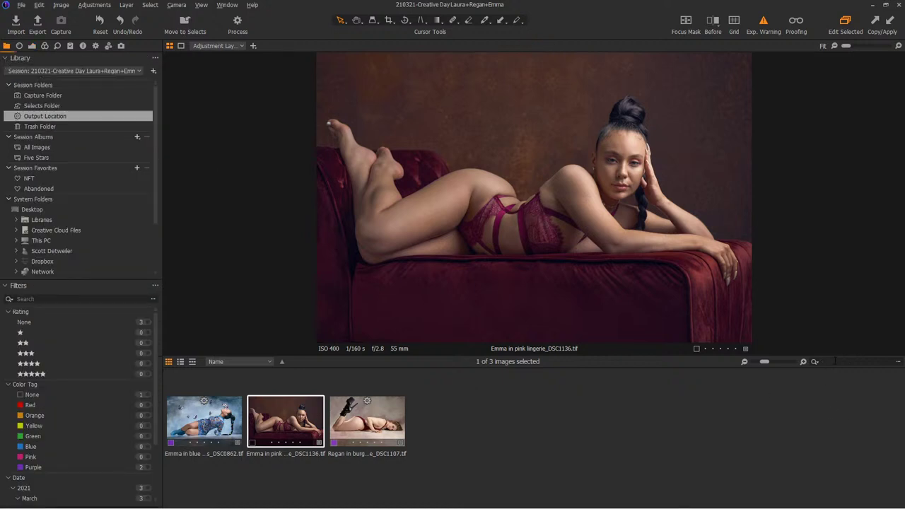
text(1136)
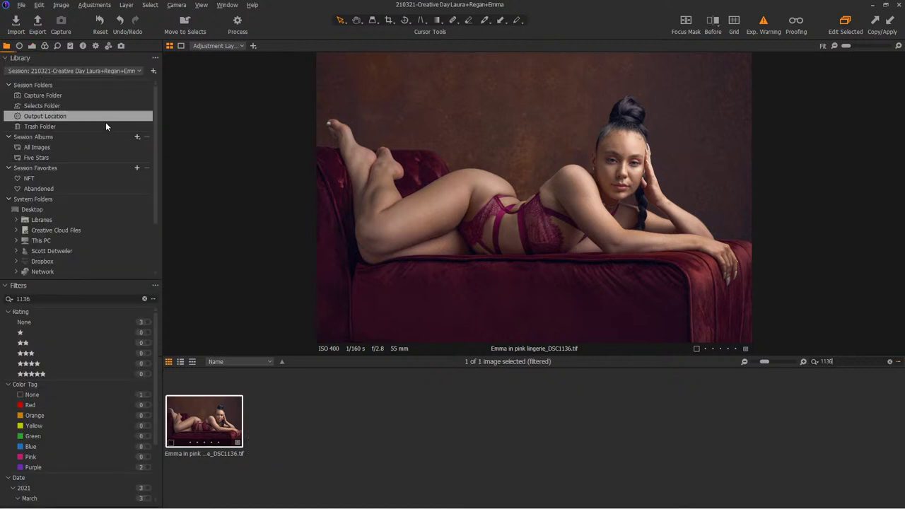
click(40, 147)
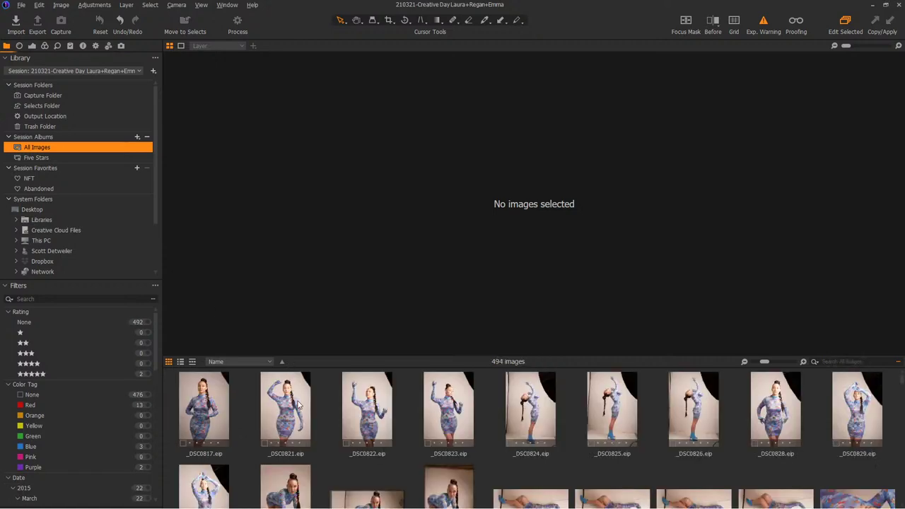
click(826, 361)
text(1136)
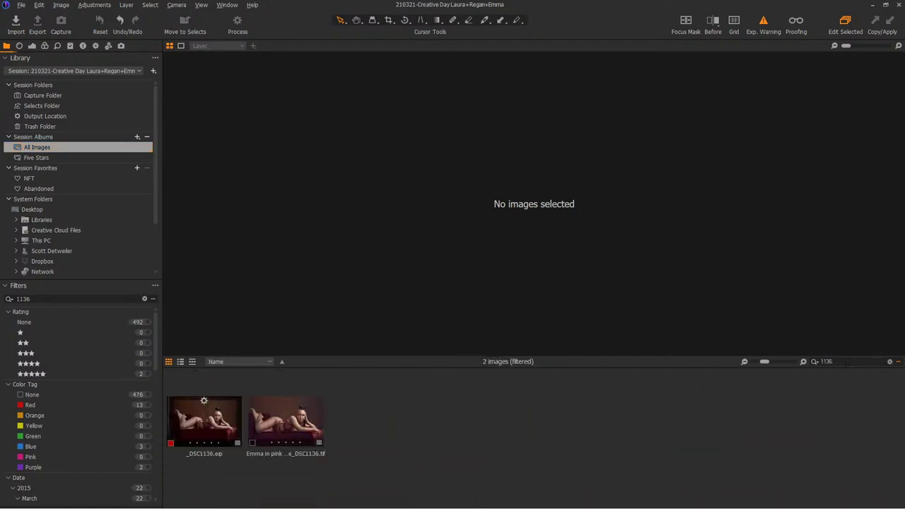
click(313, 426)
ctrl+click(209, 421)
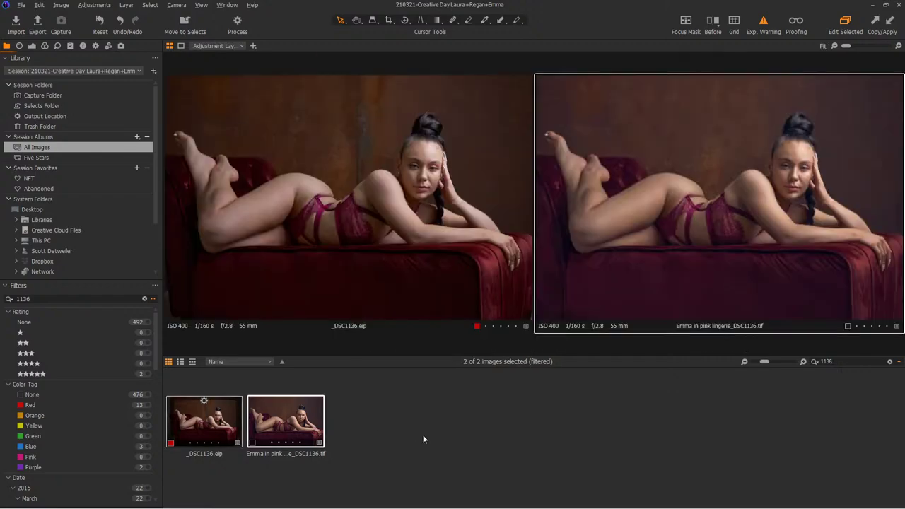
Compare the original and retouched images side by side at full-window size, examining the face, the leg skin and the whole frame.
key(ctrl+b)
key(ctrl+t)
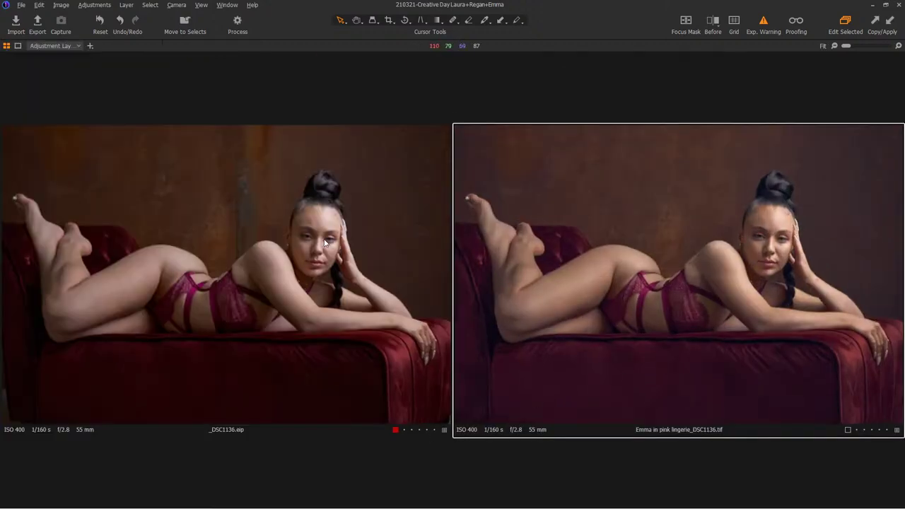
scroll(323, 235, up, 2)
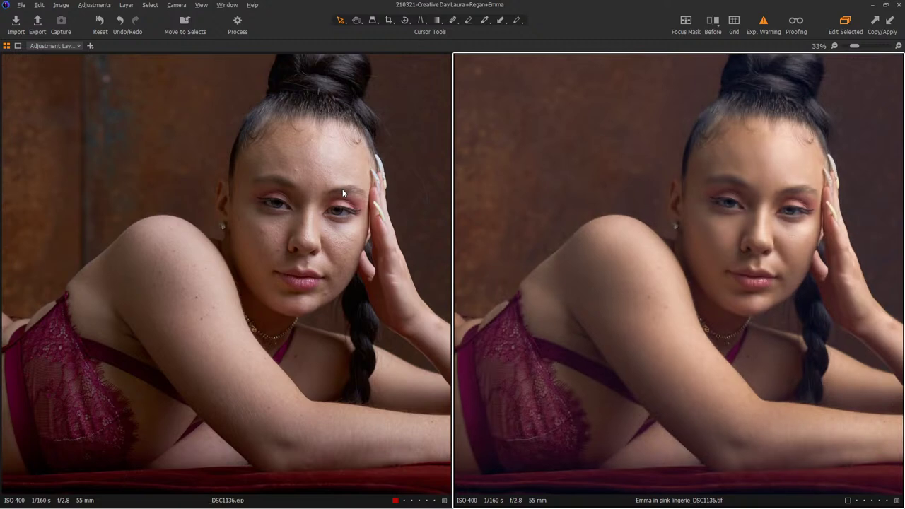
drag(351, 204, 356, 206)
mouse_move(739, 277)
mouse_down()
mouse_move(742, 252)
mouse_move(740, 270)
mouse_up()
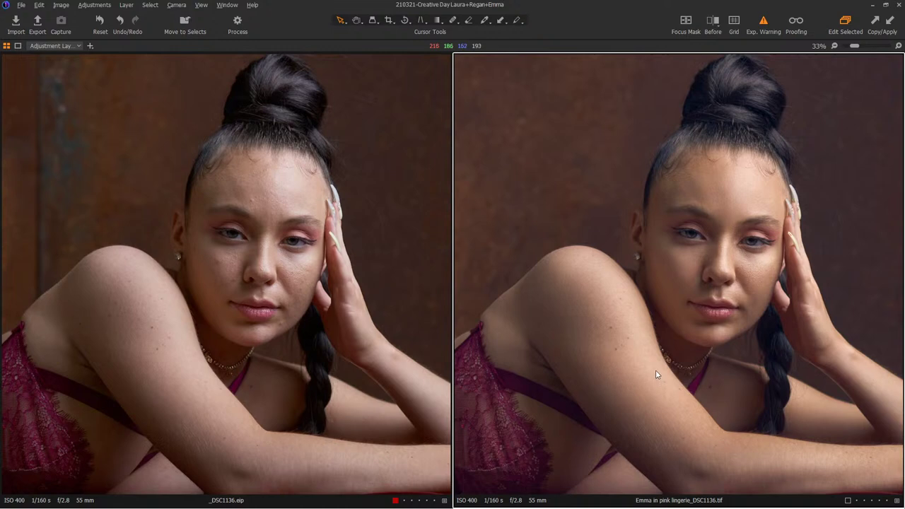
double_click(686, 303)
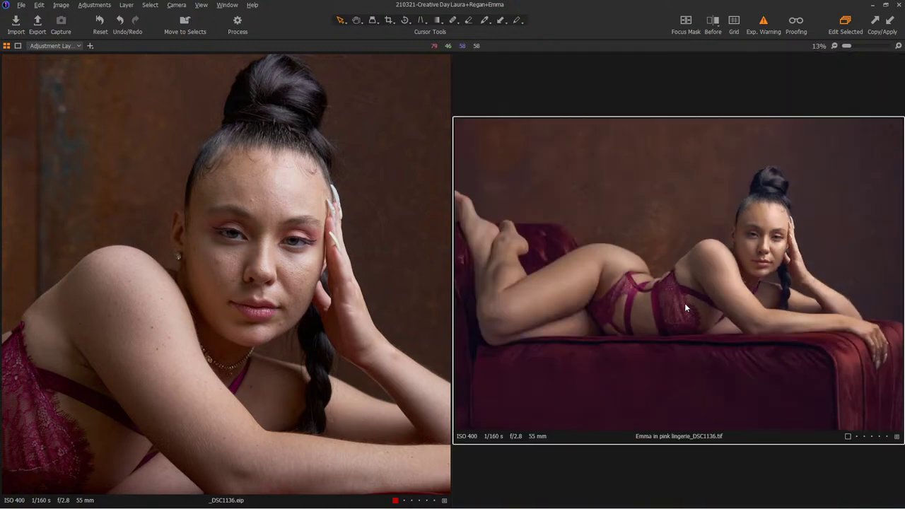
double_click(235, 244)
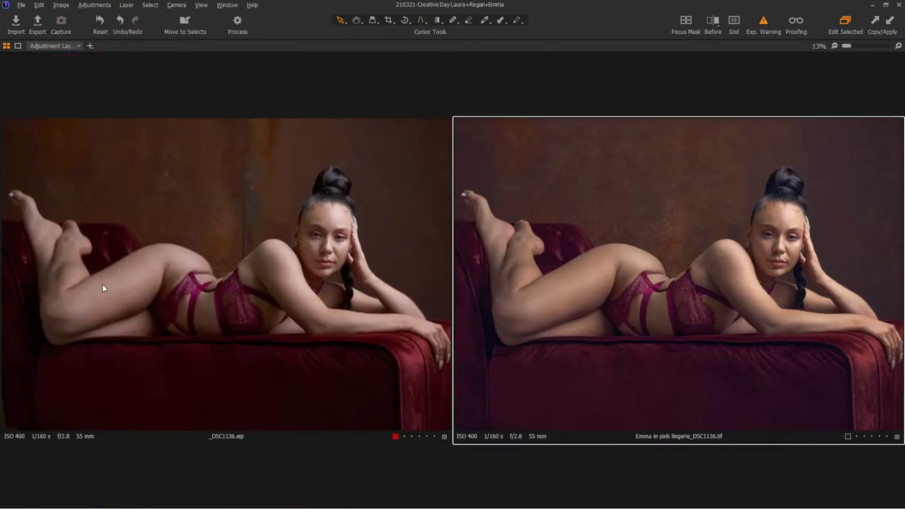
double_click(102, 284)
scroll(137, 408, up, 1)
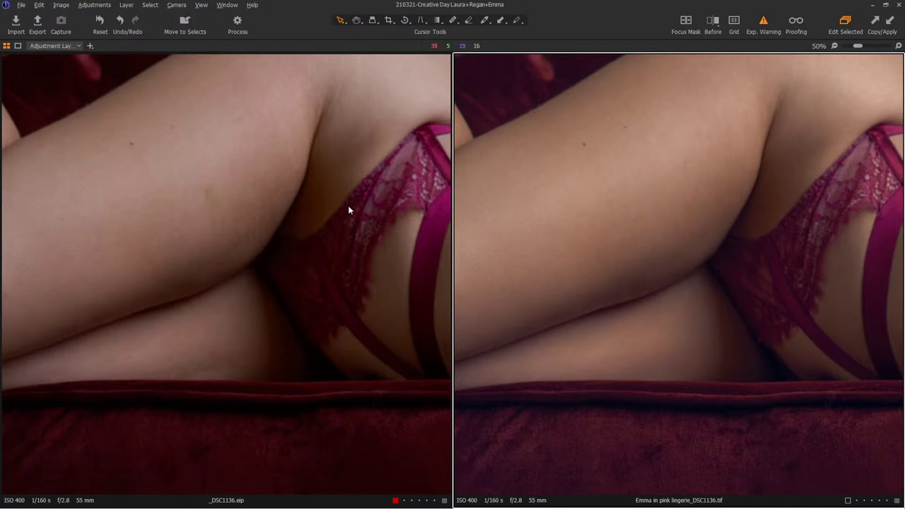
scroll(302, 204, down, 4)
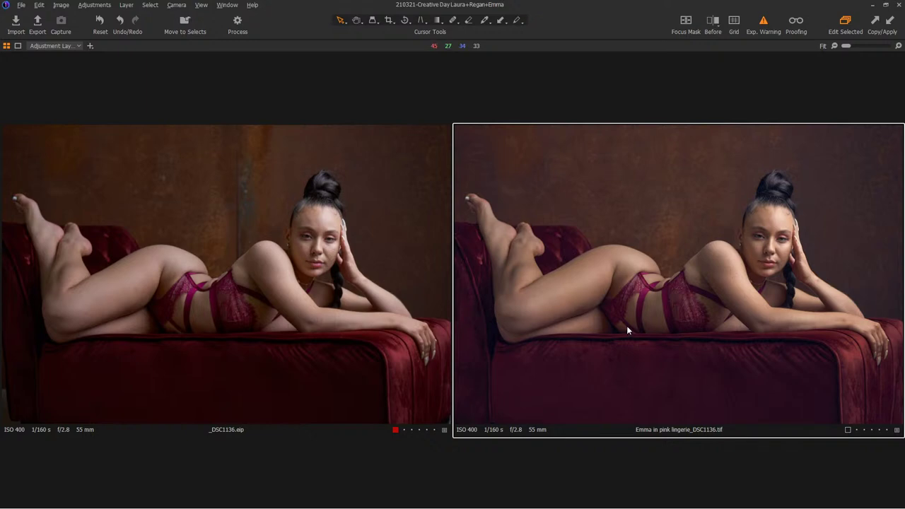
key(ctrl+b)
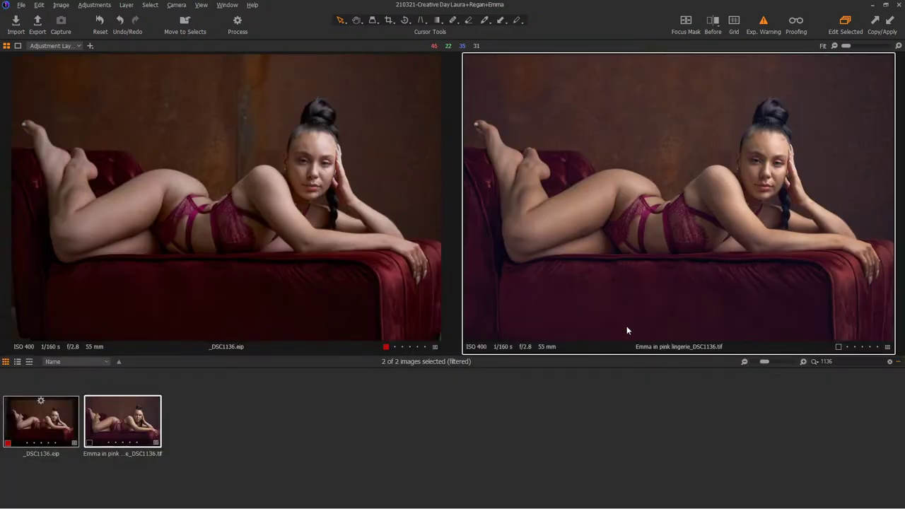